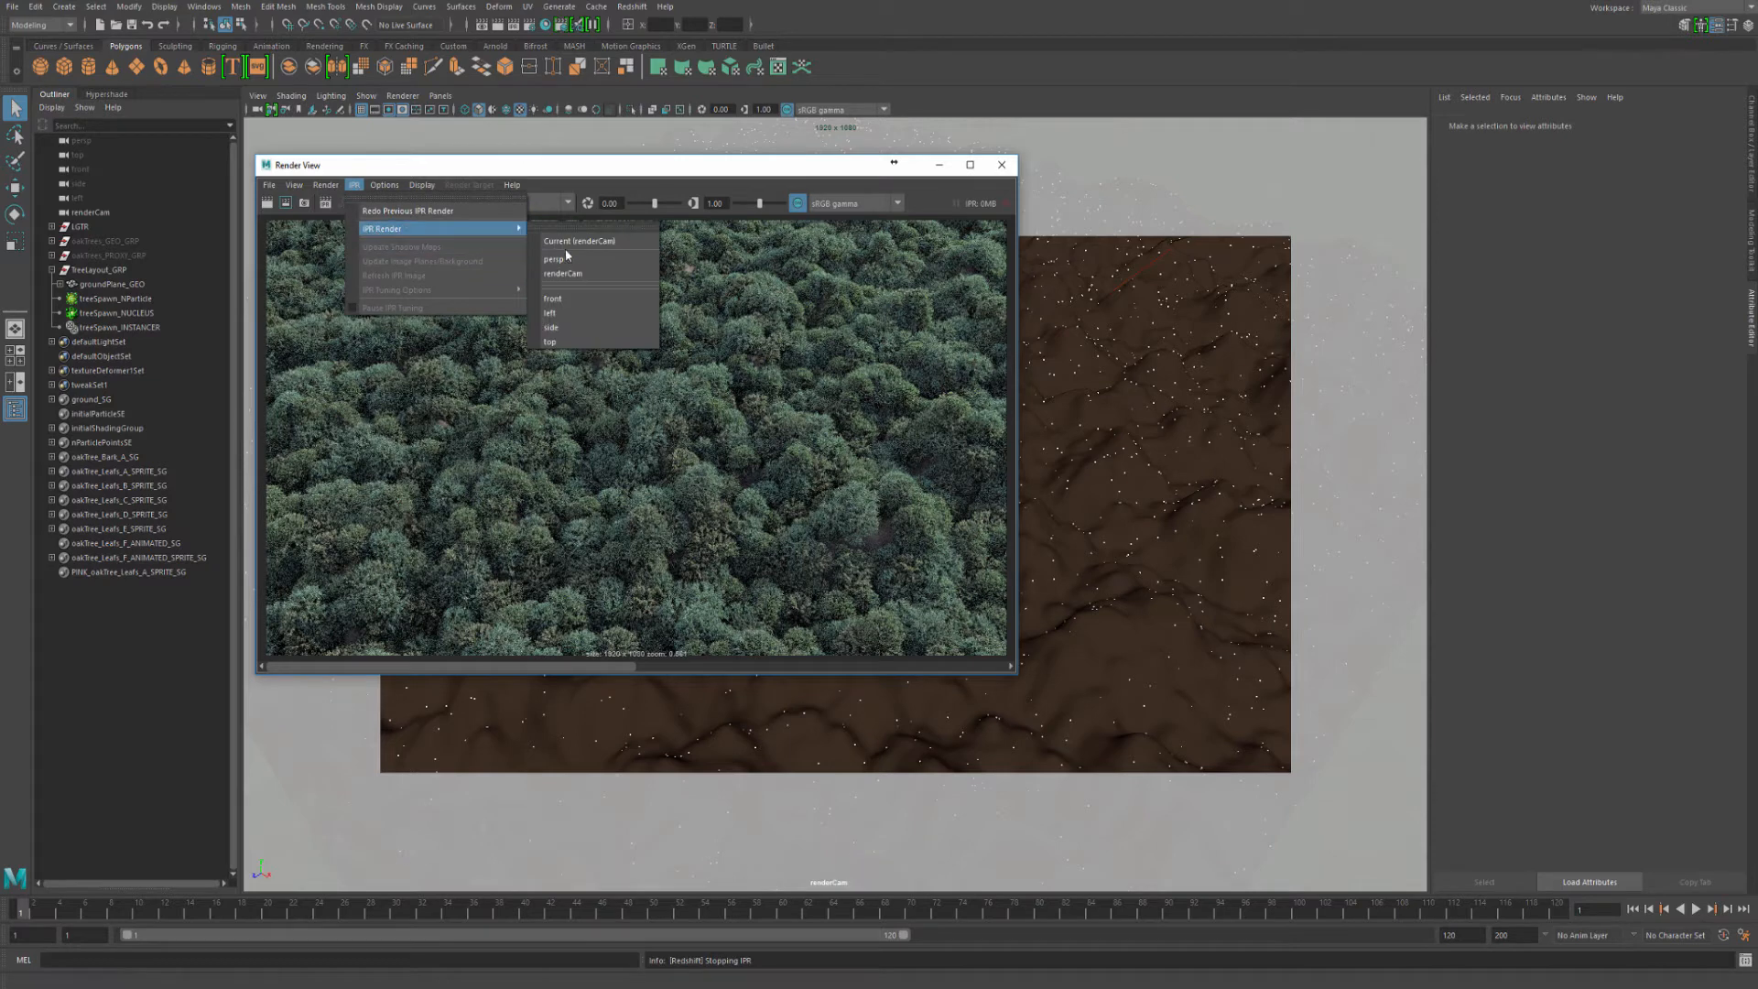
Start an IPR render of the forest scene from the current camera, renderCam, and inspect the result
{"action": "left_click", "coordinate": [586, 247]}
{"action": "left_click_drag", "start_coordinate": [505, 170], "coordinate": [511, 159]}
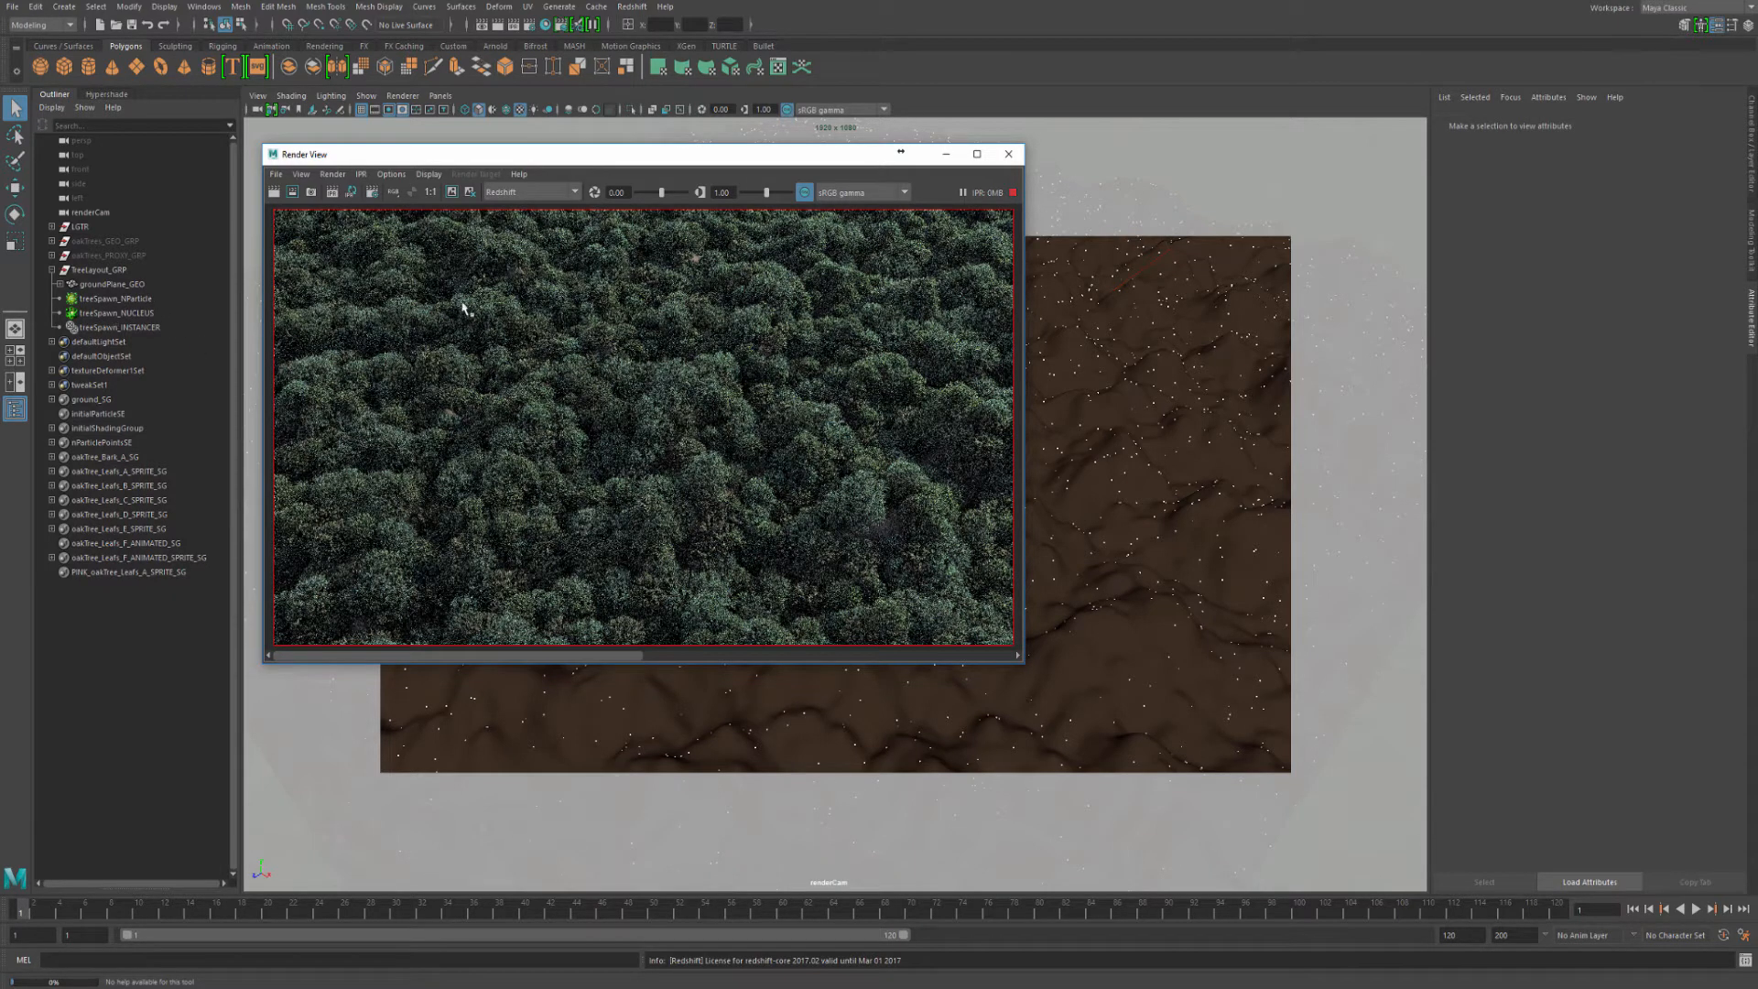
{"action": "left_click_drag", "start_coordinate": [475, 160], "coordinate": [477, 152]}
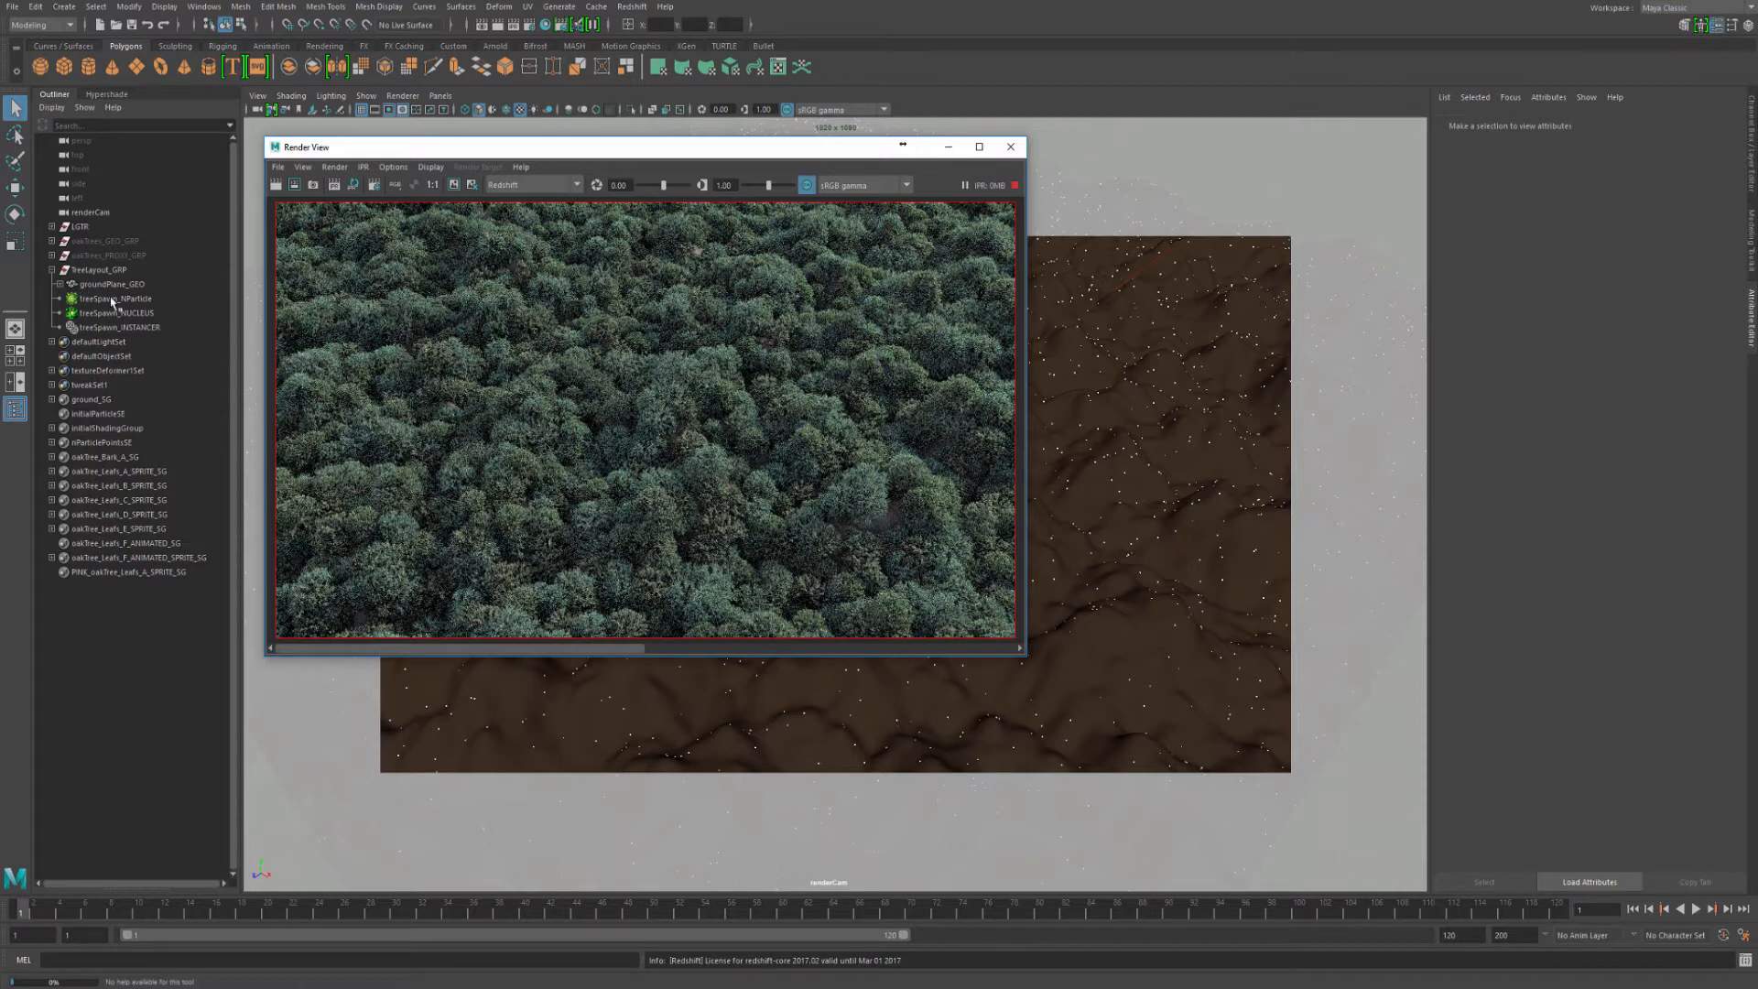
{"action": "left_click_drag", "start_coordinate": [585, 148], "coordinate": [769, 255]}
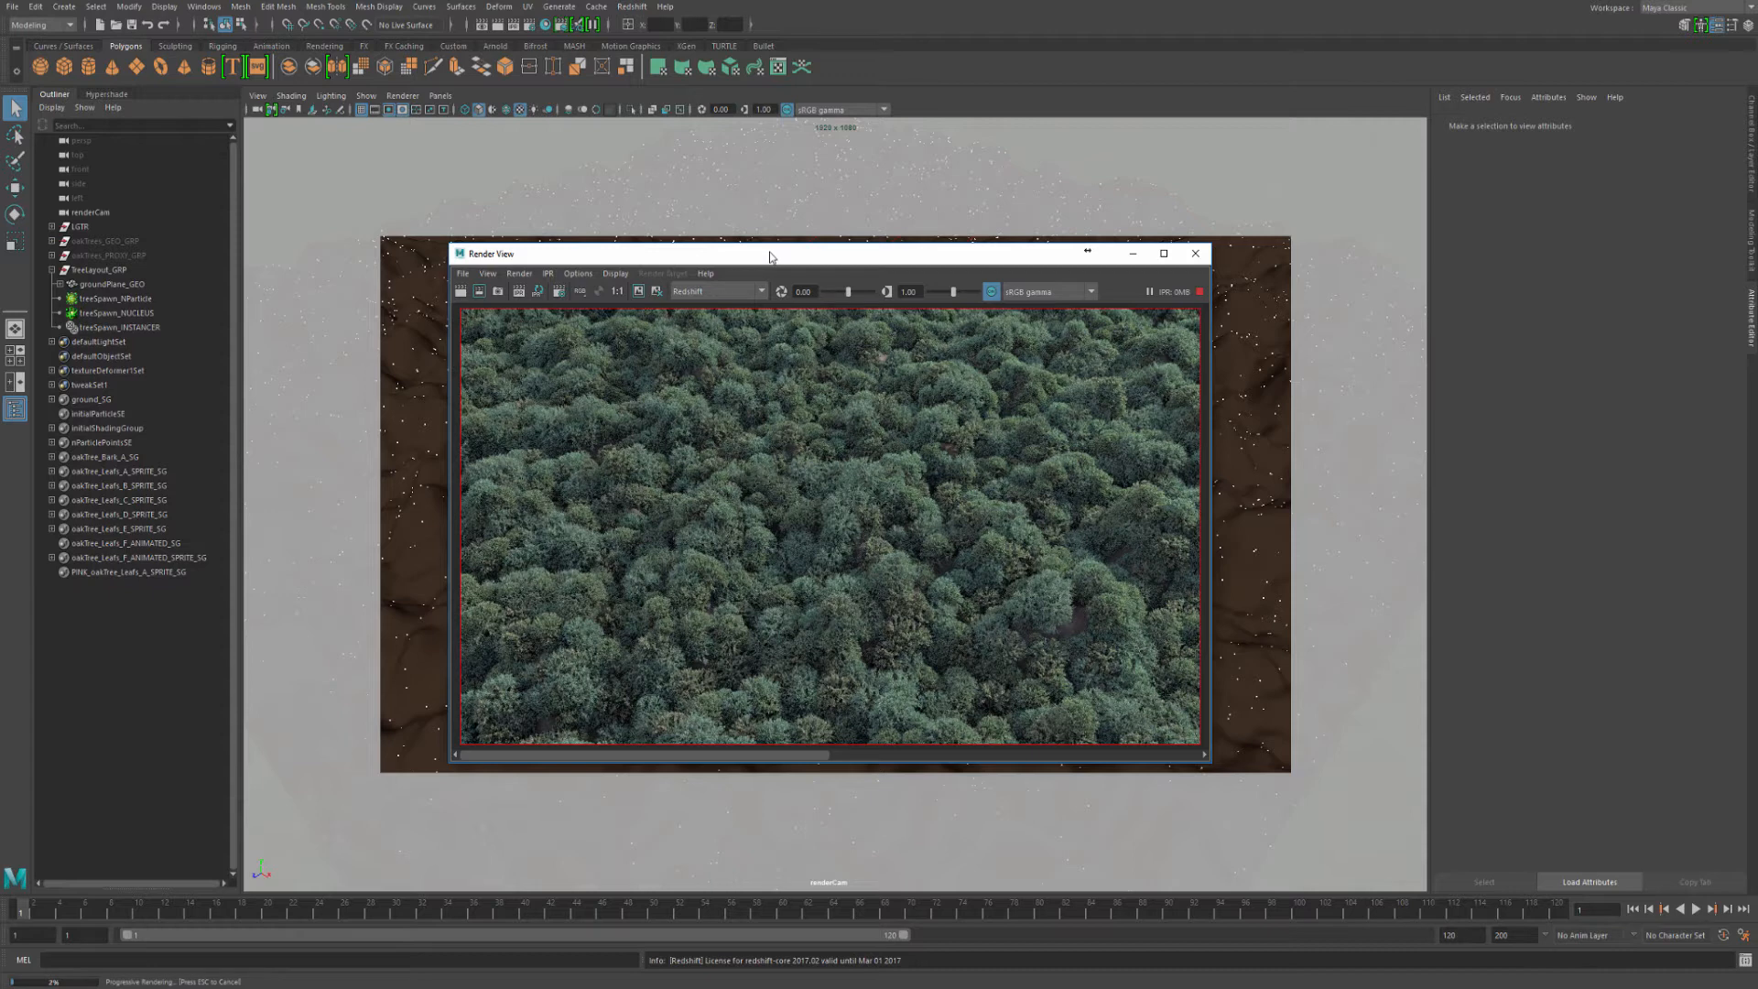
{"action": "left_click_drag", "start_coordinate": [771, 256], "coordinate": [775, 253]}
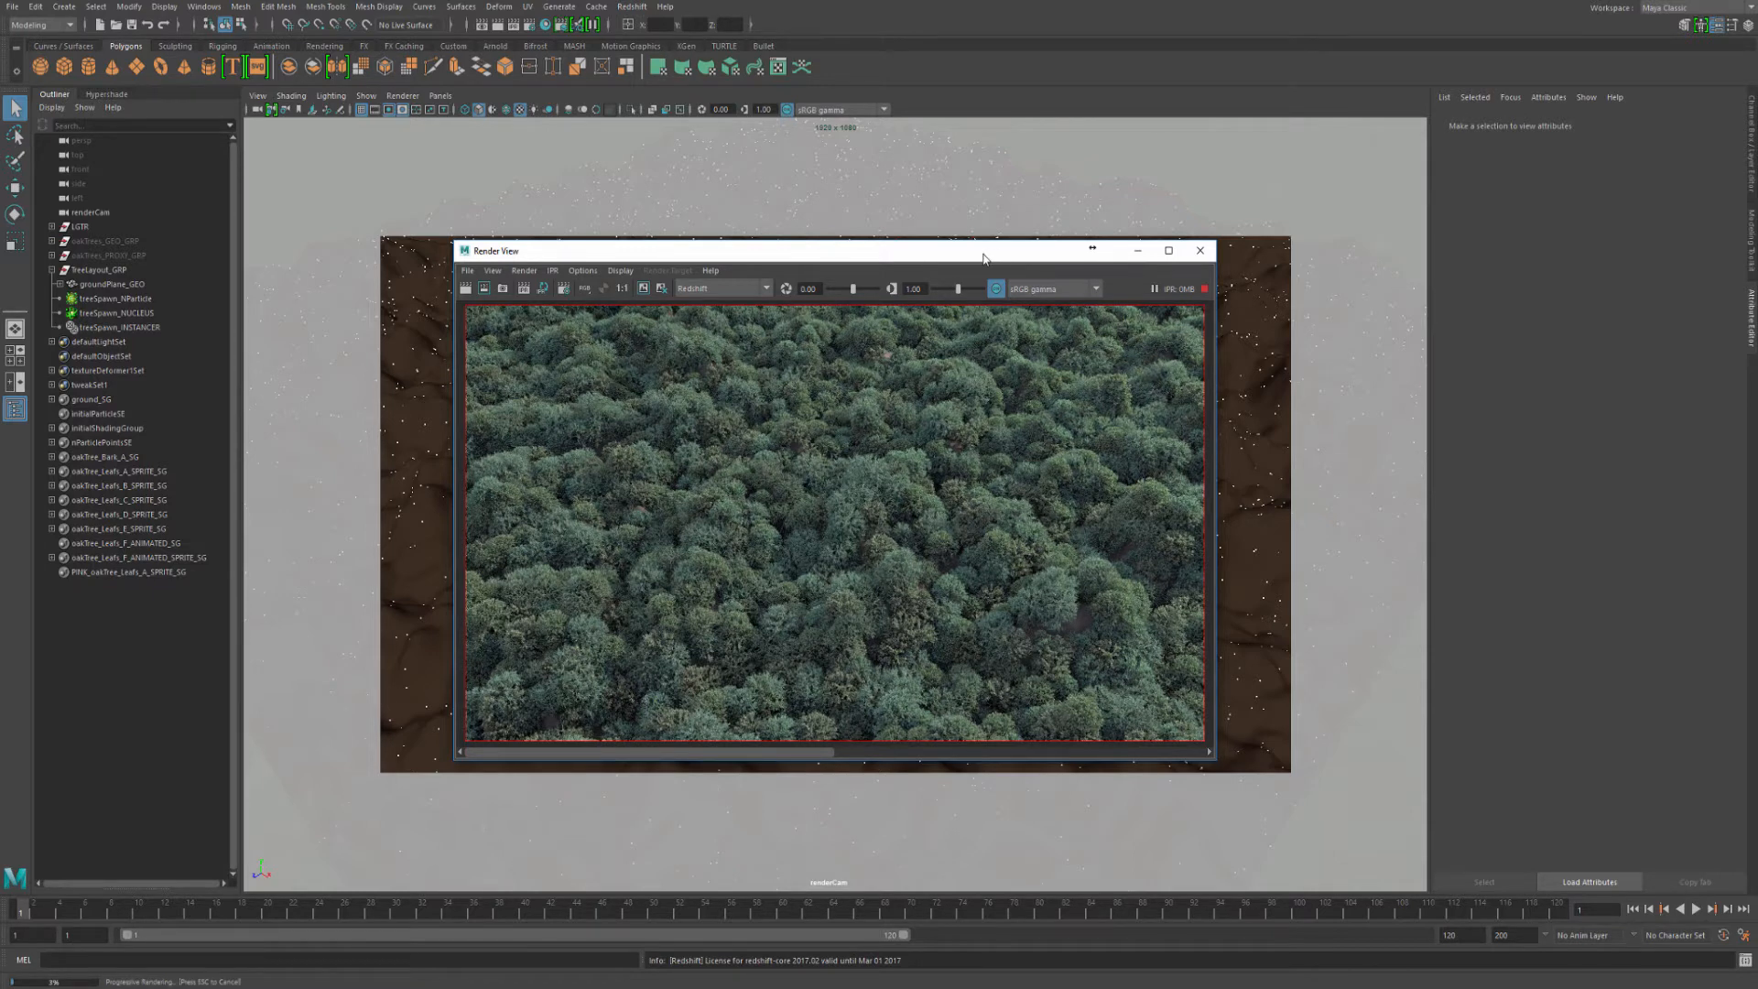
{"action": "left_click_drag", "start_coordinate": [985, 258], "coordinate": [814, 158]}
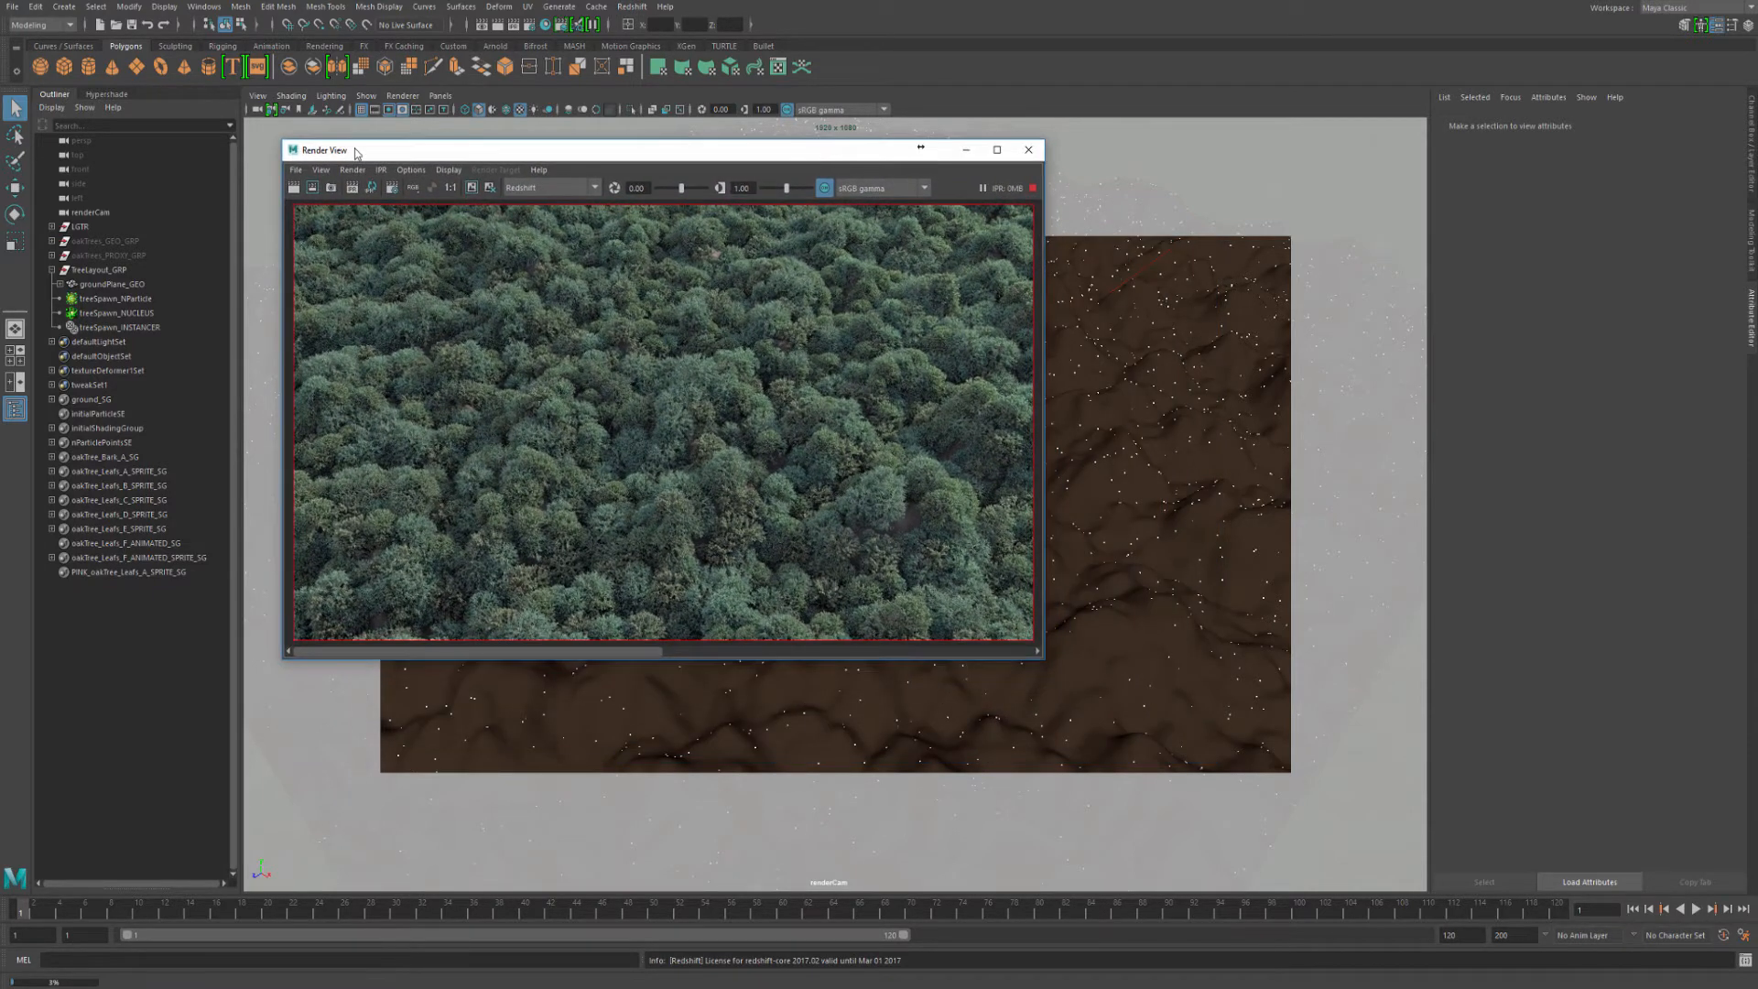
{"action": "left_click_drag", "start_coordinate": [359, 153], "coordinate": [347, 154]}
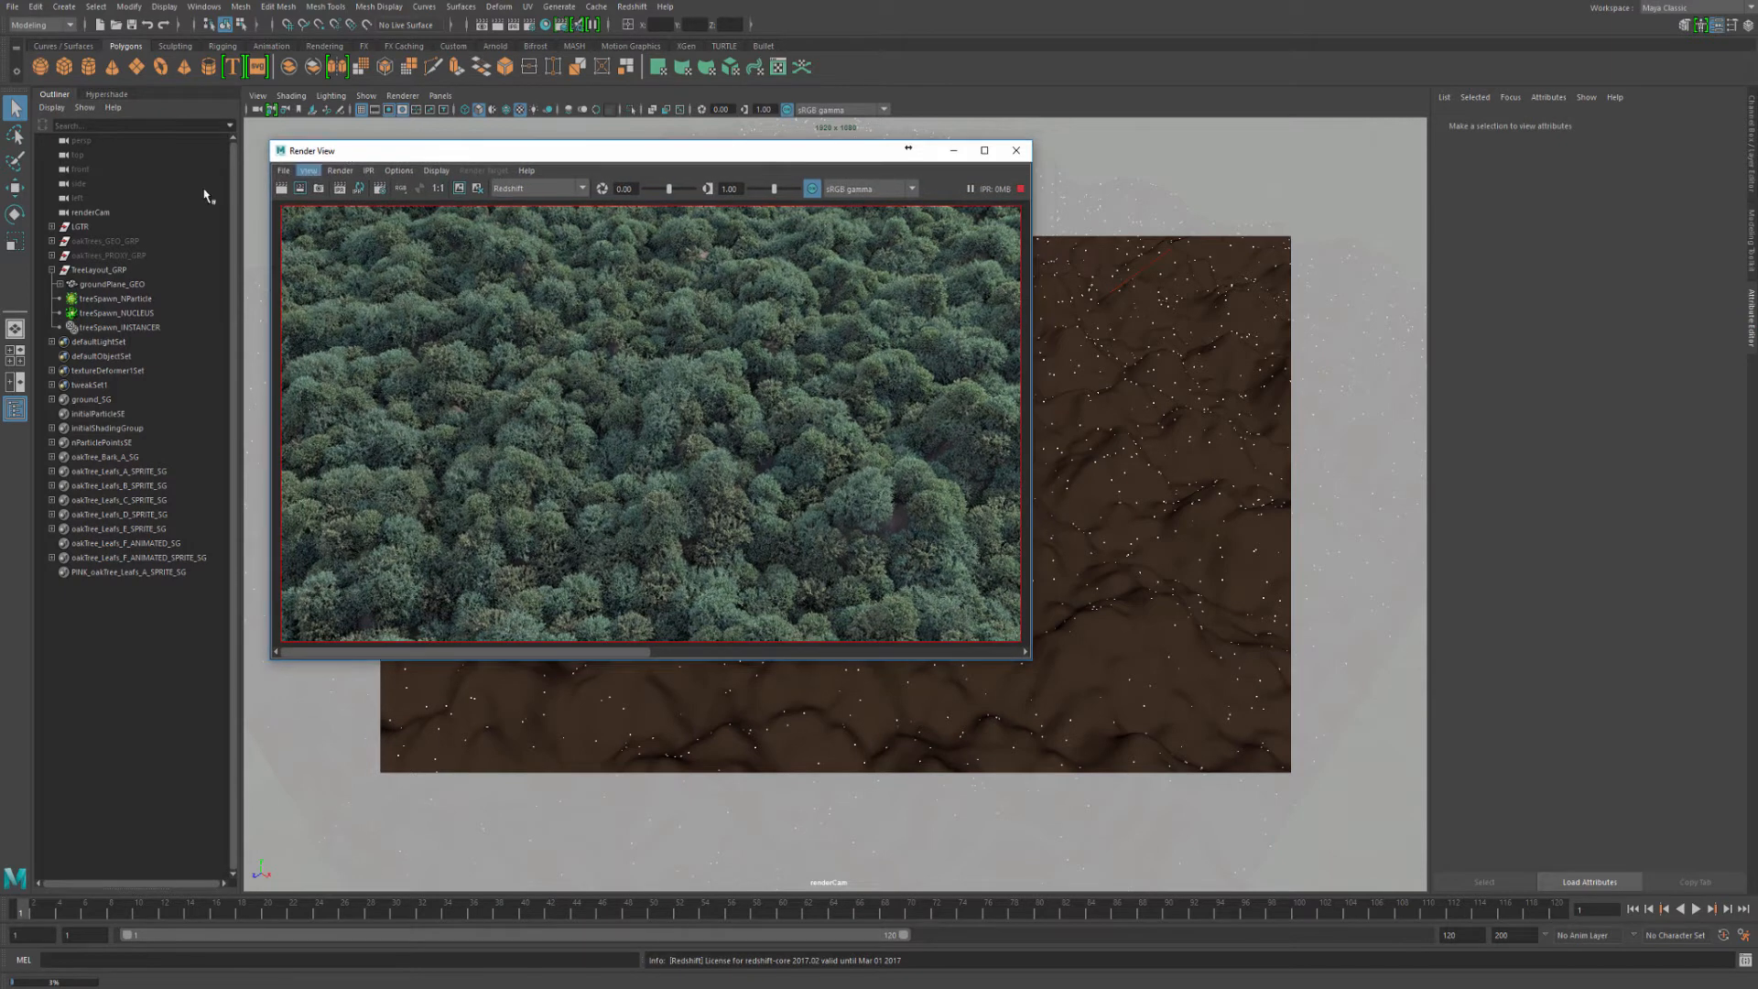
Hide the TreeLayout_GRP group and collapse its hierarchy in the outliner
{"action": "left_click", "coordinate": [107, 272]}
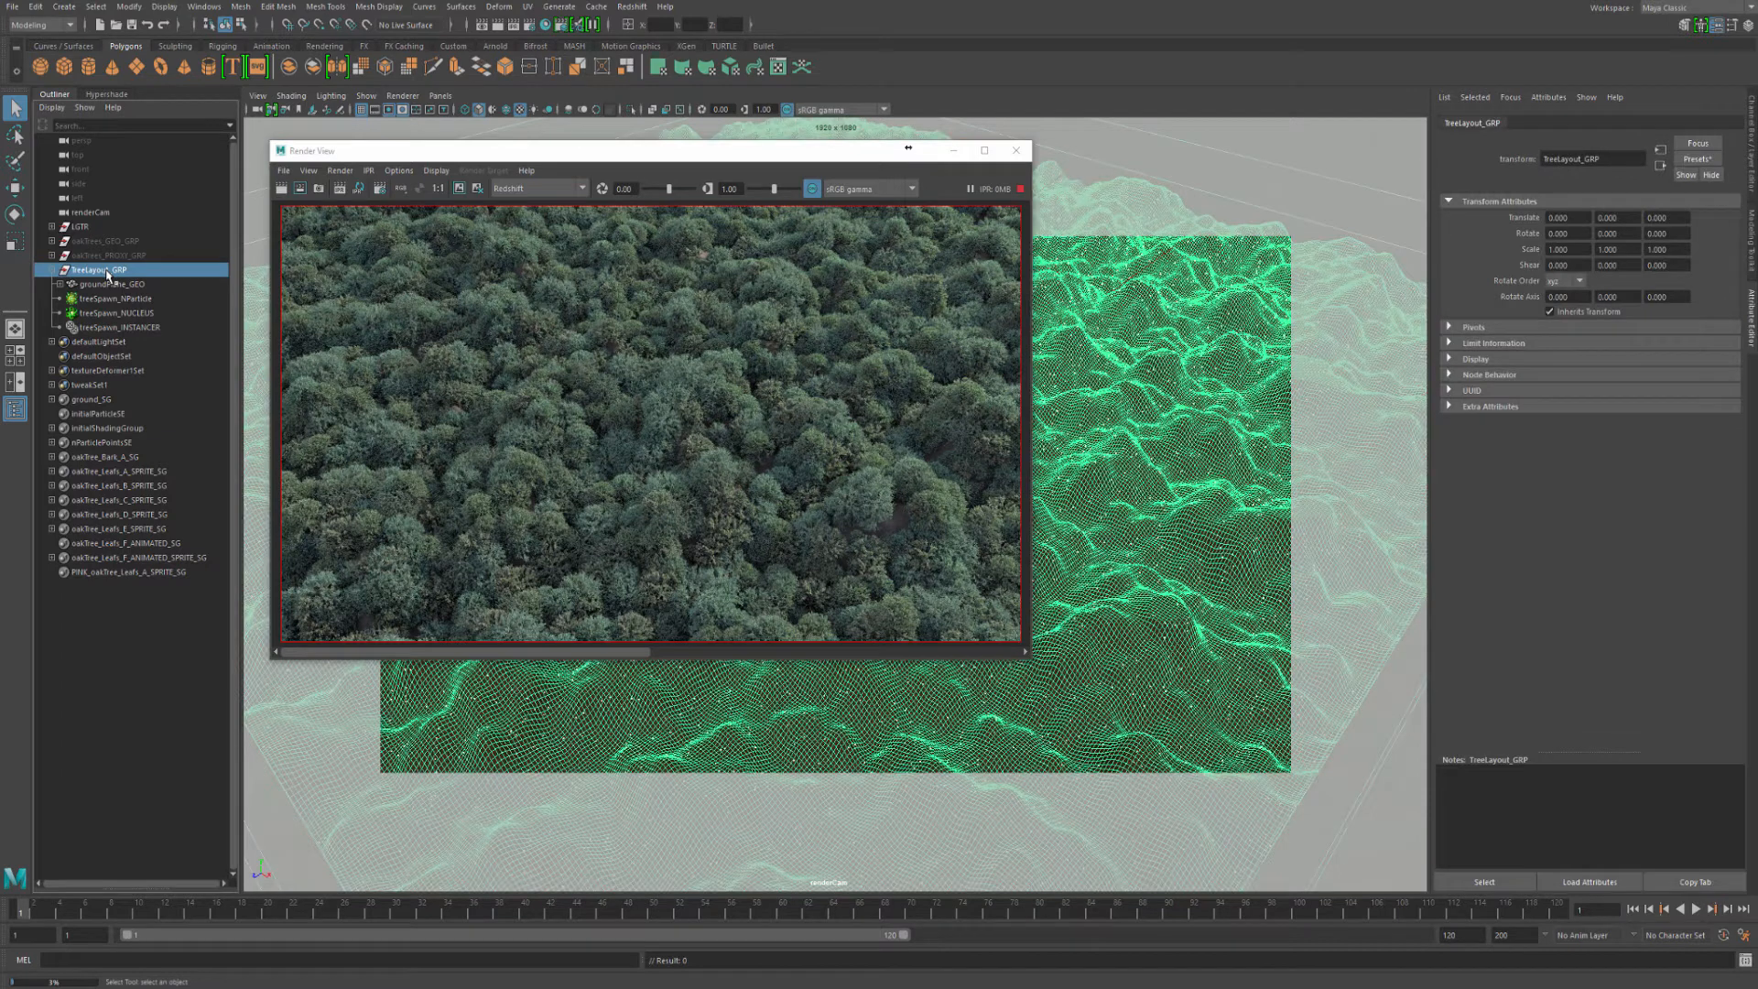
{"action": "key", "text": "ctrl+h"}
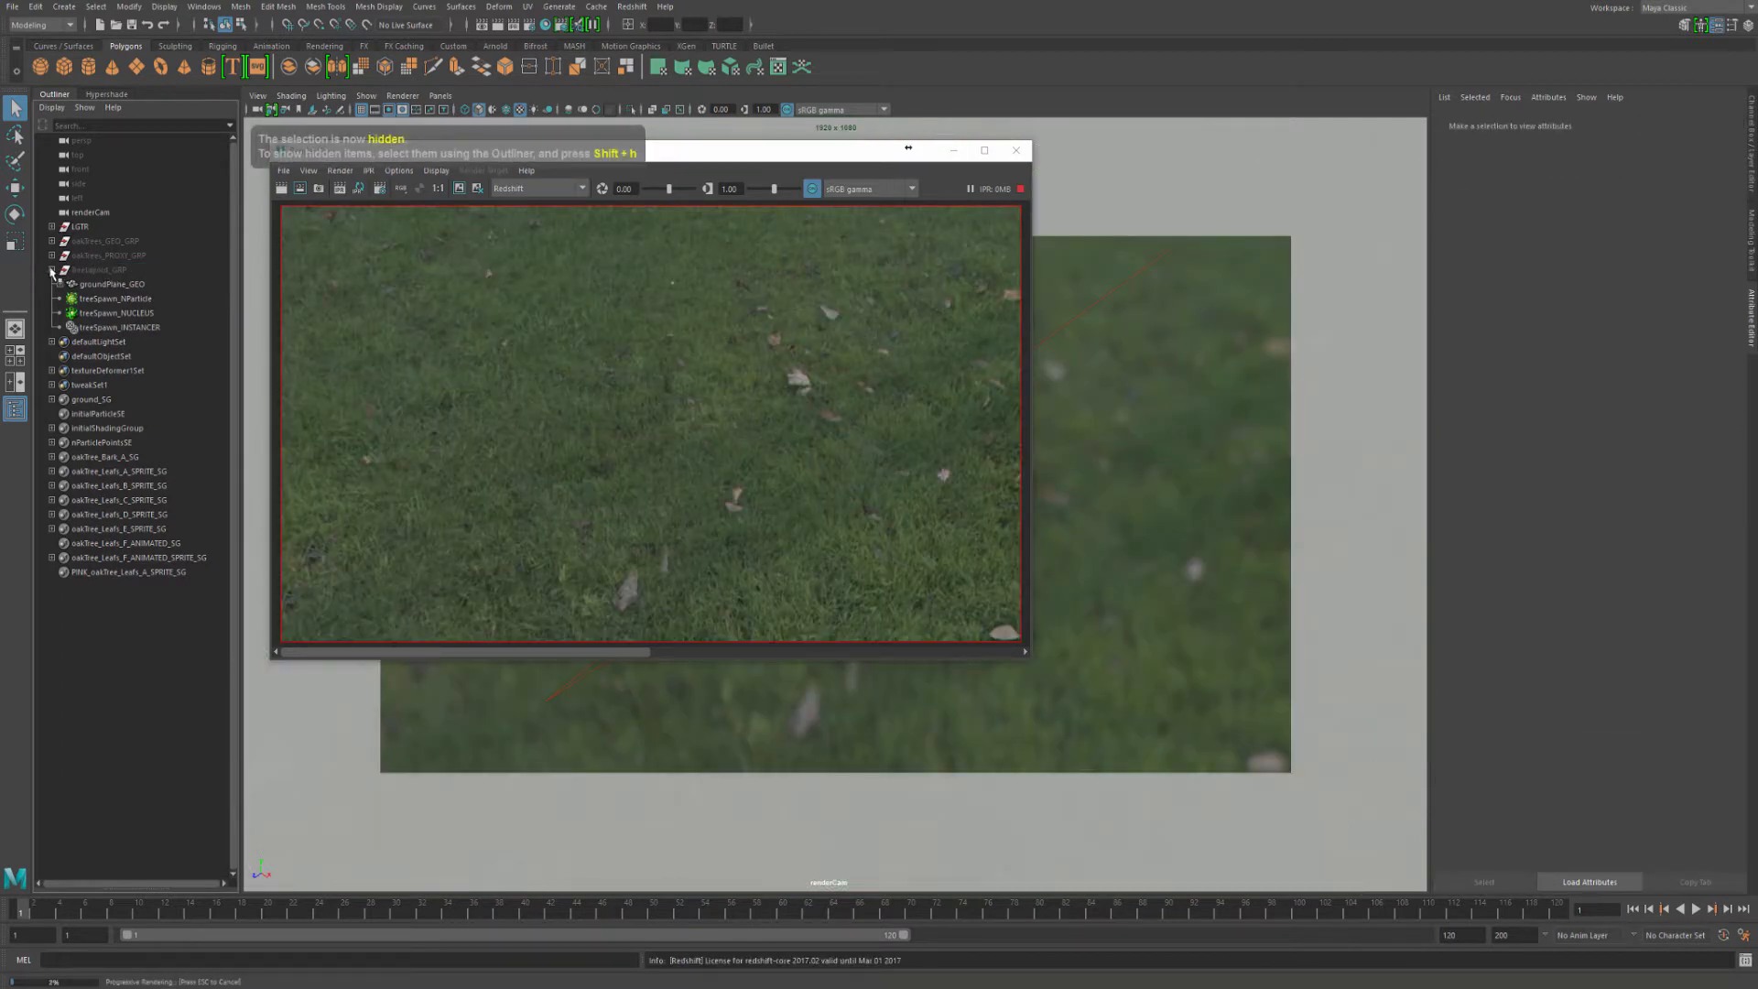
{"action": "left_click", "coordinate": [51, 271]}
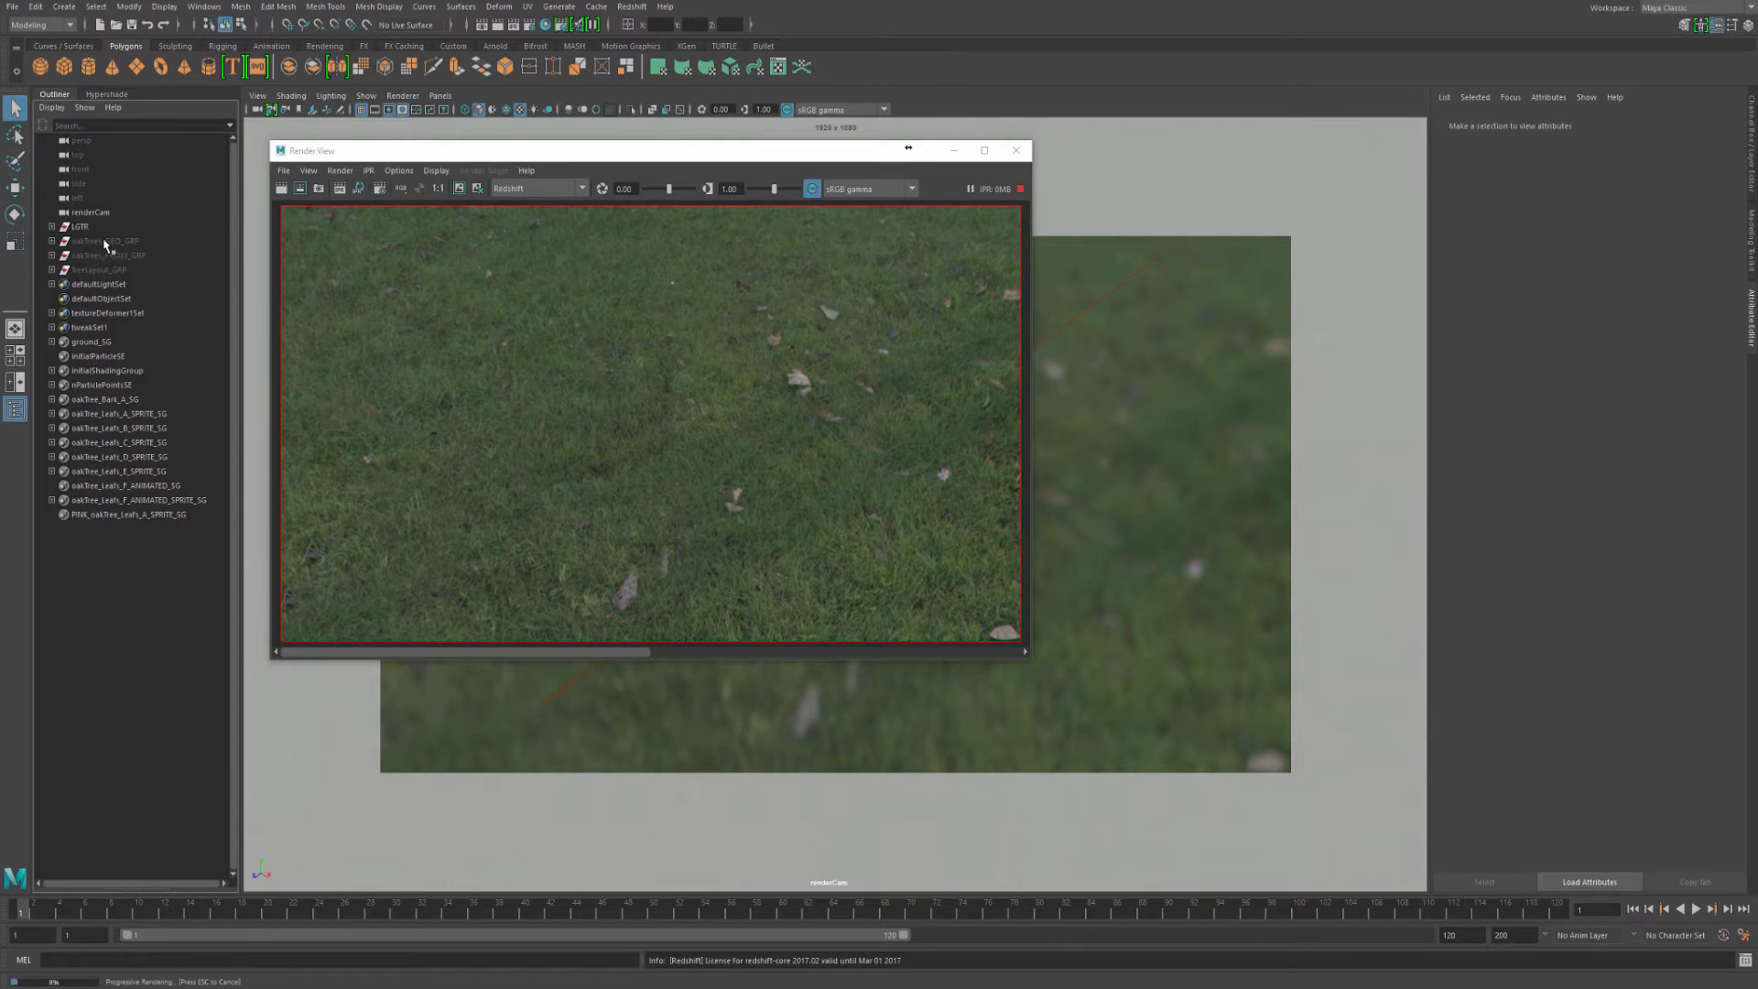
Expand oakTrees_GEO_GRP and unhide it together with its child group oakTree_E_GRP
{"action": "left_click", "coordinate": [52, 227]}
{"action": "left_click", "coordinate": [52, 227]}
{"action": "left_click", "coordinate": [52, 241]}
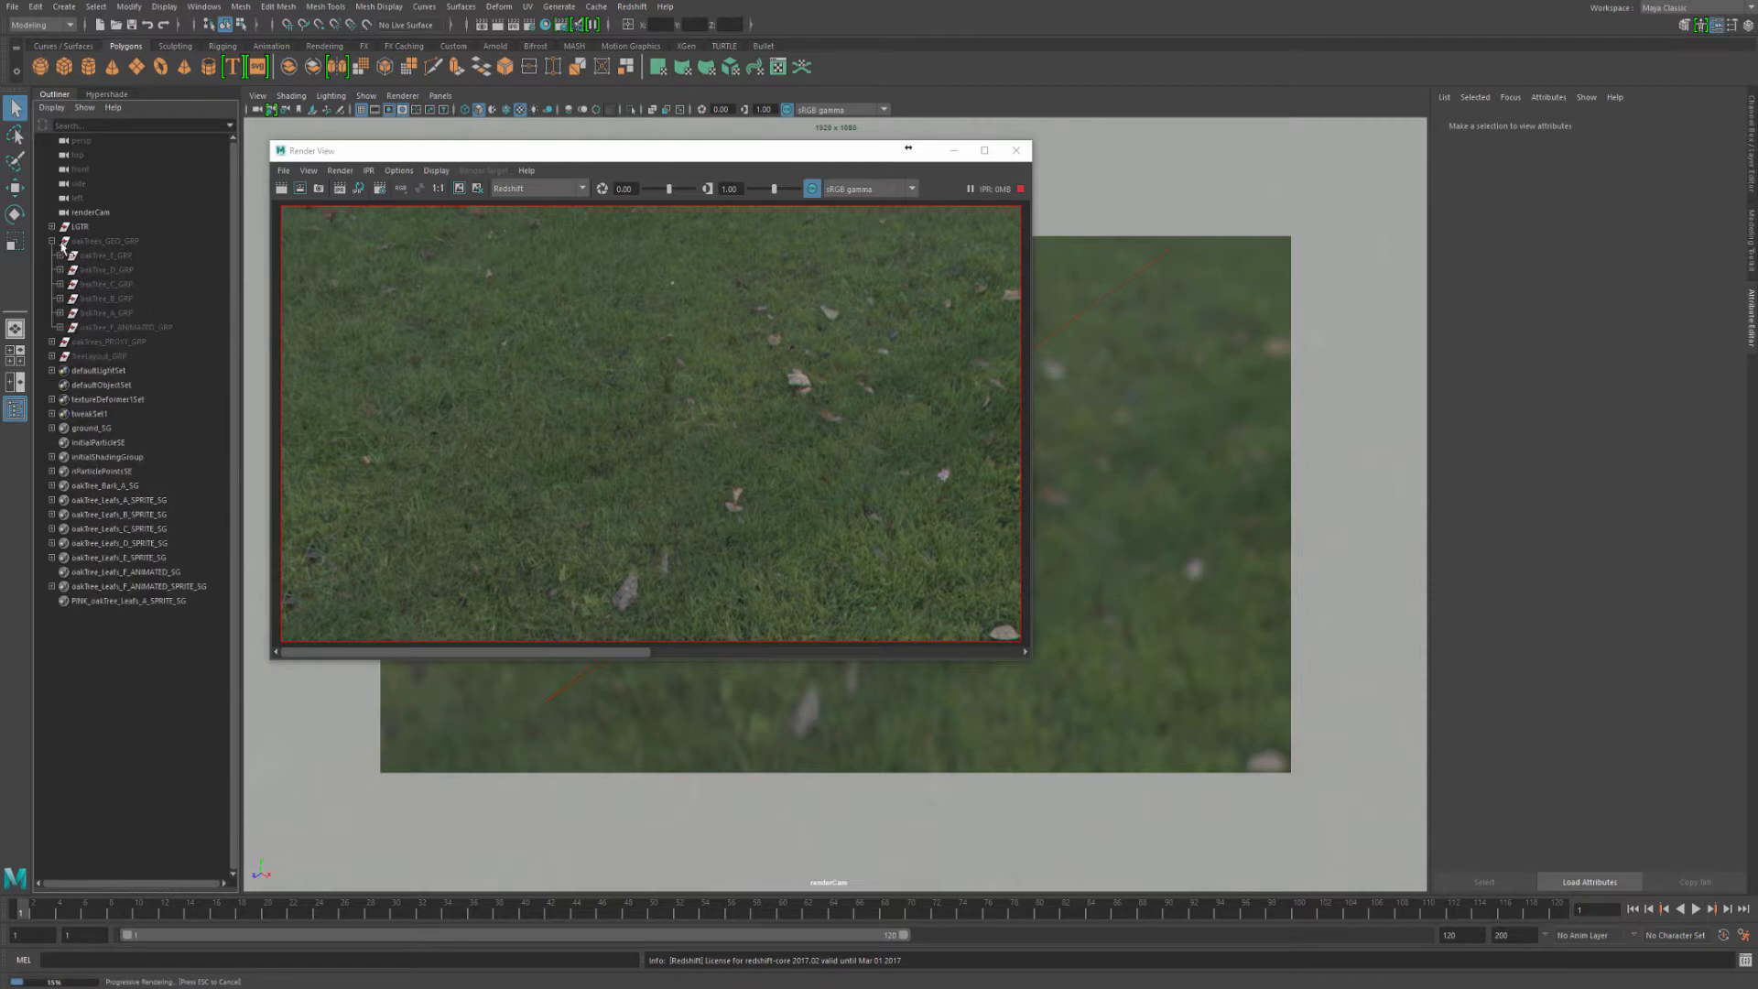
{"action": "left_click", "coordinate": [112, 242]}
{"action": "left_click", "coordinate": [131, 256]}
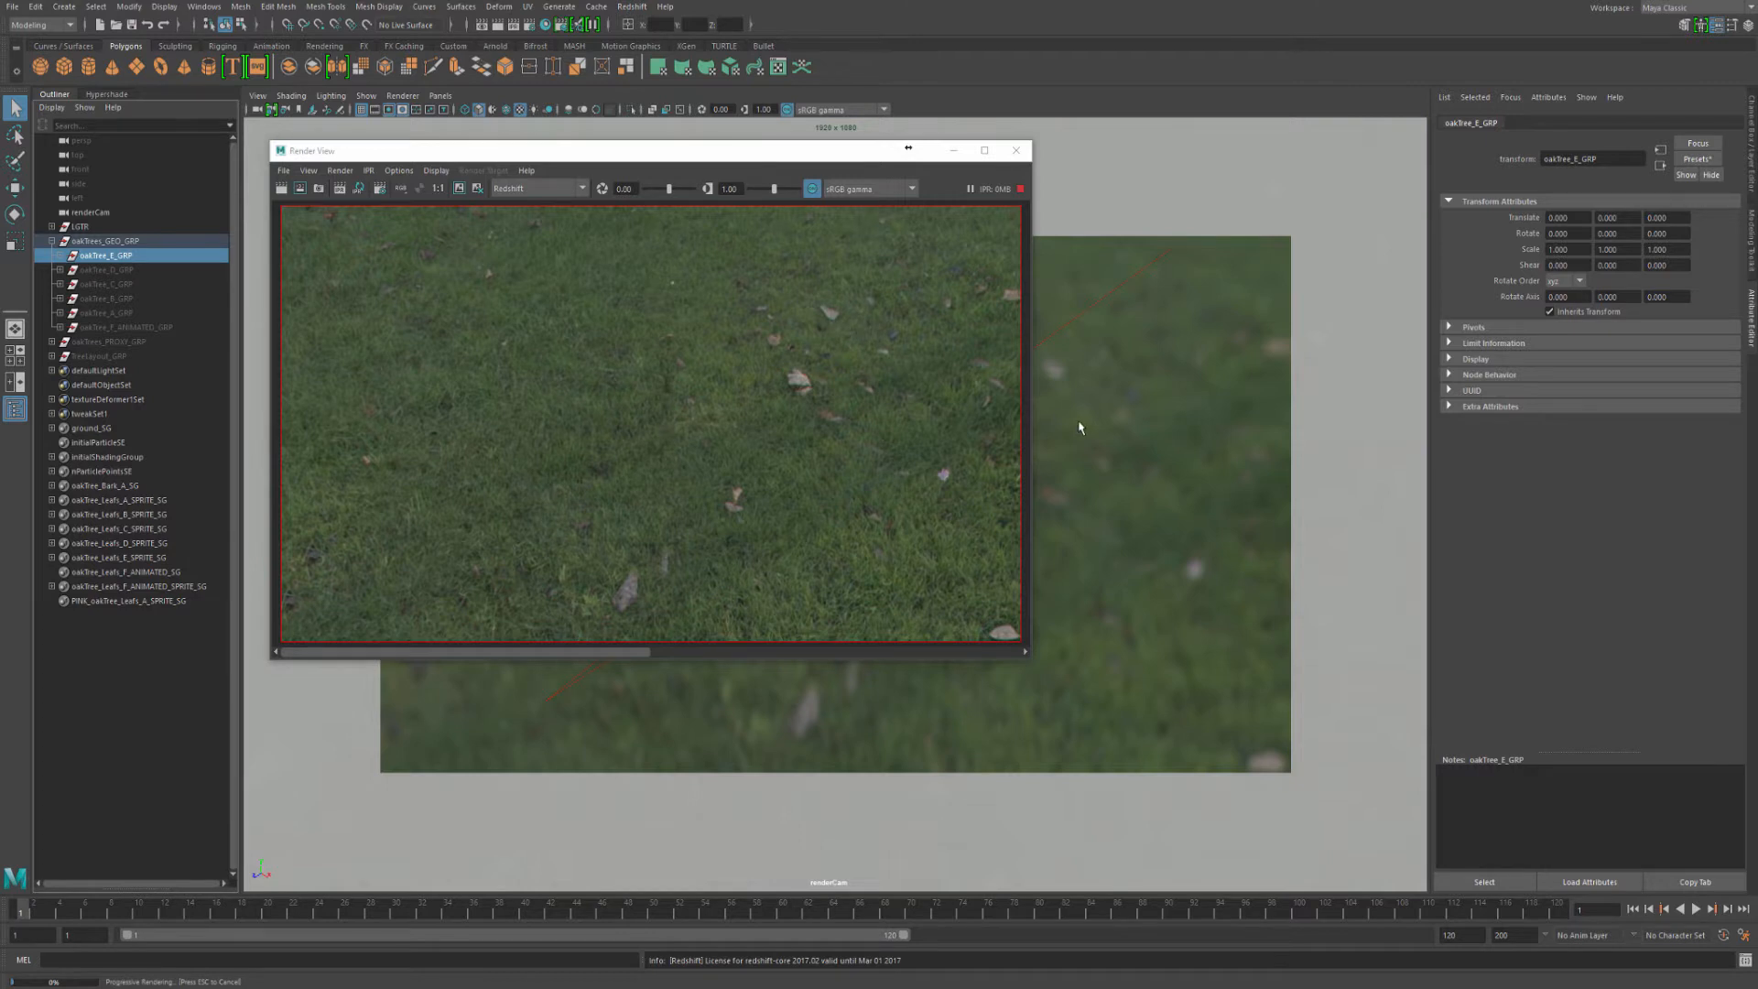
Switch the viewport to the persp camera and run an IPR render from persp with oakTree_E_GRP in view
{"action": "key", "text": "space"}
{"action": "left_click_drag", "start_coordinate": [1079, 426], "coordinate": [1080, 378]}
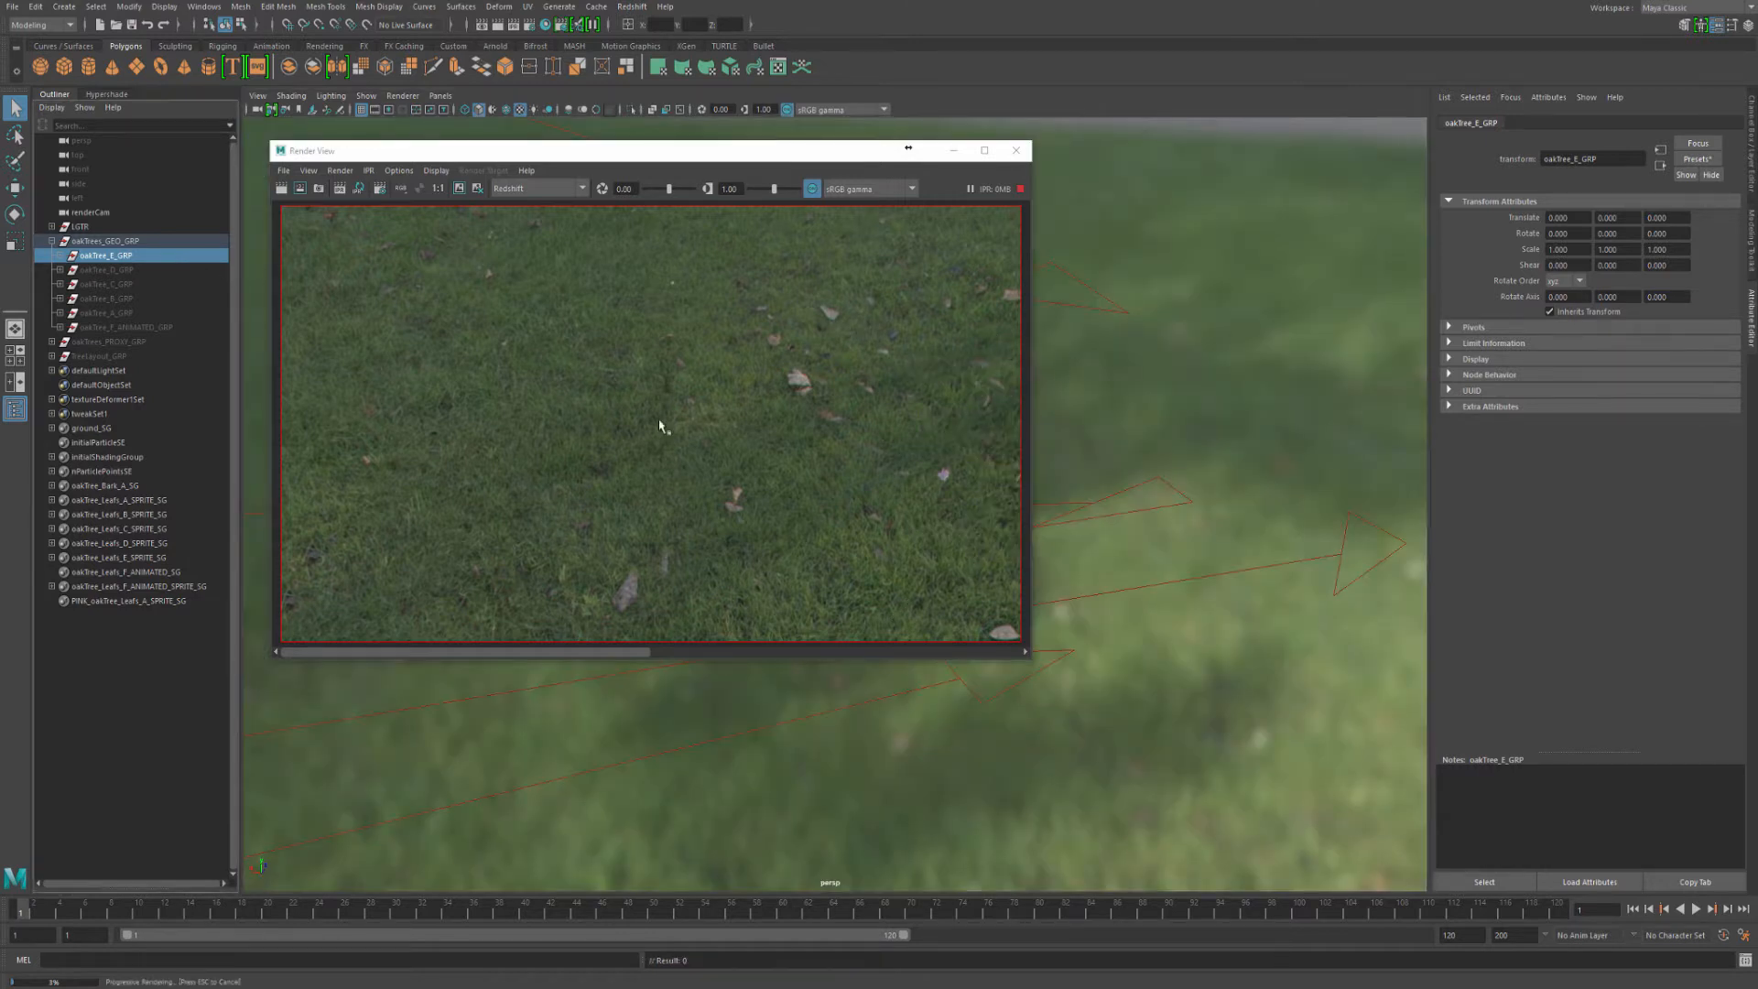
{"action": "left_click_drag", "start_coordinate": [730, 168], "coordinate": [1103, 166]}
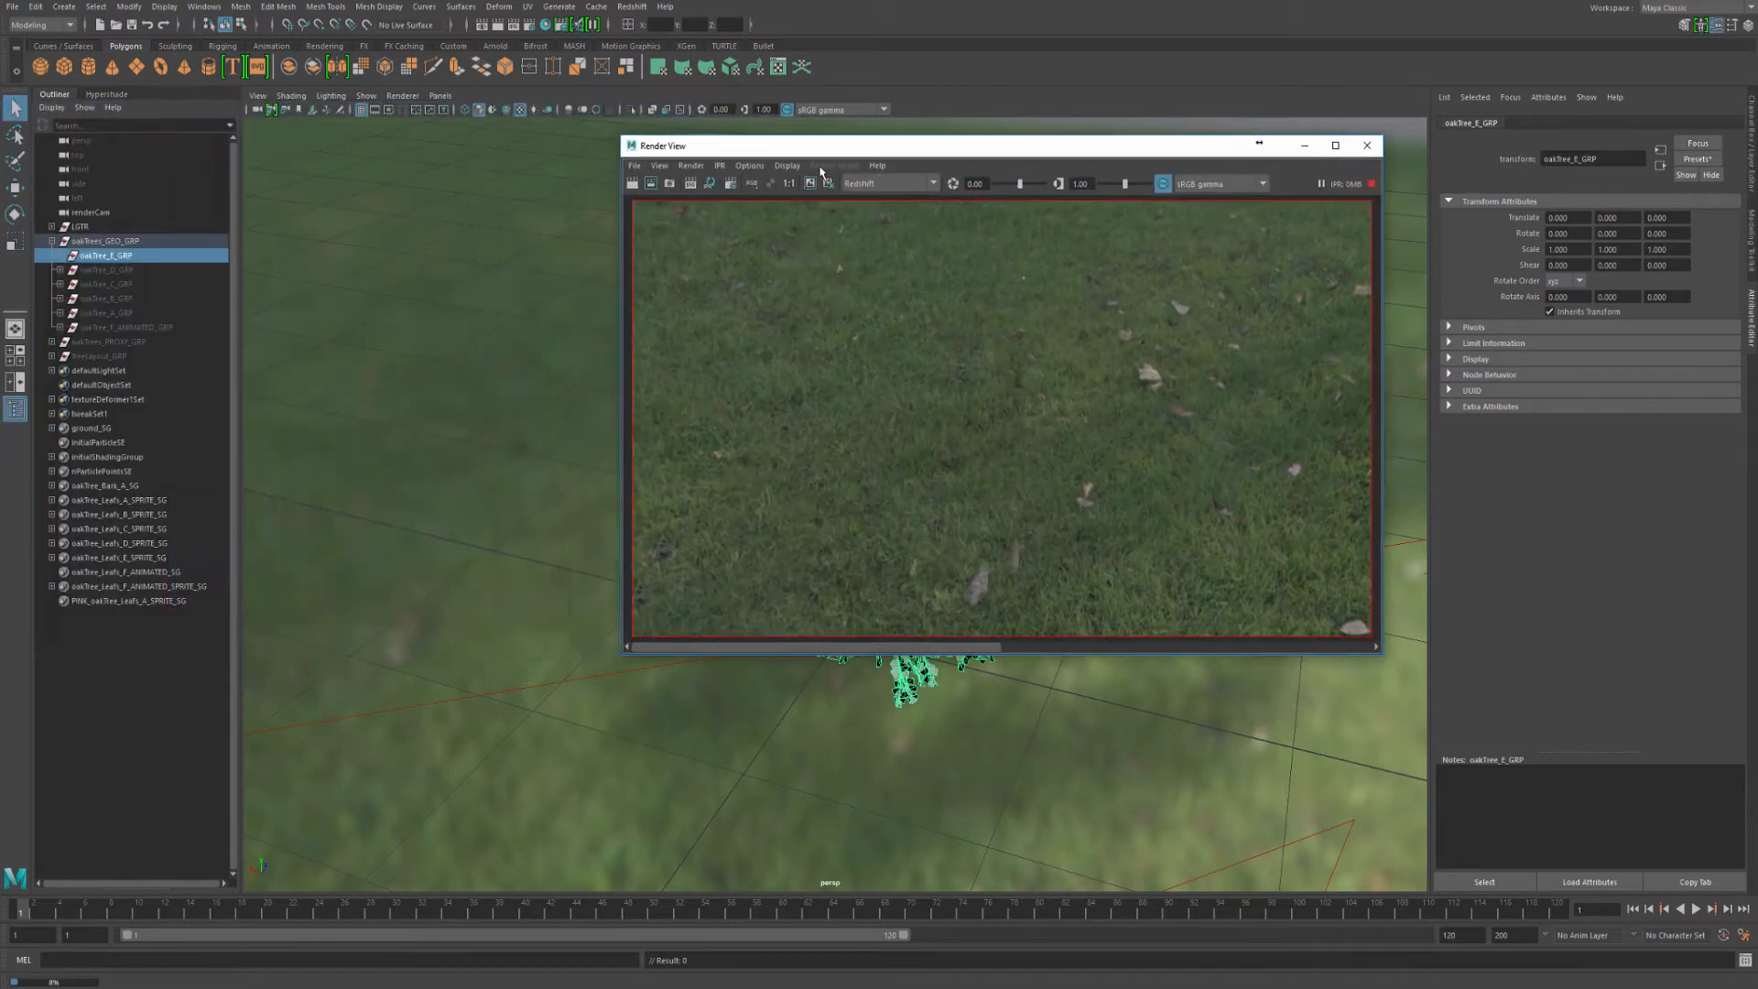
{"action": "left_click", "coordinate": [719, 166]}
{"action": "mouse_move", "coordinate": [805, 209]}
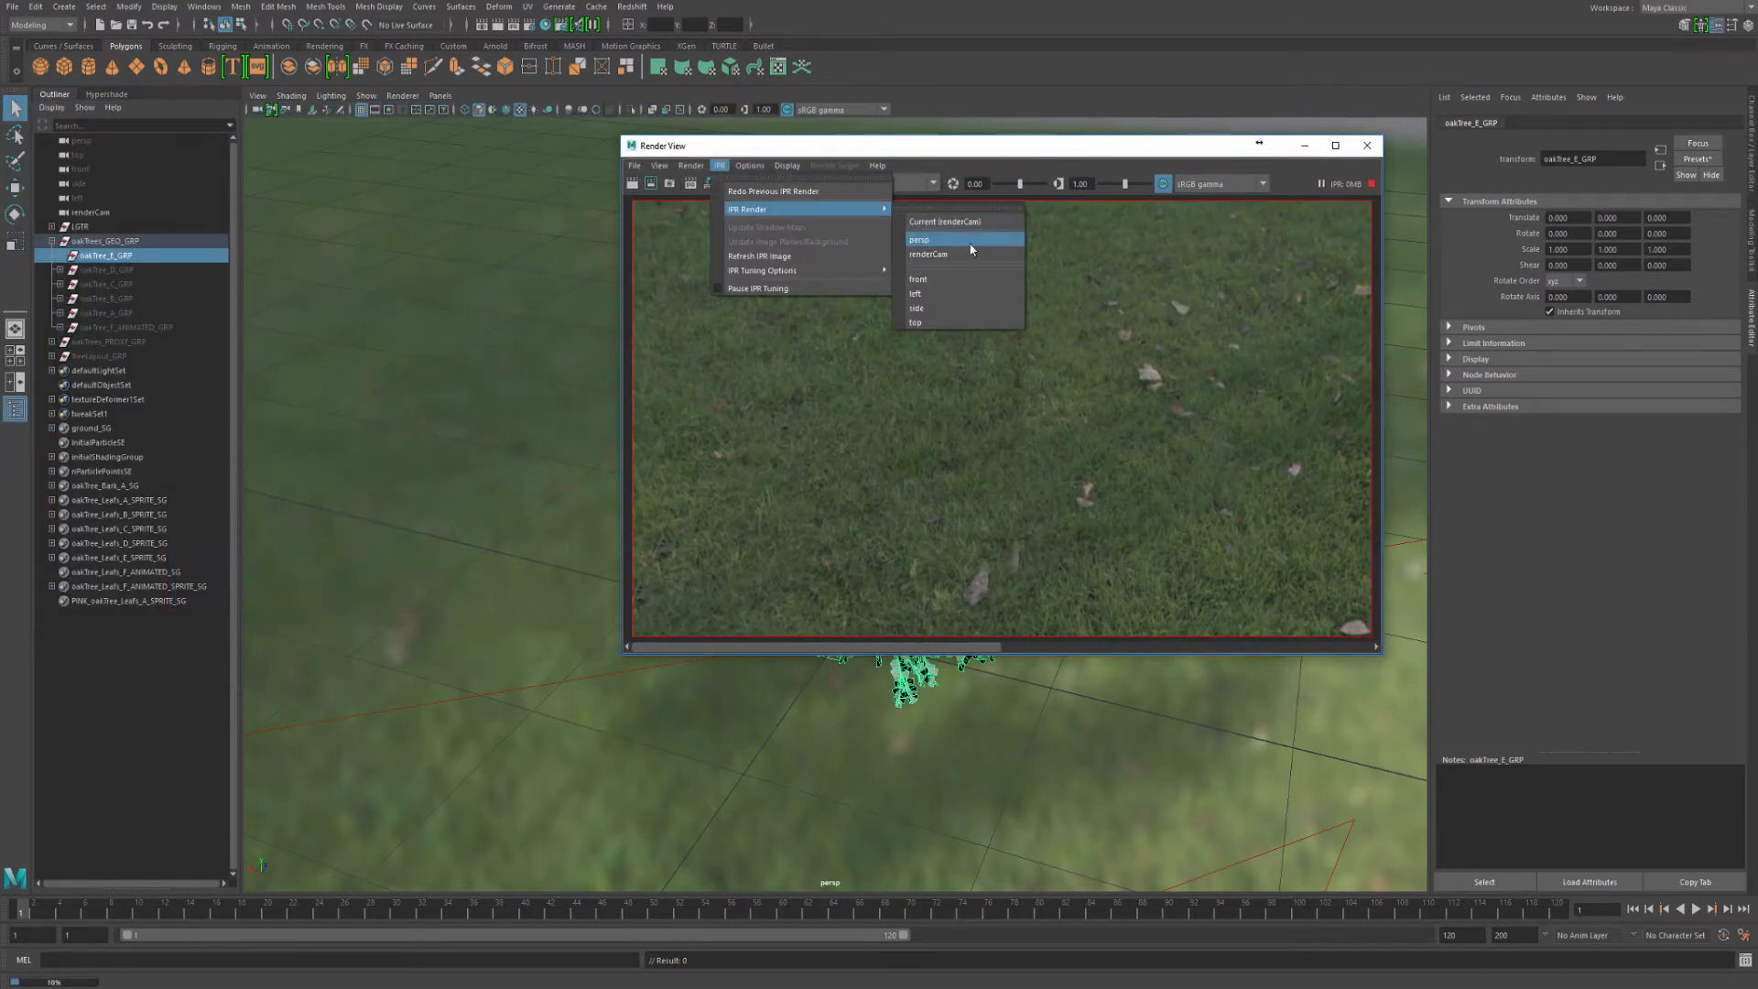
{"action": "left_click", "coordinate": [971, 225]}
{"action": "left_click_drag", "start_coordinate": [986, 157], "coordinate": [579, 142]}
{"action": "left_click_drag", "start_coordinate": [1063, 403], "coordinate": [1026, 371], "text": "alt"}
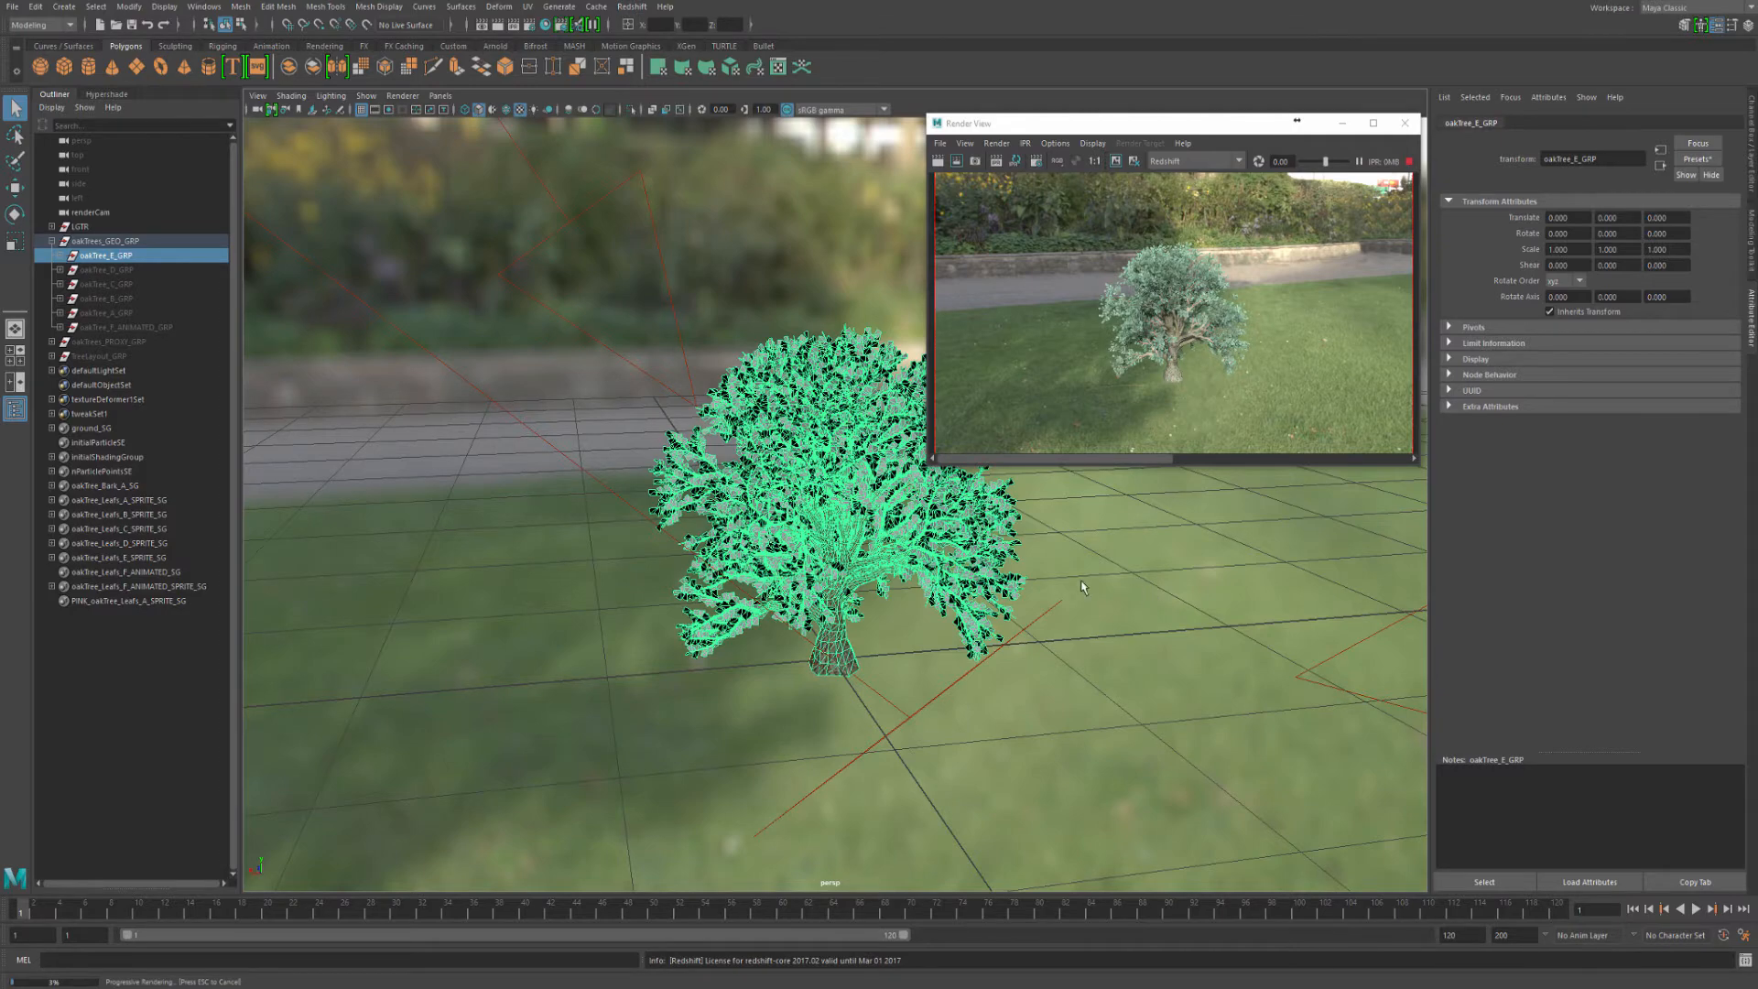
{"action": "left_click_drag", "start_coordinate": [1085, 588], "coordinate": [1035, 587], "text": "alt"}
Preview oakTree_D_GRP and the playback of oakTree_F_ANIMATED_GRP in turn, leaving both of them and oakTree_E_GRP hidden
{"action": "left_click", "coordinate": [129, 271]}
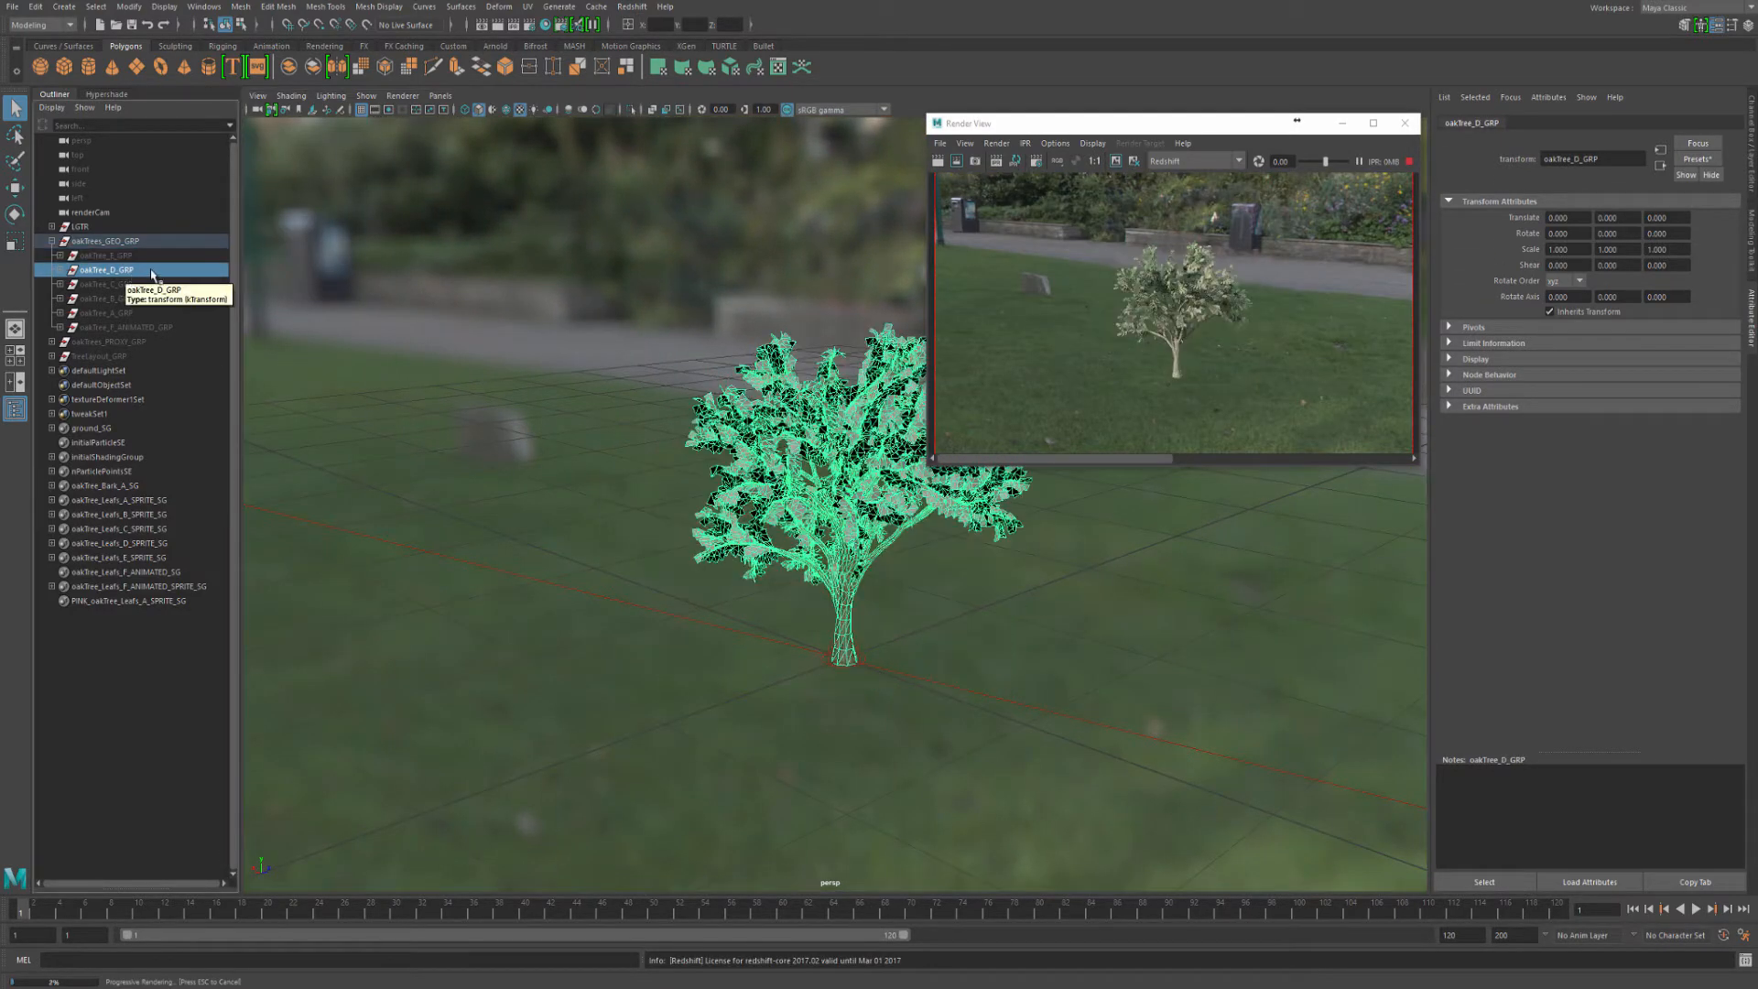
{"action": "key", "text": "ctrl+h"}
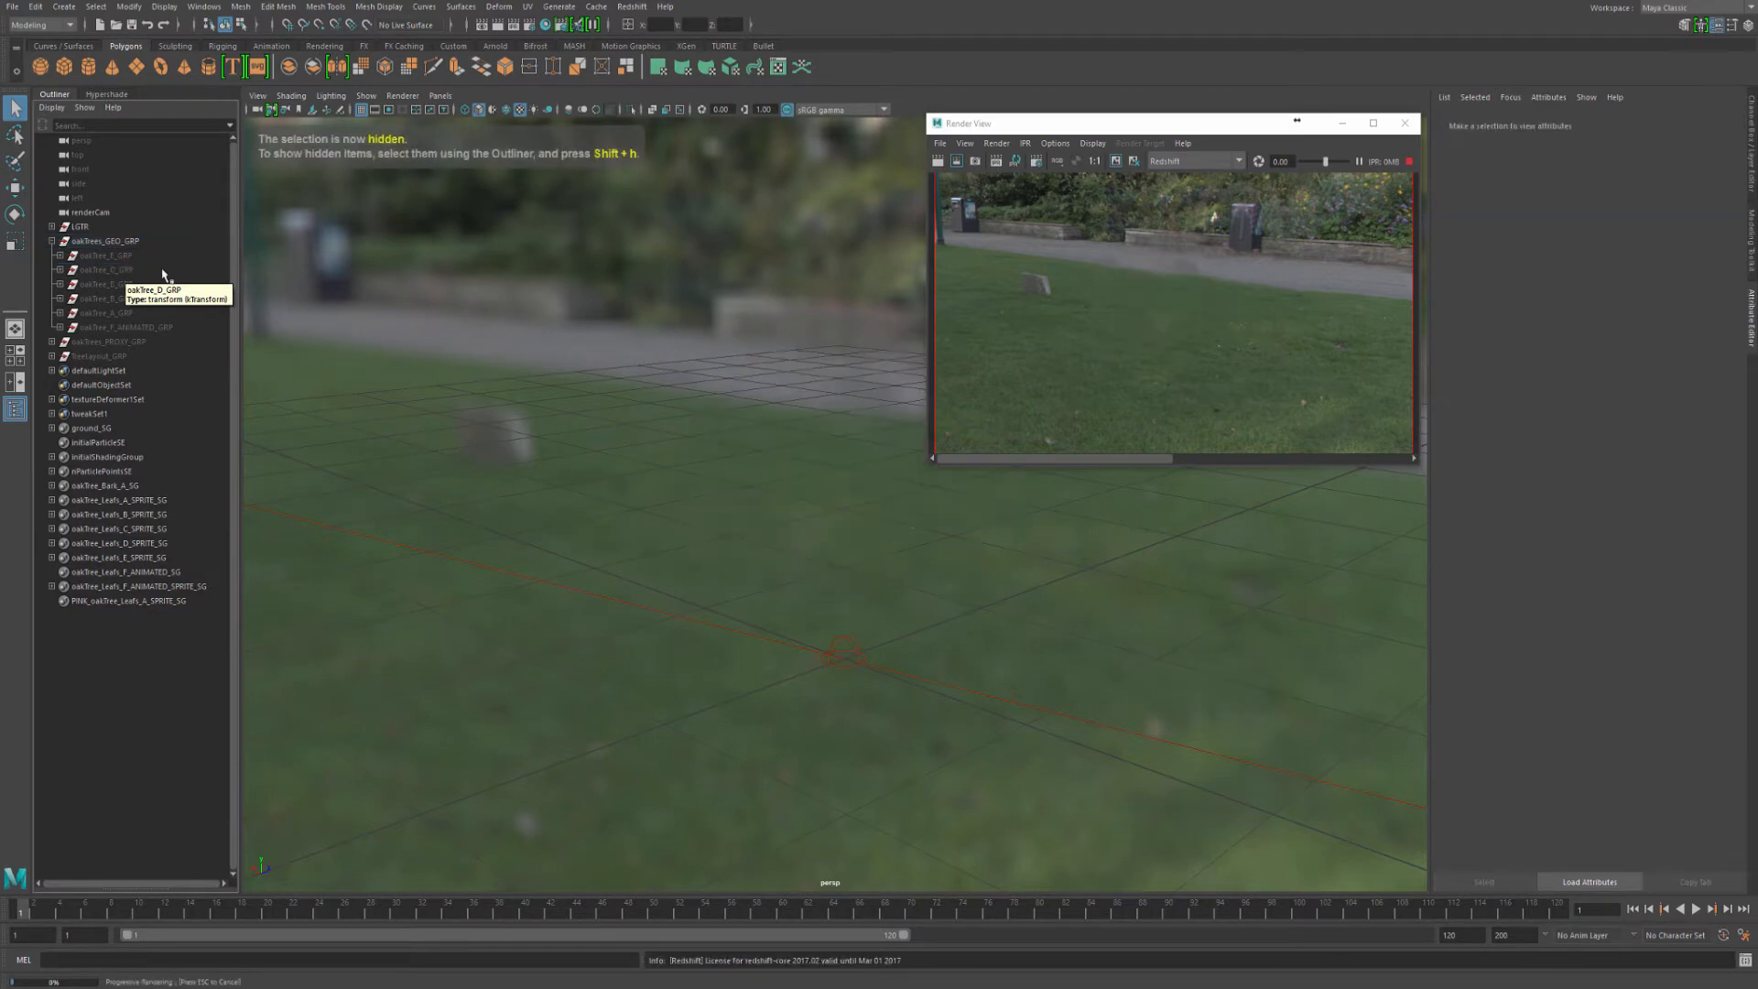
{"action": "left_click", "coordinate": [117, 326]}
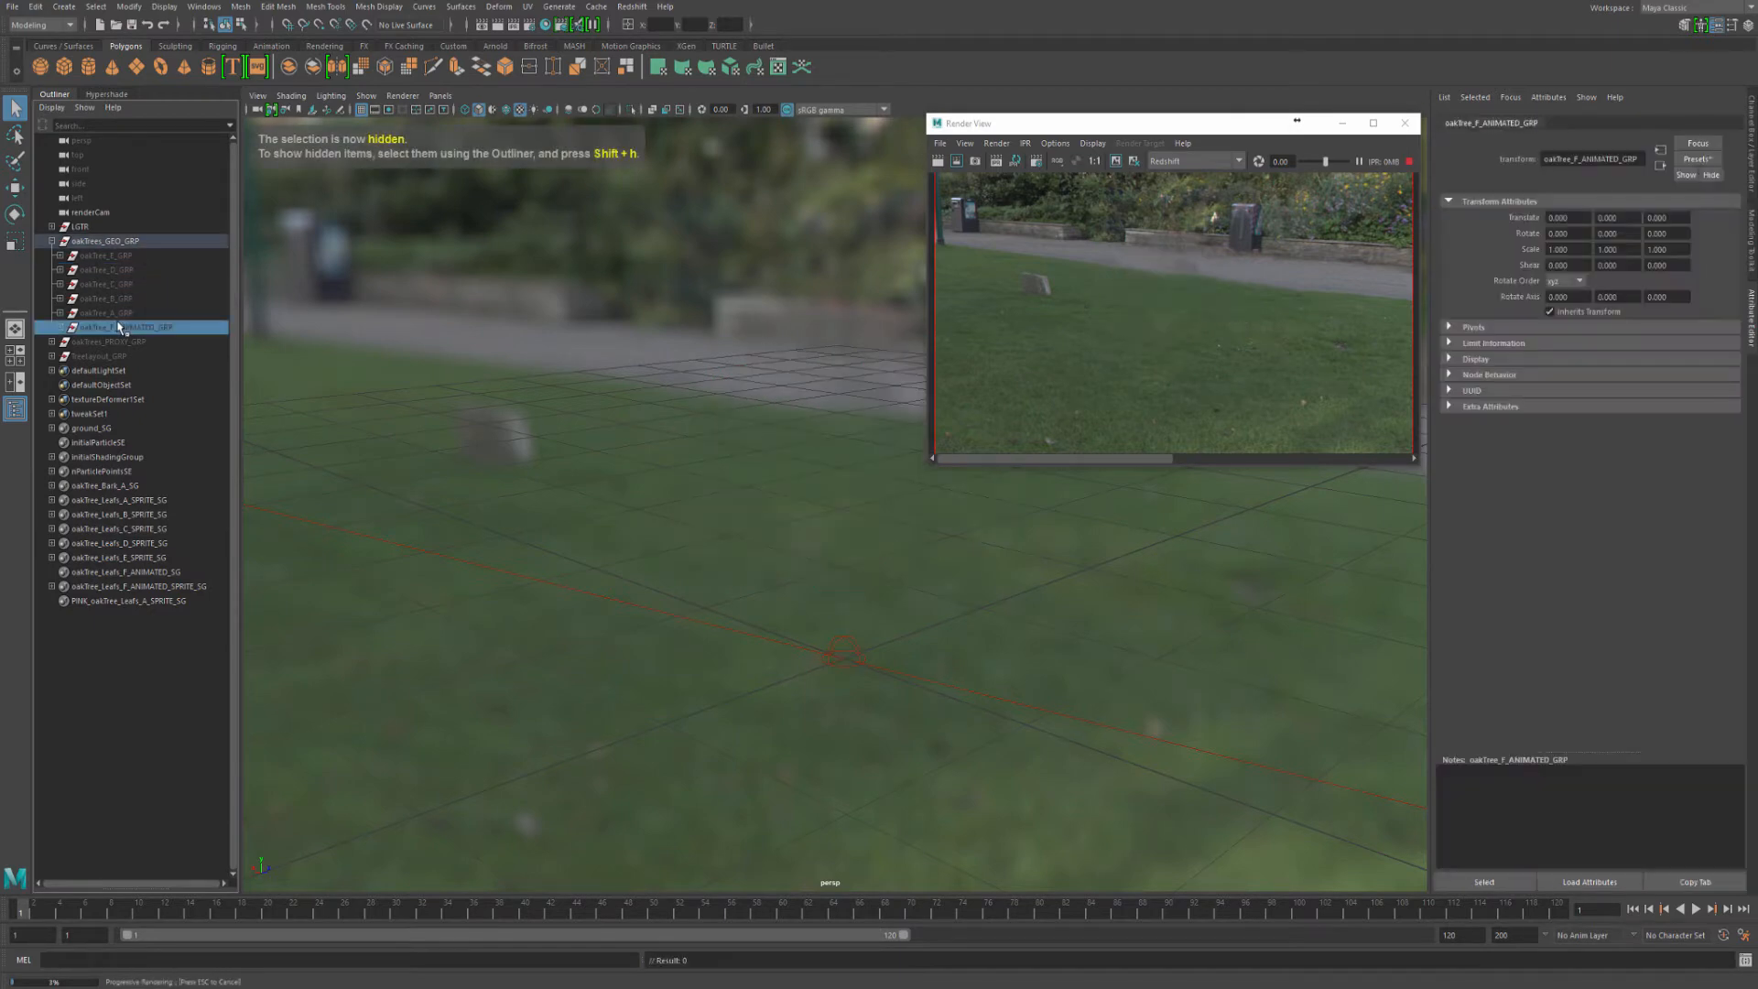
{"action": "key", "text": "shift+h"}
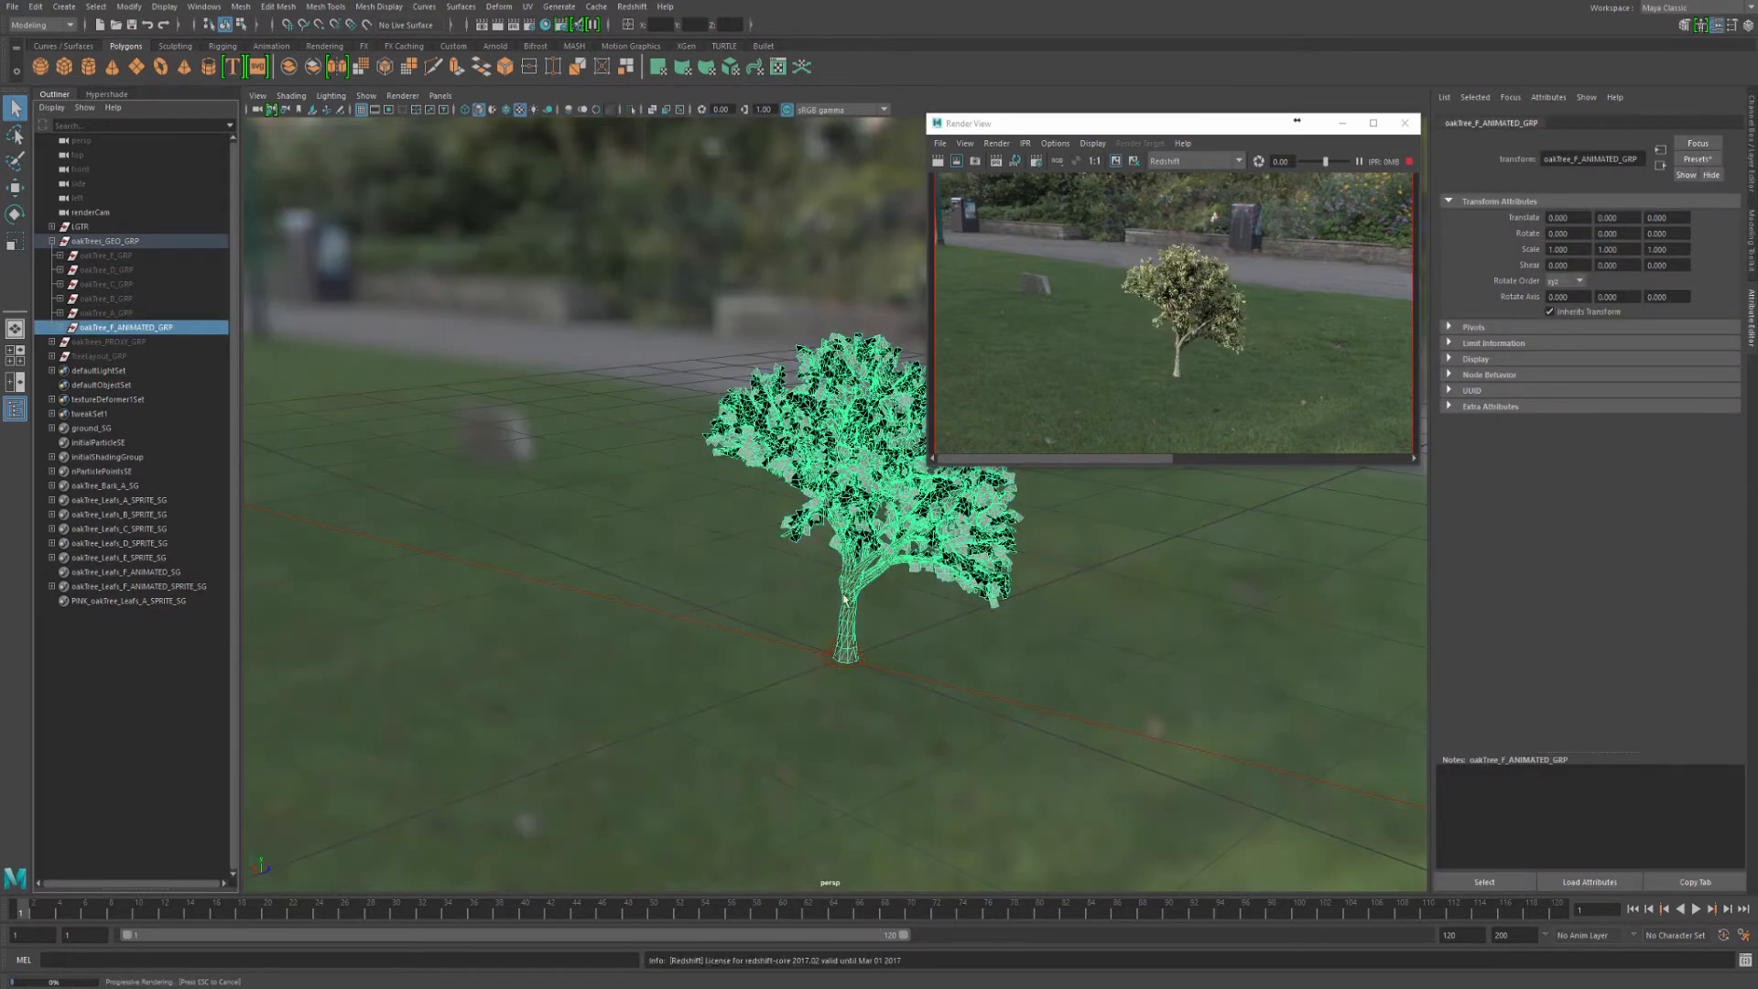
{"action": "key", "text": "alt+v"}
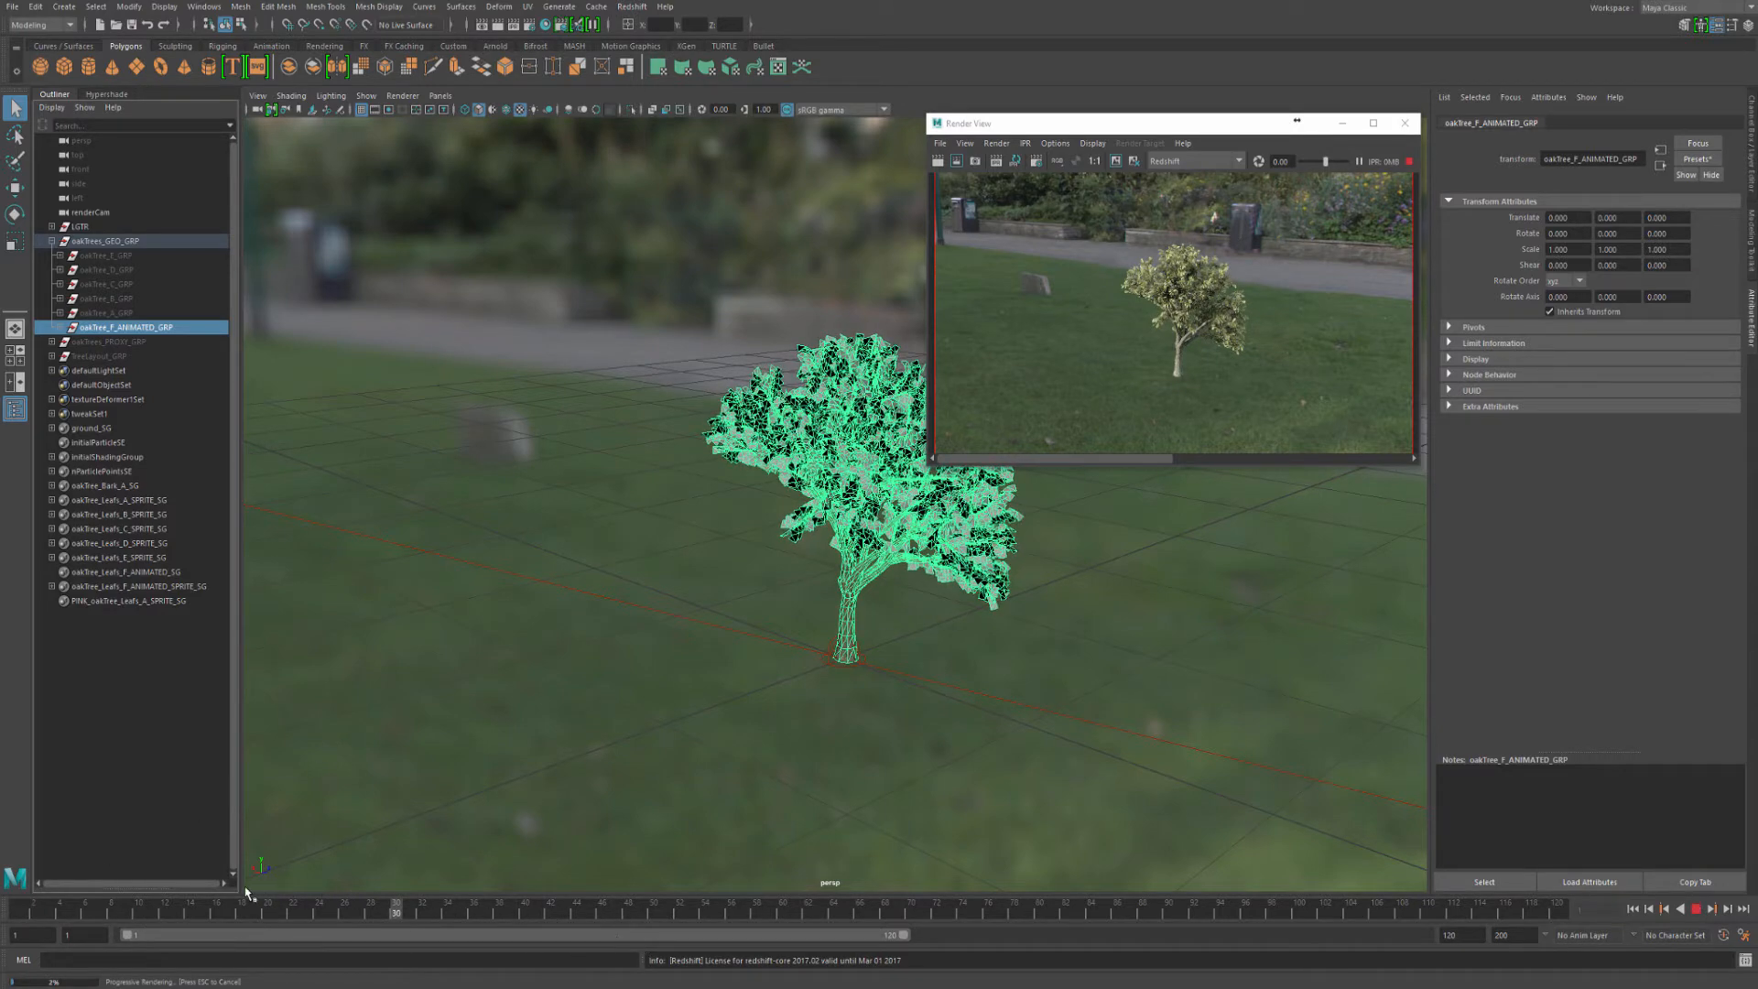
{"action": "key", "text": "alt+v"}
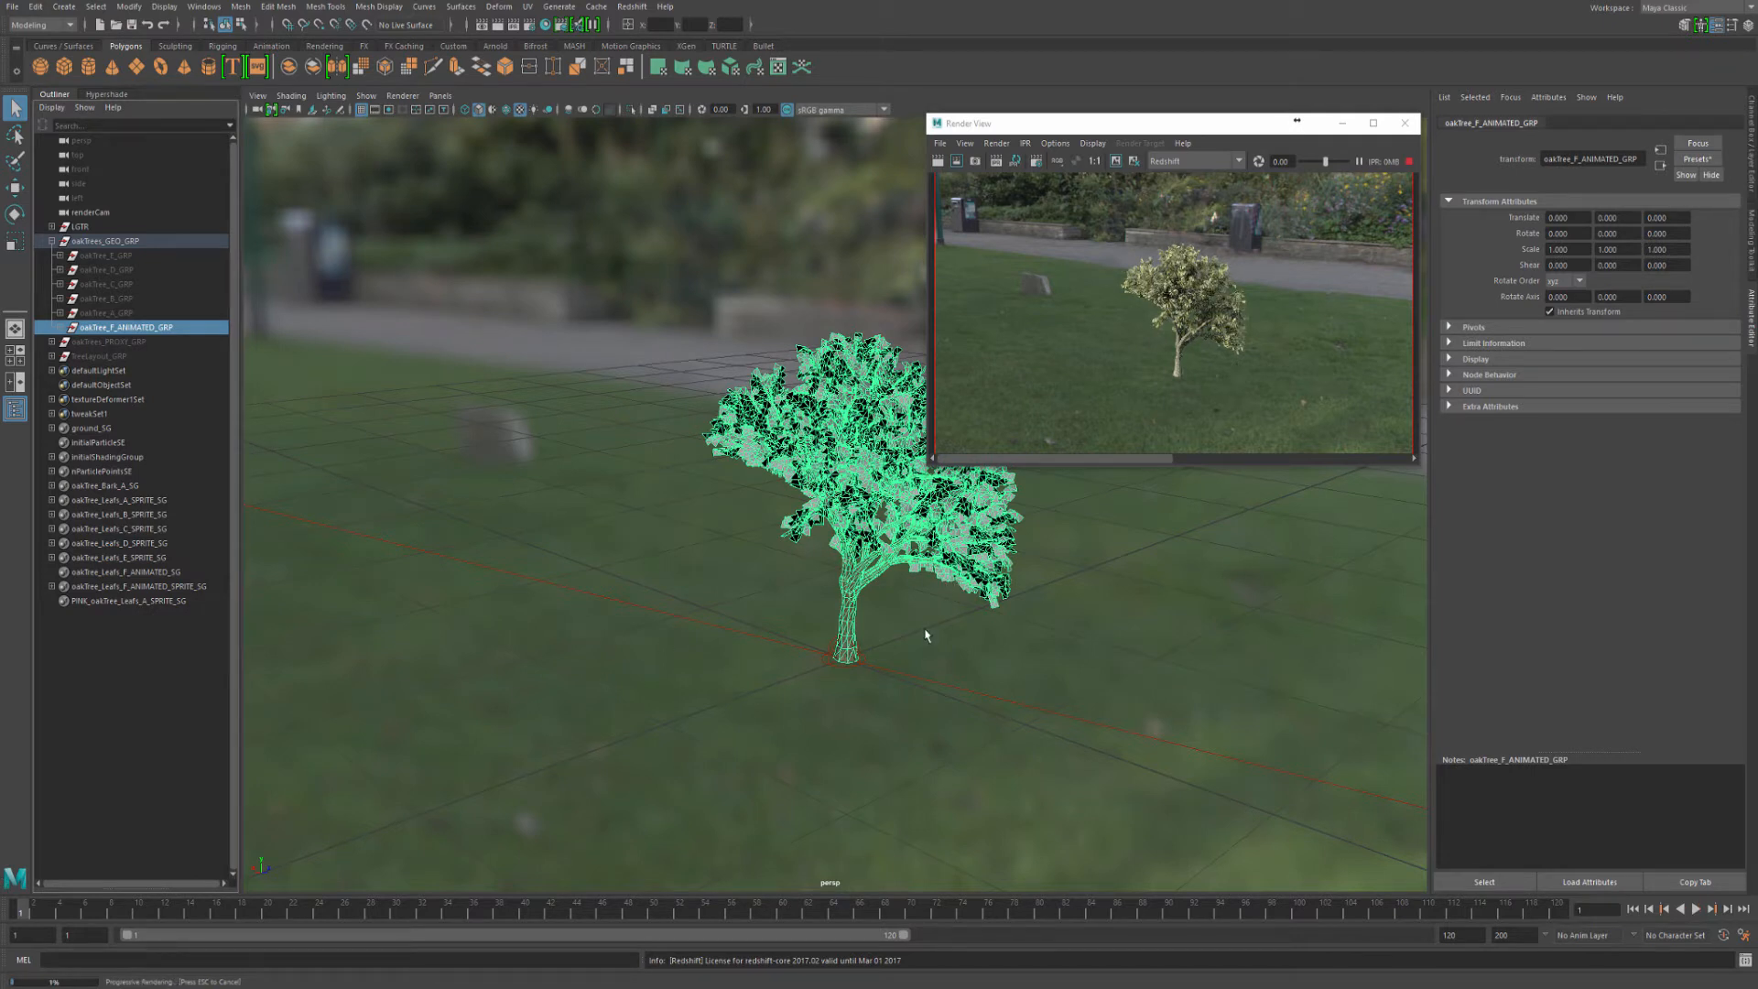
{"action": "key", "text": "ctrl+h"}
Unhide oakTree_A_GRP, view it in the render without its selection highlight, and stop the IPR render
{"action": "left_click", "coordinate": [129, 257]}
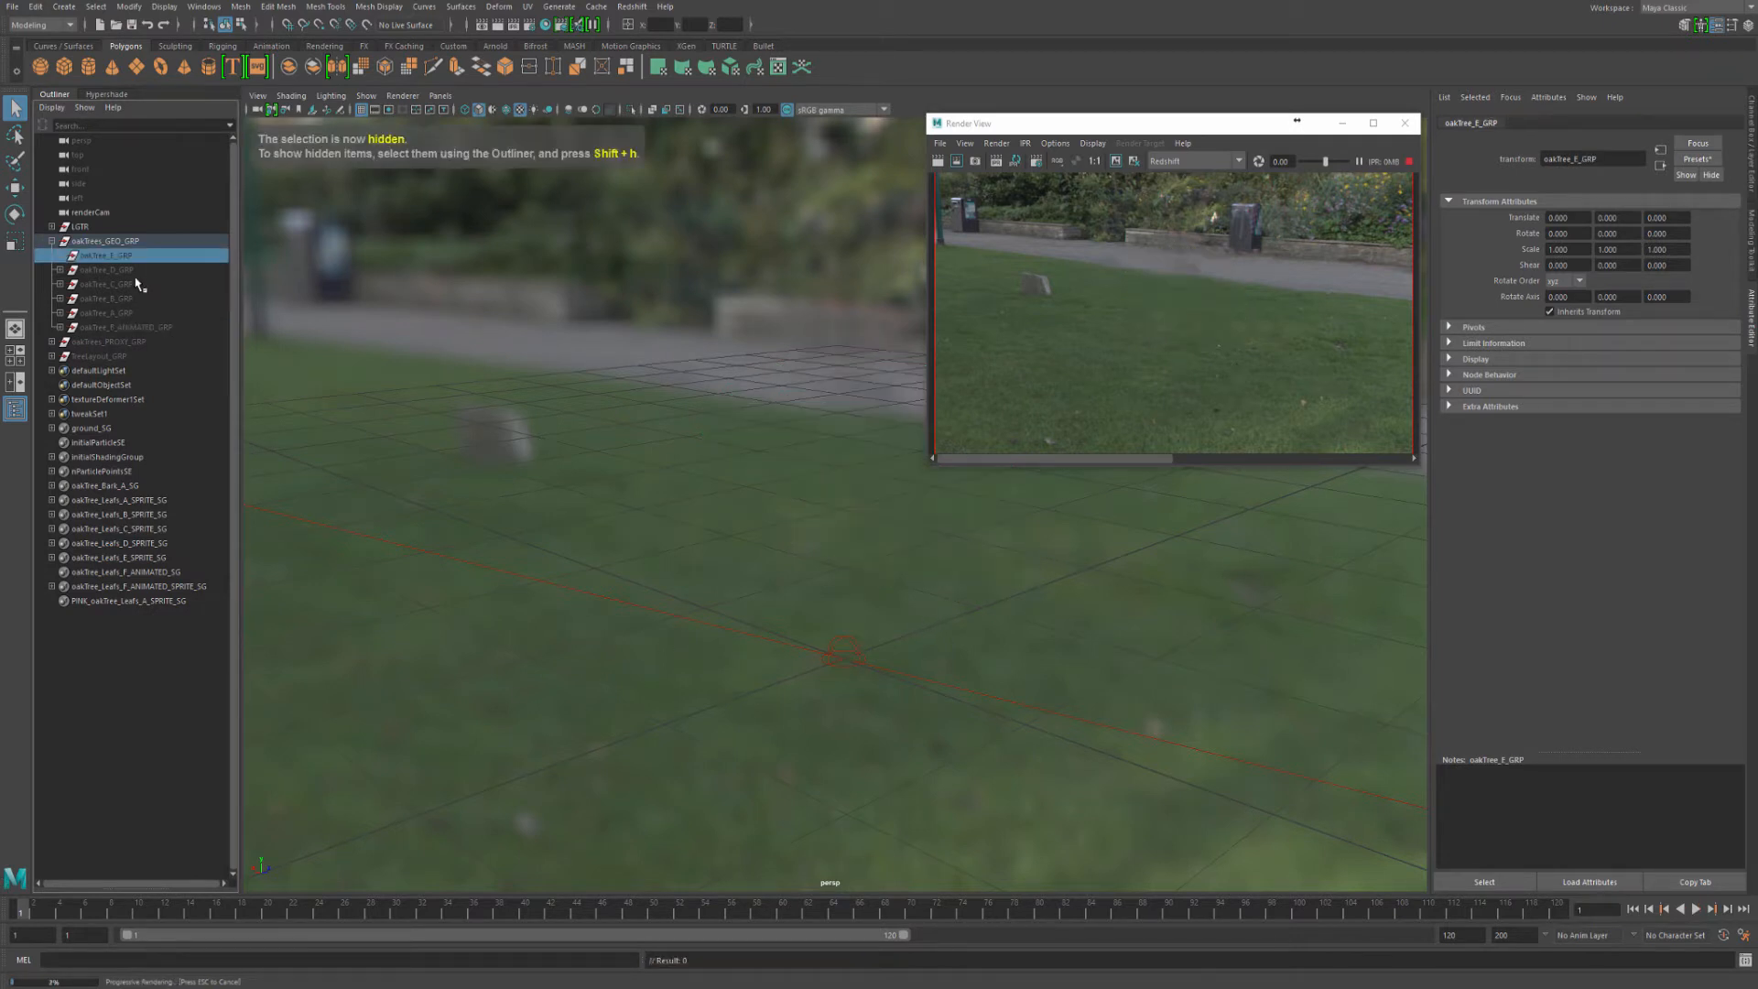
{"action": "left_click", "coordinate": [129, 313]}
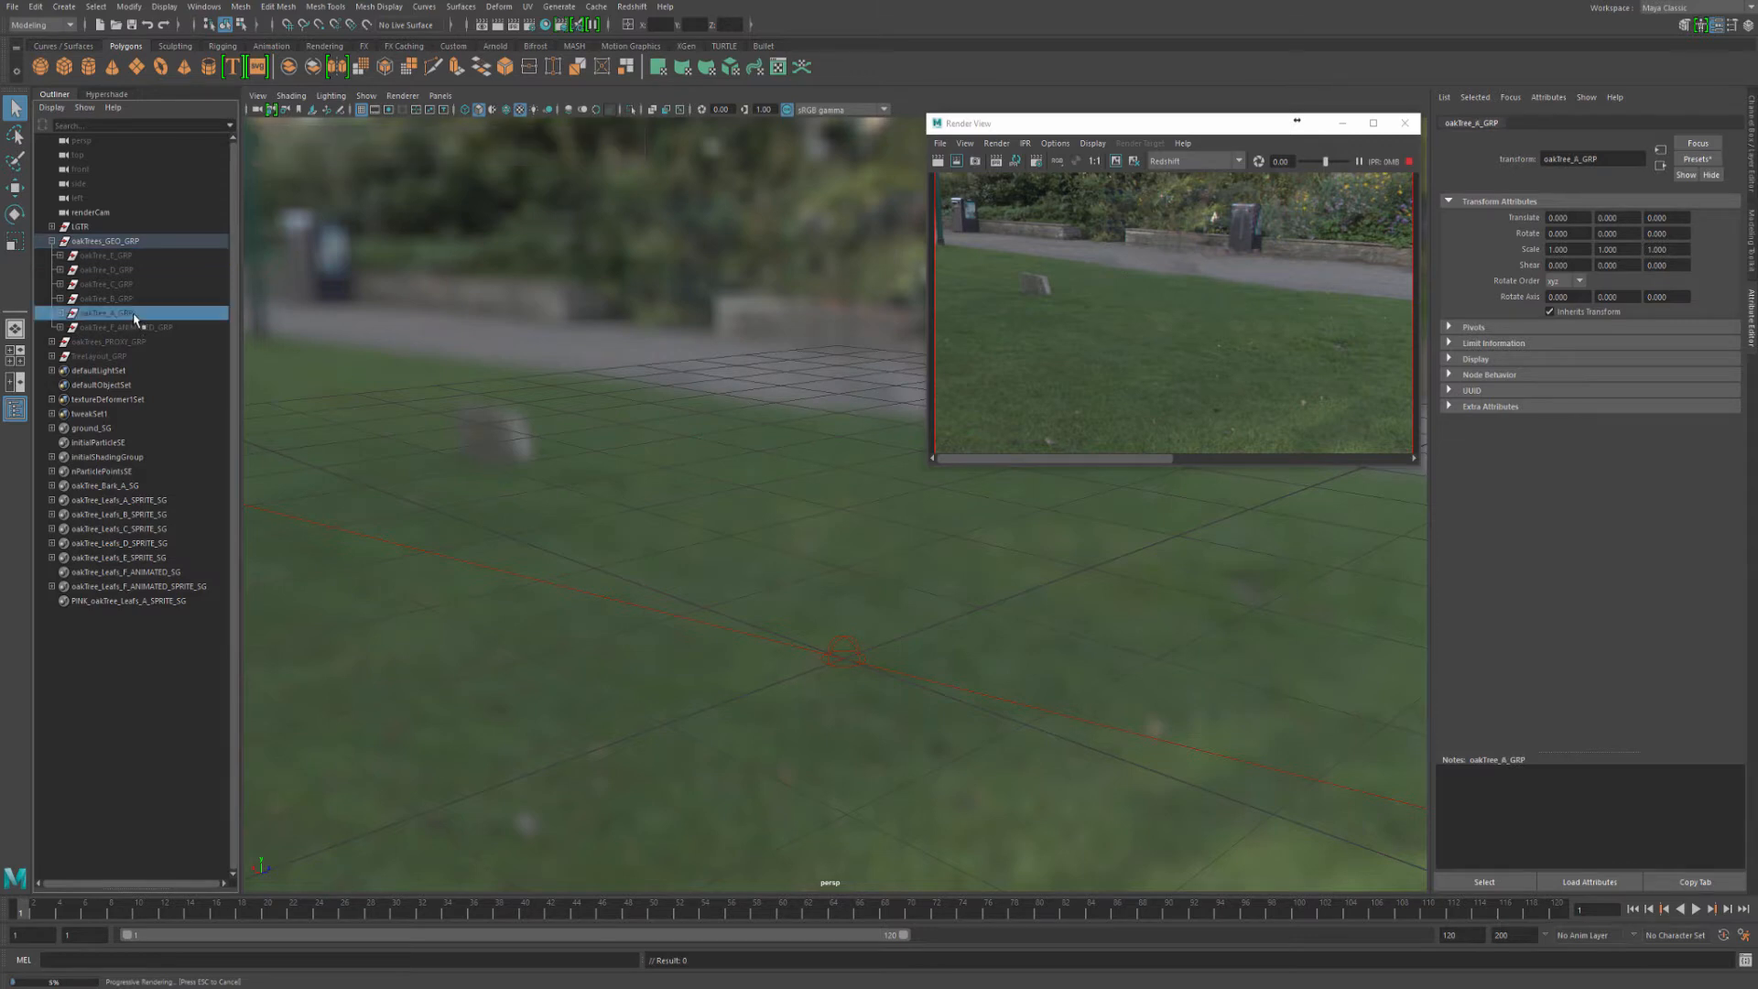
{"action": "key", "text": "shift+h"}
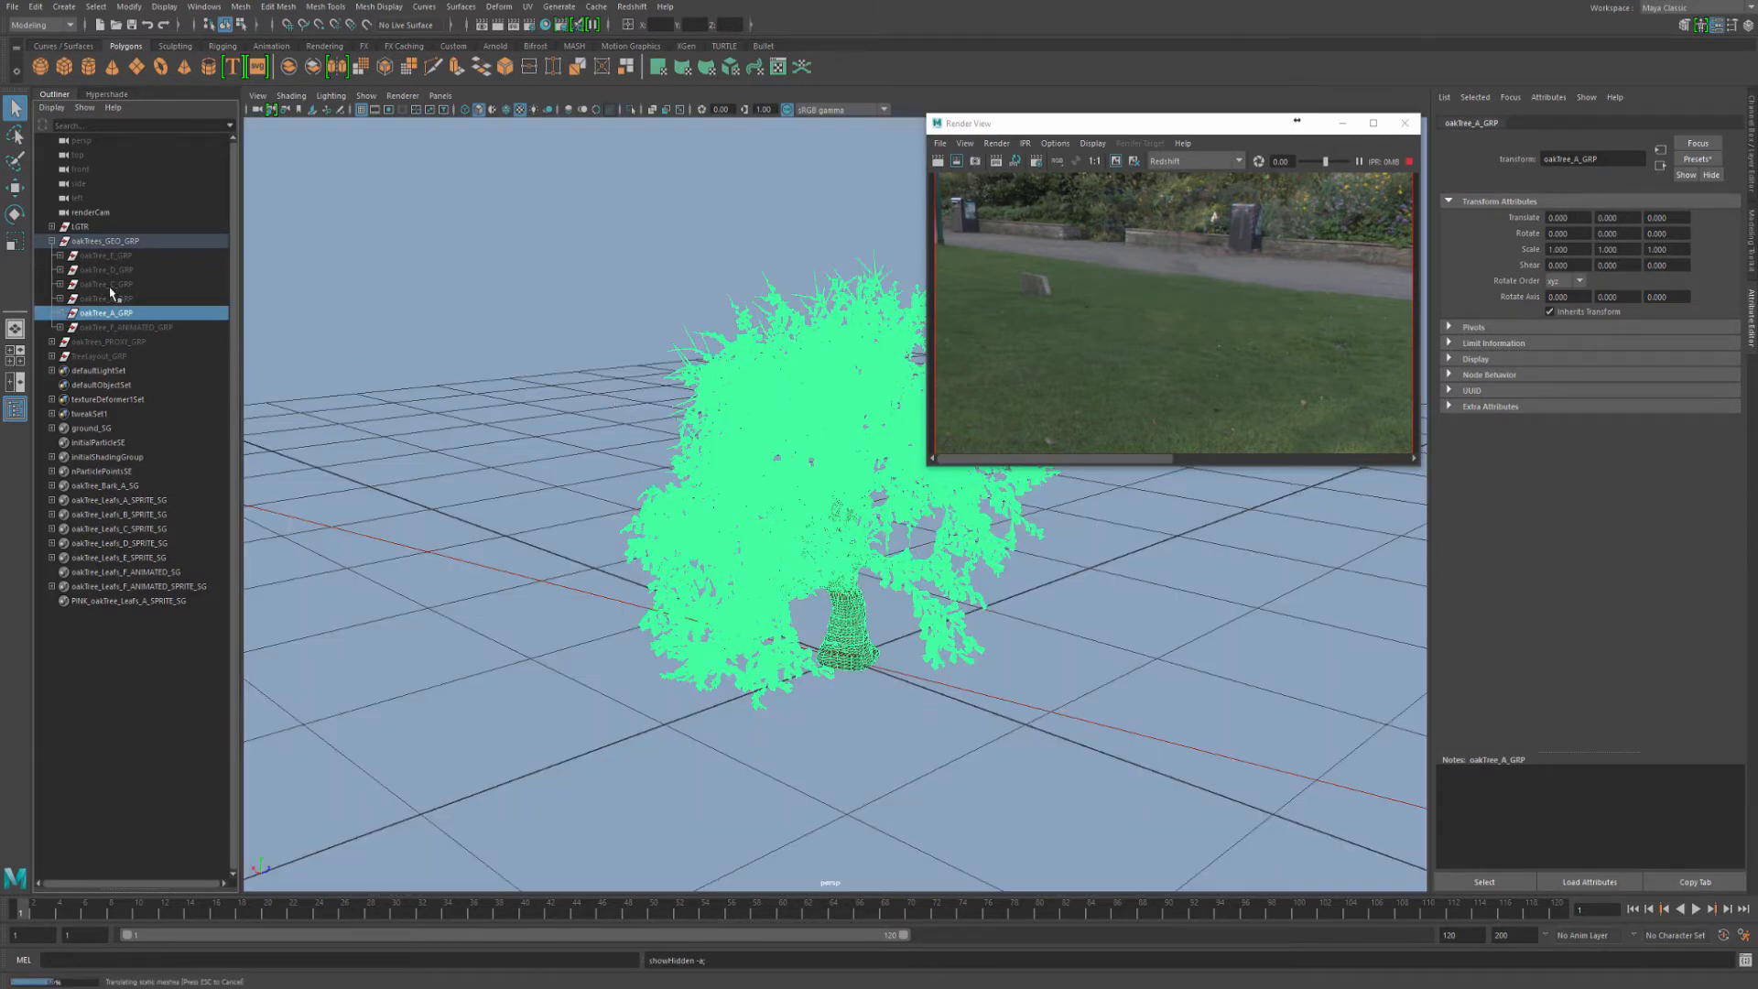
{"action": "left_click", "coordinate": [1177, 588]}
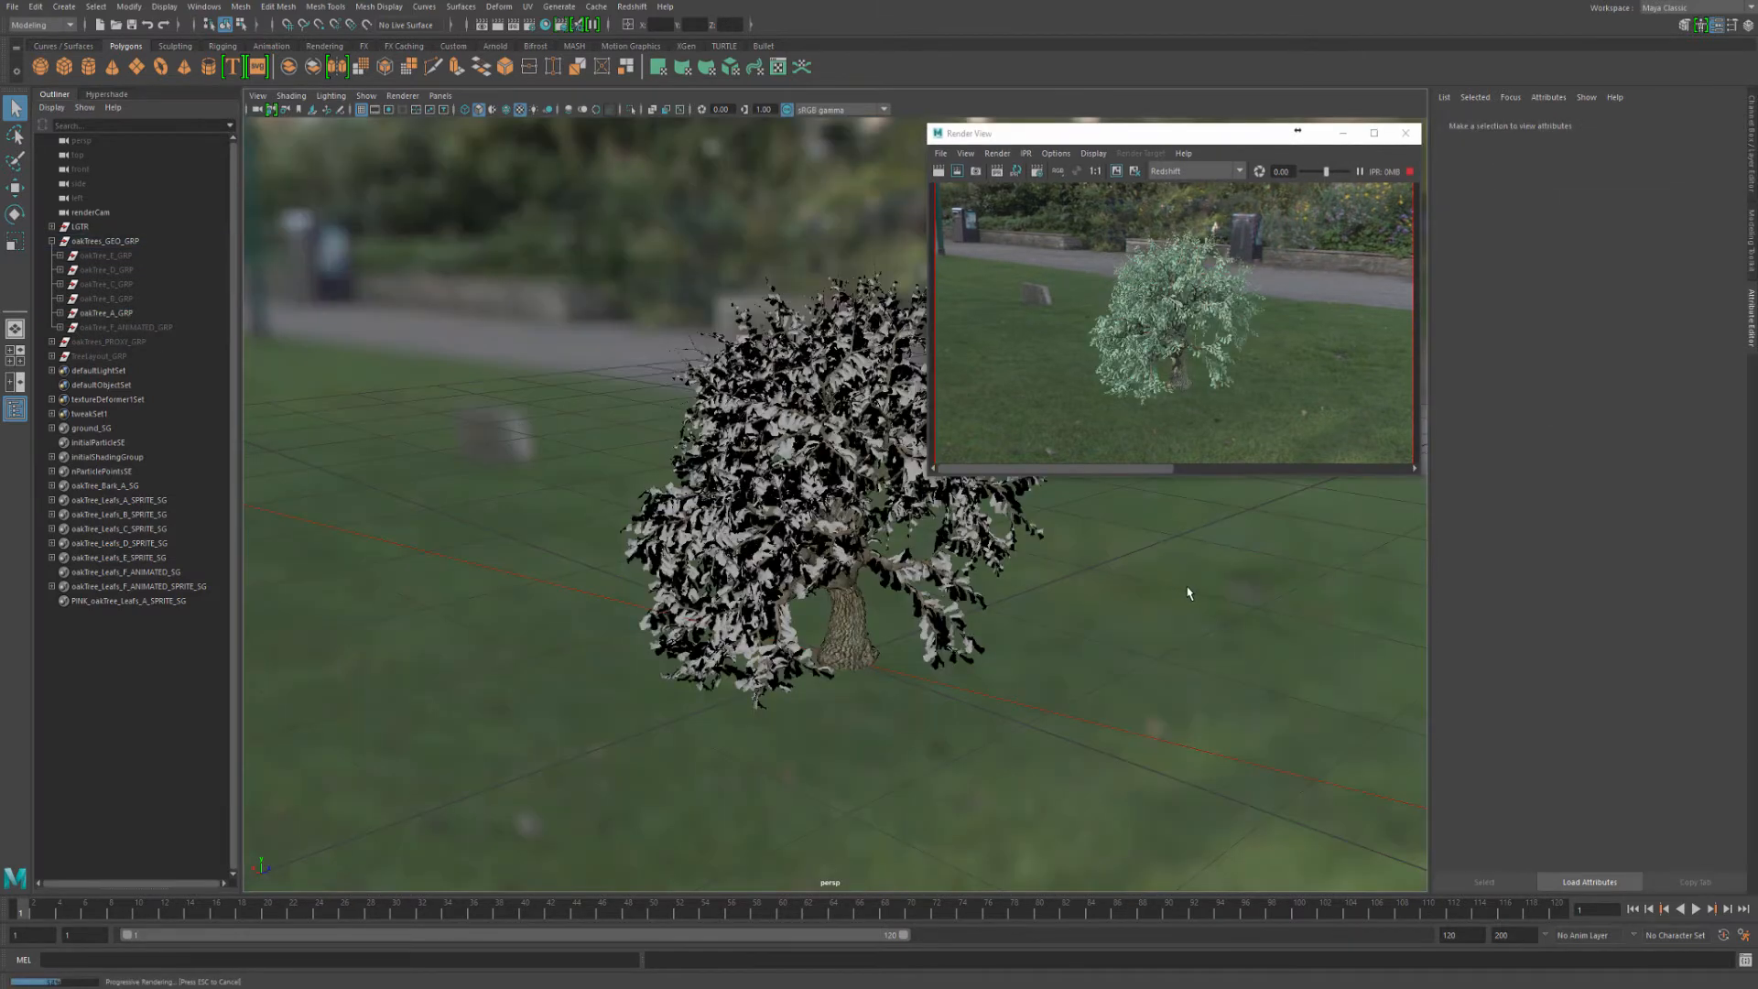
{"action": "left_click", "coordinate": [1410, 172]}
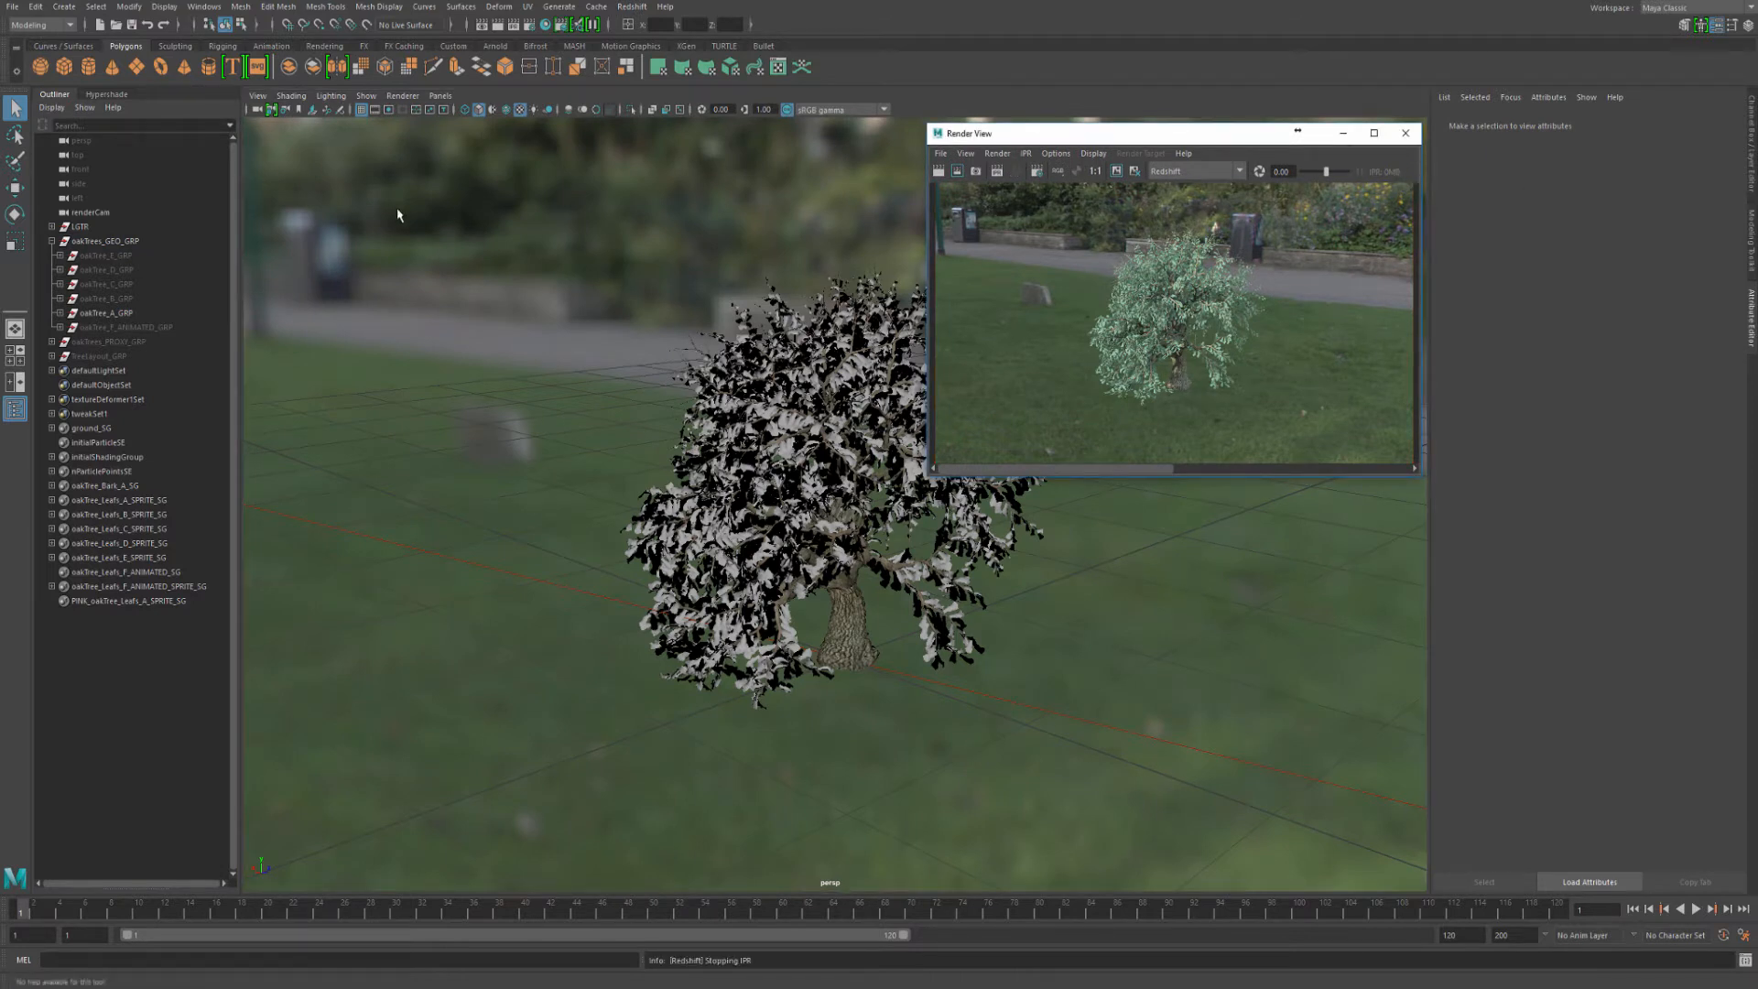
Open the Redshift proxy export for oakTree_A_GRP with Redshift Proxy as the file type
{"action": "left_click", "coordinate": [123, 312]}
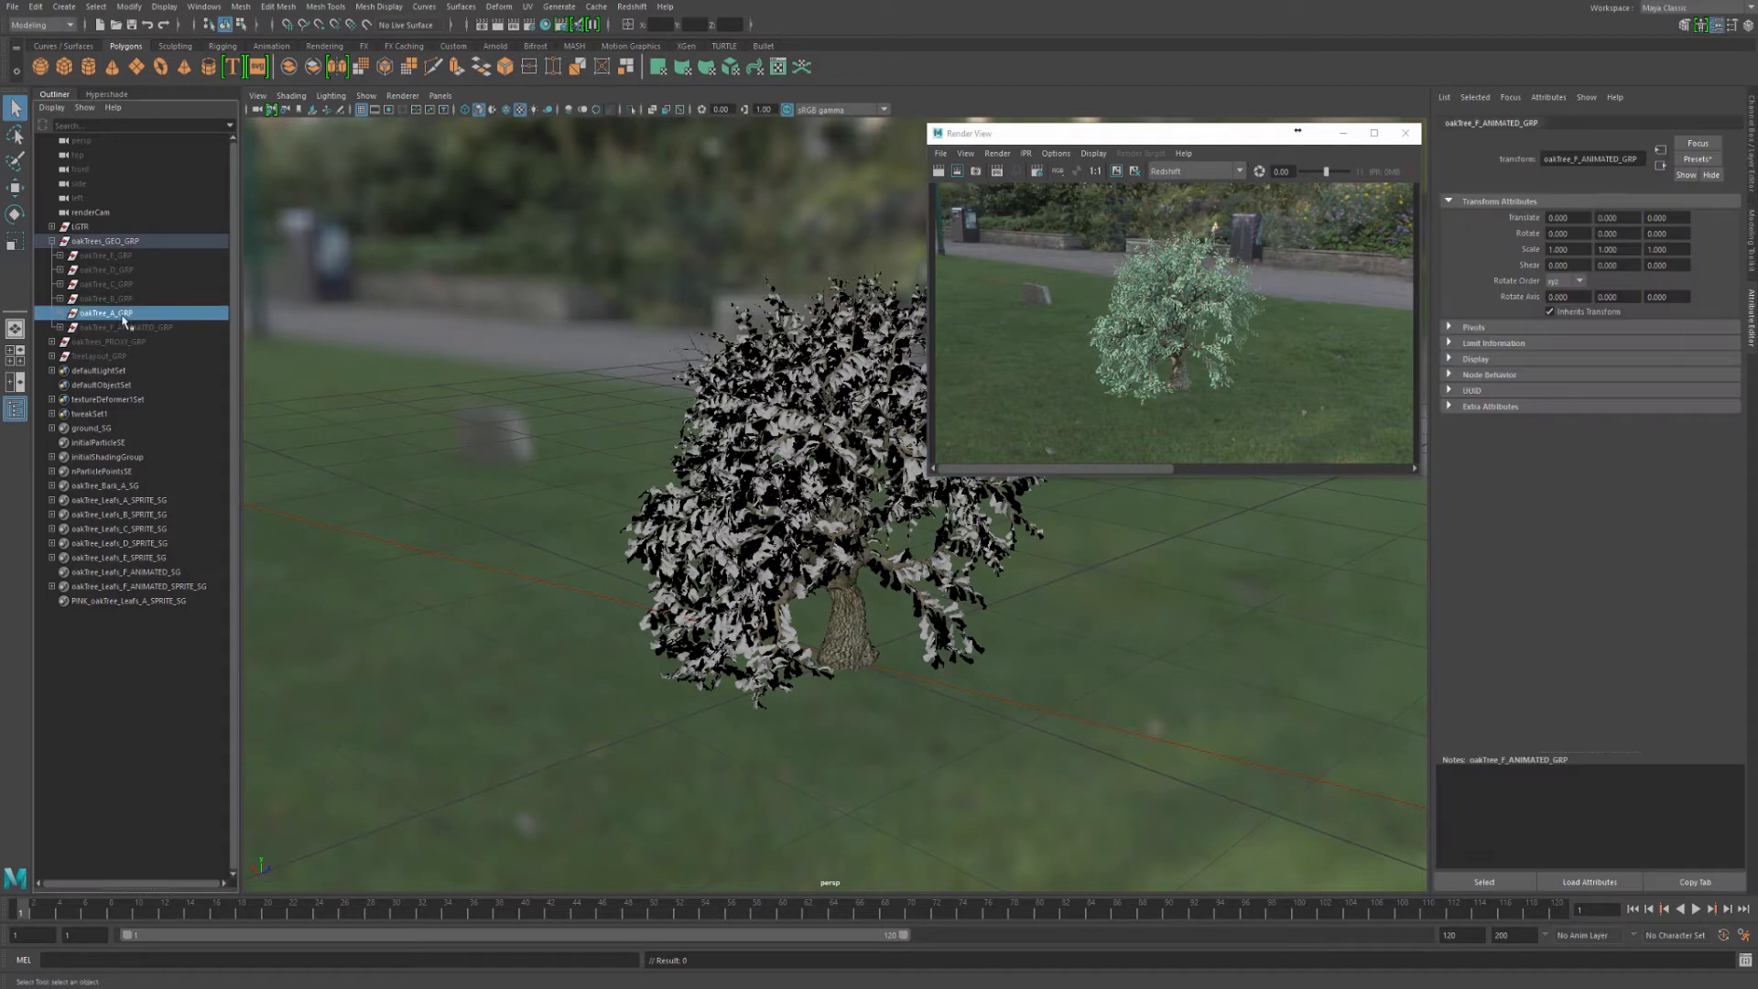
{"action": "left_click", "coordinate": [632, 6]}
{"action": "left_click", "coordinate": [639, 6]}
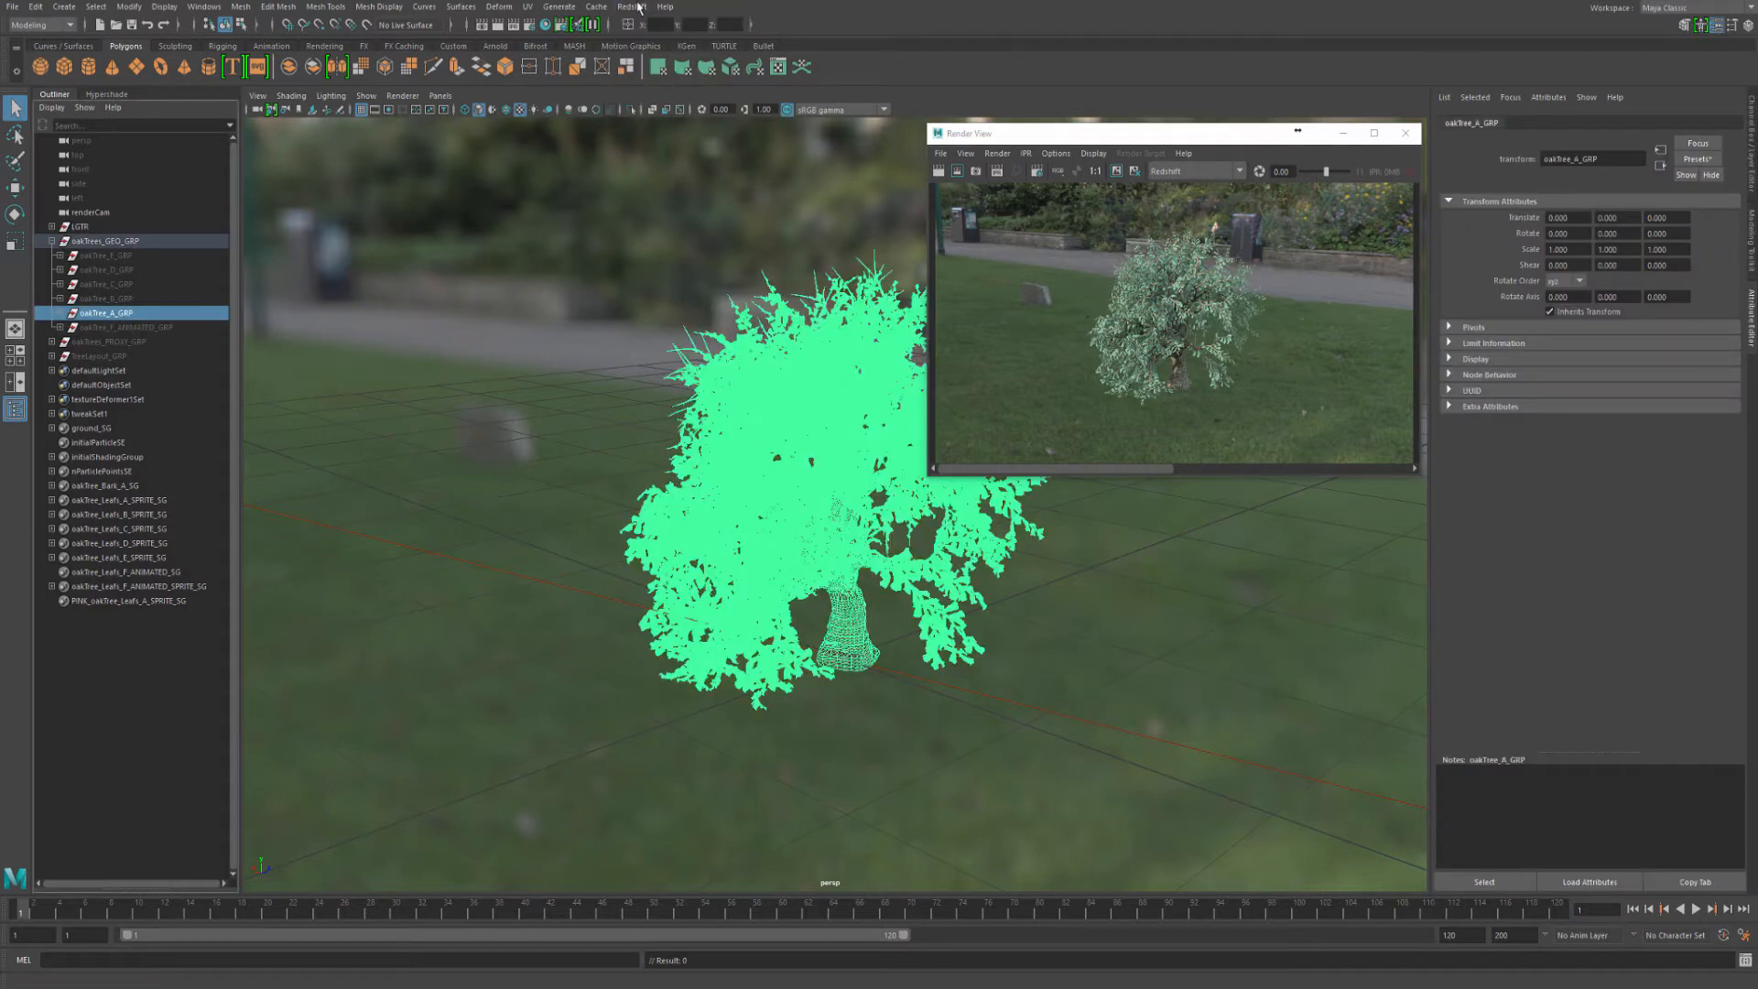
{"action": "left_click", "coordinate": [639, 6]}
{"action": "mouse_move", "coordinate": [696, 32]}
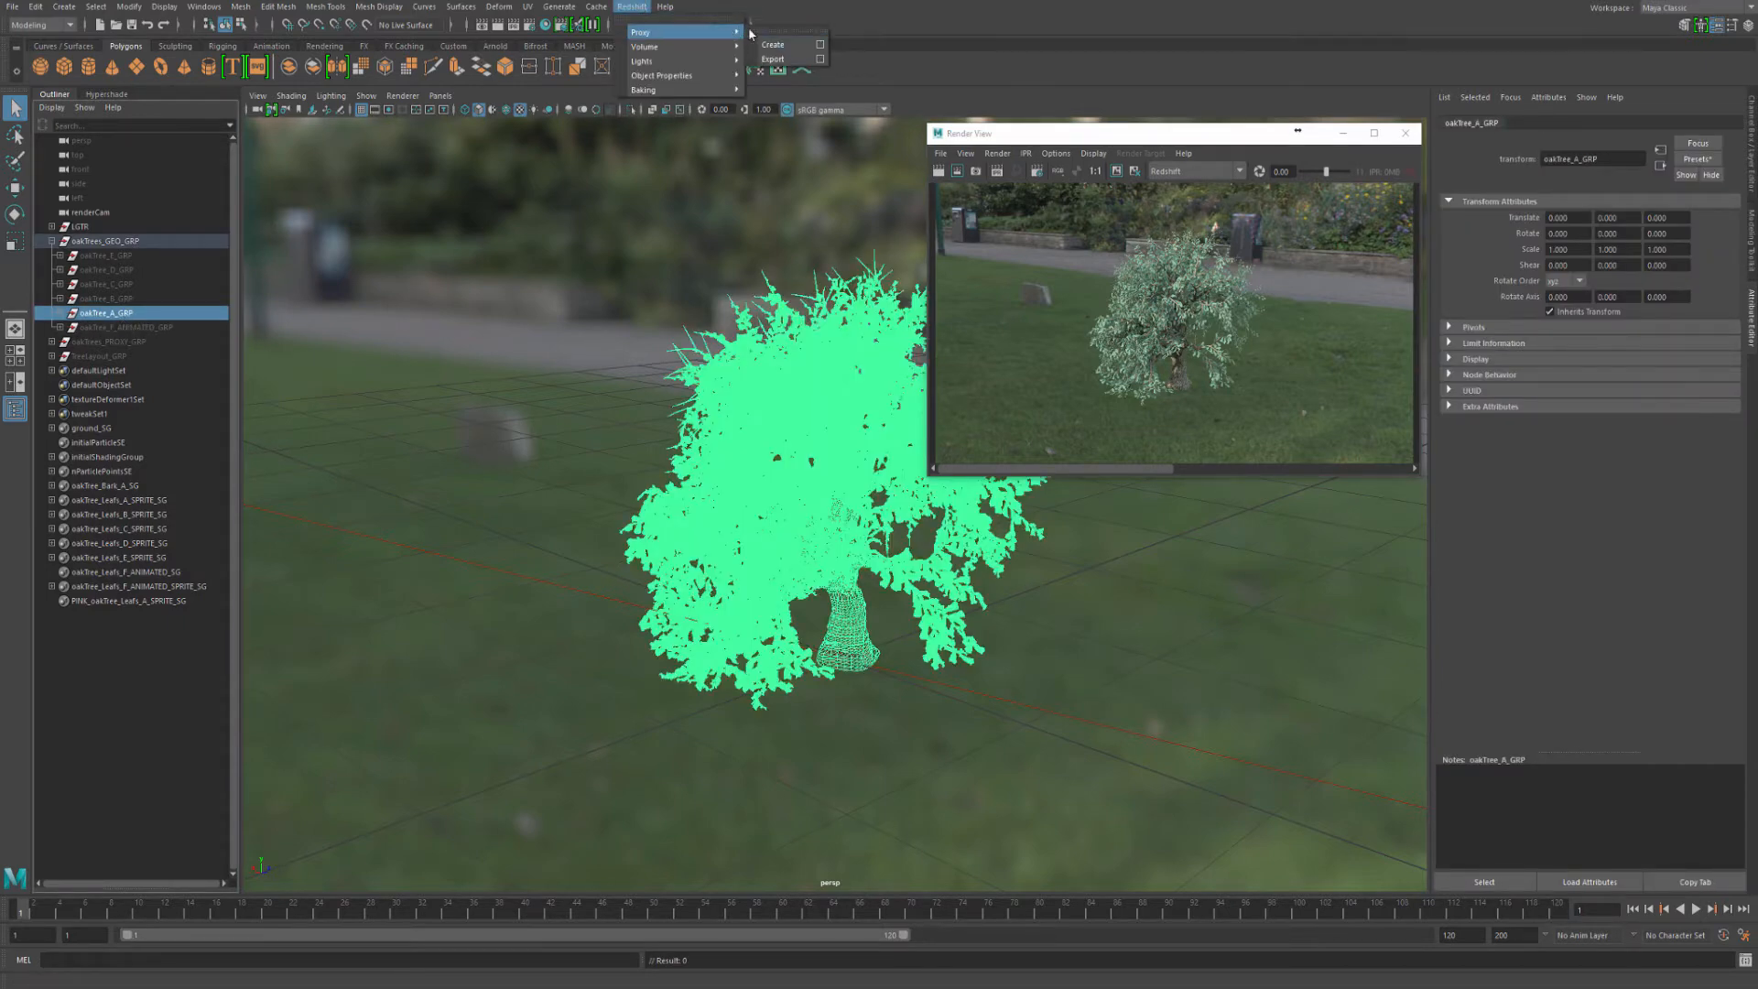
{"action": "left_click", "coordinate": [788, 60]}
{"action": "left_click_drag", "start_coordinate": [697, 165], "coordinate": [648, 140]}
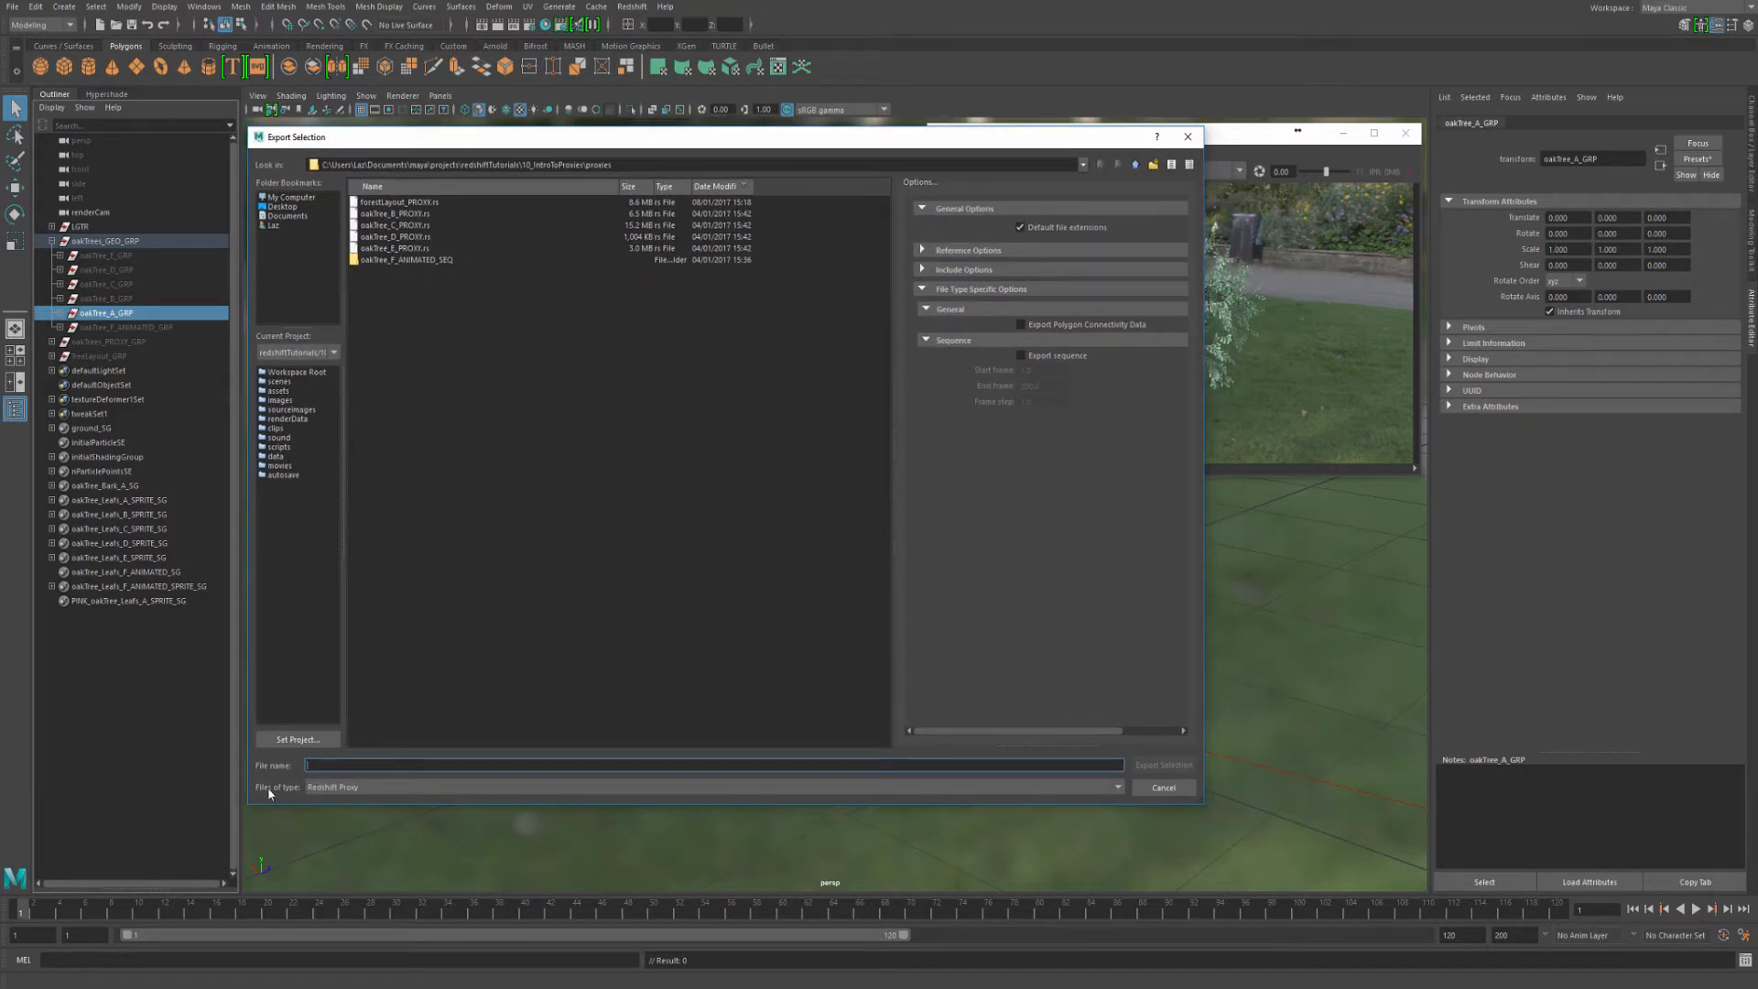
{"action": "left_click", "coordinate": [354, 788]}
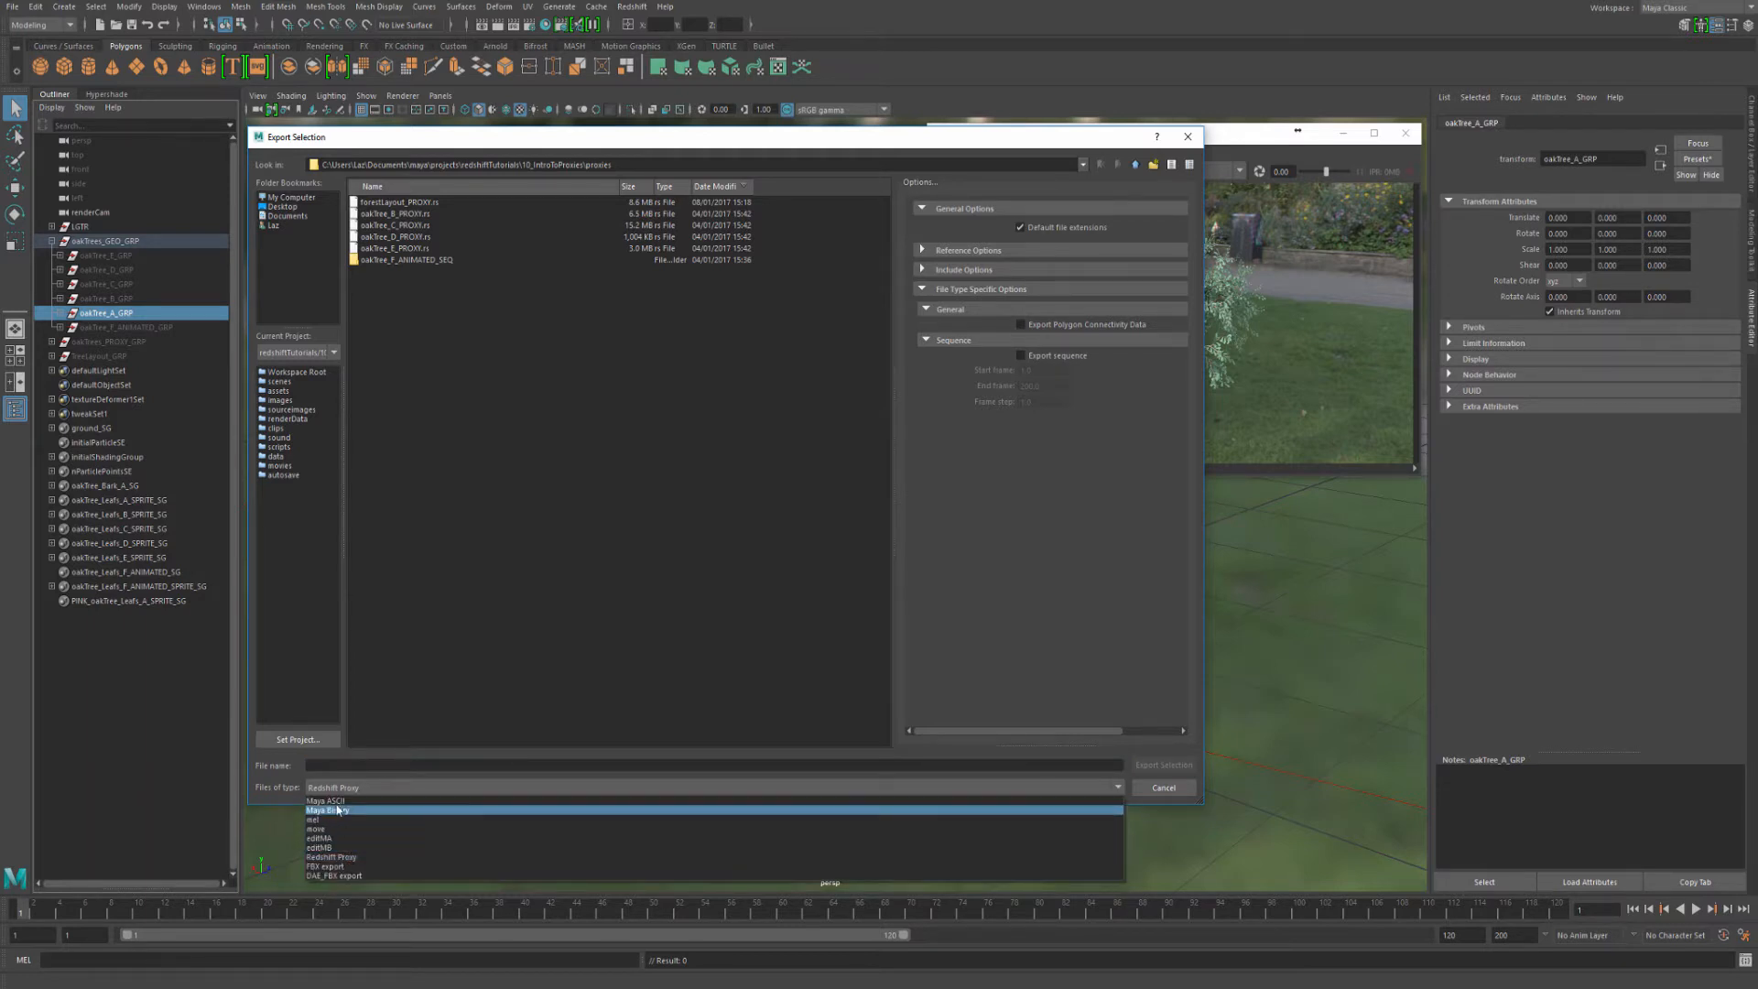
{"action": "left_click", "coordinate": [361, 860]}
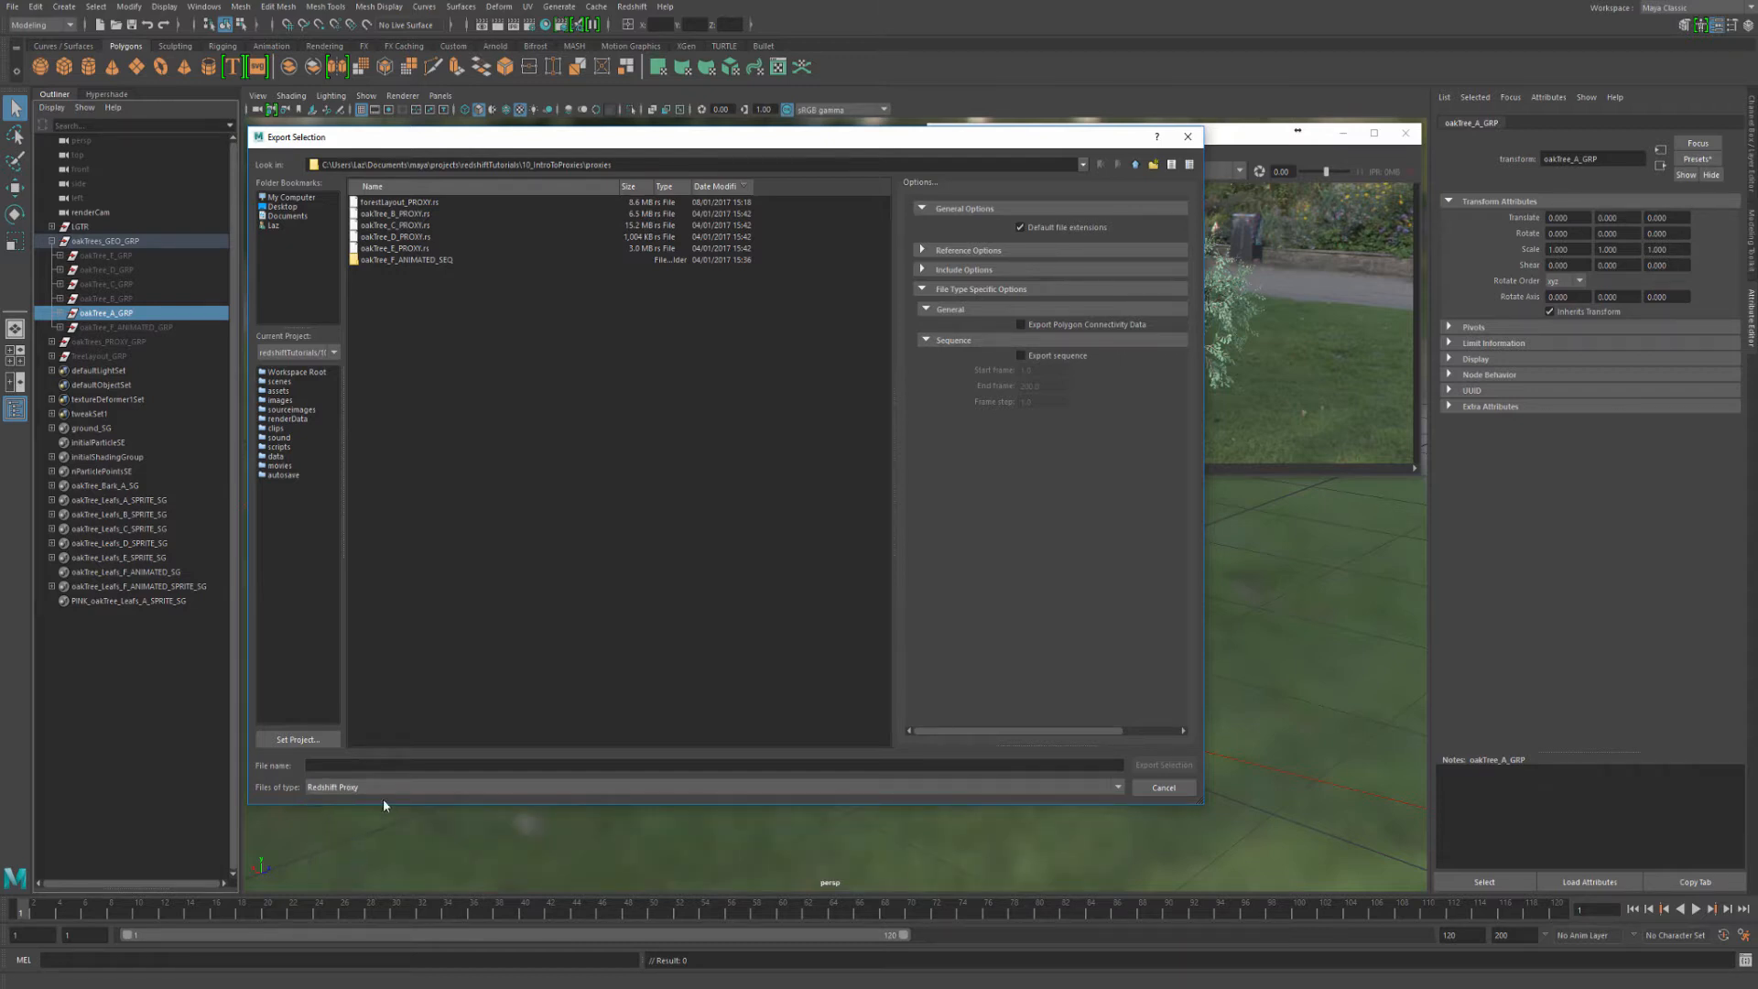
Name the exported proxy file oakTree_A_PROXY
{"action": "left_click", "coordinate": [367, 764]}
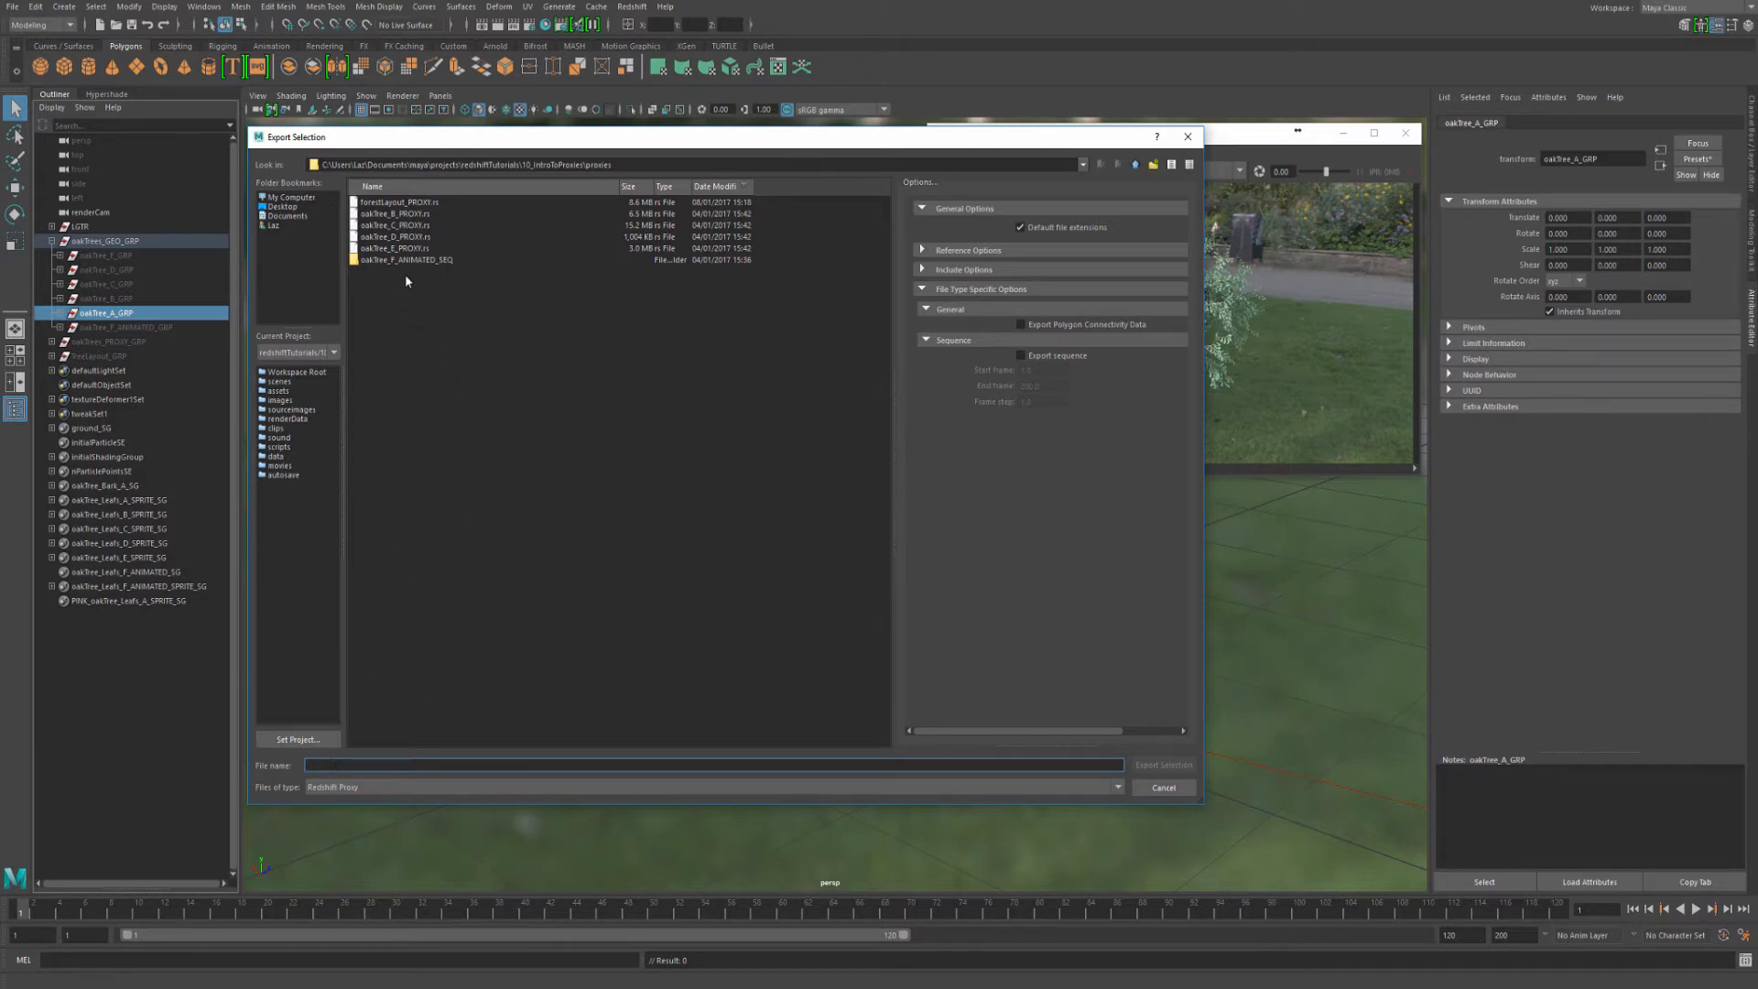
{"action": "type", "text": "oakT"}
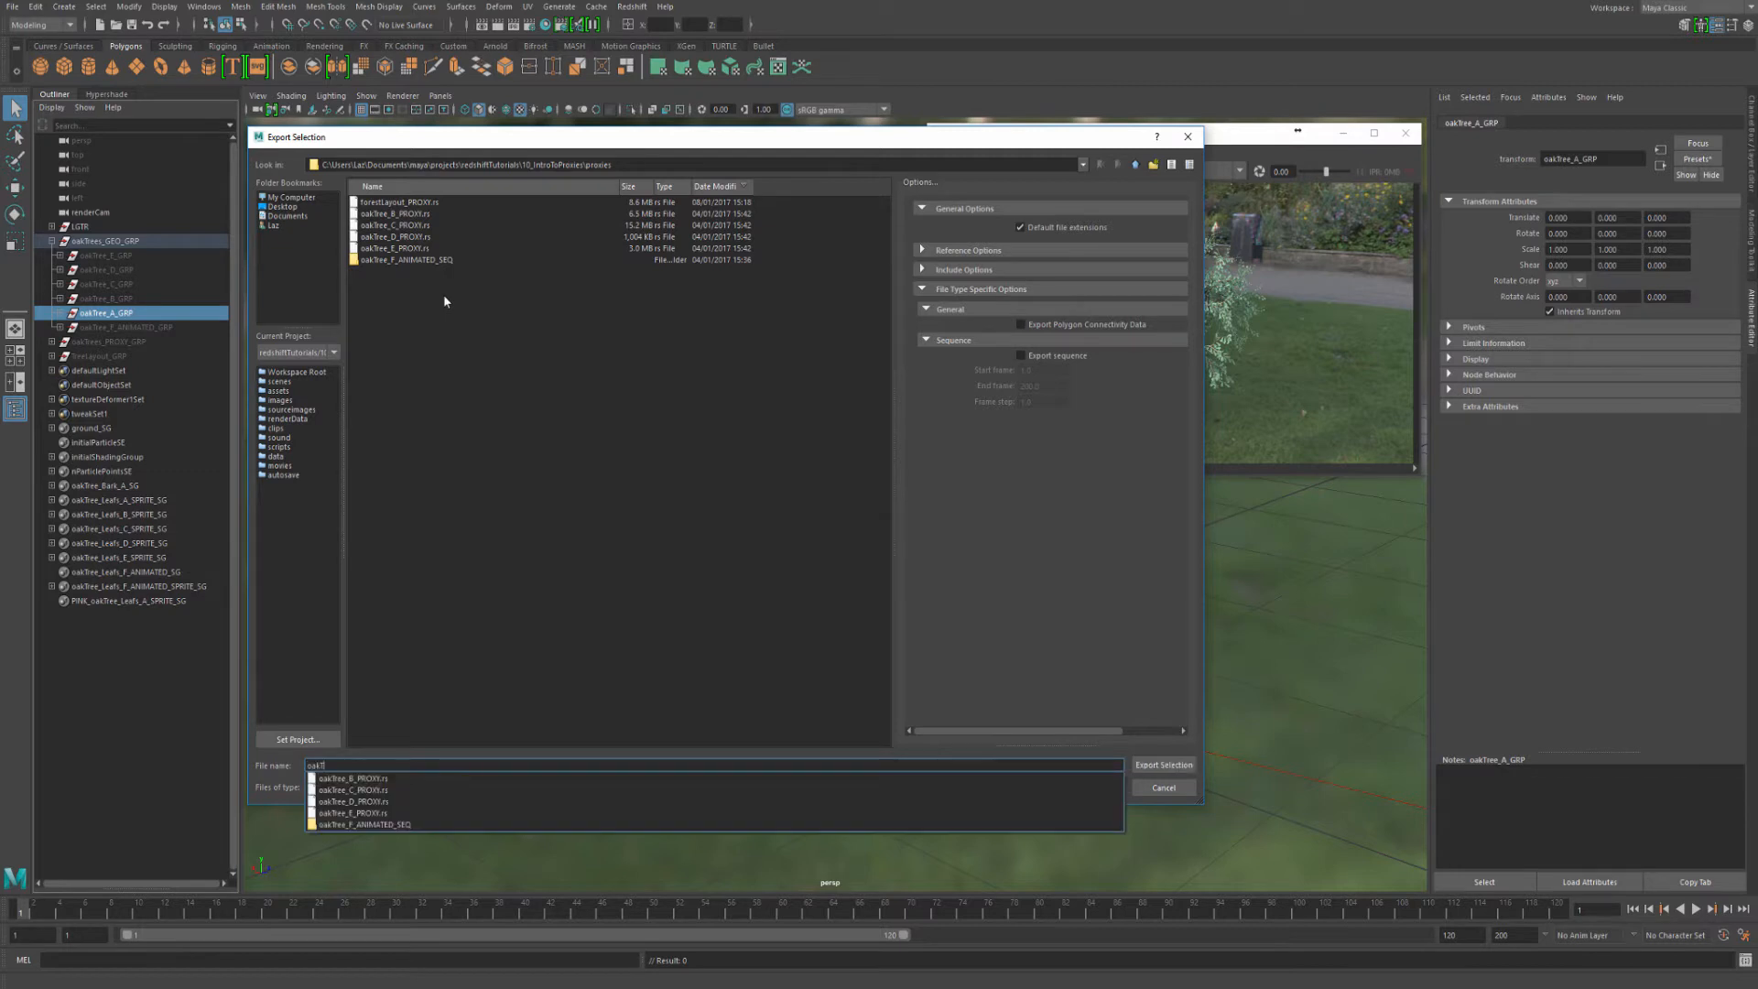
{"action": "type", "text": "ree_A_PROXY"}
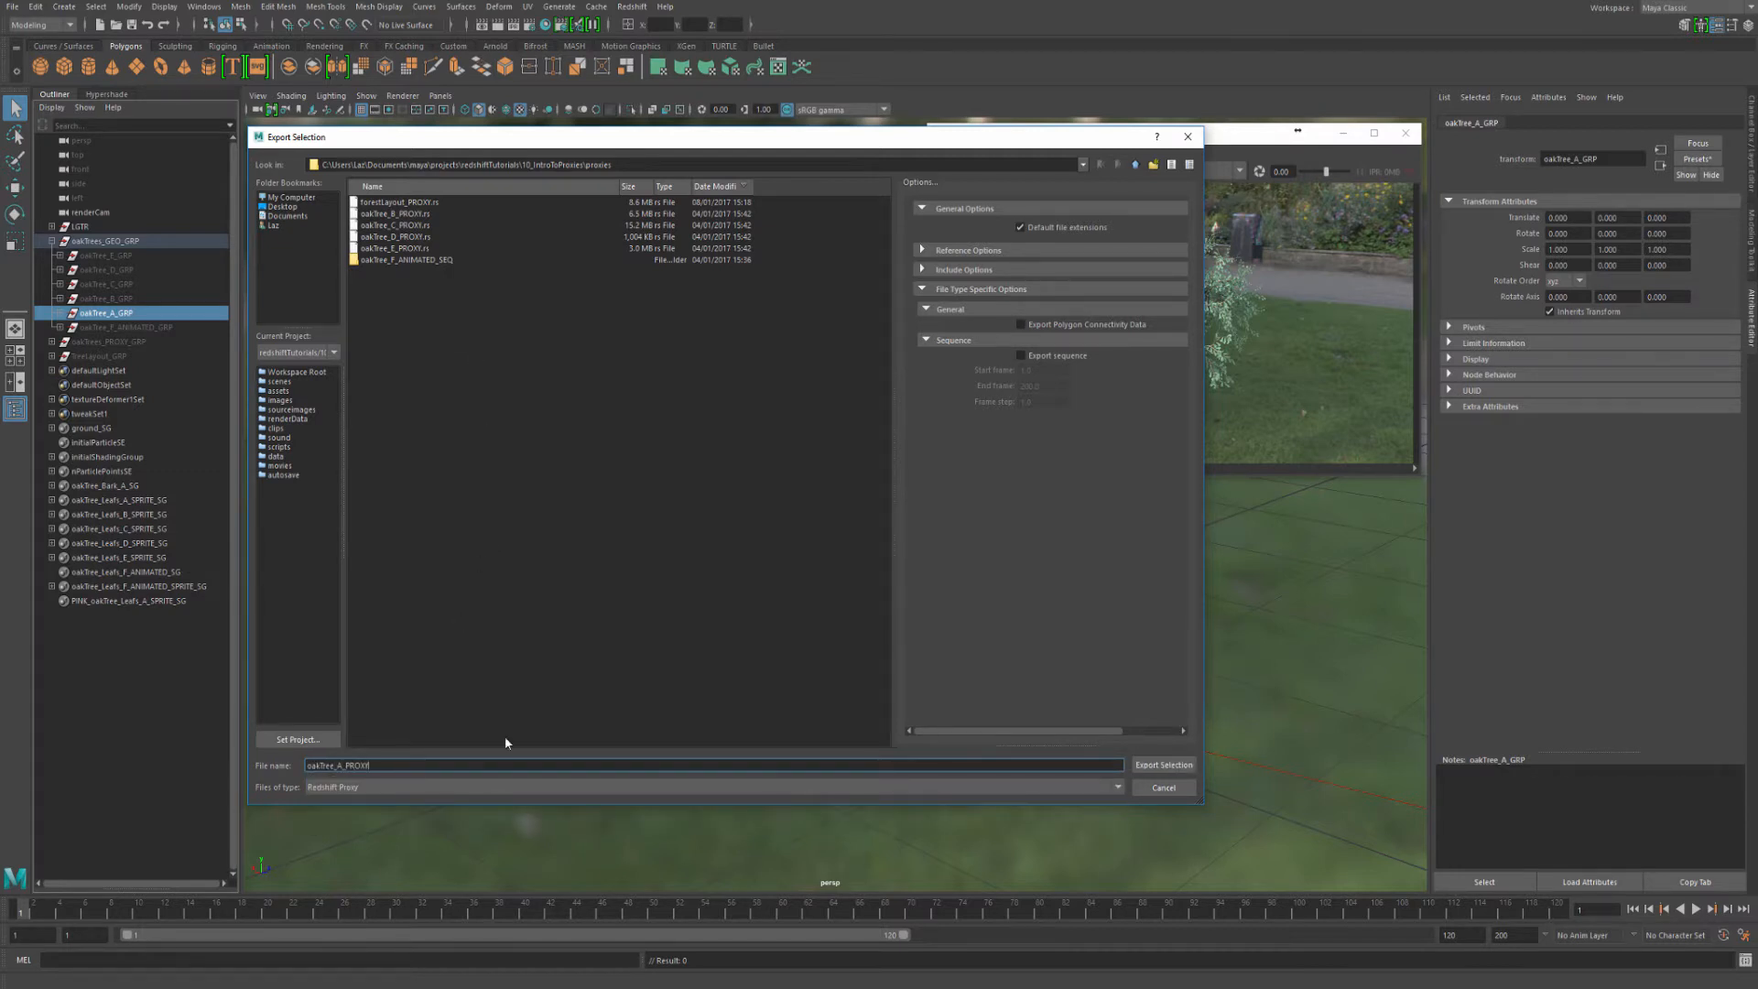
Export the selected tree as the proxy file and check its save path in the Script Editor's history
{"action": "left_click", "coordinate": [1156, 765]}
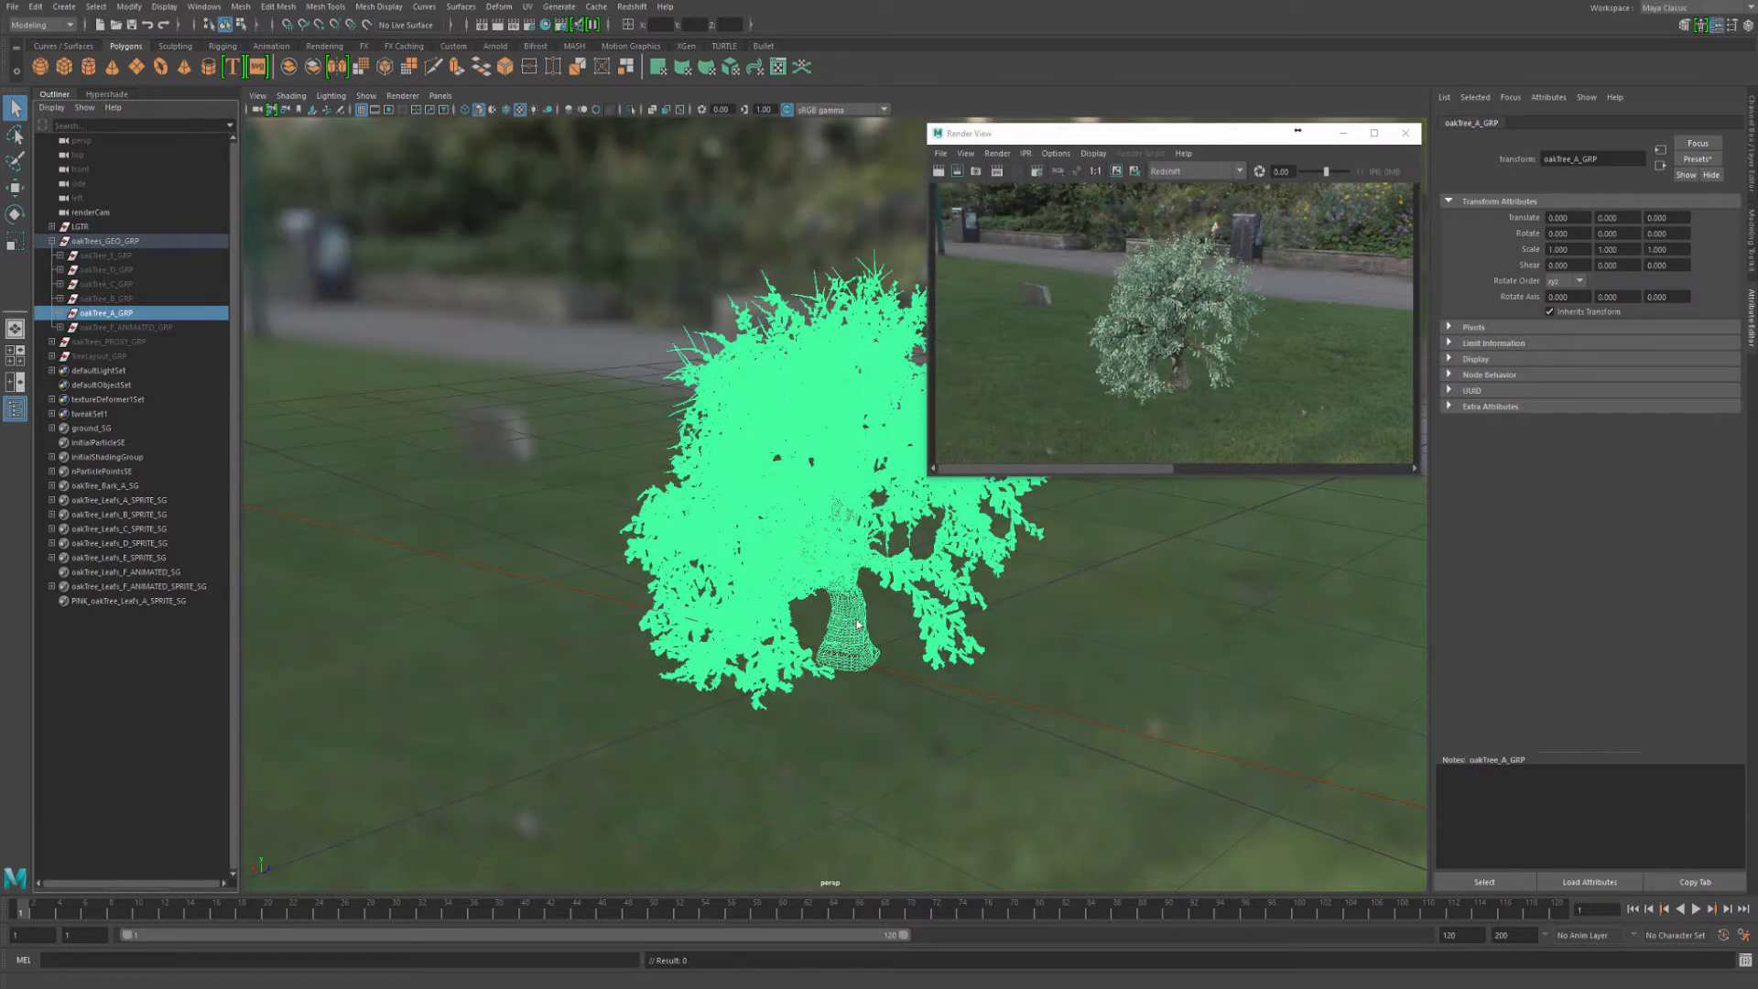
{"action": "left_click", "coordinate": [1746, 963]}
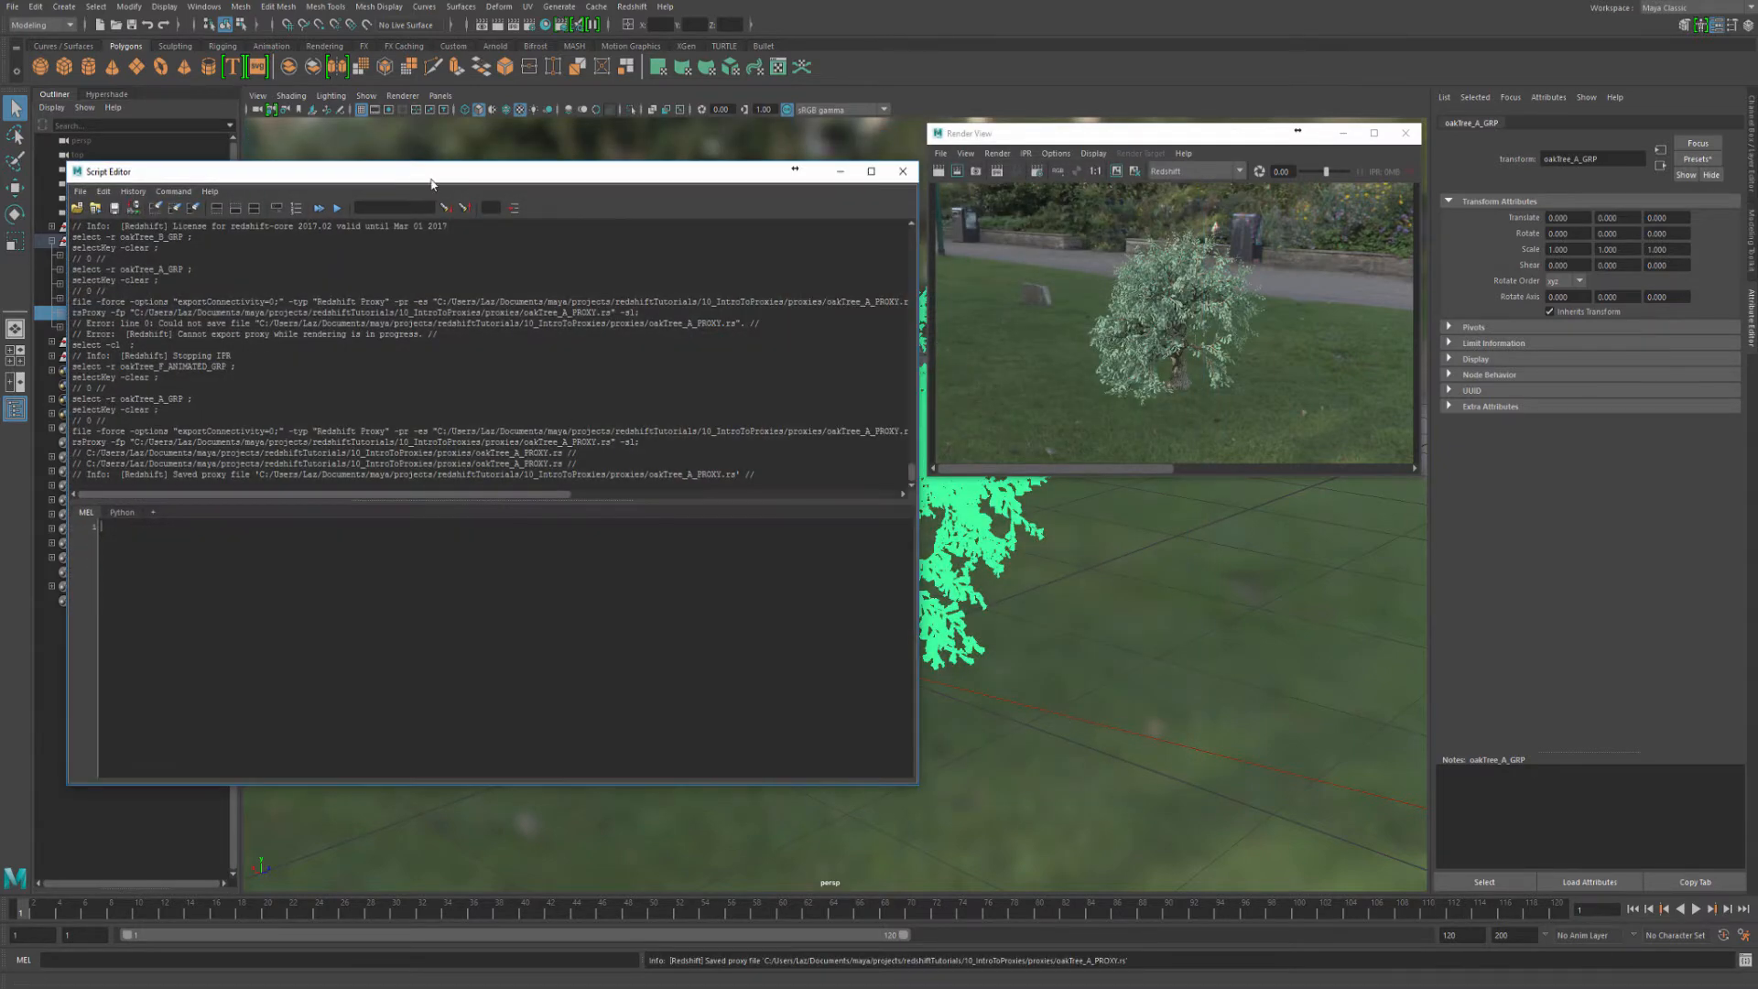
{"action": "left_click_drag", "start_coordinate": [431, 183], "coordinate": [566, 192]}
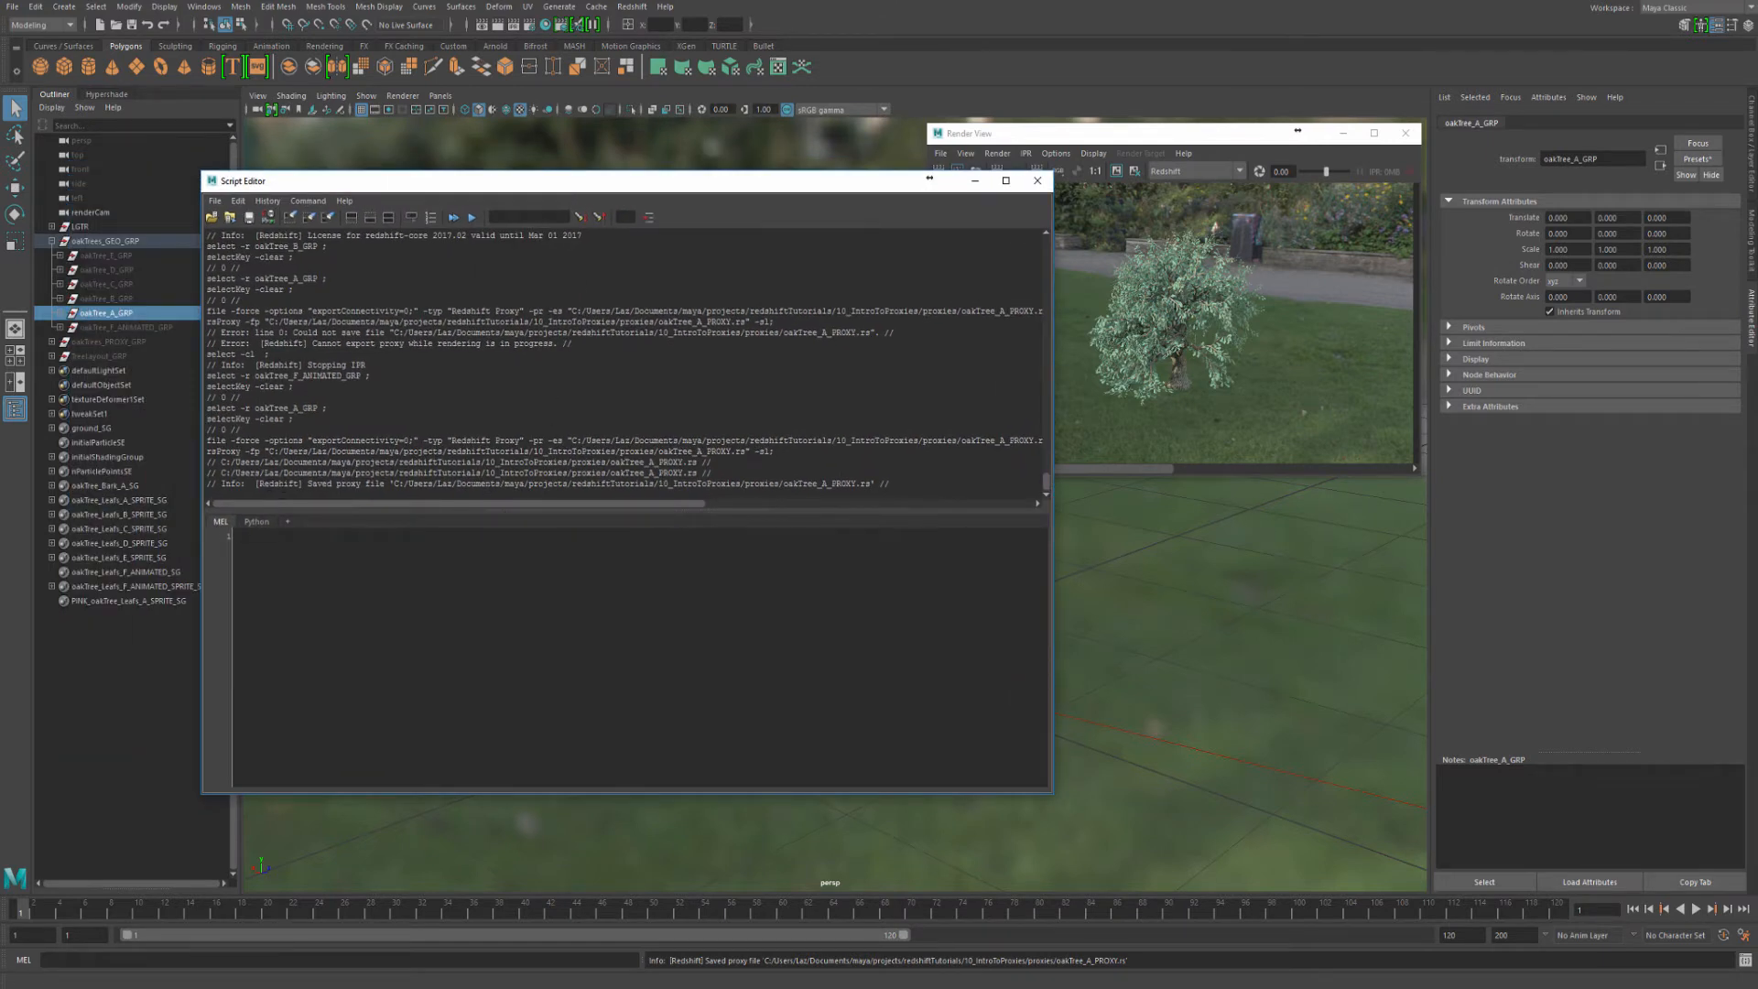
{"action": "left_click_drag", "start_coordinate": [308, 485], "coordinate": [477, 484]}
{"action": "left_click", "coordinate": [477, 485]}
{"action": "left_click_drag", "start_coordinate": [608, 483], "coordinate": [866, 484]}
{"action": "left_click", "coordinate": [860, 483]}
{"action": "left_click", "coordinate": [1037, 180]}
Collapse oakTrees_GEO_GRP in the Outliner and hide the whole group
{"action": "left_click", "coordinate": [105, 298]}
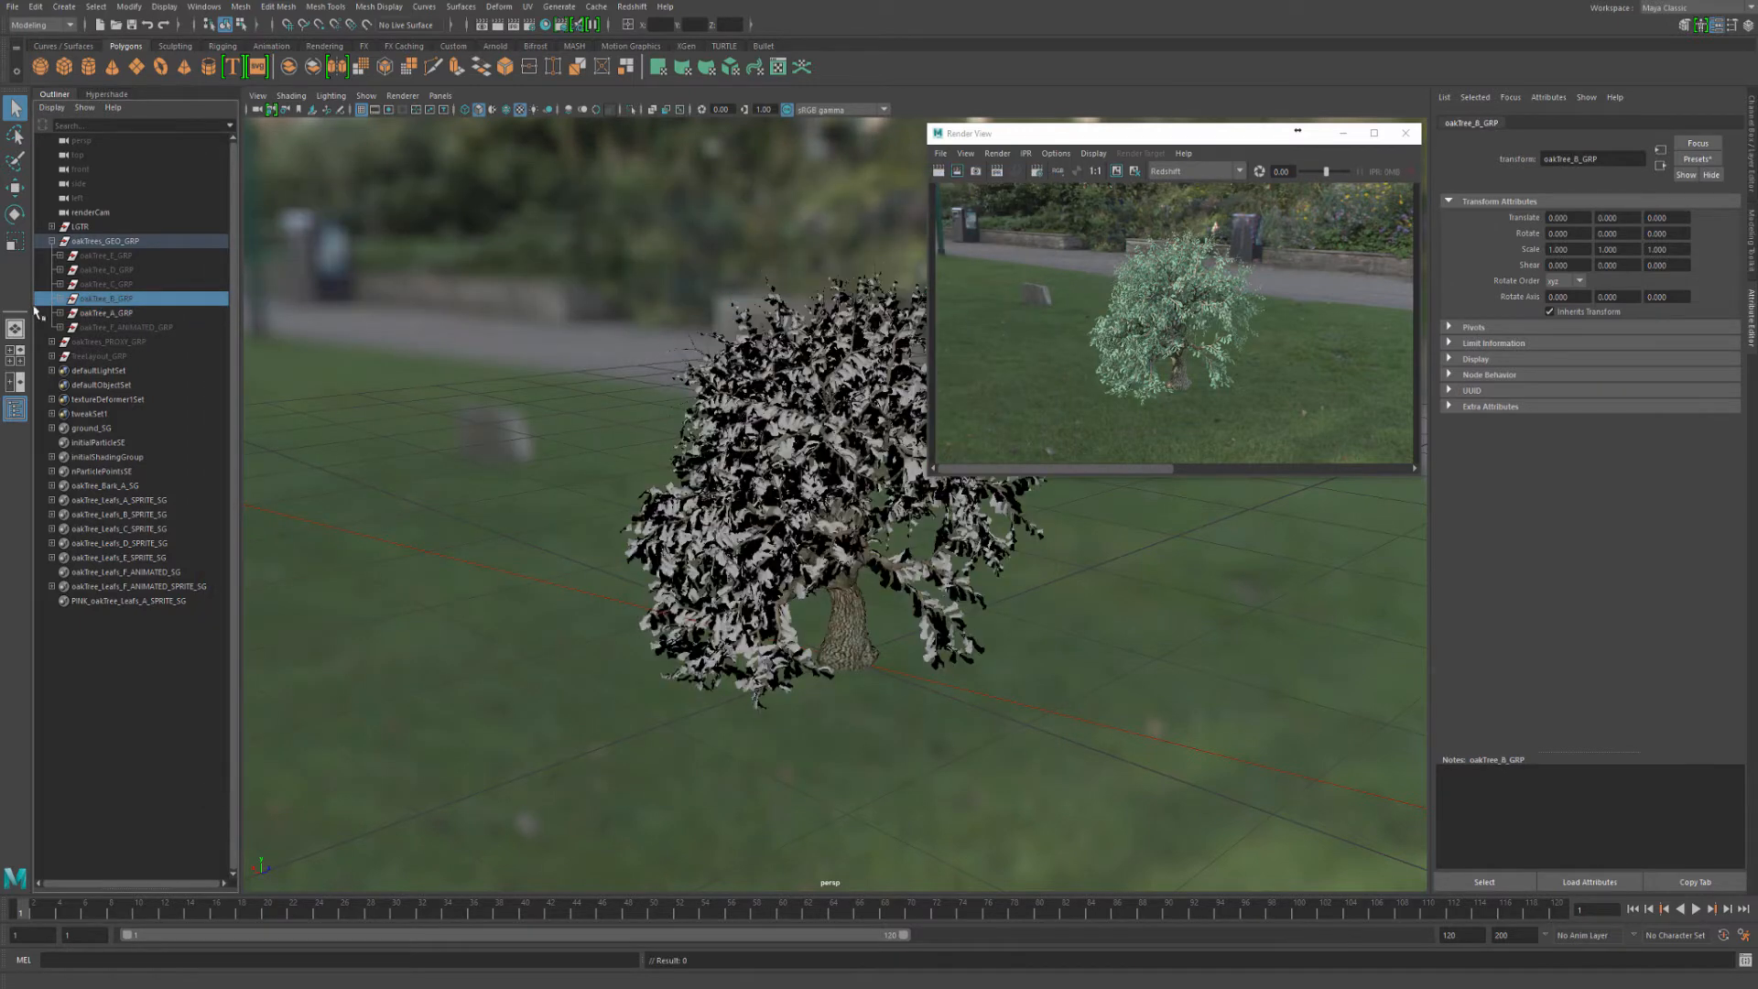
{"action": "left_click", "coordinate": [51, 242]}
{"action": "left_click", "coordinate": [119, 242]}
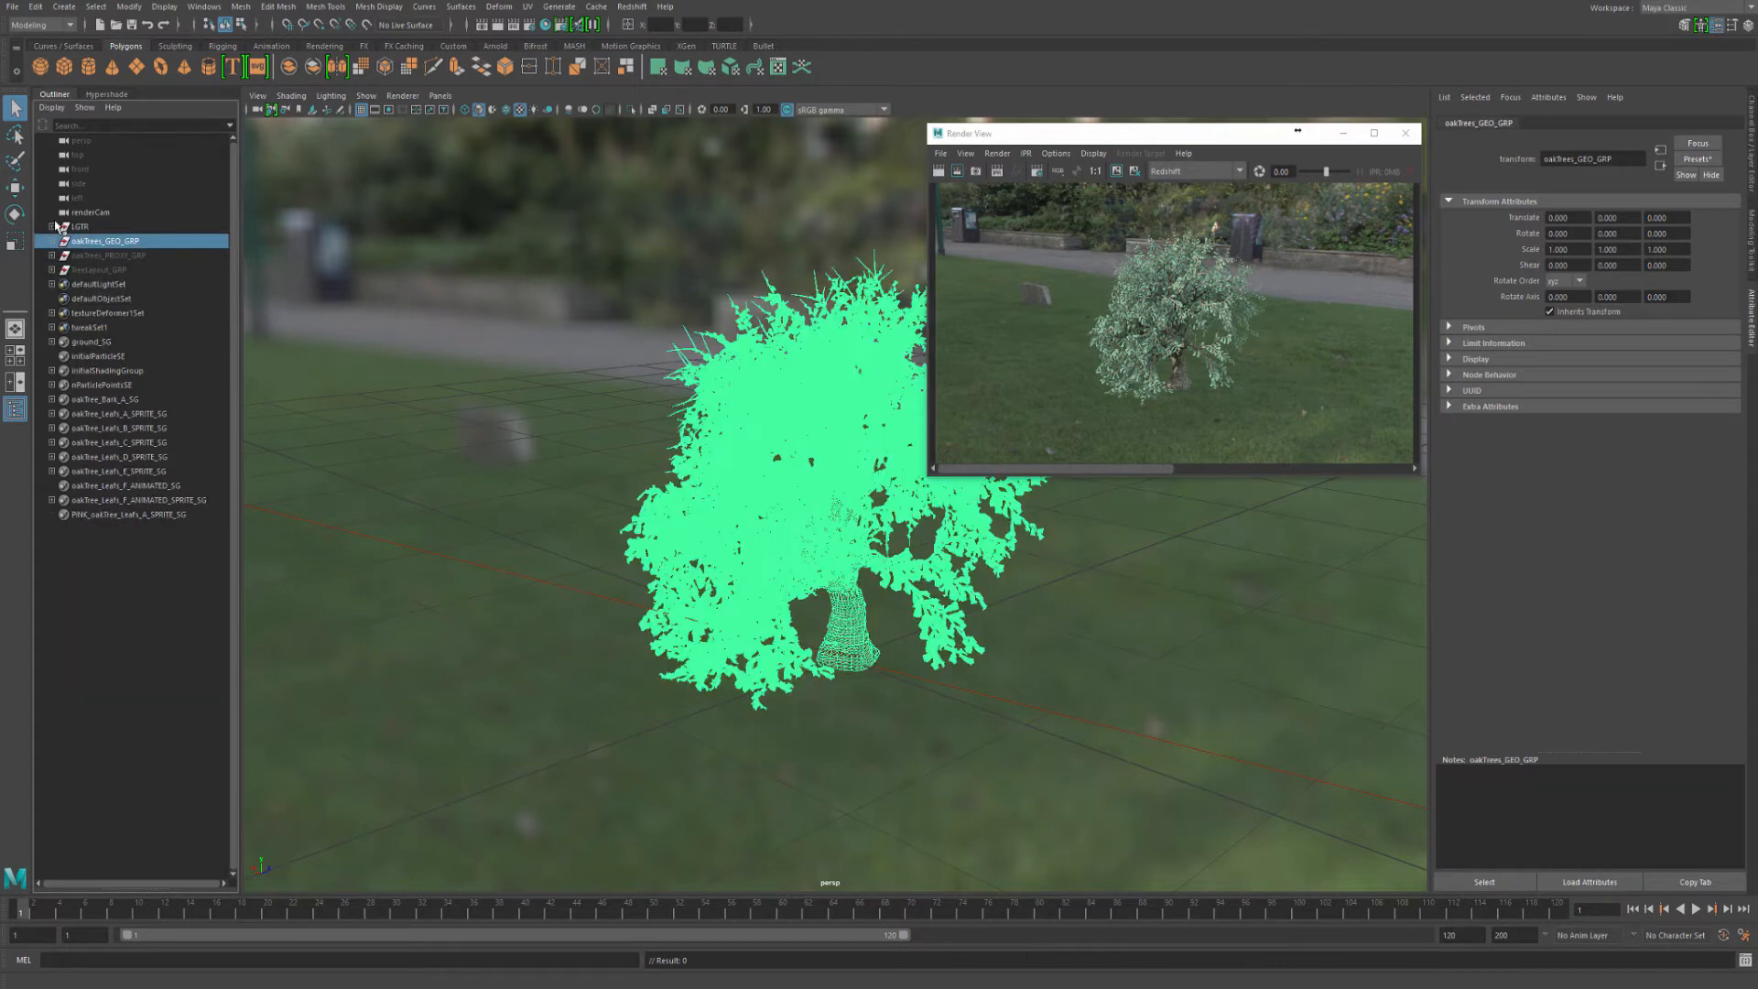
{"action": "key", "text": "ctrl+h"}
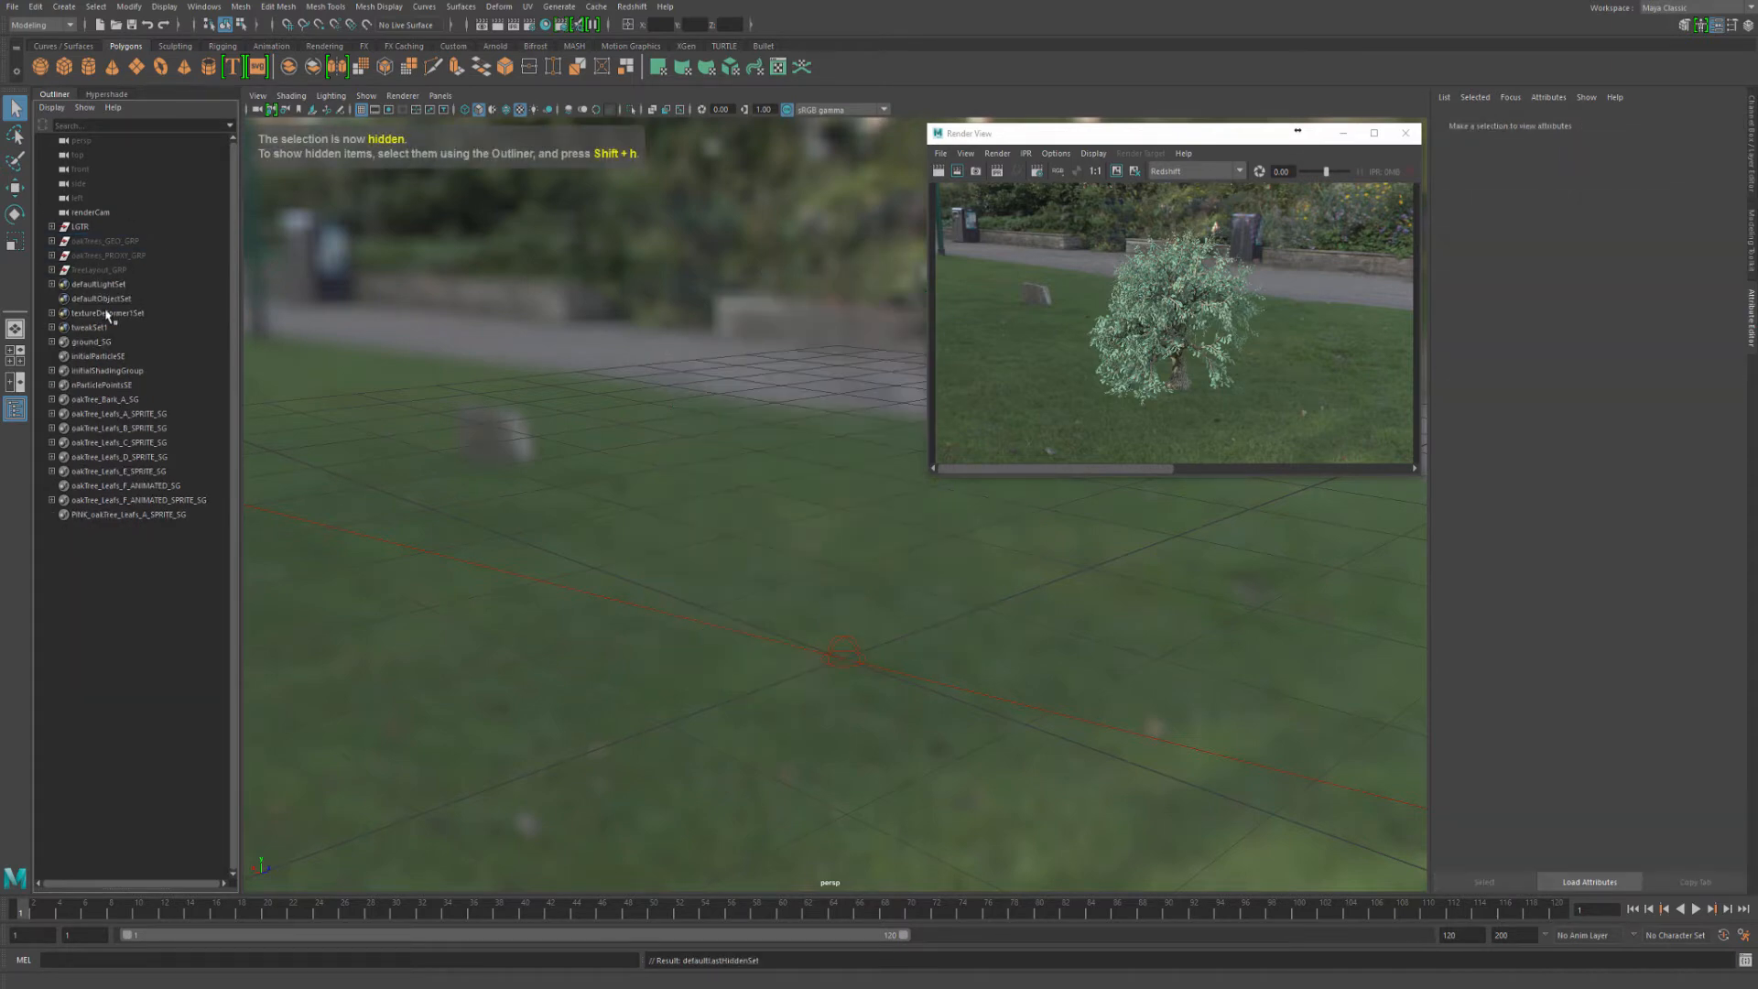
Select oakTrees_PROXY_GRP and restart the IPR render
{"action": "left_click", "coordinate": [139, 257]}
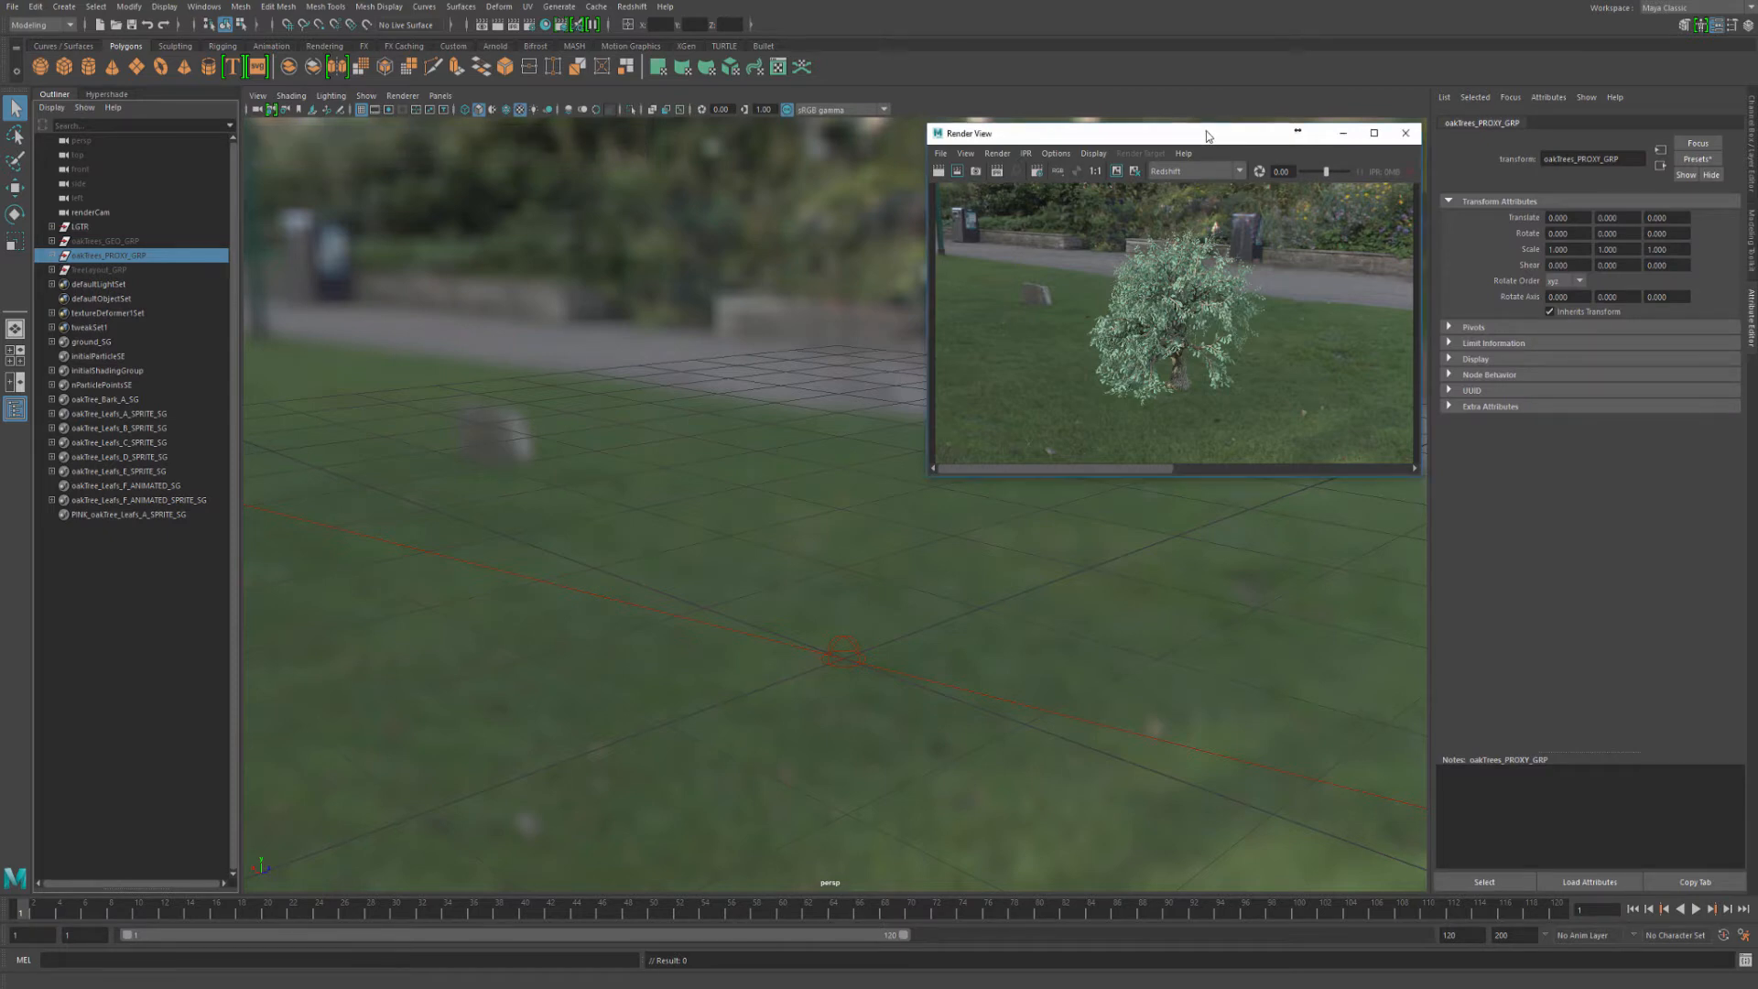
{"action": "left_click_drag", "start_coordinate": [1243, 126], "coordinate": [1215, 127]}
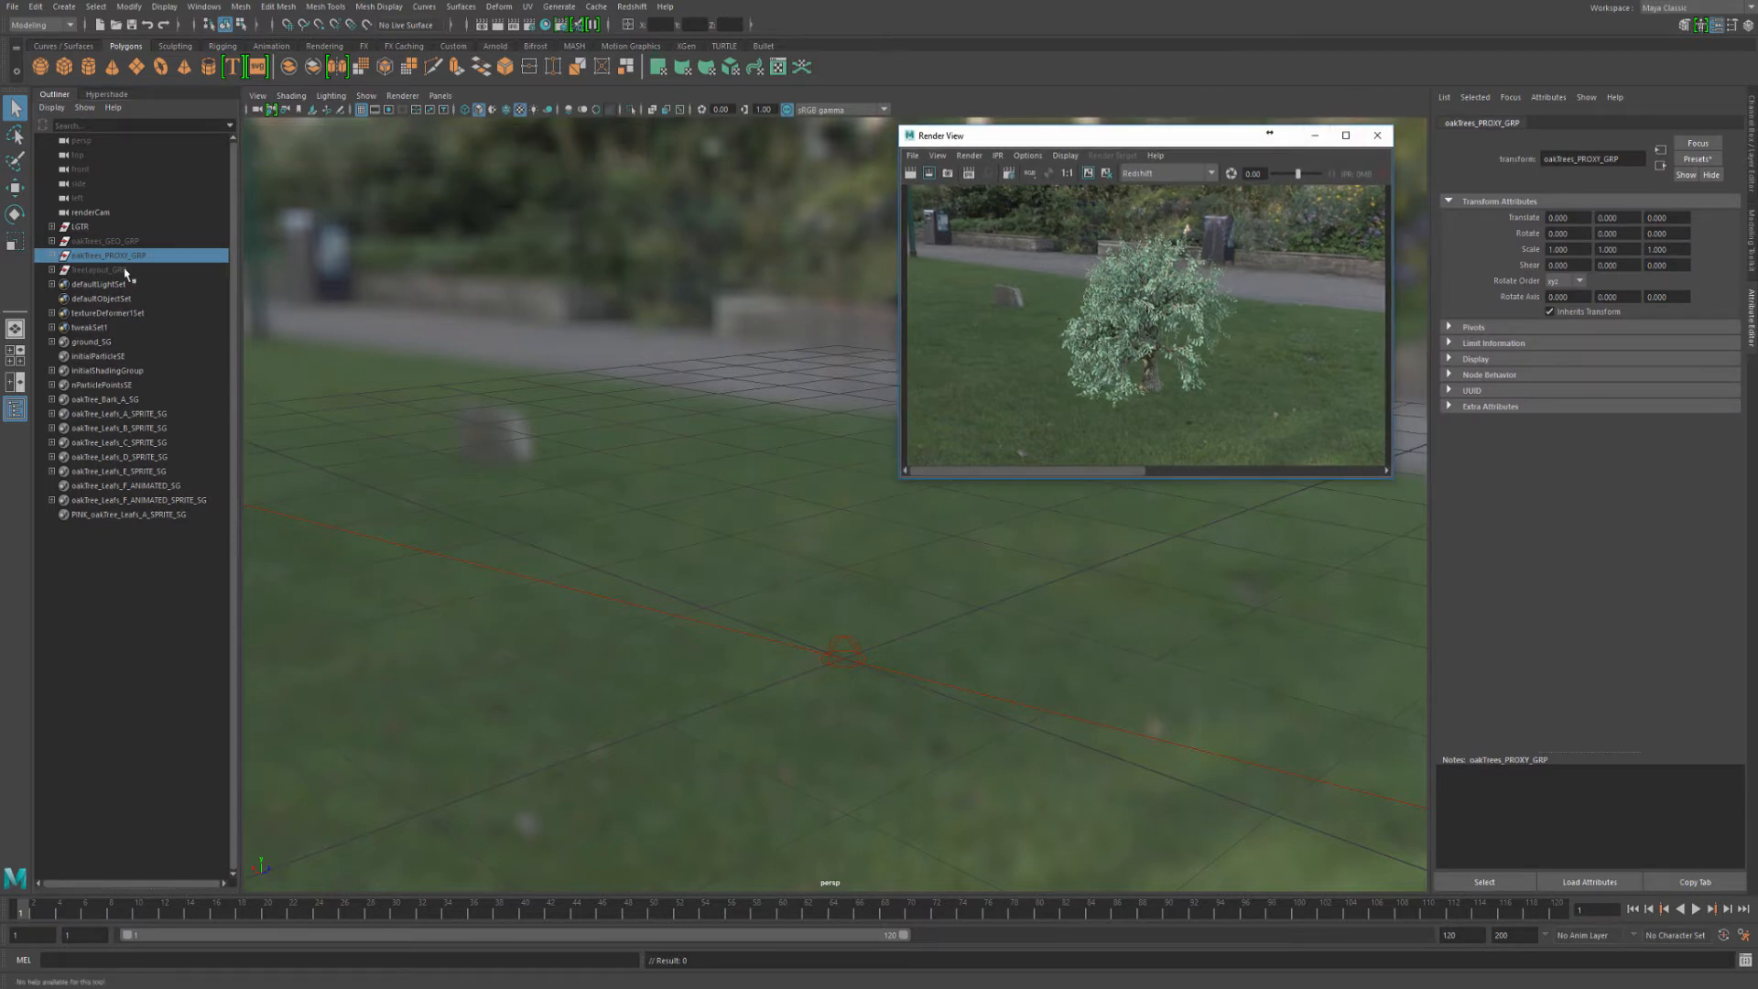
{"action": "left_click", "coordinate": [997, 156]}
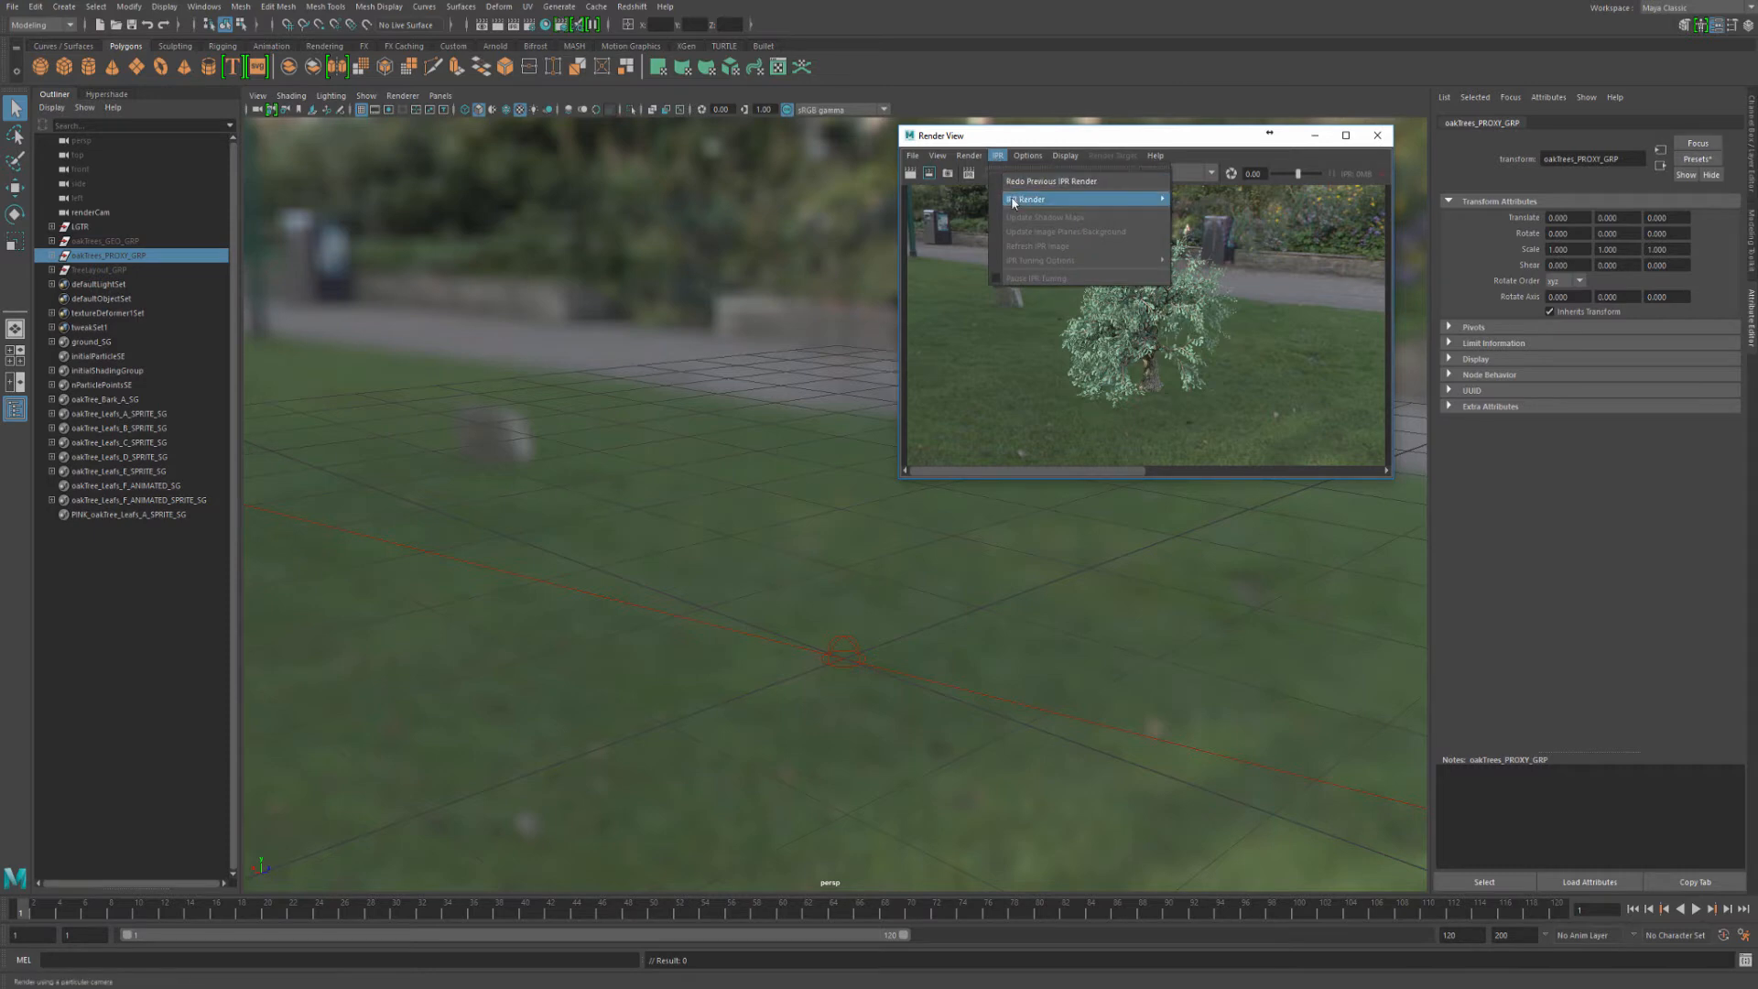
{"action": "mouse_move", "coordinate": [1126, 198]}
{"action": "left_click", "coordinate": [1235, 229]}
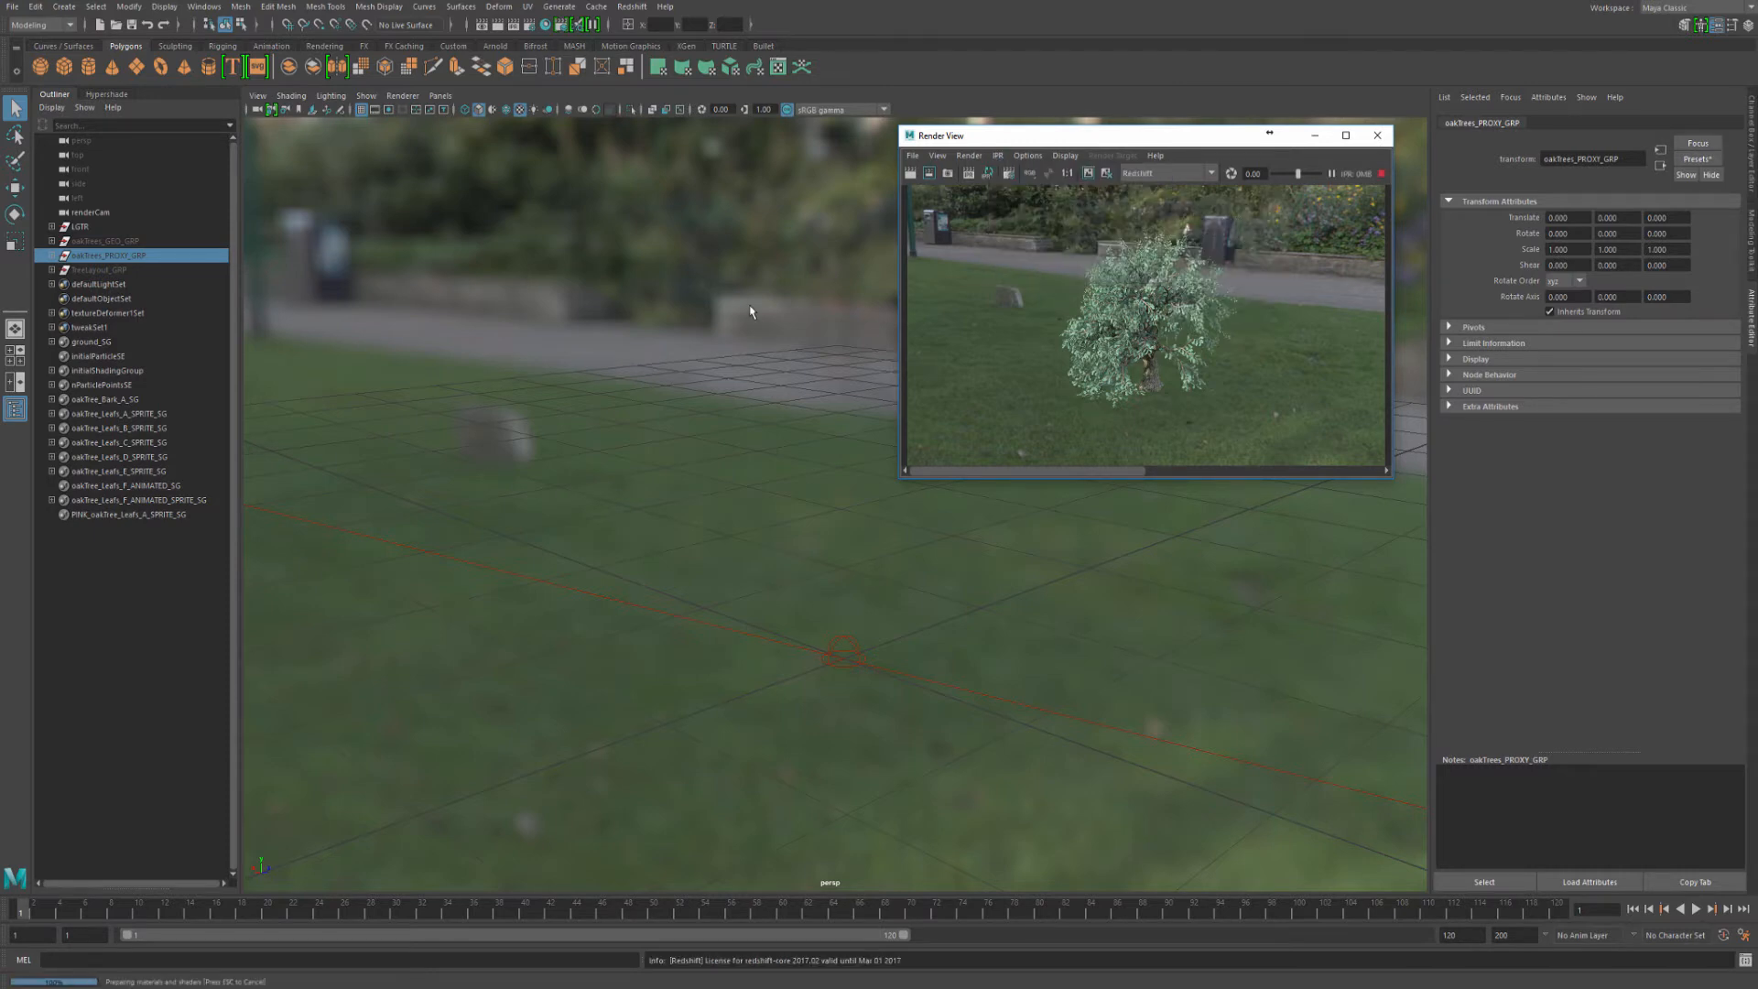
Expand oakTrees_PROXY_GRP and delete the existing oakTree_A_PROXY
{"action": "left_click", "coordinate": [53, 256]}
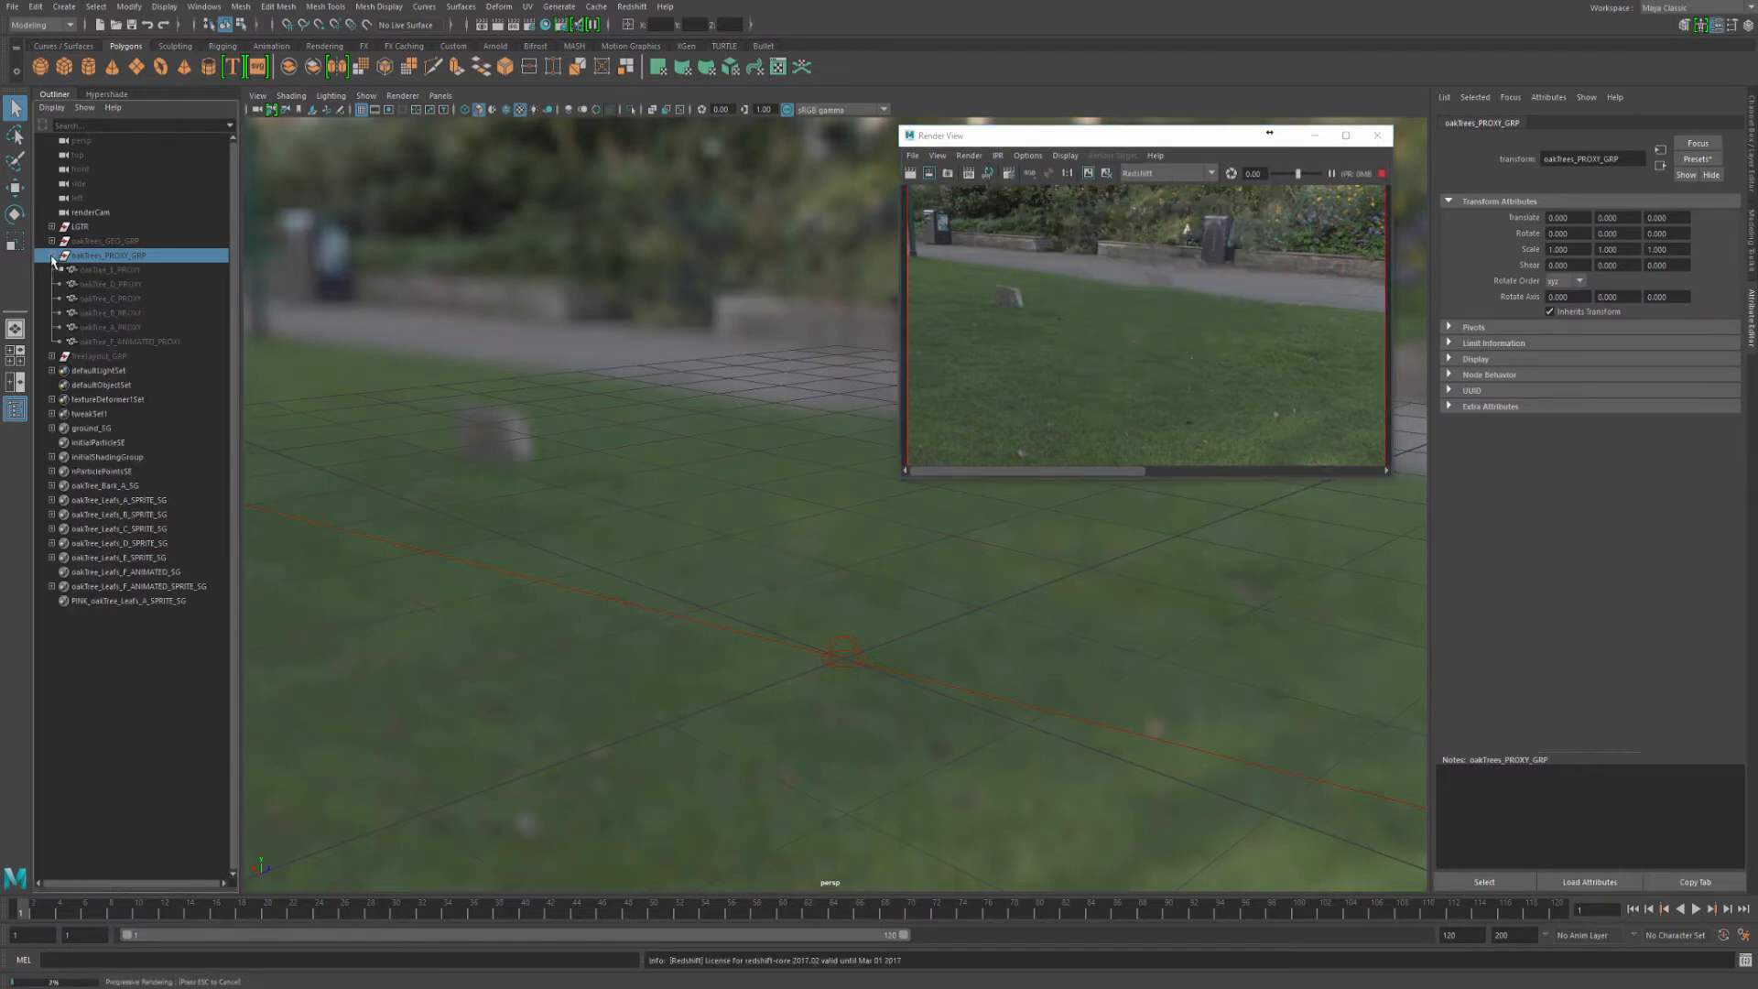
{"action": "left_click", "coordinate": [133, 328]}
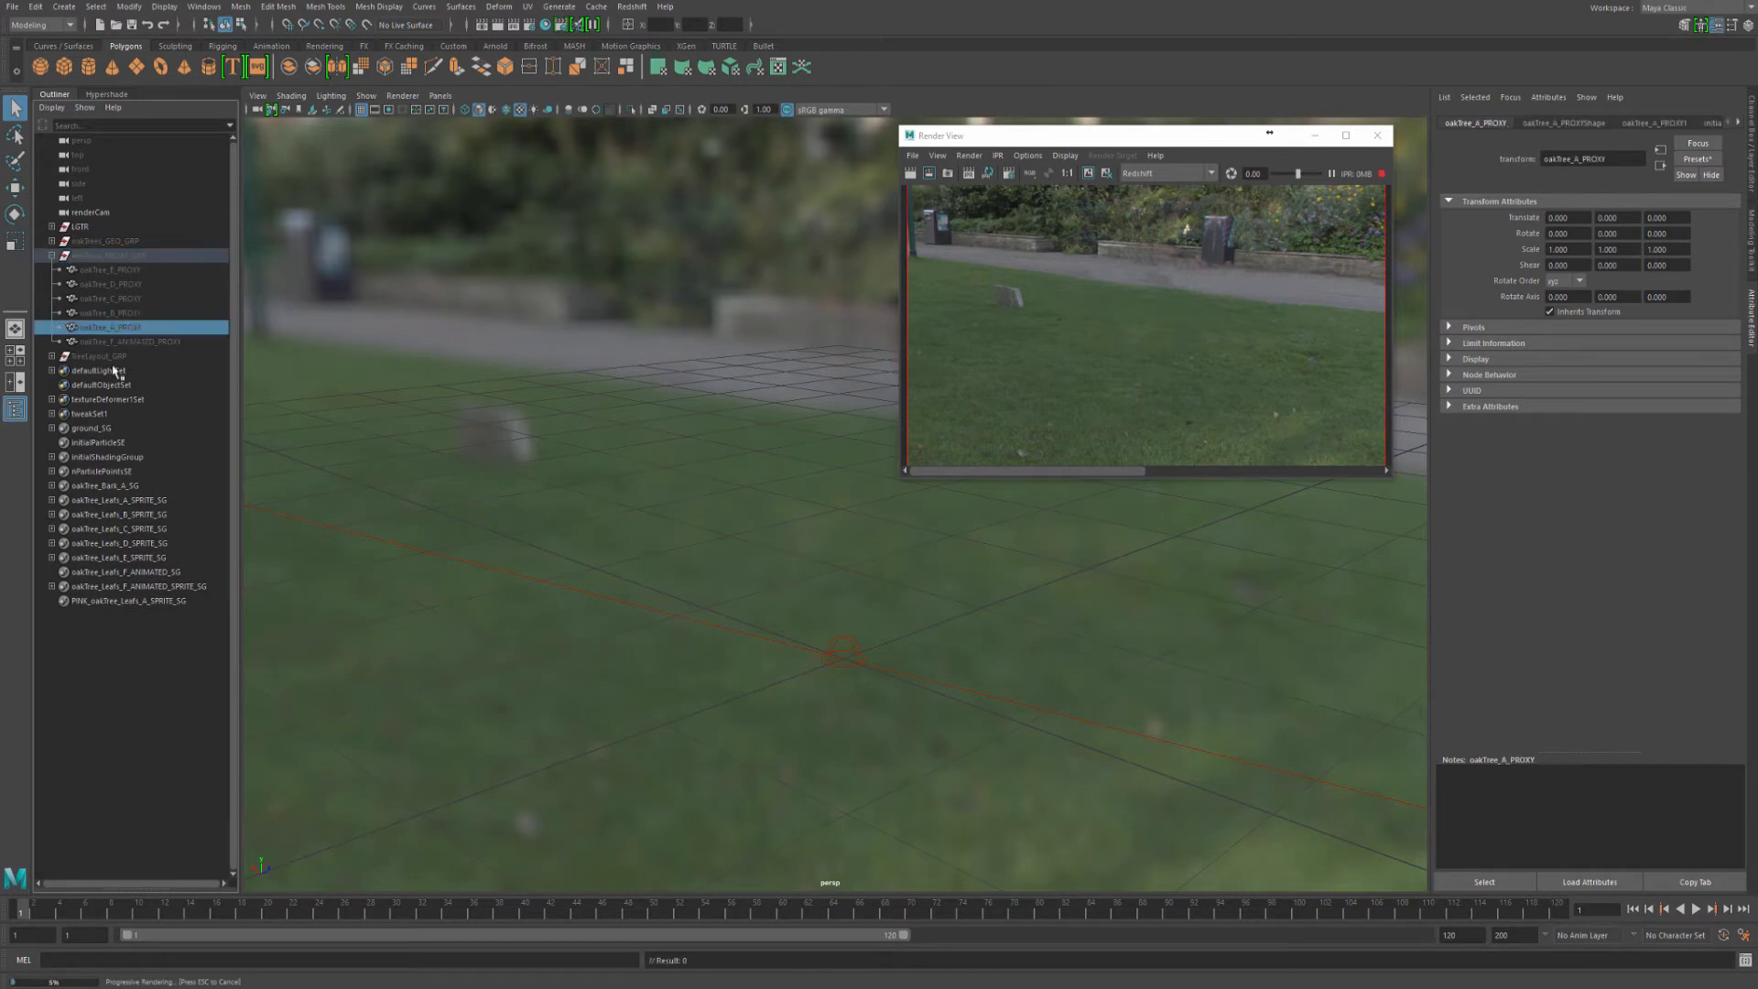
{"action": "key", "text": "Delete"}
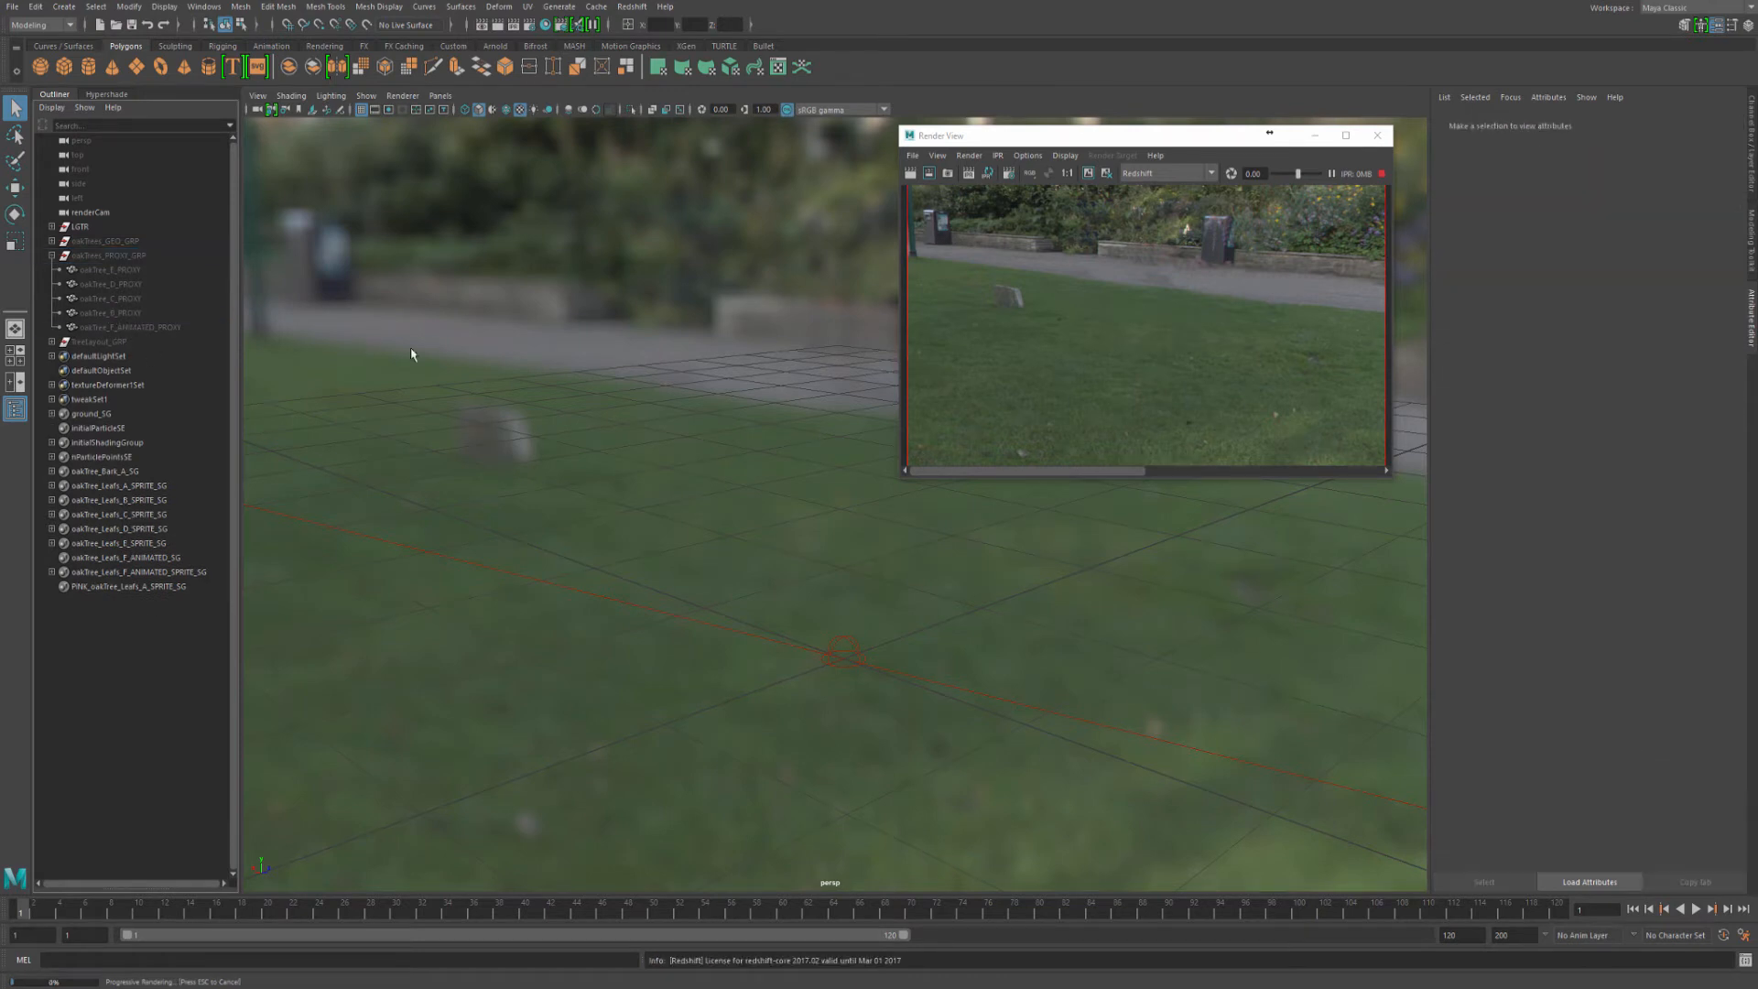
Create a new Redshift proxy and rename its placeholder transform to oakTree_A_PROXY
{"action": "left_click", "coordinate": [633, 7]}
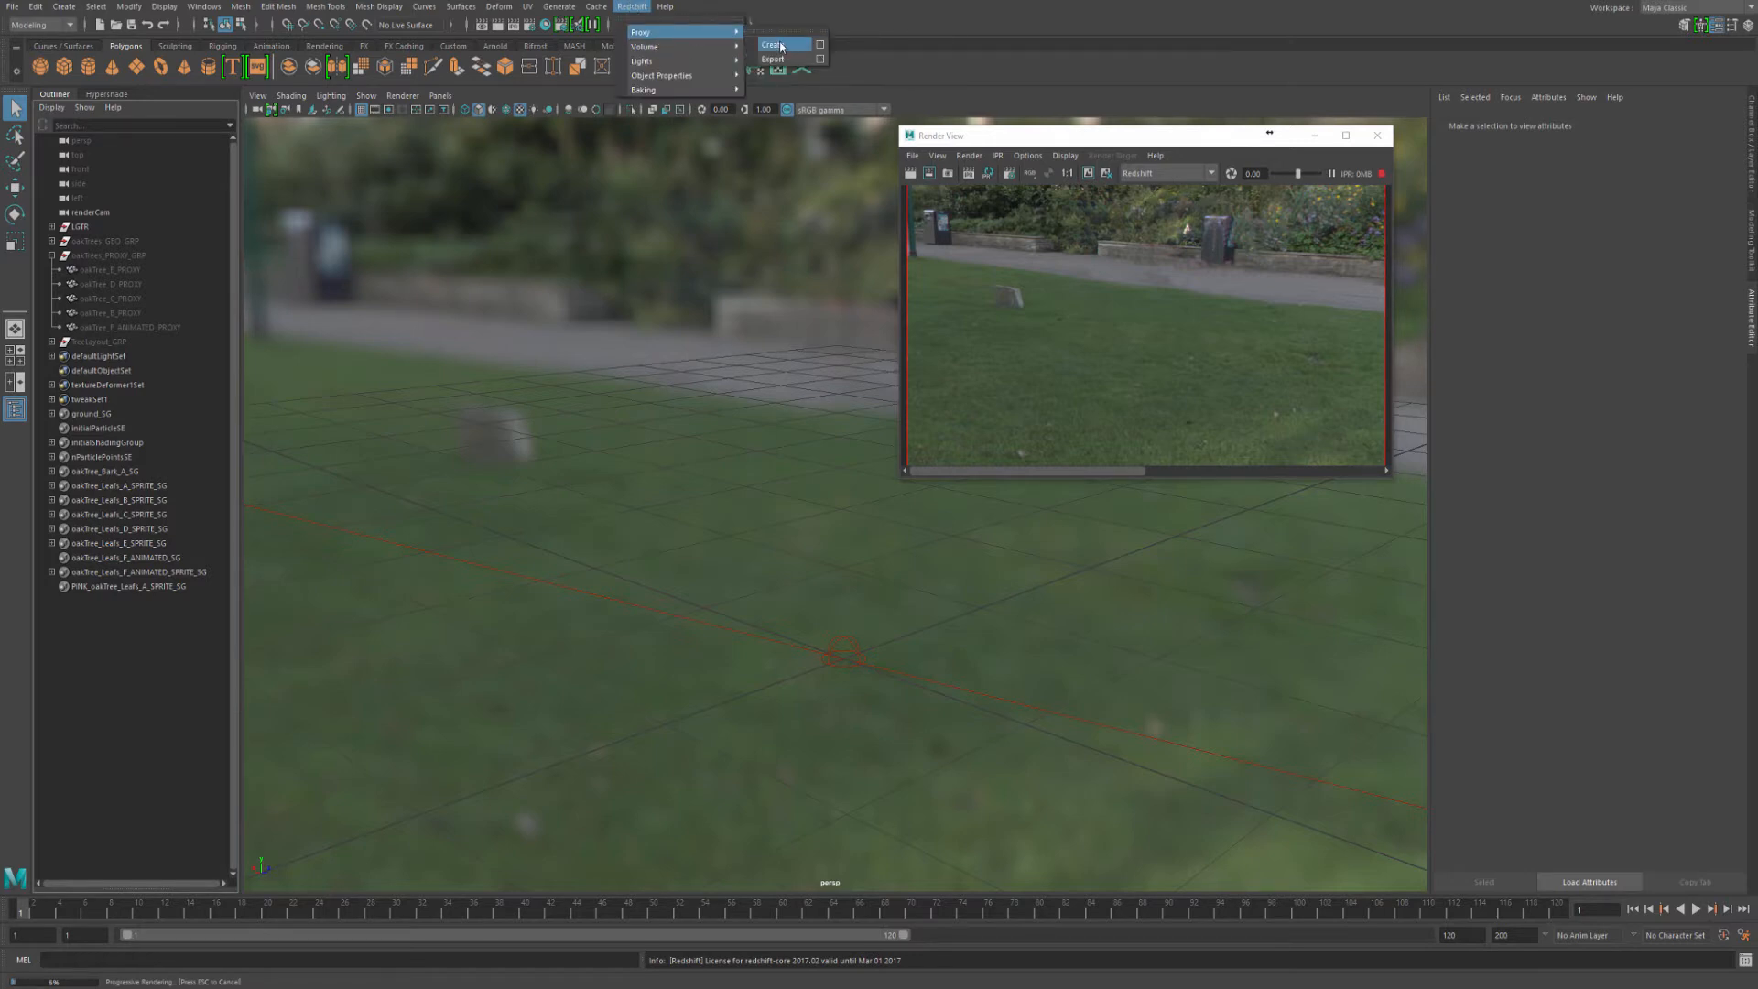
{"action": "left_click", "coordinate": [772, 45]}
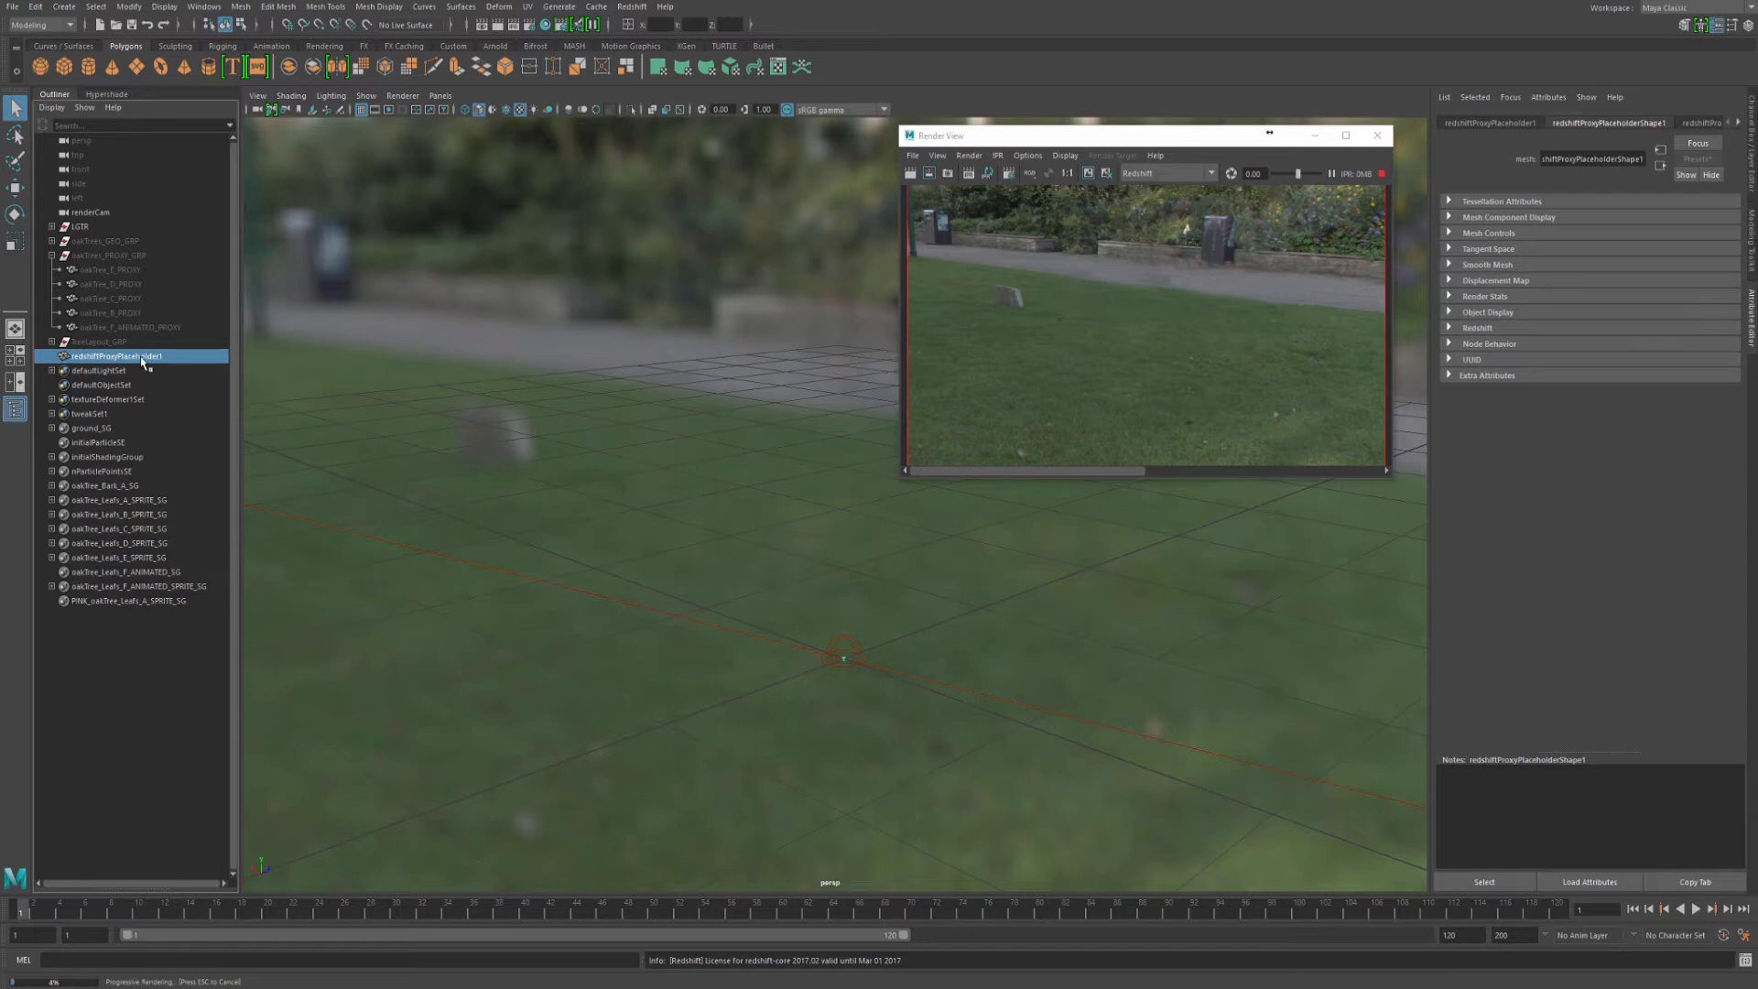
{"action": "left_click", "coordinate": [1500, 125]}
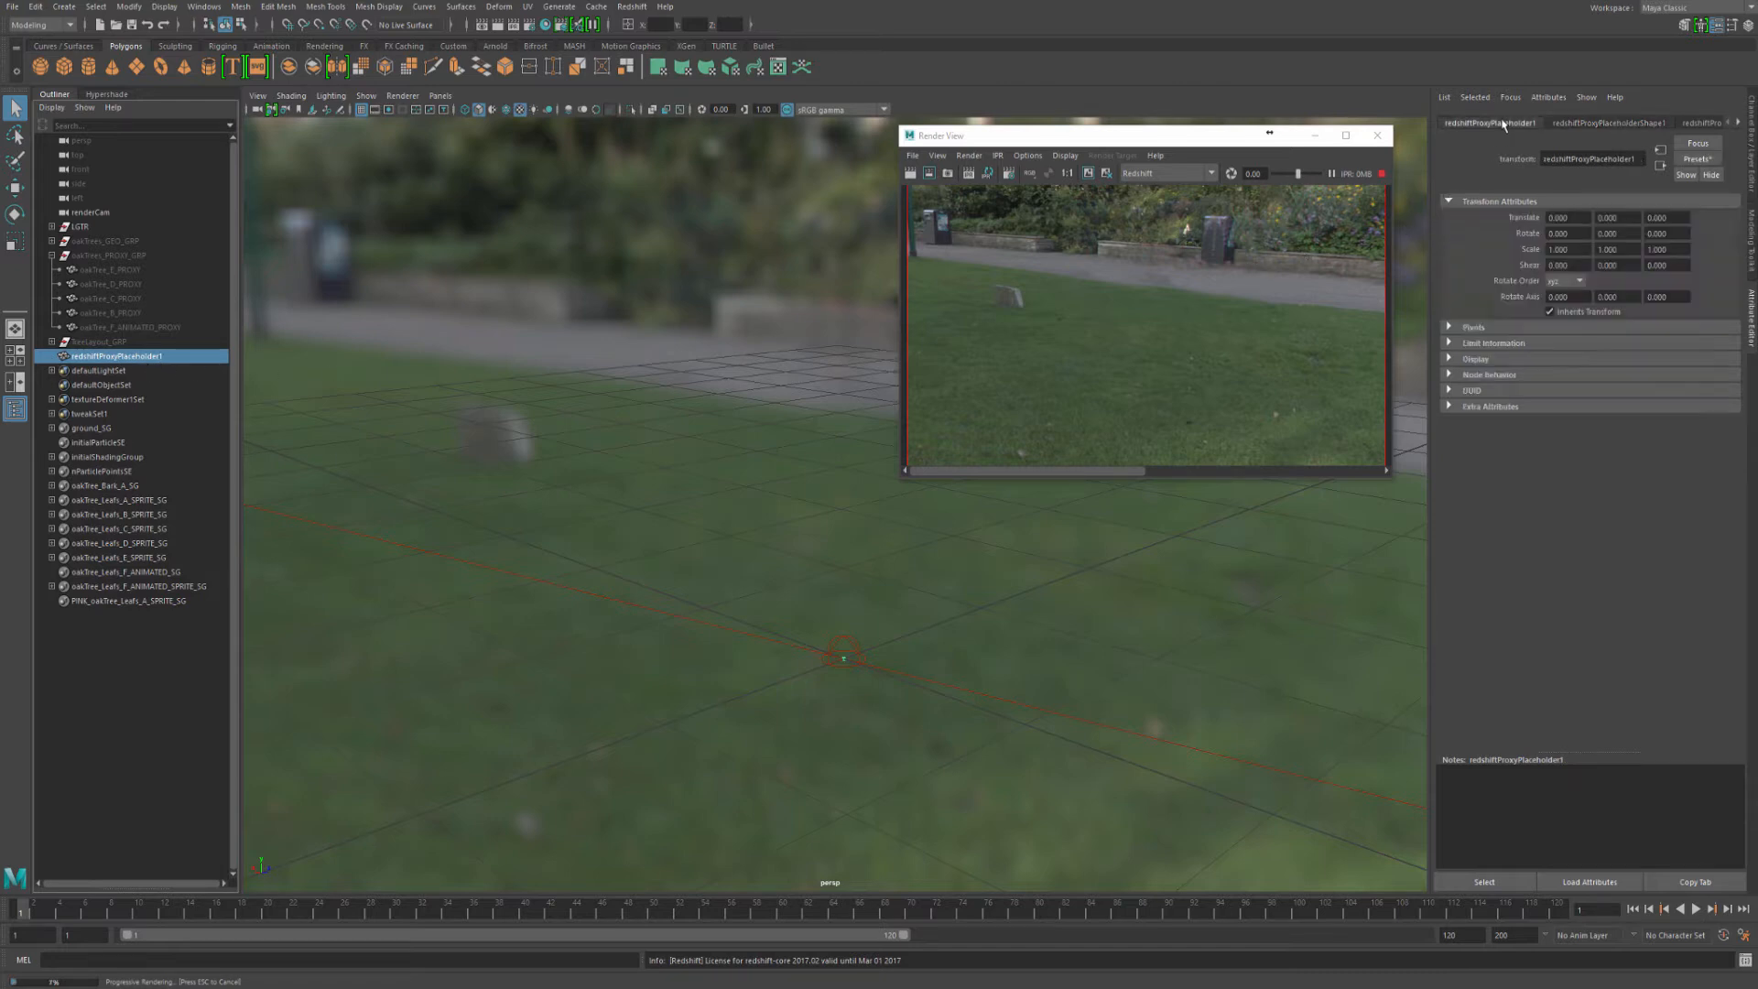
{"action": "left_click_drag", "start_coordinate": [1638, 159], "coordinate": [1370, 164]}
{"action": "type", "text": "oakTree_A_PROXY"}
{"action": "key", "text": "Return"}
Load oakTree_A_PROXY.rs from the proxies folder as the file of the new proxy node
{"action": "left_click", "coordinate": [1619, 127]}
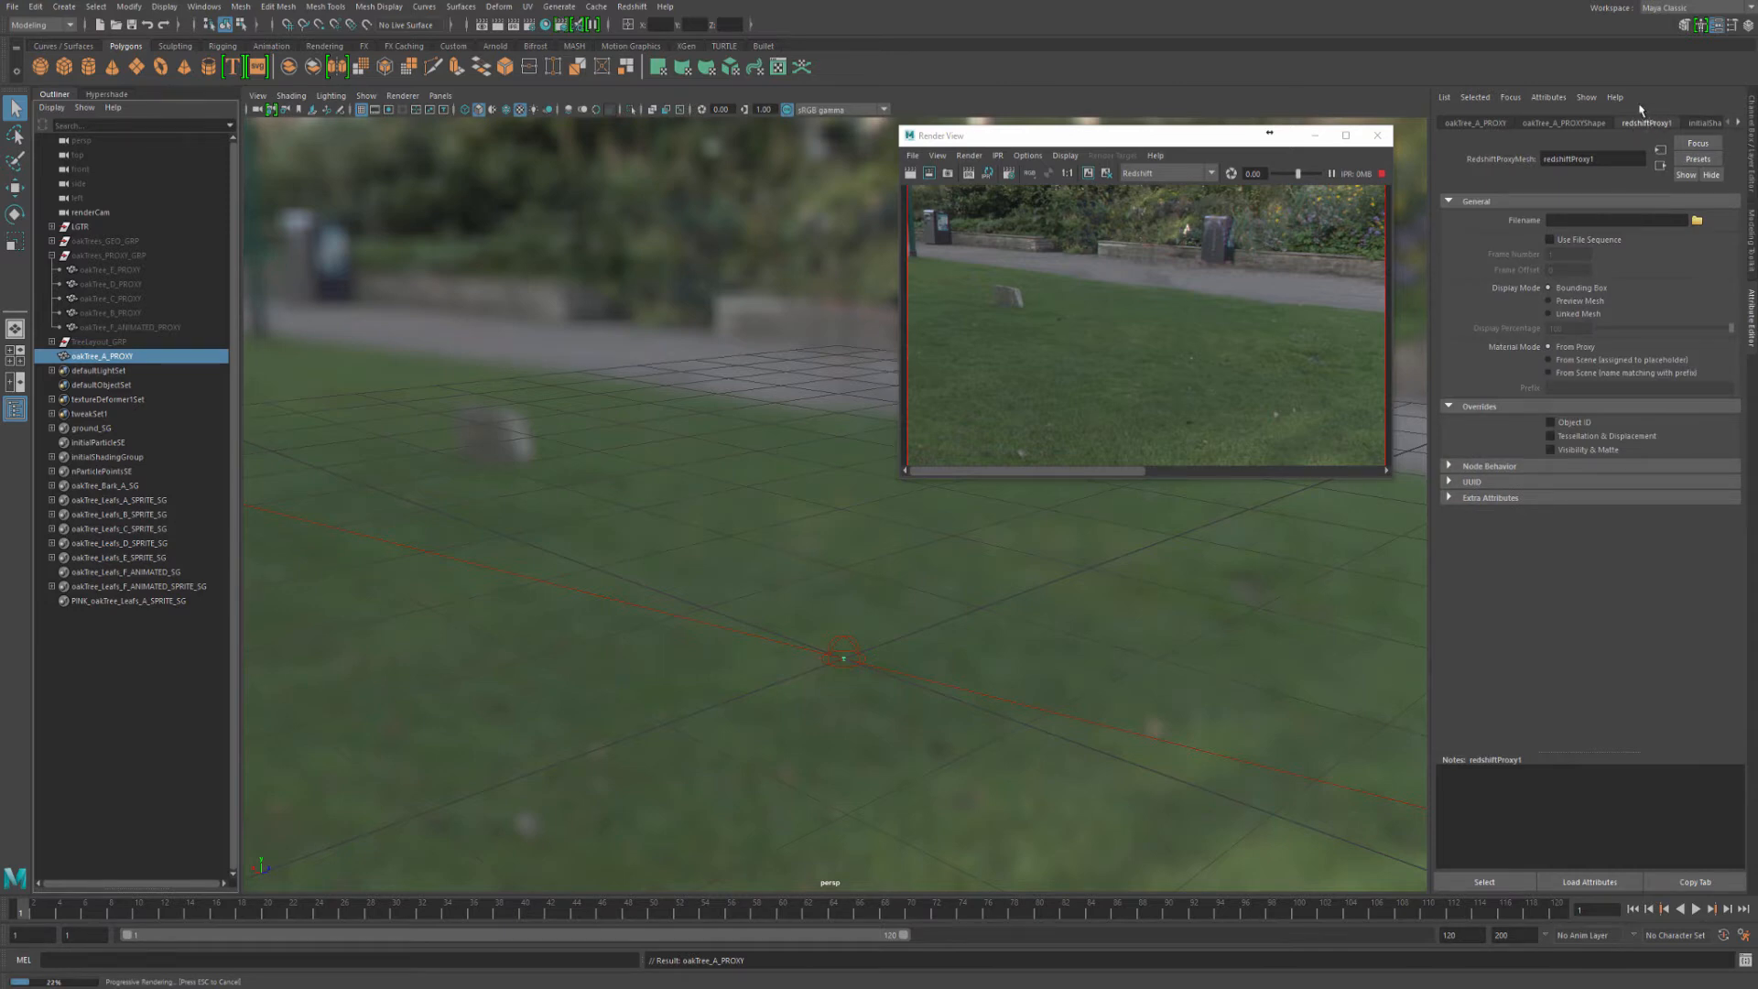
{"action": "left_click", "coordinate": [1697, 220]}
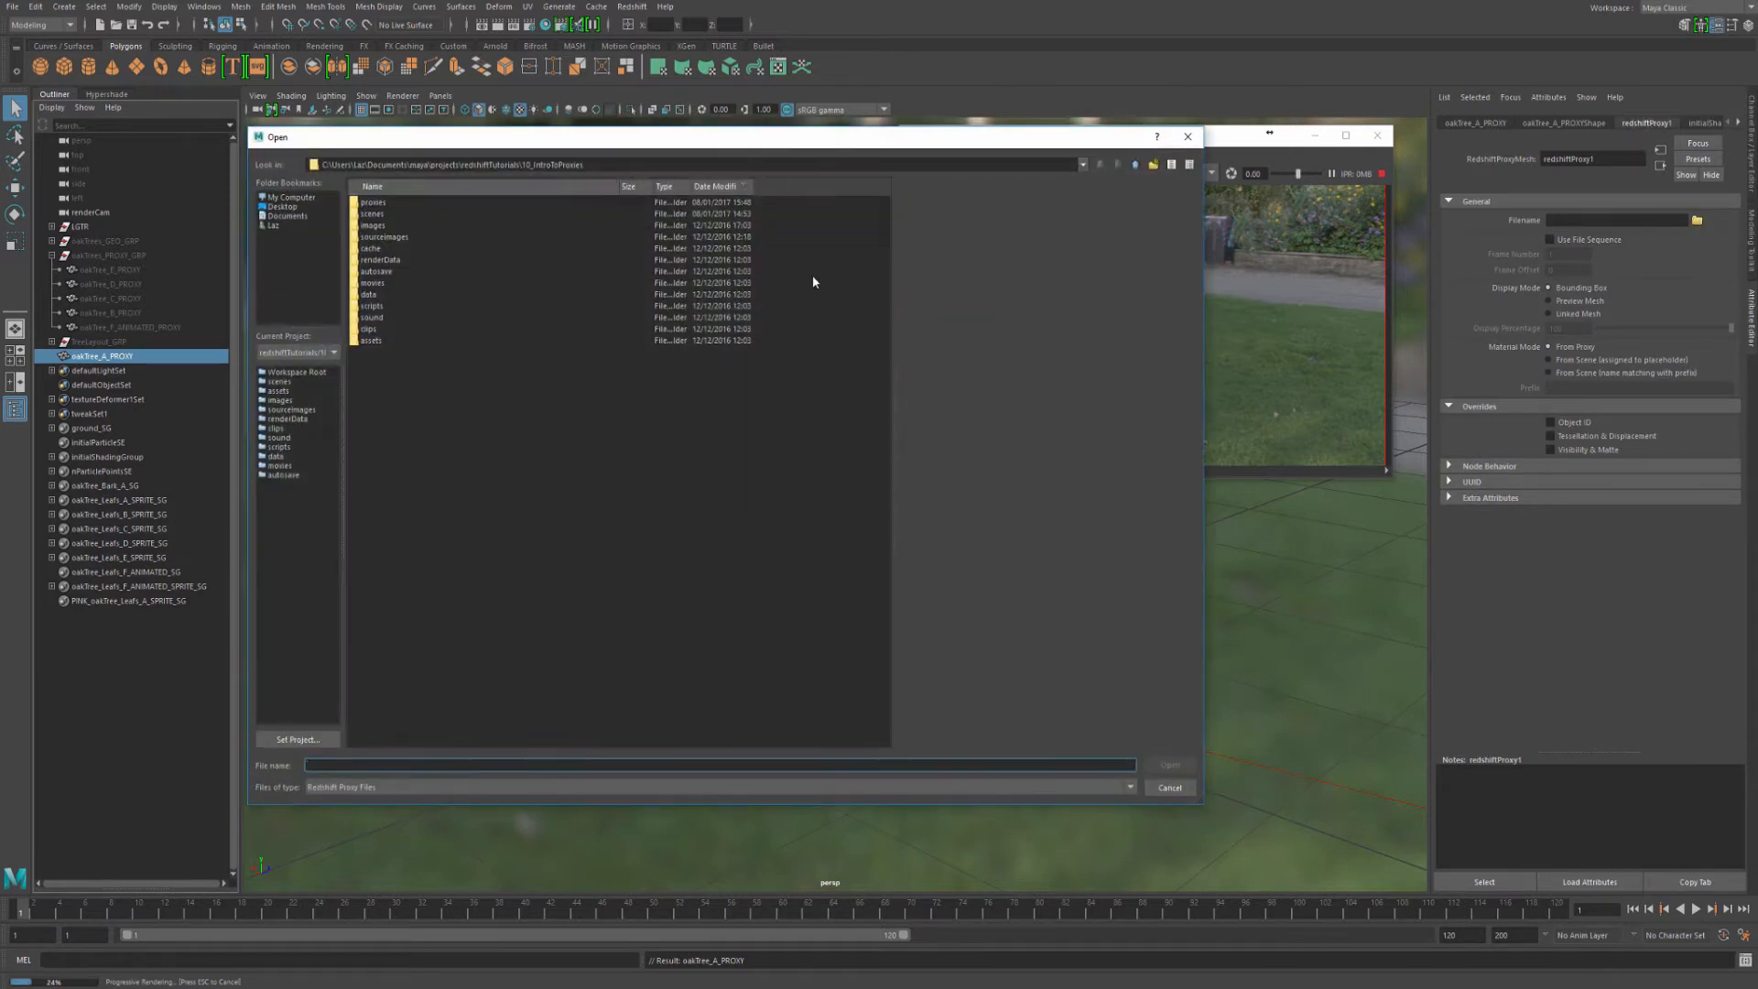
{"action": "double_click", "coordinate": [374, 203]}
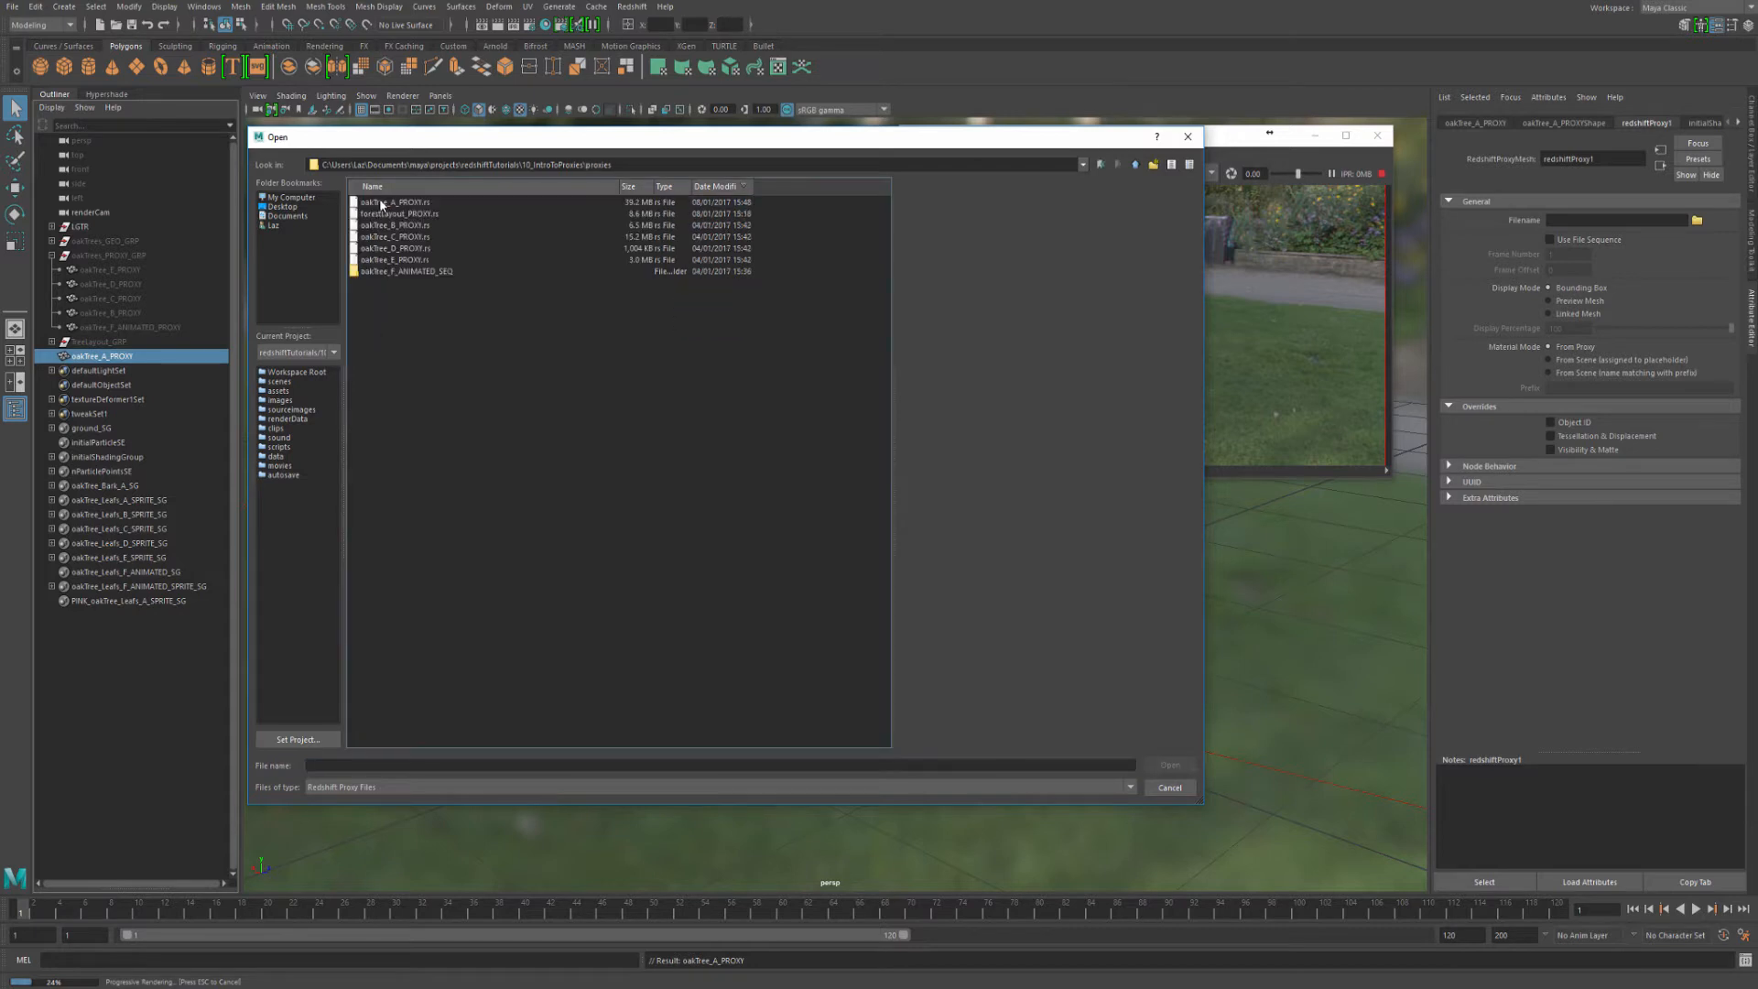
{"action": "left_click", "coordinate": [434, 202]}
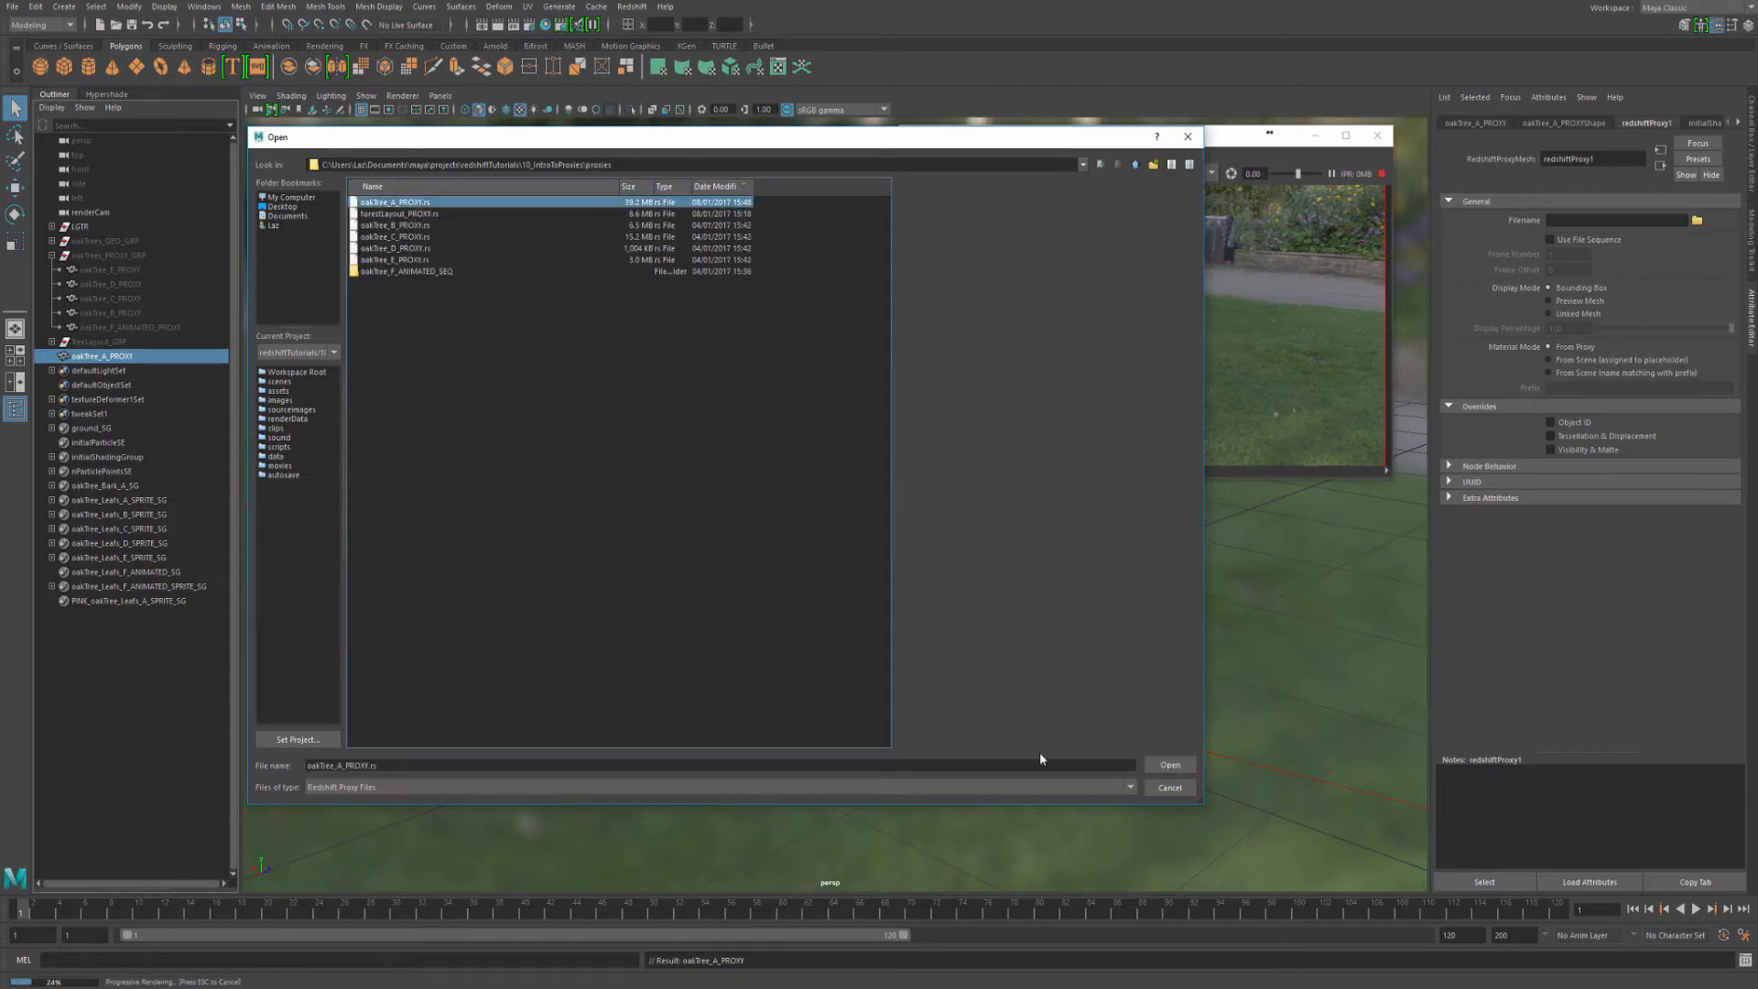
{"action": "left_click", "coordinate": [1170, 764]}
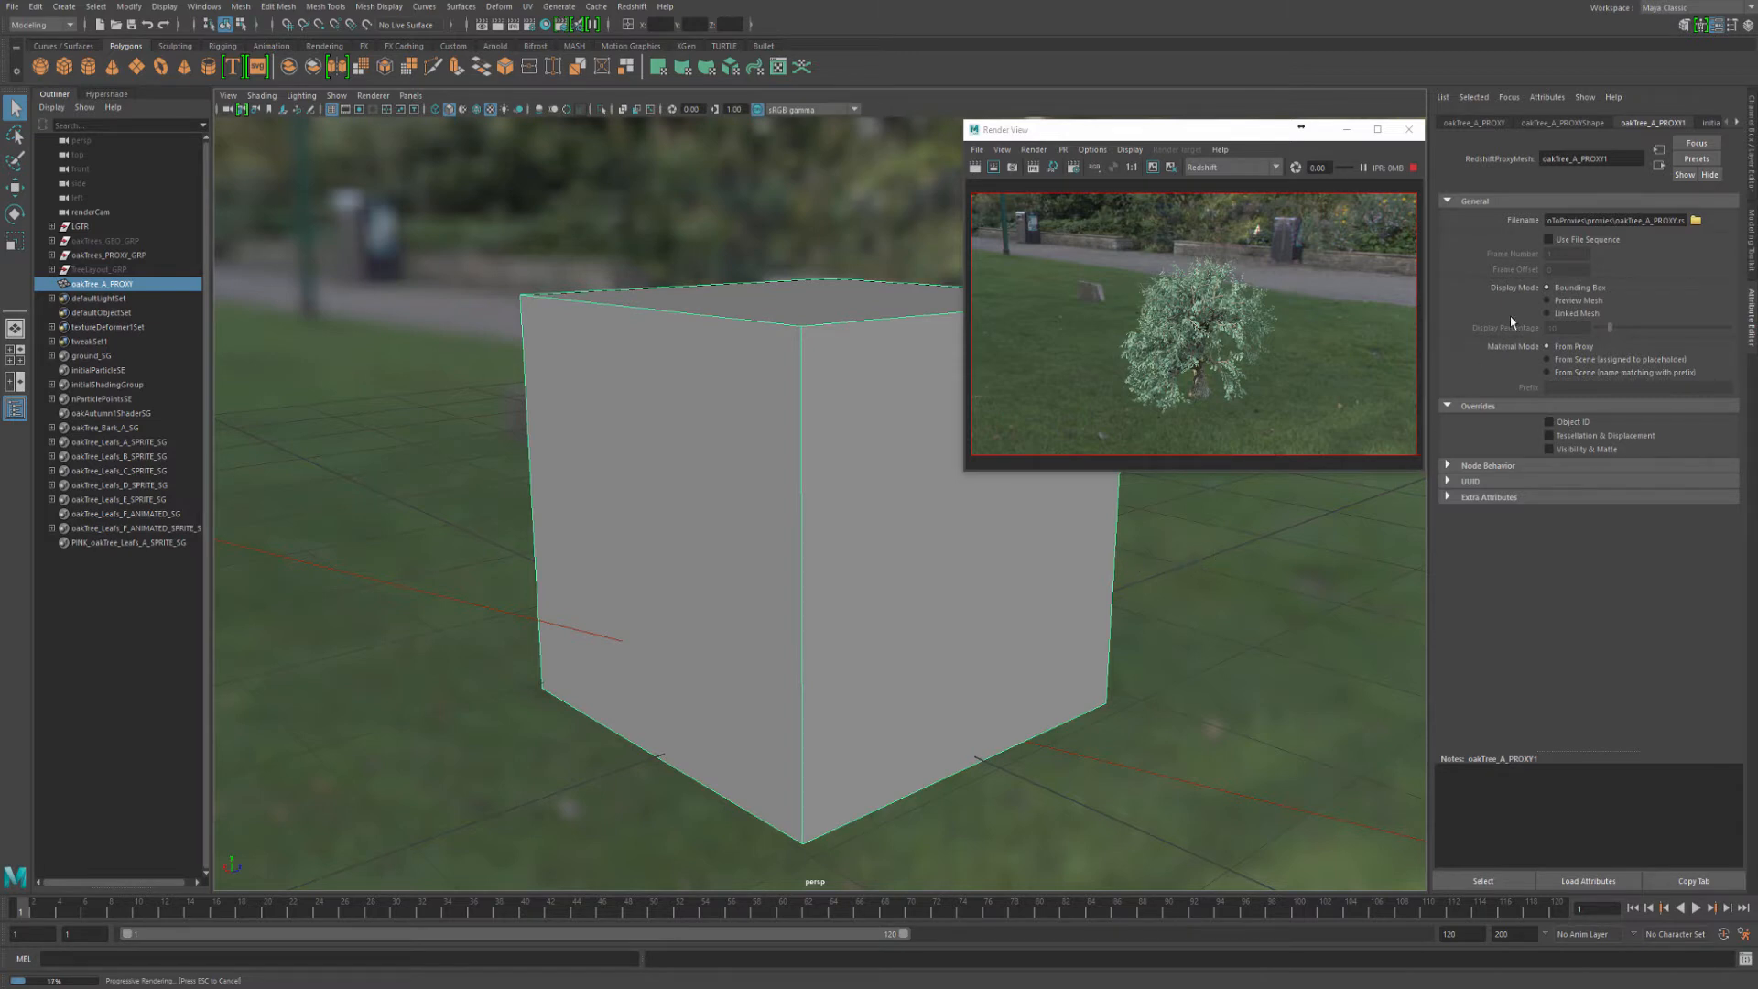
Display the proxy as a Preview Mesh and enable its Object ID, Tessellation & Displacement and Visibility & Matte overrides
{"action": "left_click", "coordinate": [1576, 306]}
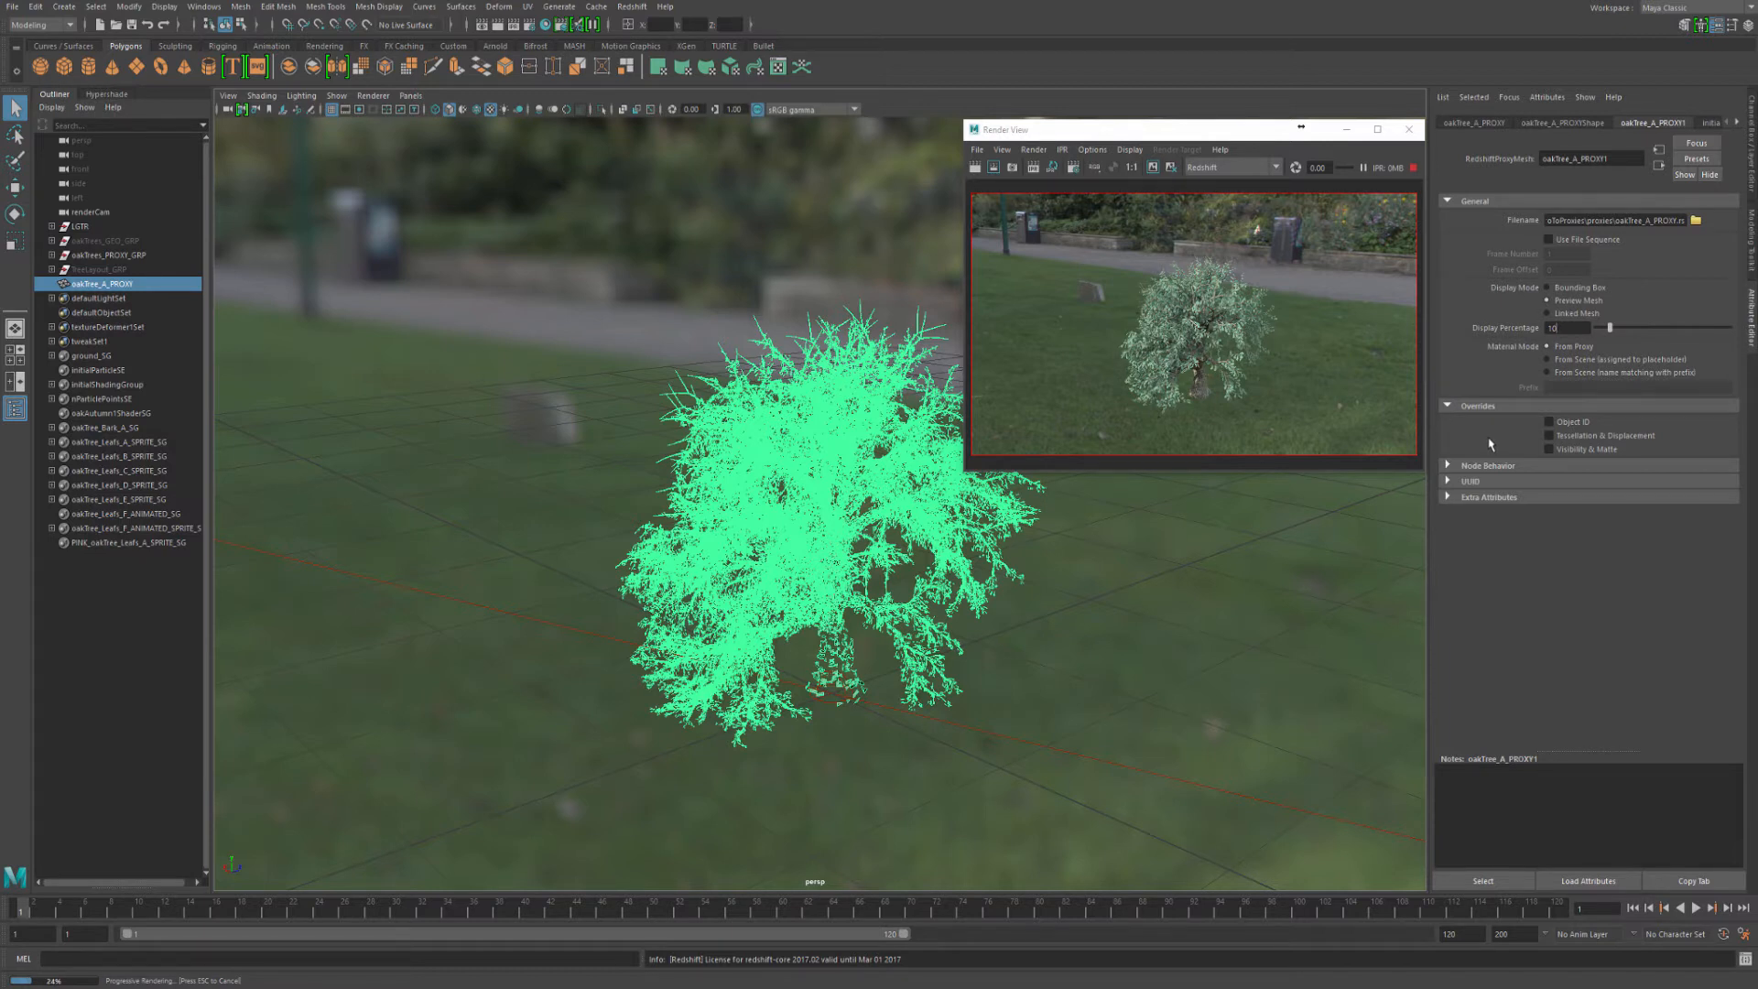
{"action": "left_click", "coordinate": [1561, 422]}
{"action": "left_click", "coordinate": [1560, 435]}
{"action": "left_click", "coordinate": [1559, 449]}
Enable Visibility in the proxy shape's Redshift attributes and turn off Primary Ray Visible
{"action": "left_click", "coordinate": [1562, 123]}
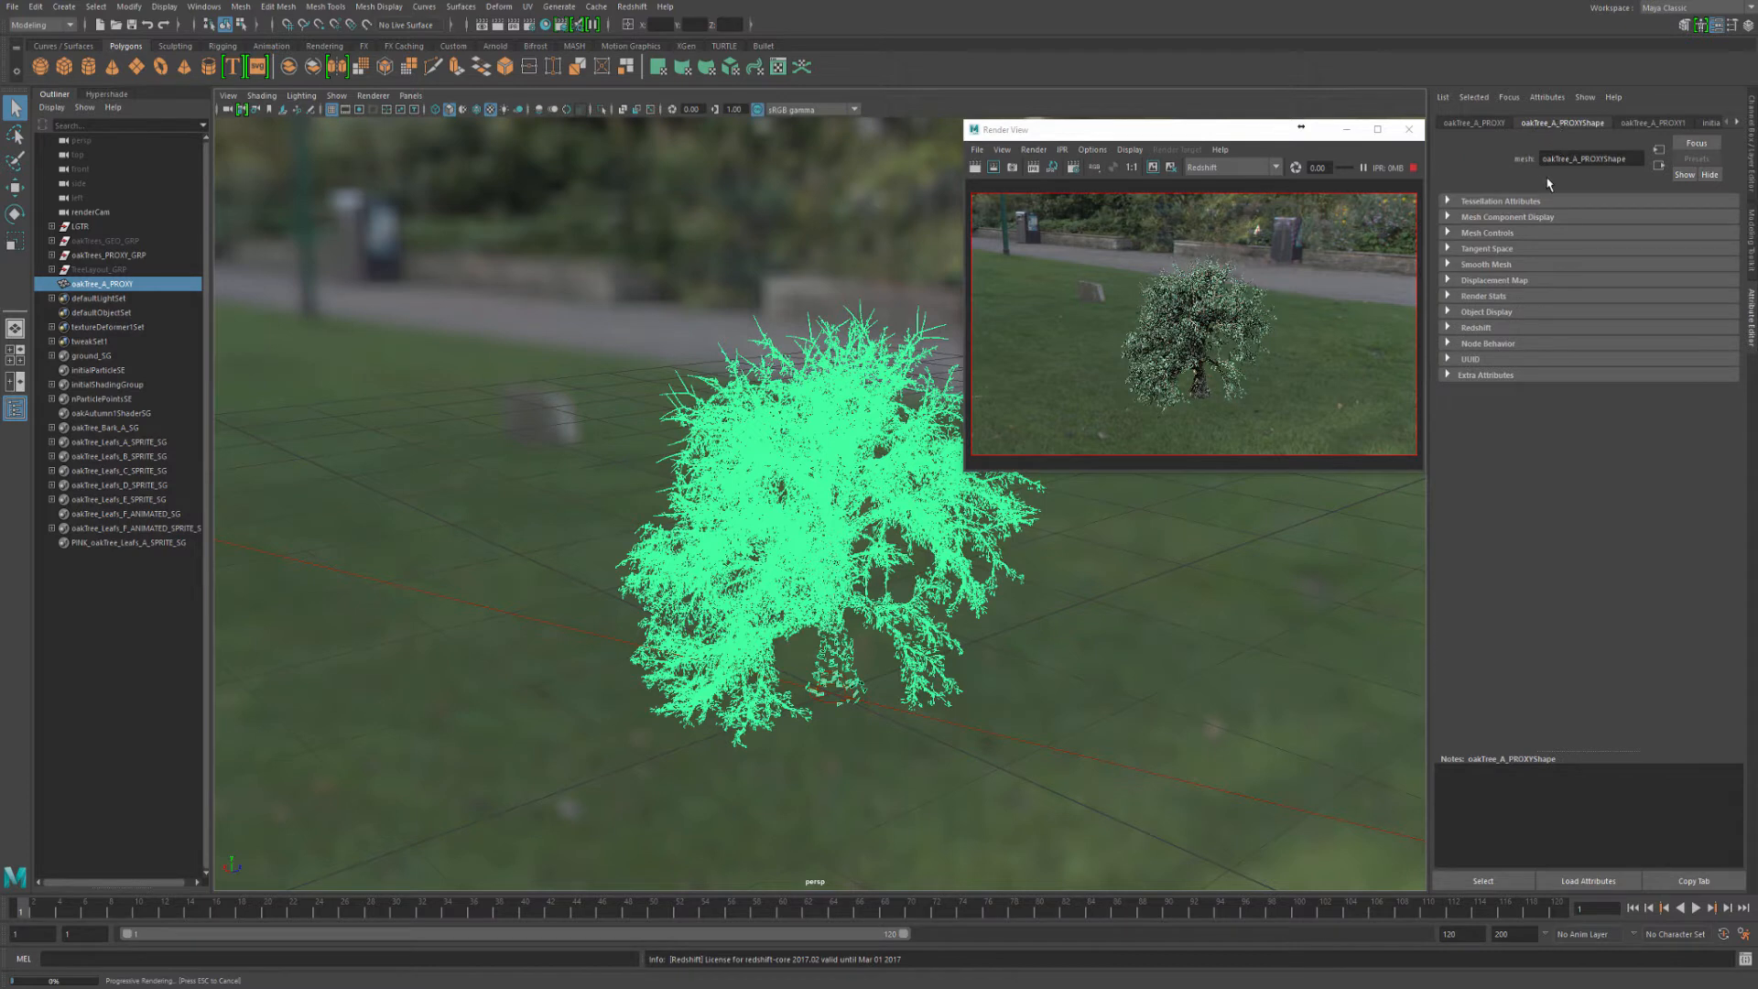
{"action": "left_click", "coordinate": [1490, 331]}
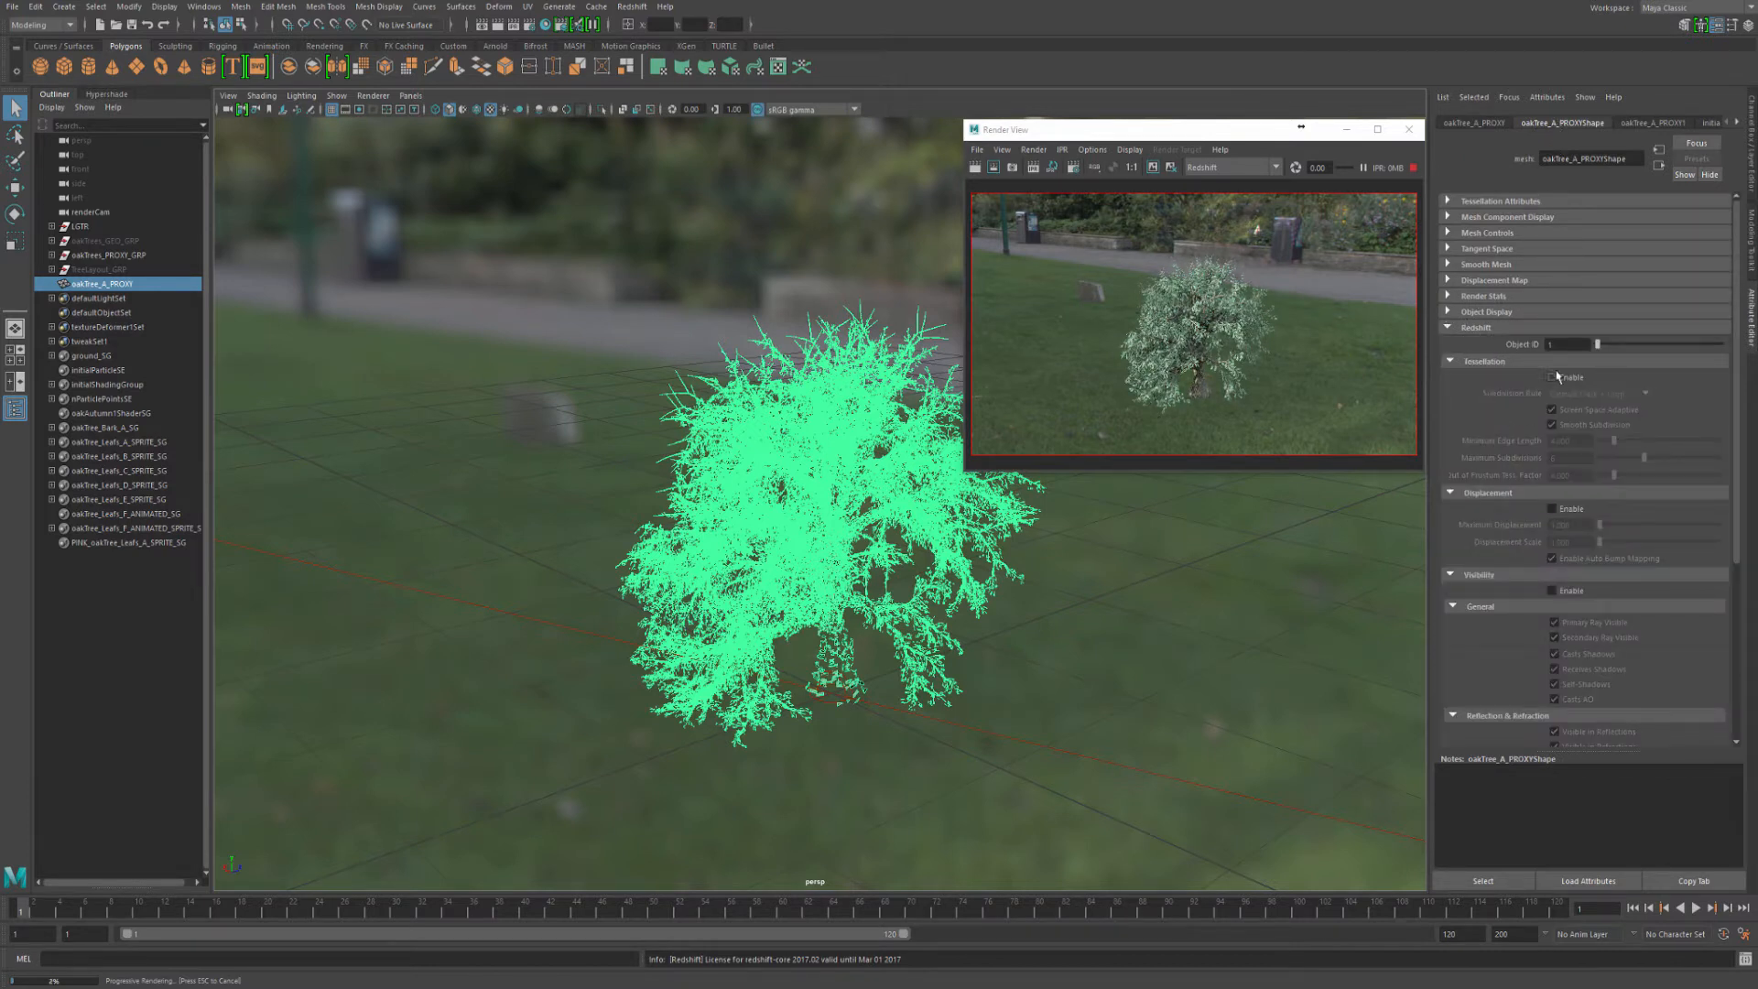
{"action": "left_click", "coordinate": [1550, 344]}
{"action": "left_click", "coordinate": [1553, 592]}
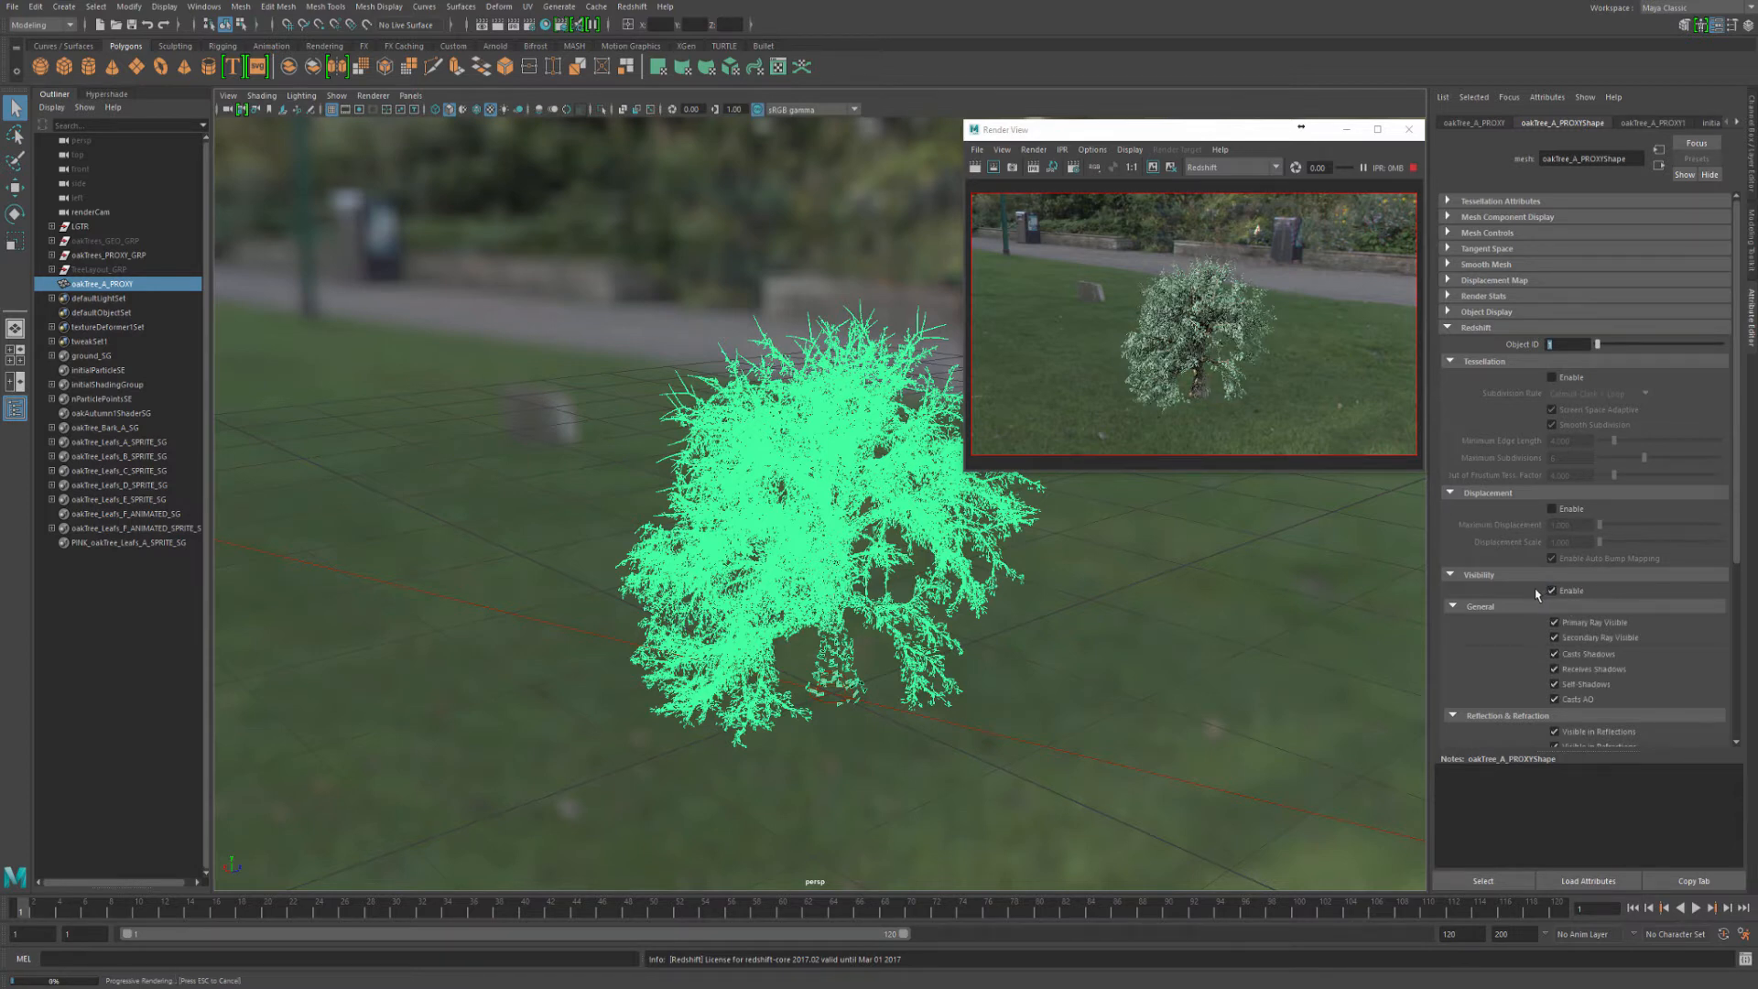
{"action": "left_click", "coordinate": [1583, 625]}
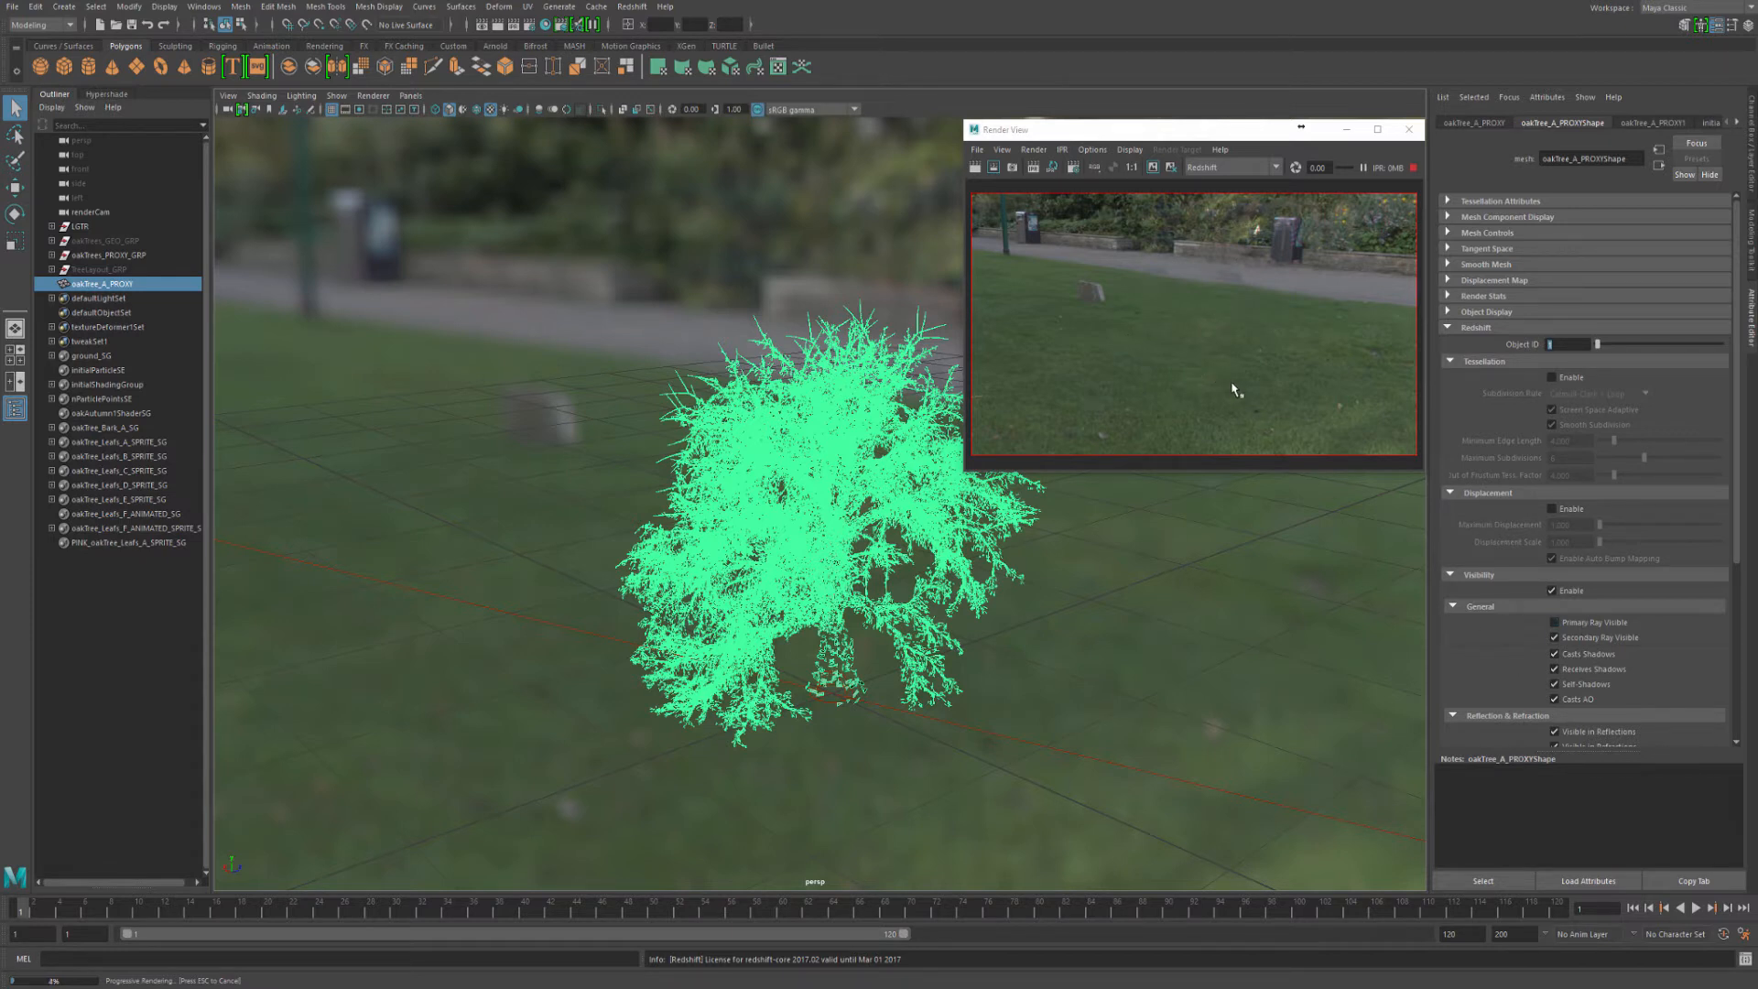
Toggle the proxy's Visibility & Matte override off and on to compare the render, and disable Visibility on its shape
{"action": "left_click", "coordinate": [1653, 123]}
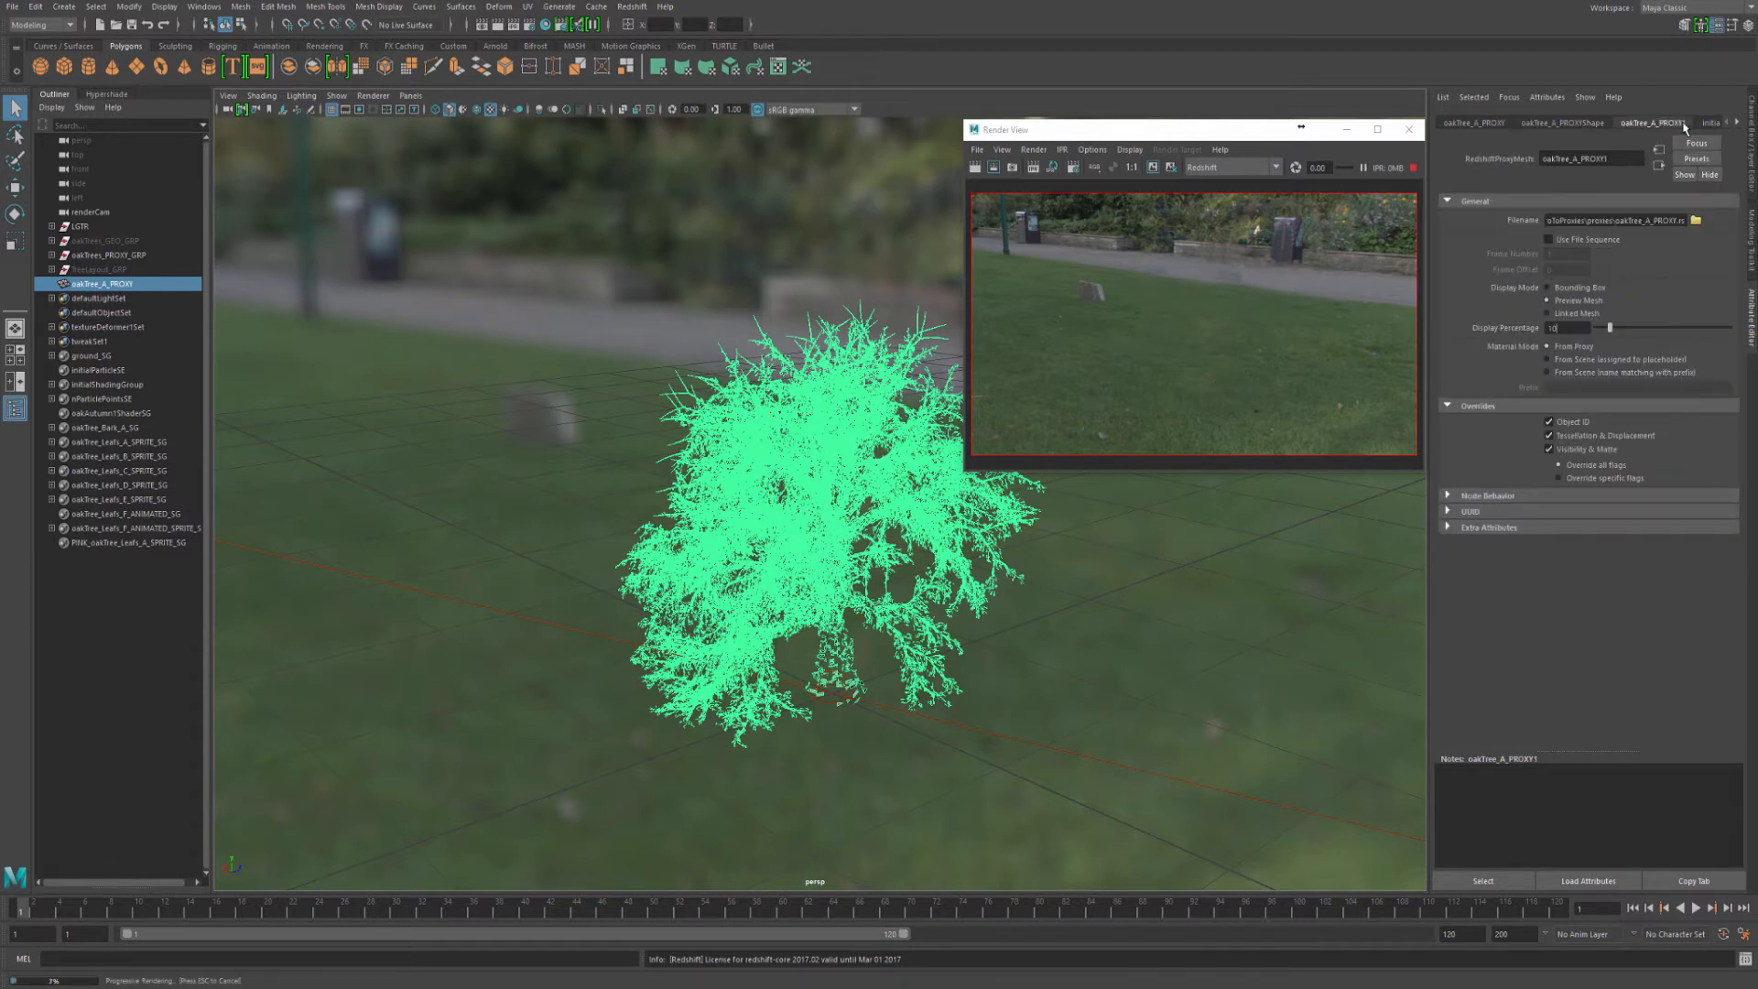
{"action": "left_click", "coordinate": [1571, 450]}
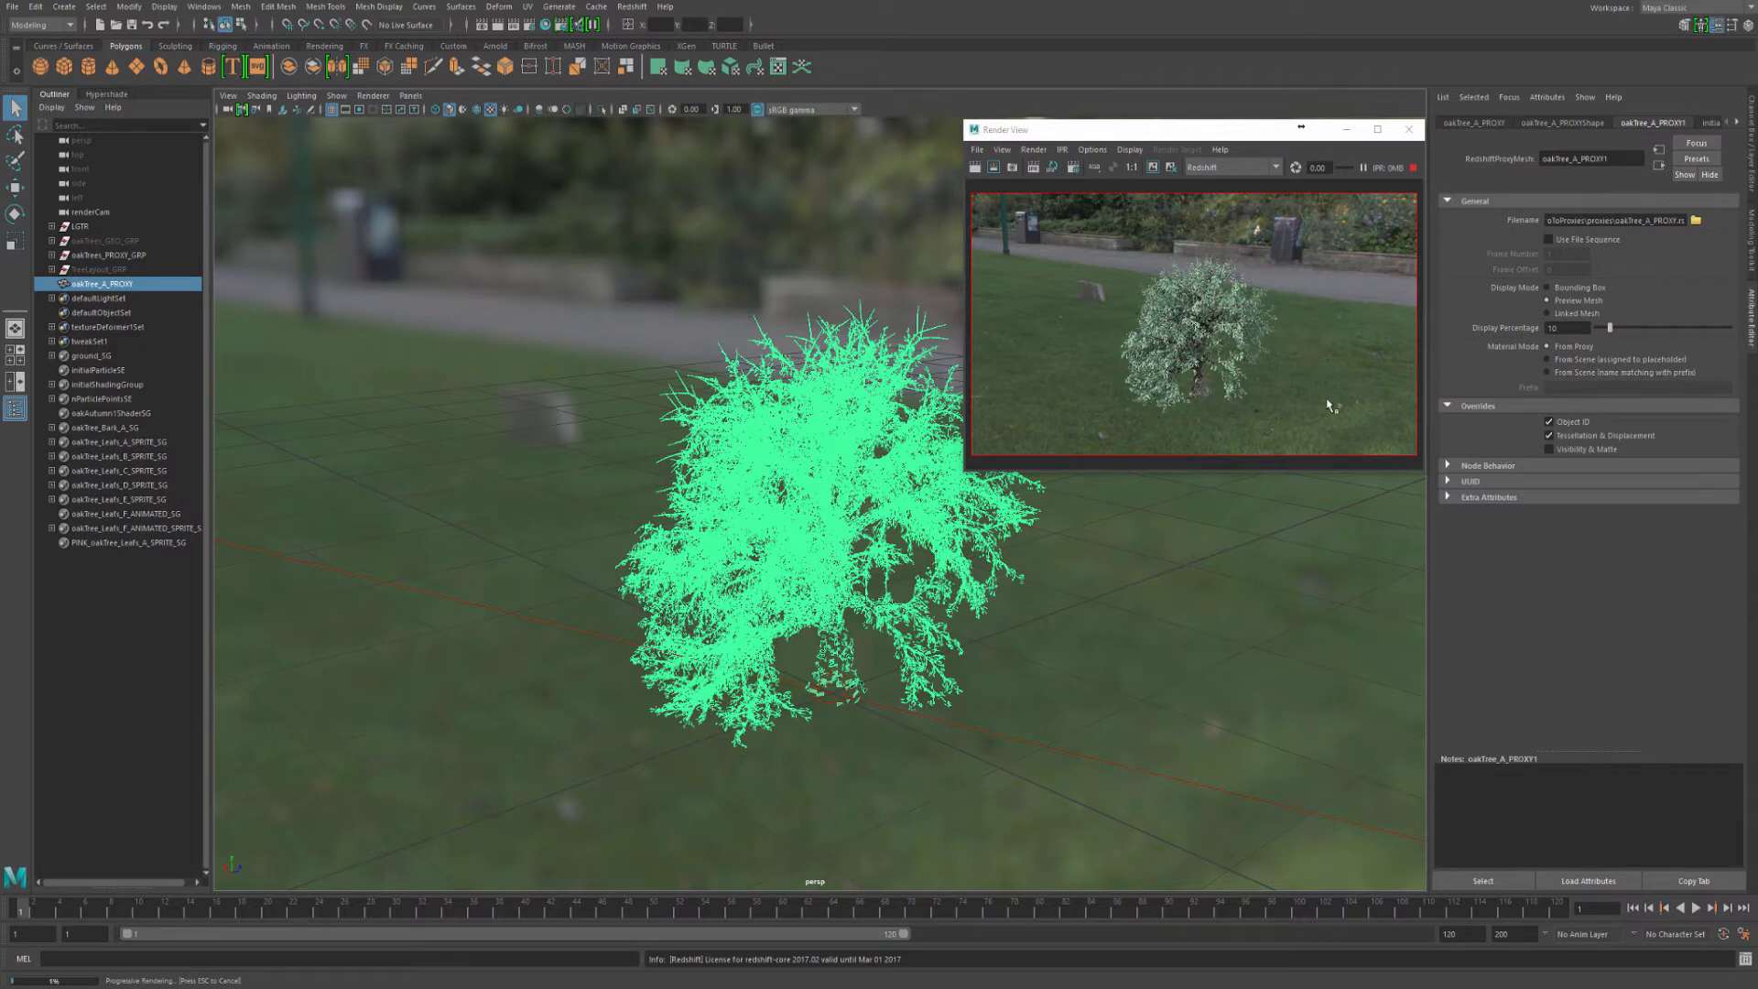
{"action": "left_click", "coordinate": [1548, 449]}
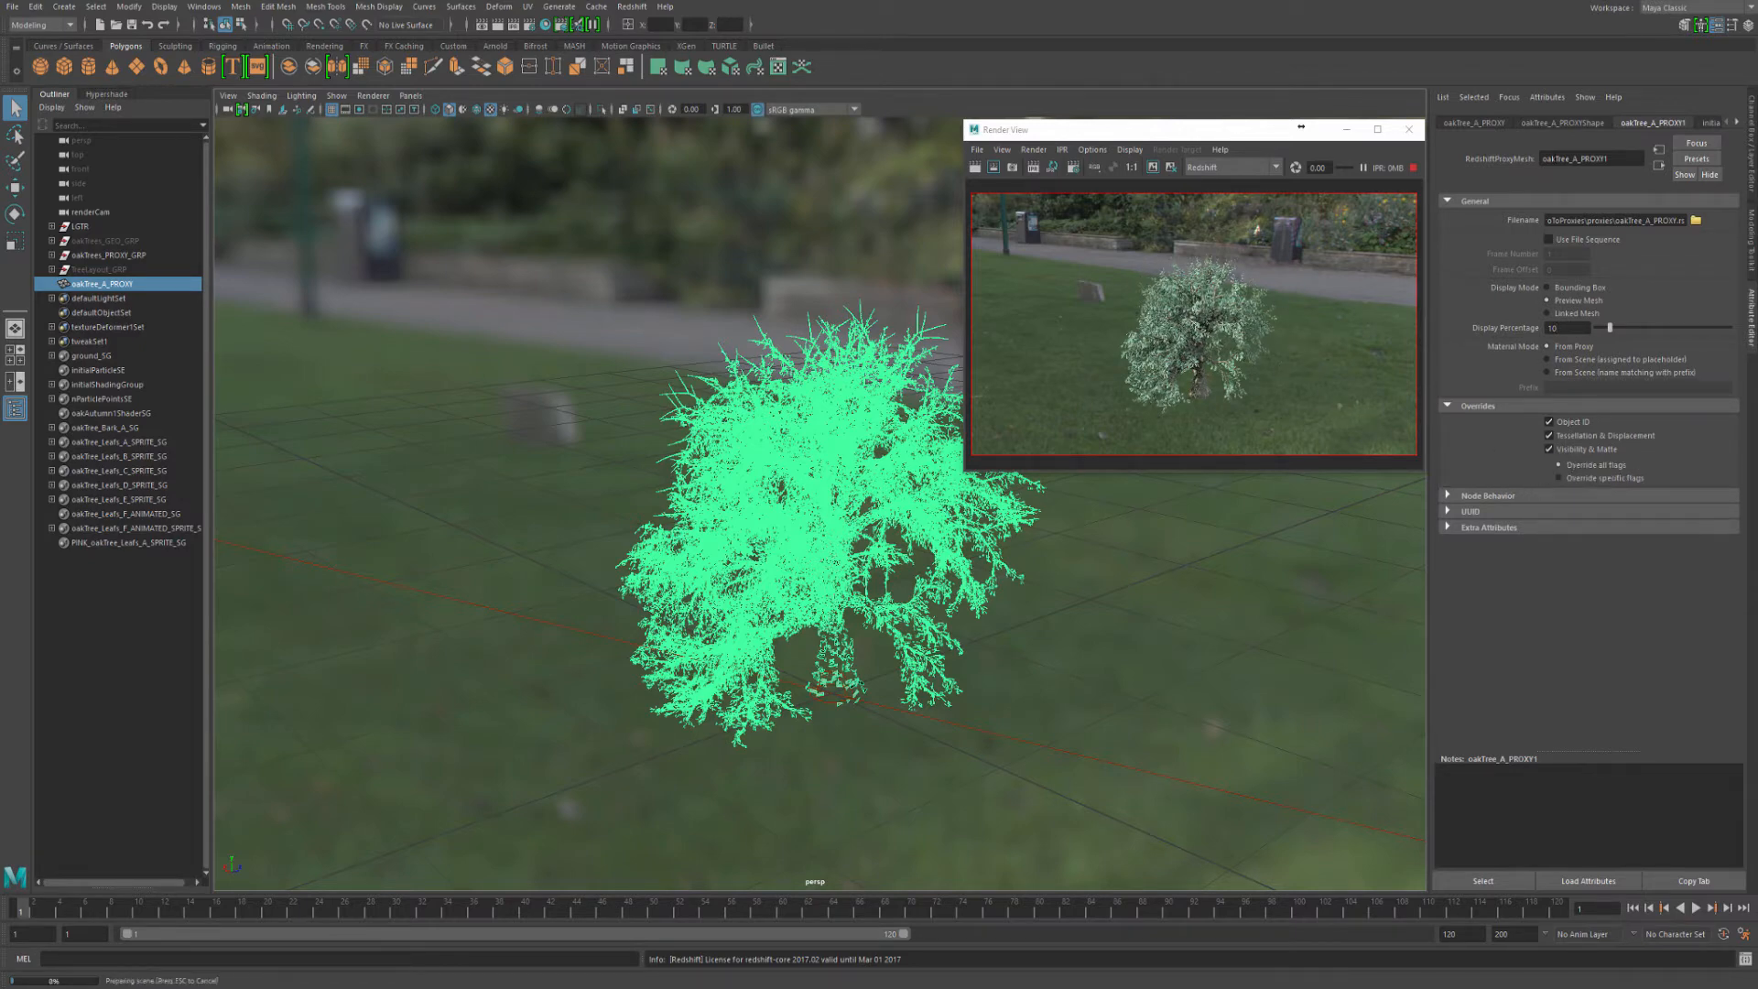
{"action": "left_click", "coordinate": [1563, 124]}
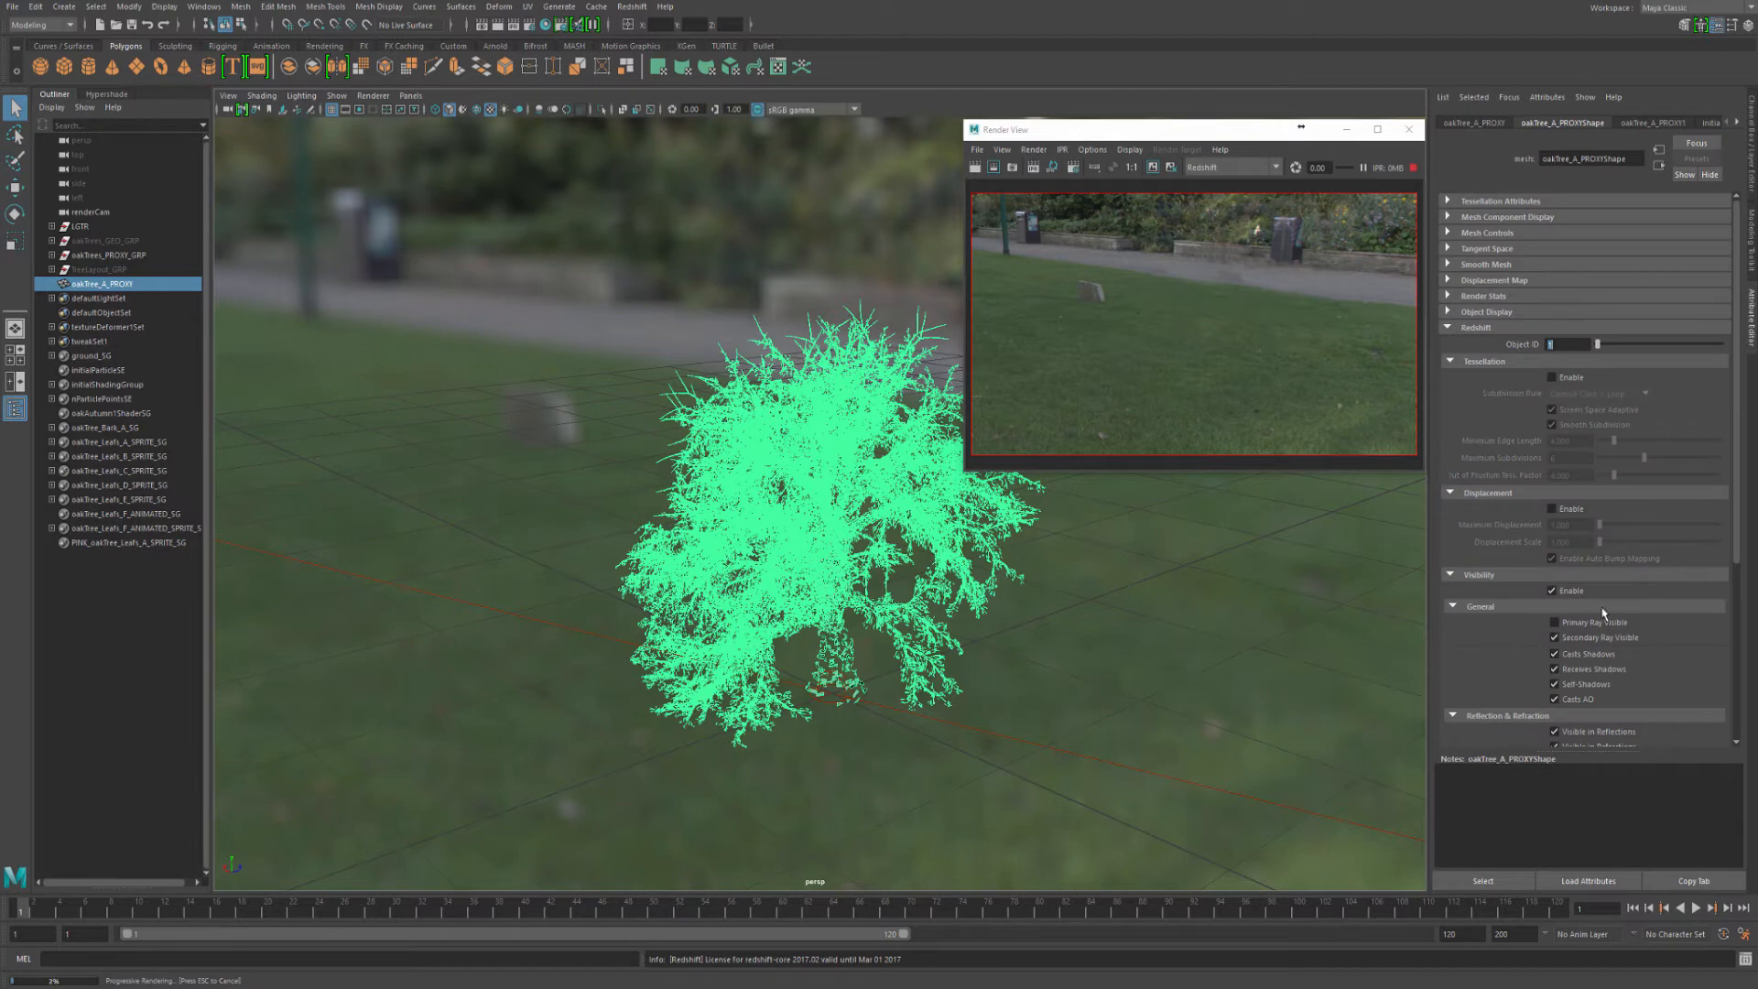
{"action": "left_click", "coordinate": [1571, 591]}
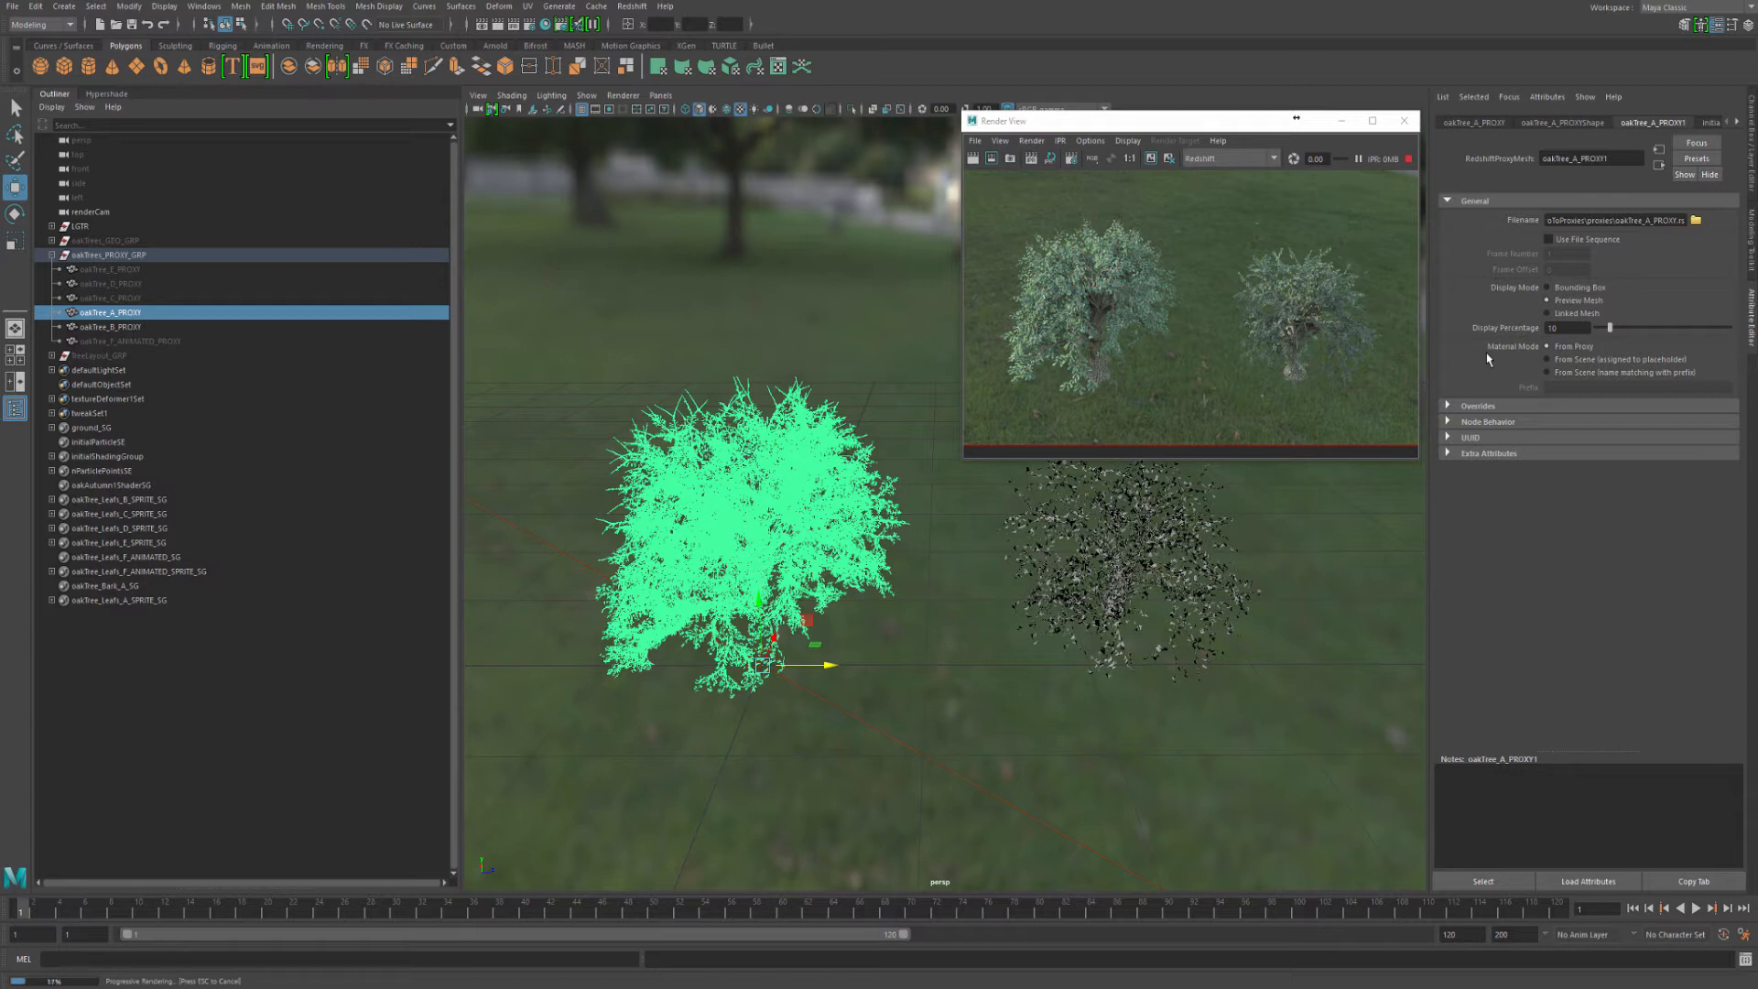
Set oakTree_A_PROXY's material mode to From Scene (assigned to placeholder) and inspect the lambert1 material assigned to it
{"action": "left_click", "coordinate": [1548, 360]}
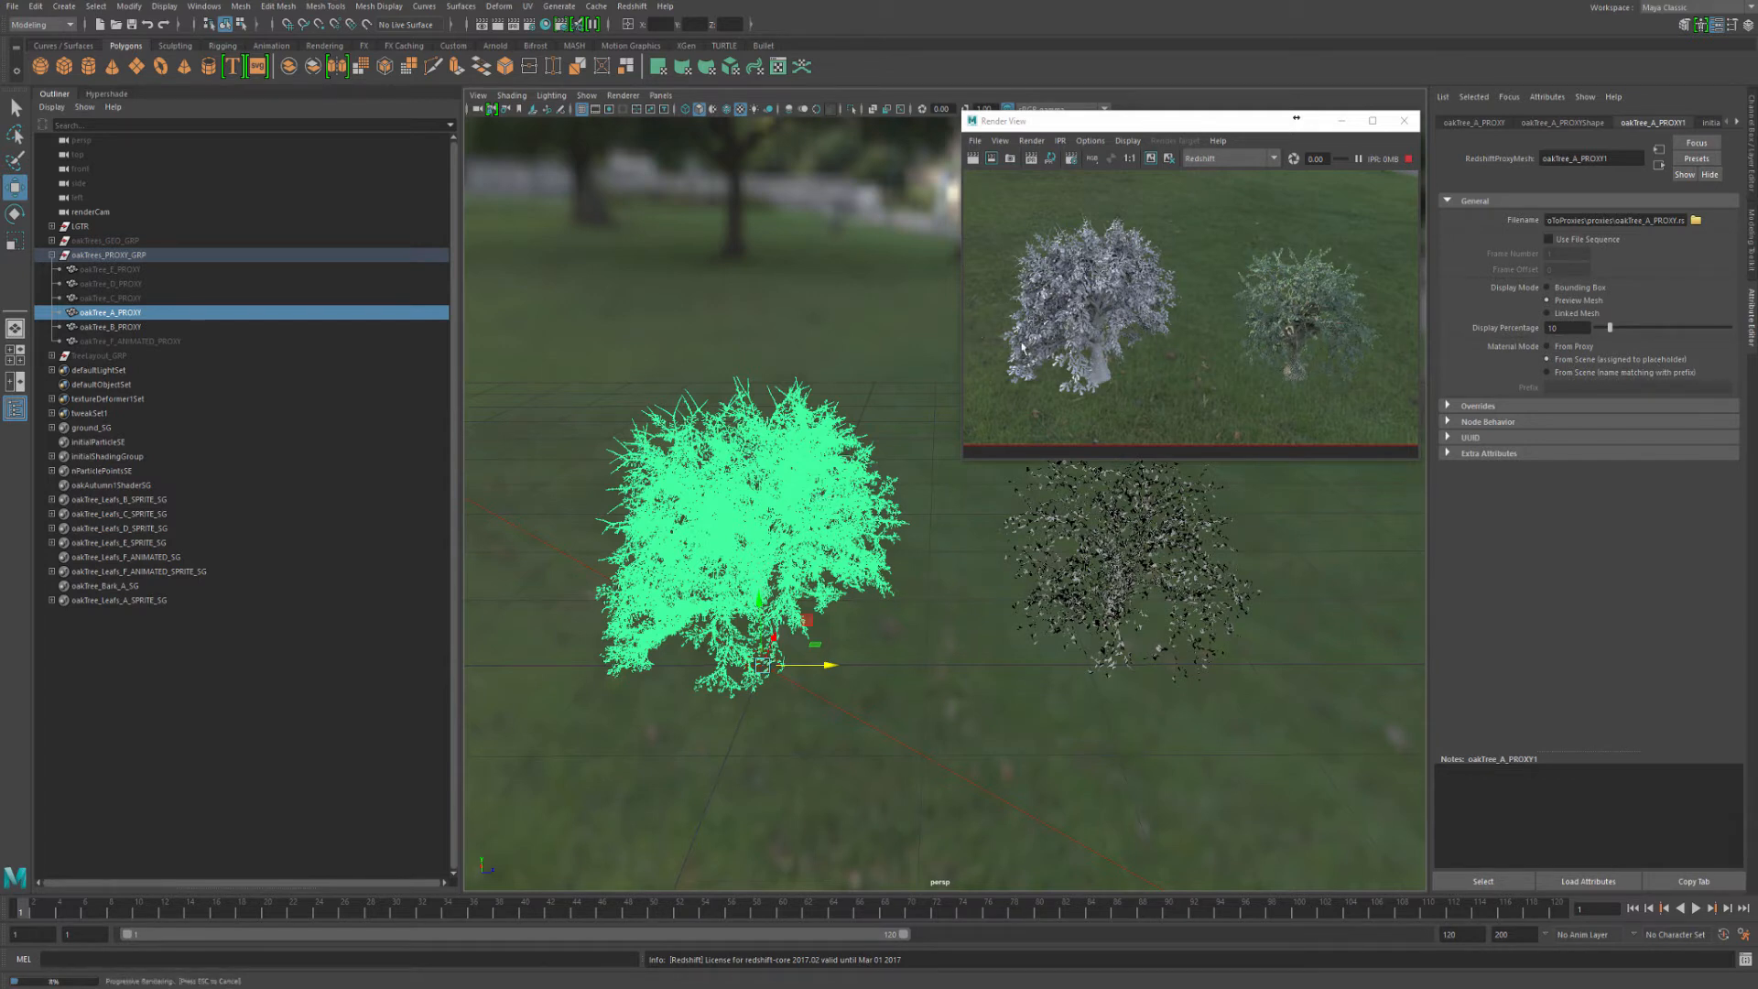
{"action": "scroll", "coordinate": [1654, 128], "scroll_direction": "down", "scroll_amount": 2}
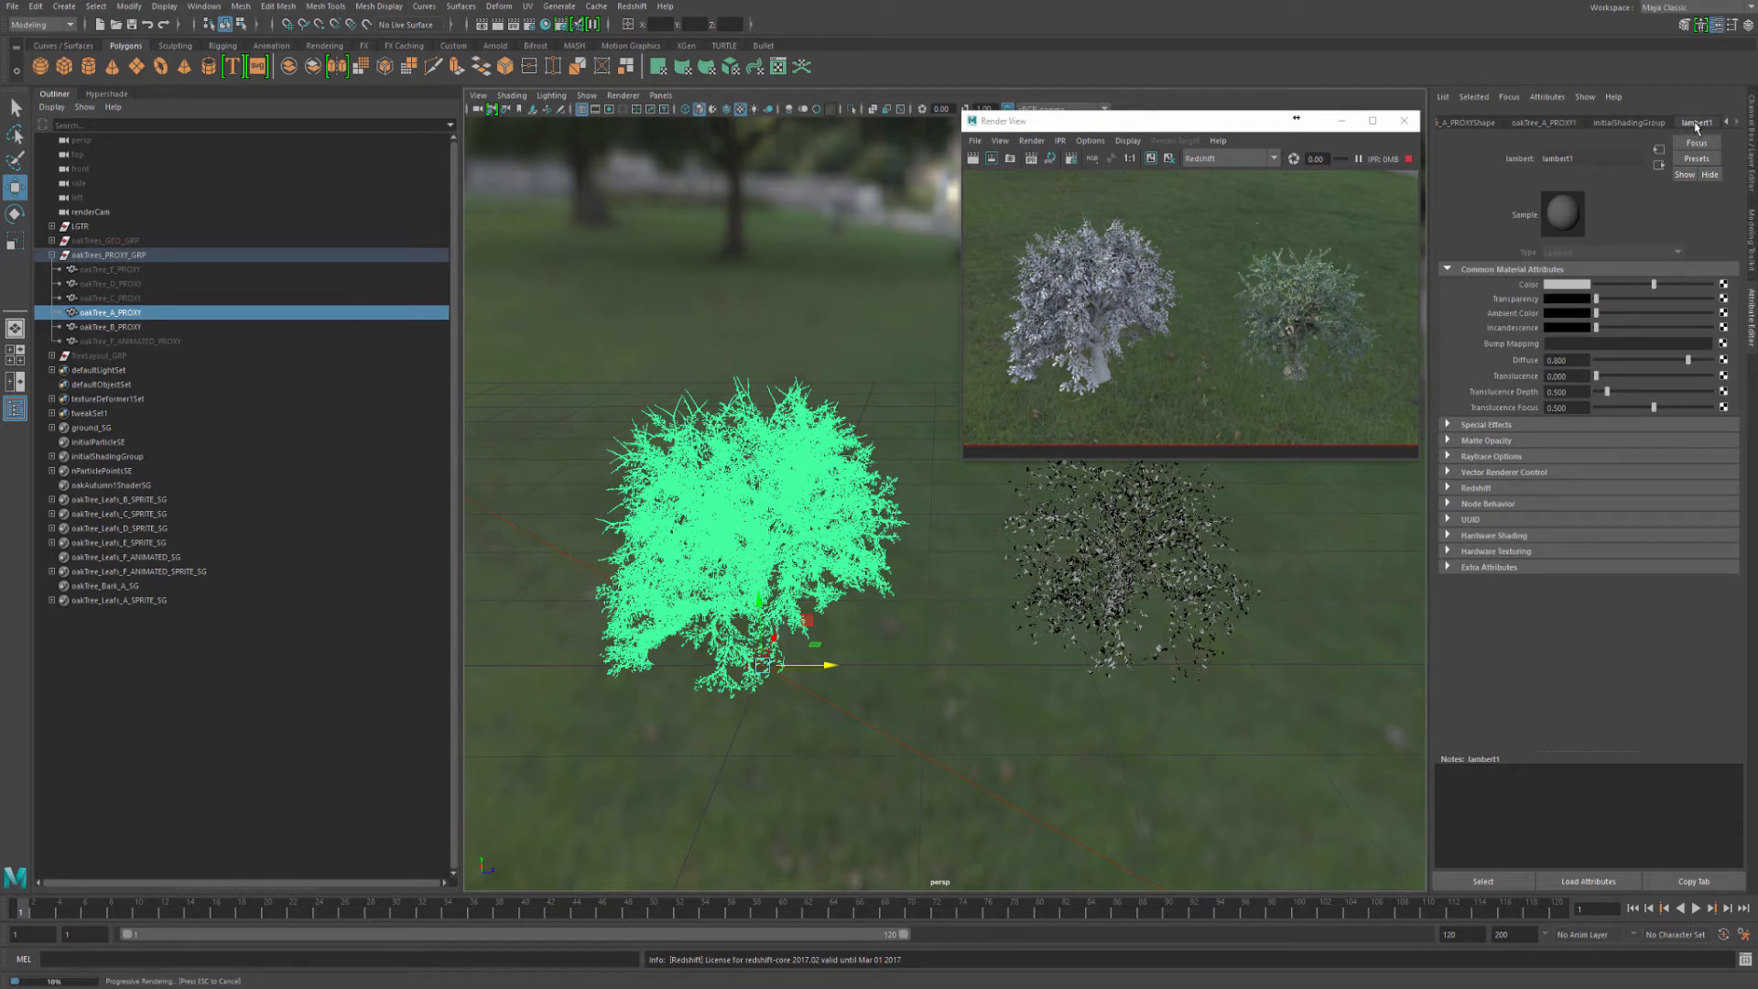
{"action": "scroll", "coordinate": [1699, 125], "scroll_direction": "up", "scroll_amount": 2}
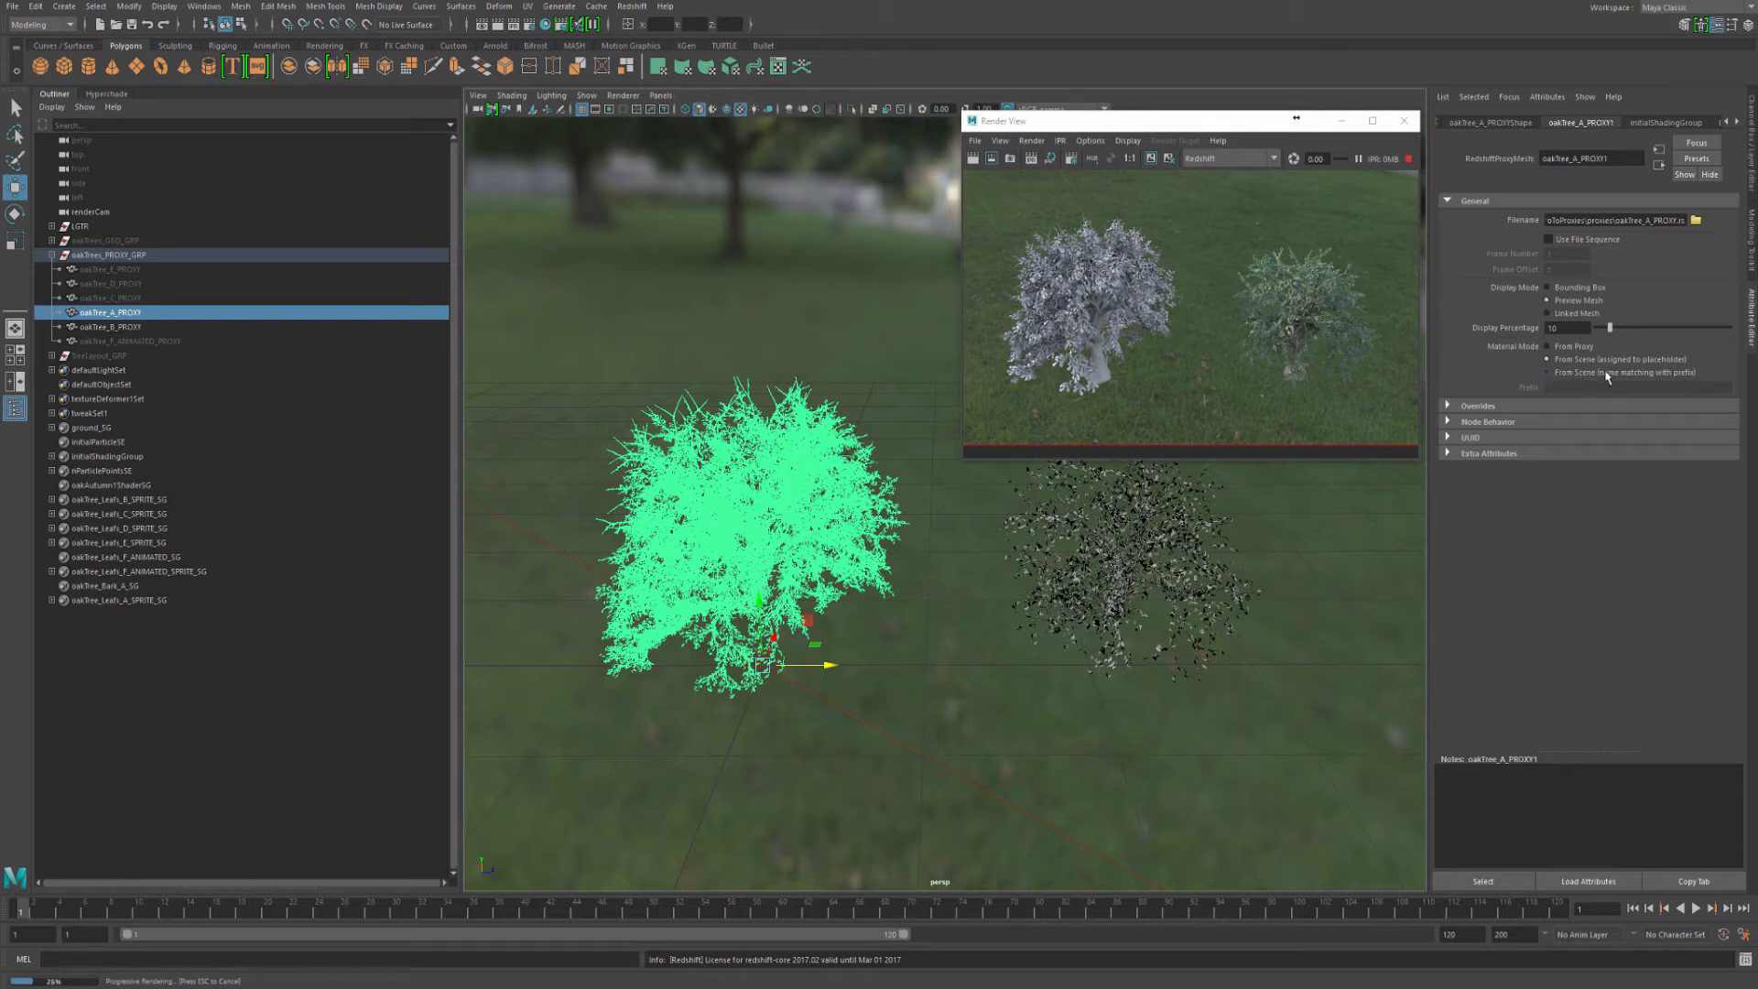
Set oakTree_A_PROXY's material mode to From Scene (name matching with prefix)
{"action": "left_click", "coordinate": [1634, 373]}
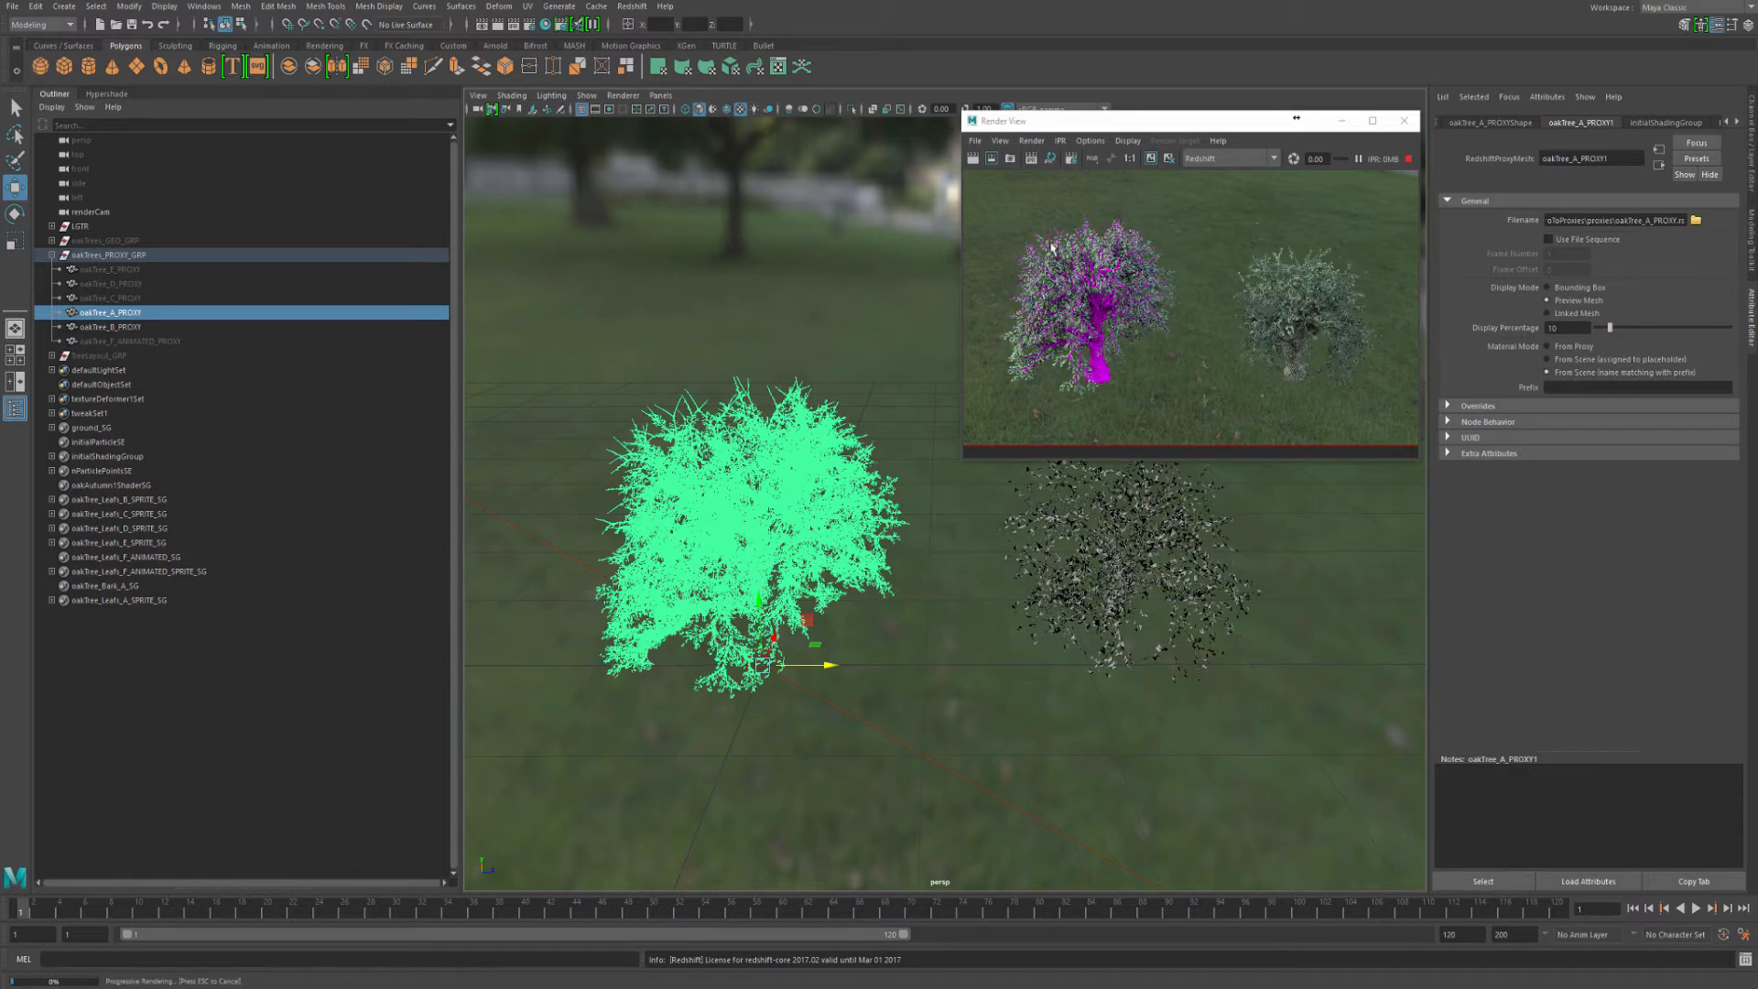
Inspect oakTree_A_PROXY's bark in the render and set oakTree_B_PROXY's material mode to From Scene (name matching with prefix)
{"action": "scroll", "coordinate": [1126, 329], "scroll_direction": "up", "scroll_amount": 5}
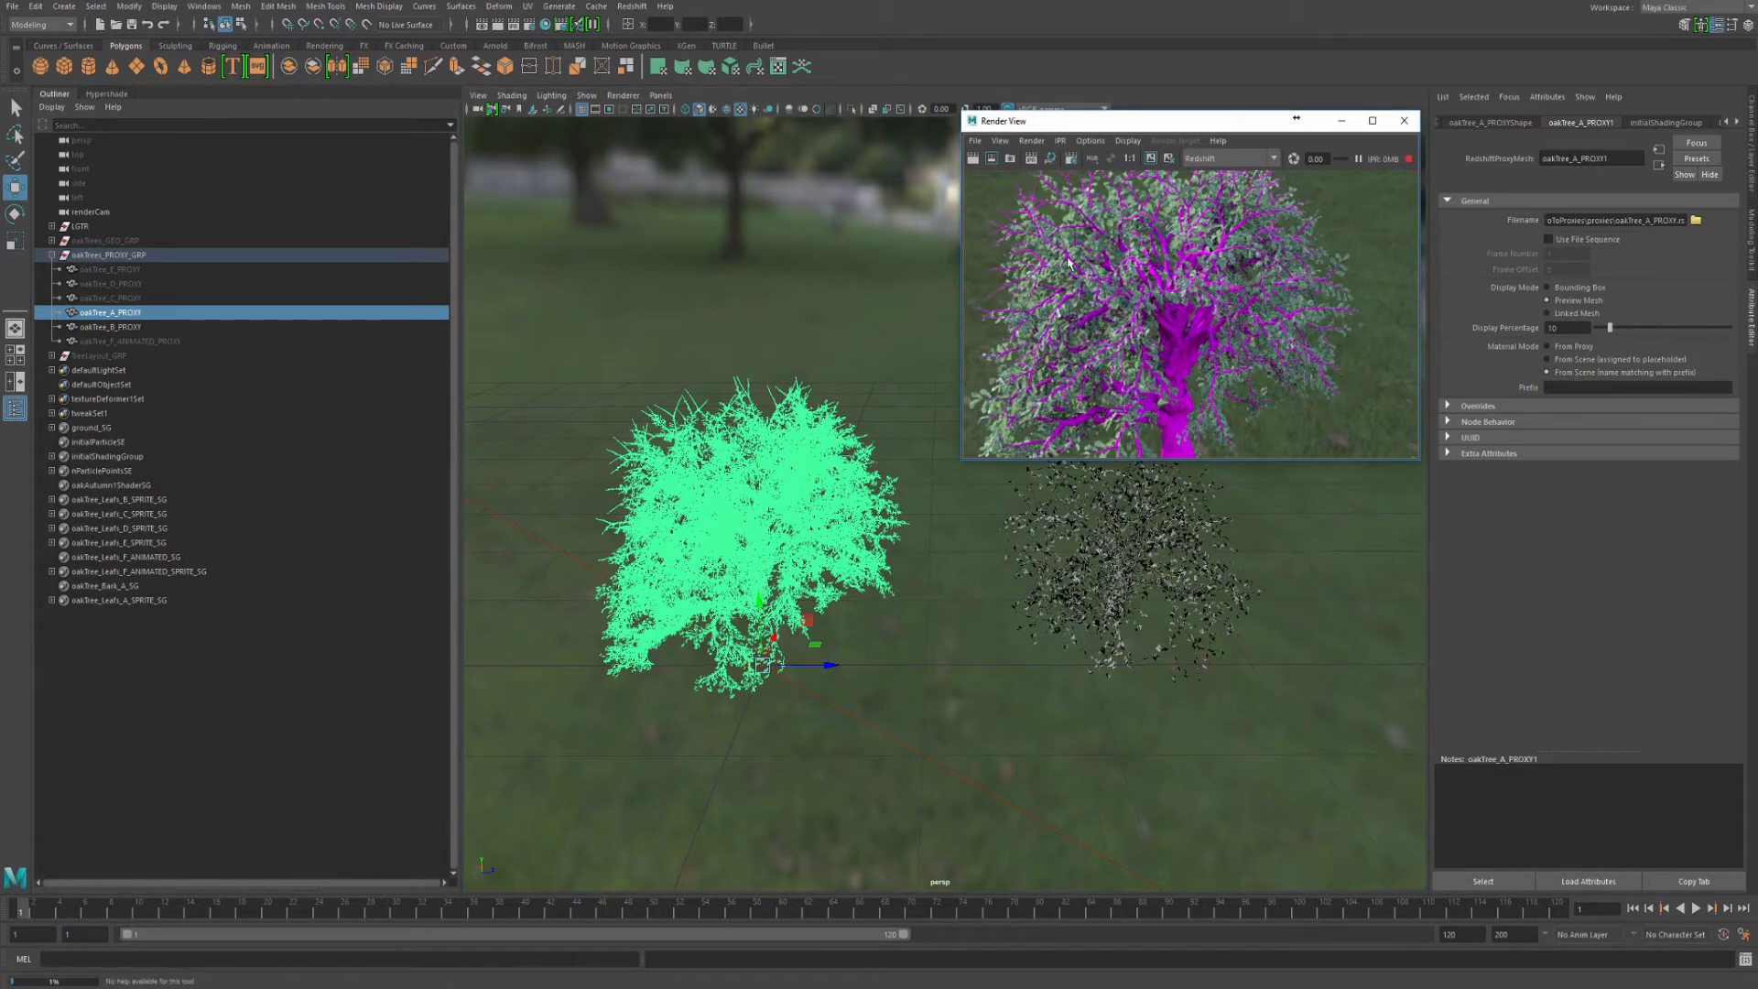
{"action": "scroll", "coordinate": [1071, 265], "scroll_direction": "up", "scroll_amount": 3}
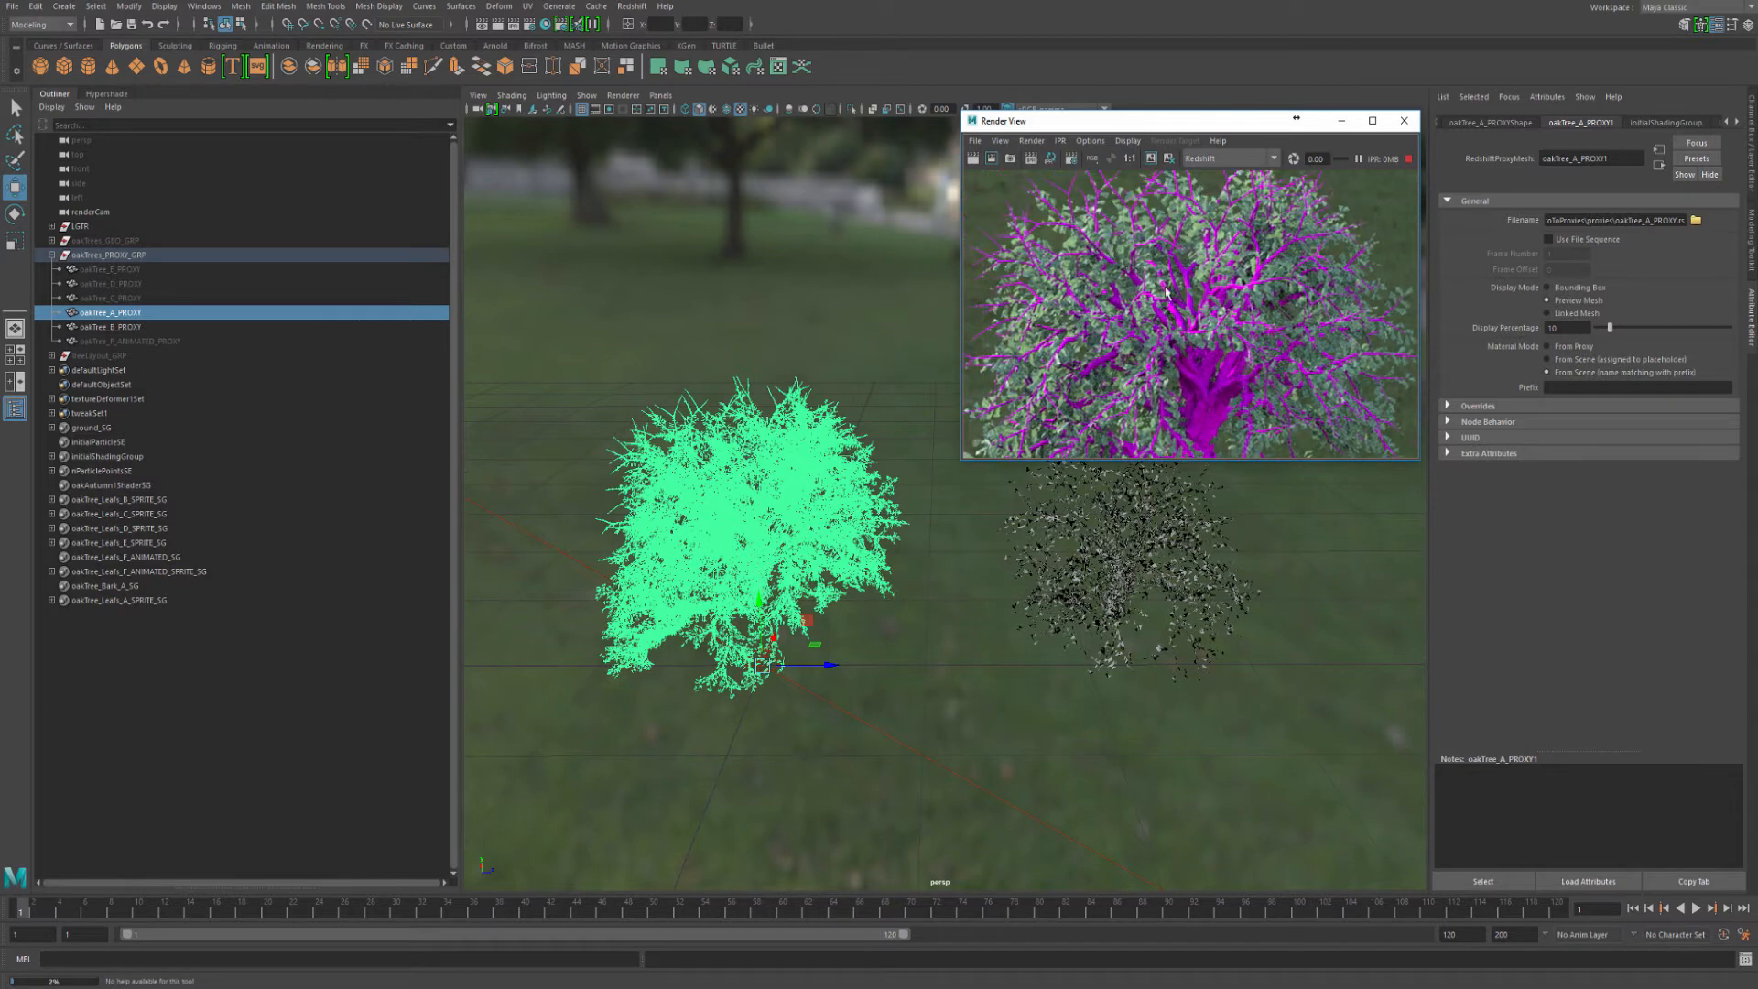
{"action": "scroll", "coordinate": [1172, 288], "scroll_direction": "up", "scroll_amount": 2}
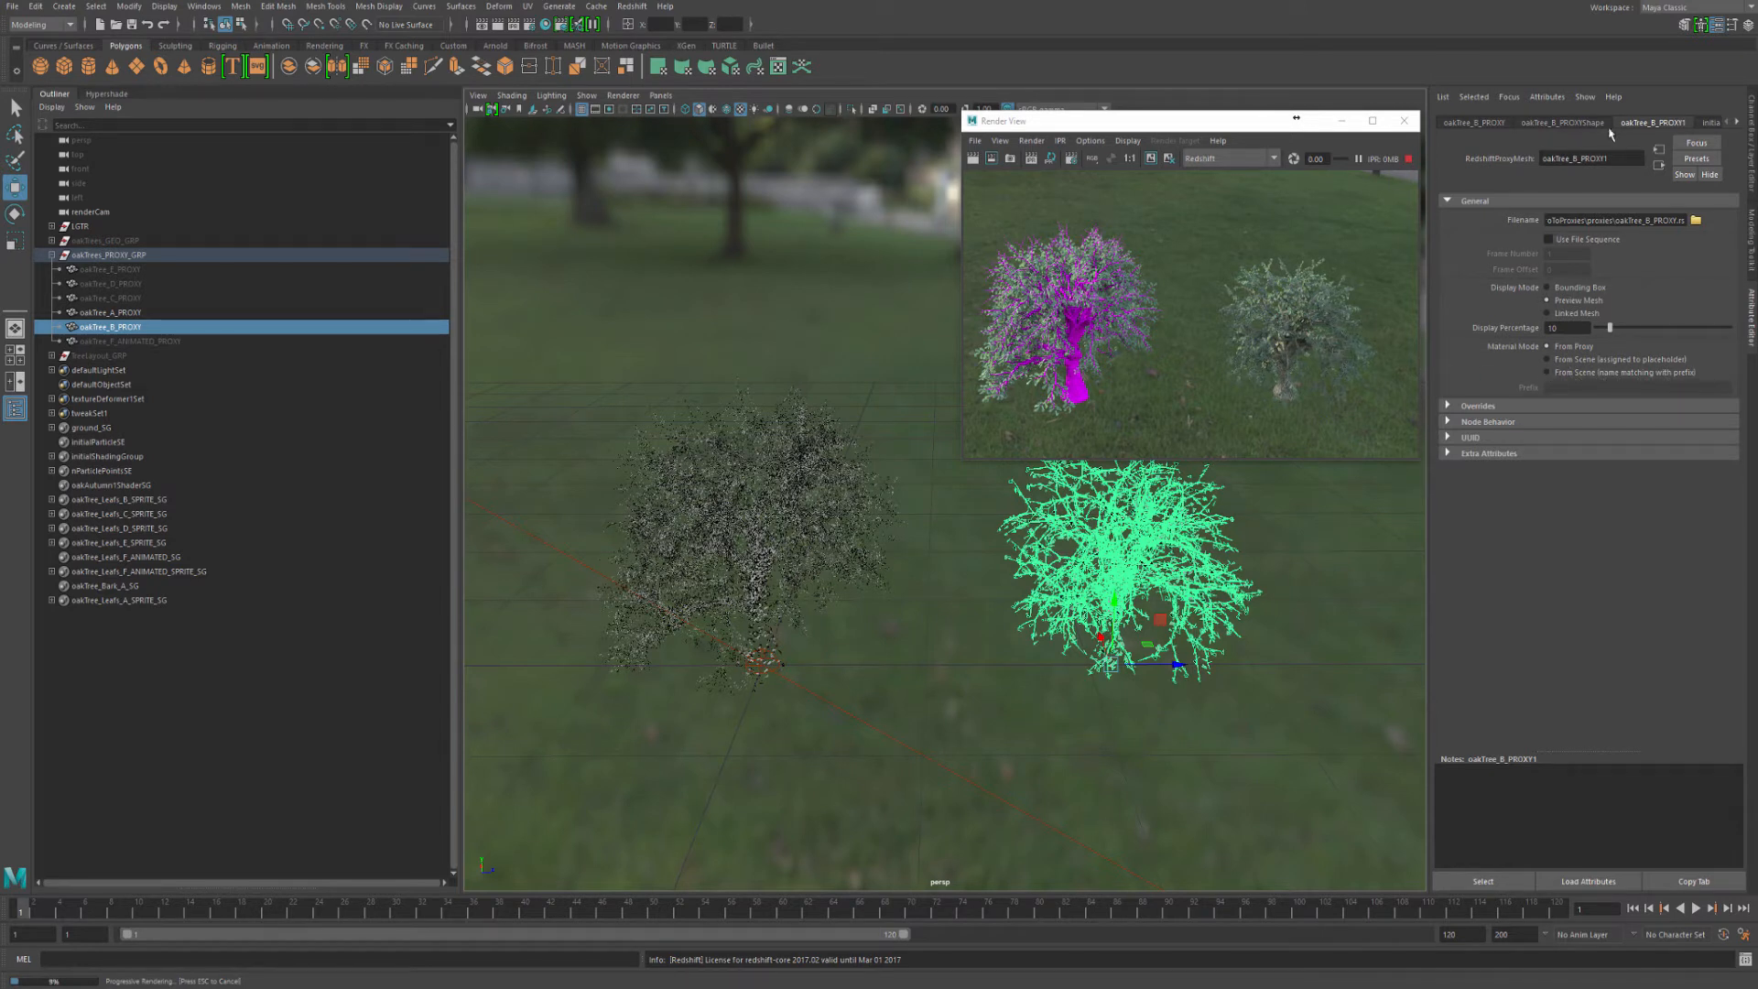
{"action": "left_click", "coordinate": [1639, 373]}
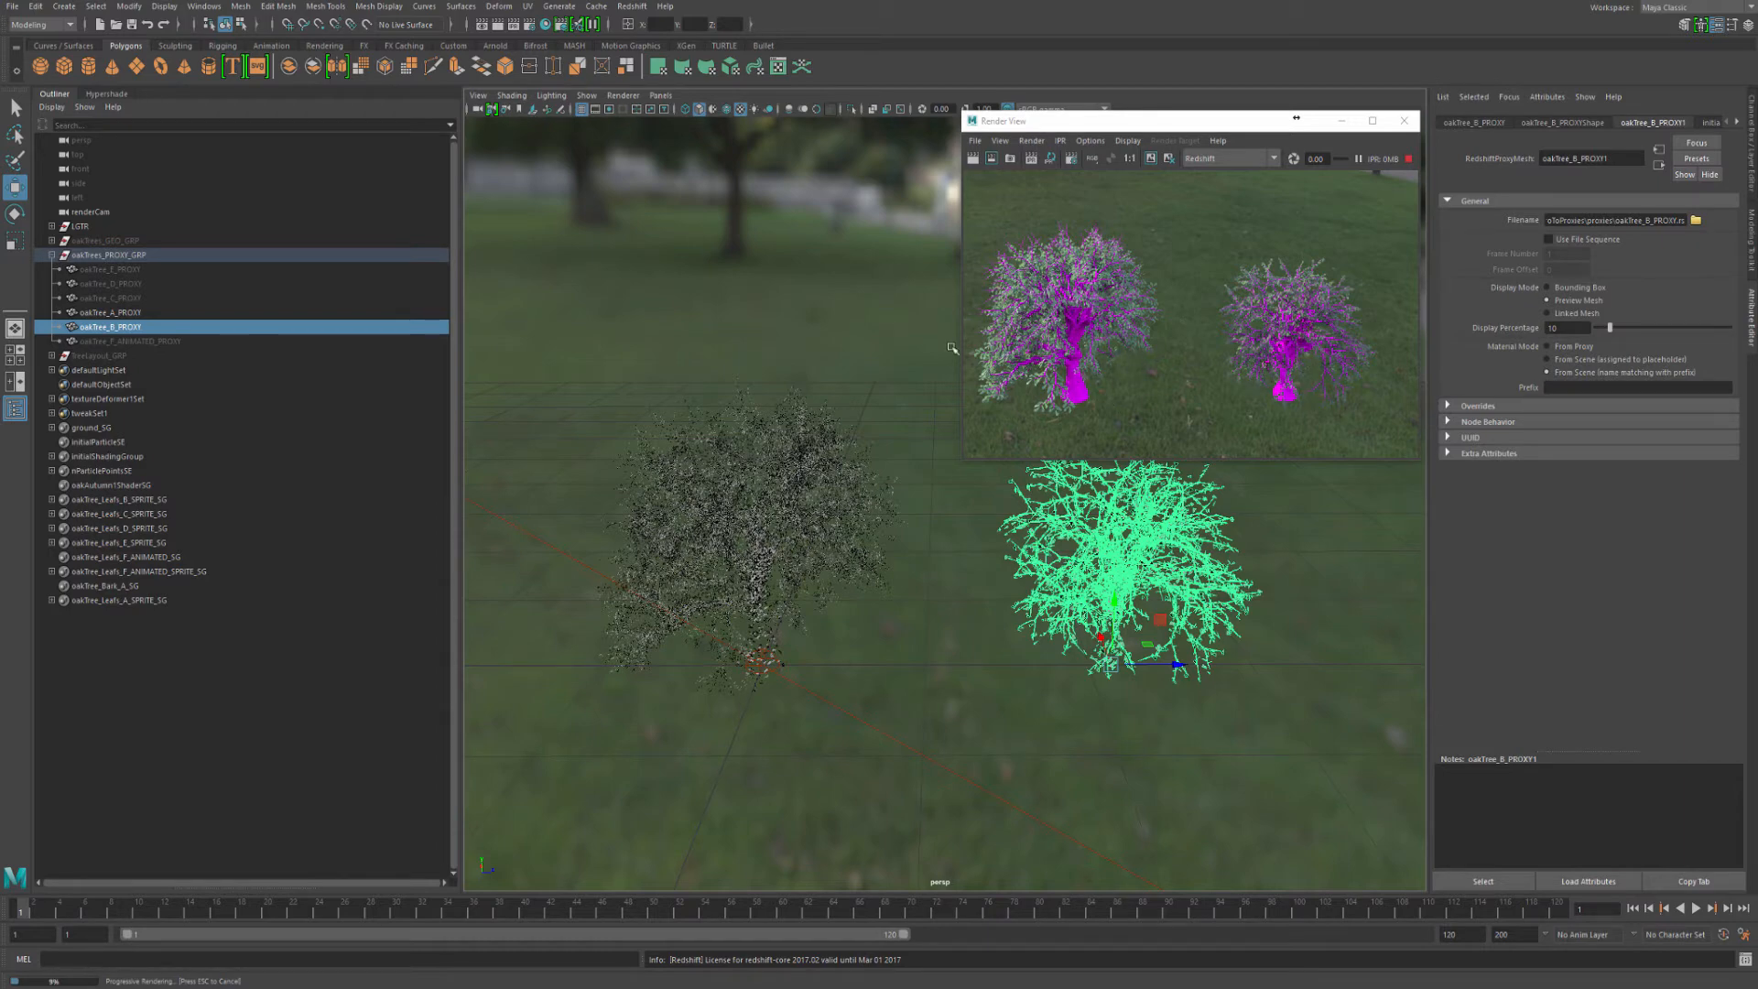
Rename the bark shading group to A_oakTree_Bark_A_SG and set oakTree_A_PROXY's material prefix to A_
{"action": "left_click", "coordinate": [116, 95]}
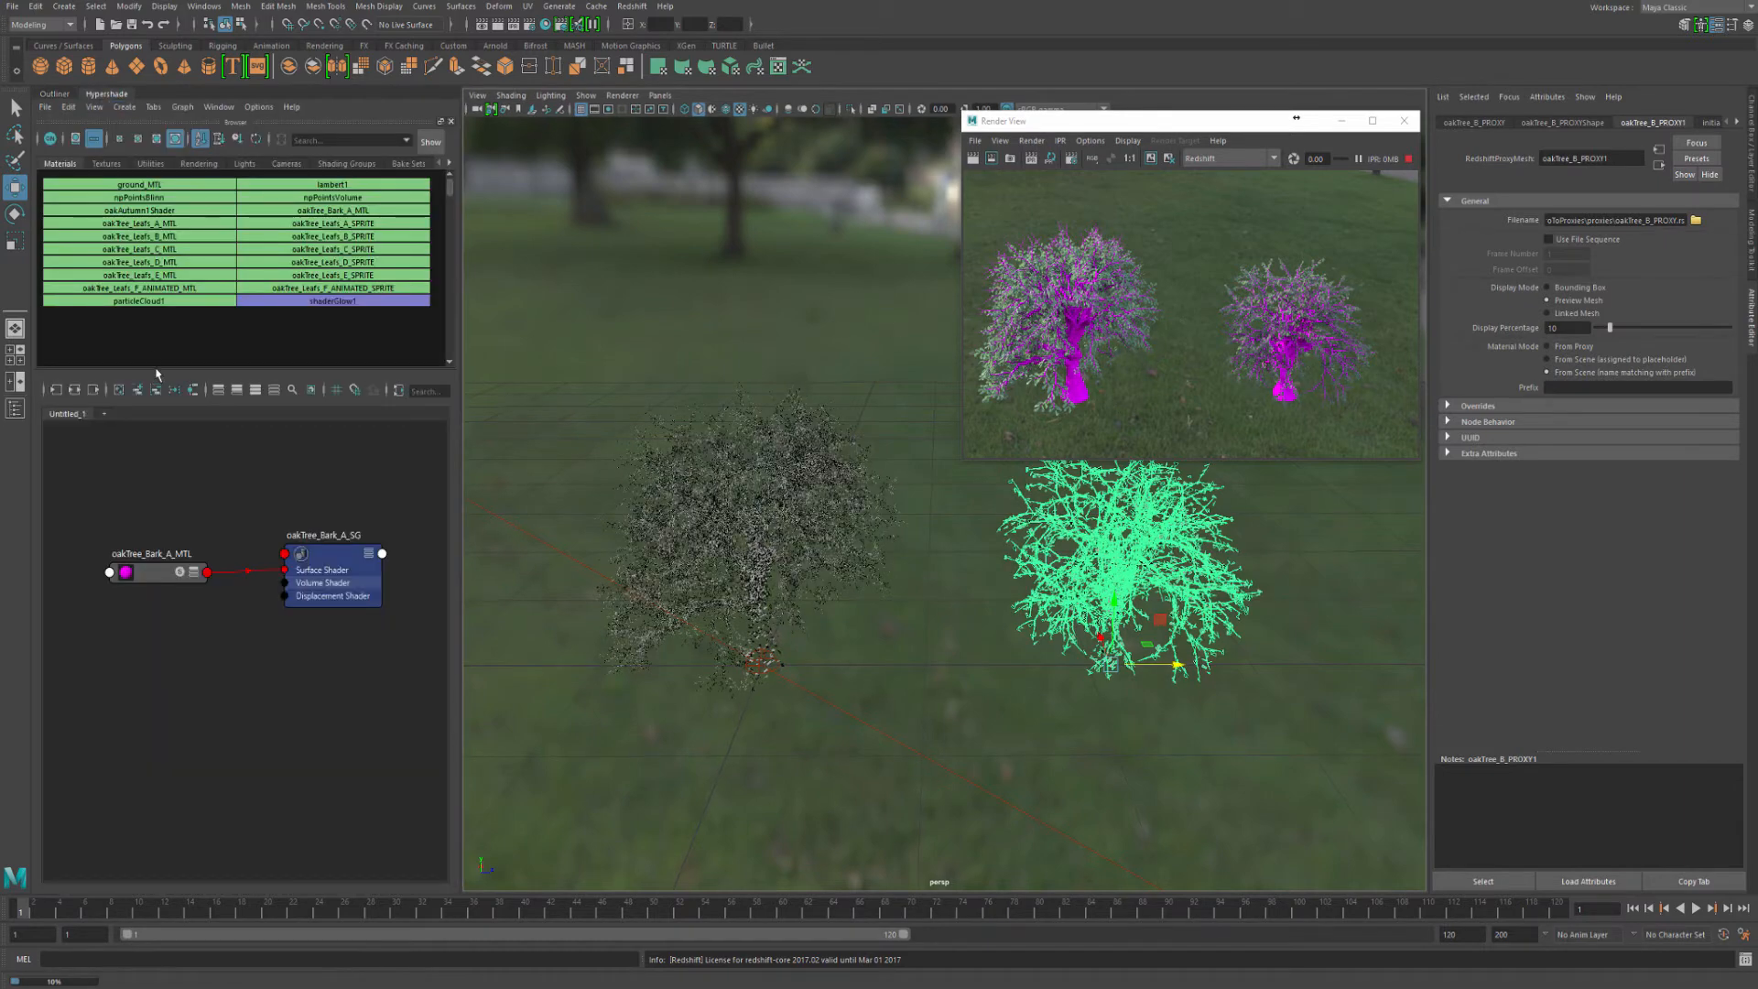
{"action": "mouse_move", "coordinate": [147, 570]}
{"action": "left_mouse_down"}
{"action": "mouse_move", "coordinate": [128, 567]}
{"action": "mouse_move", "coordinate": [182, 572]}
{"action": "left_mouse_up"}
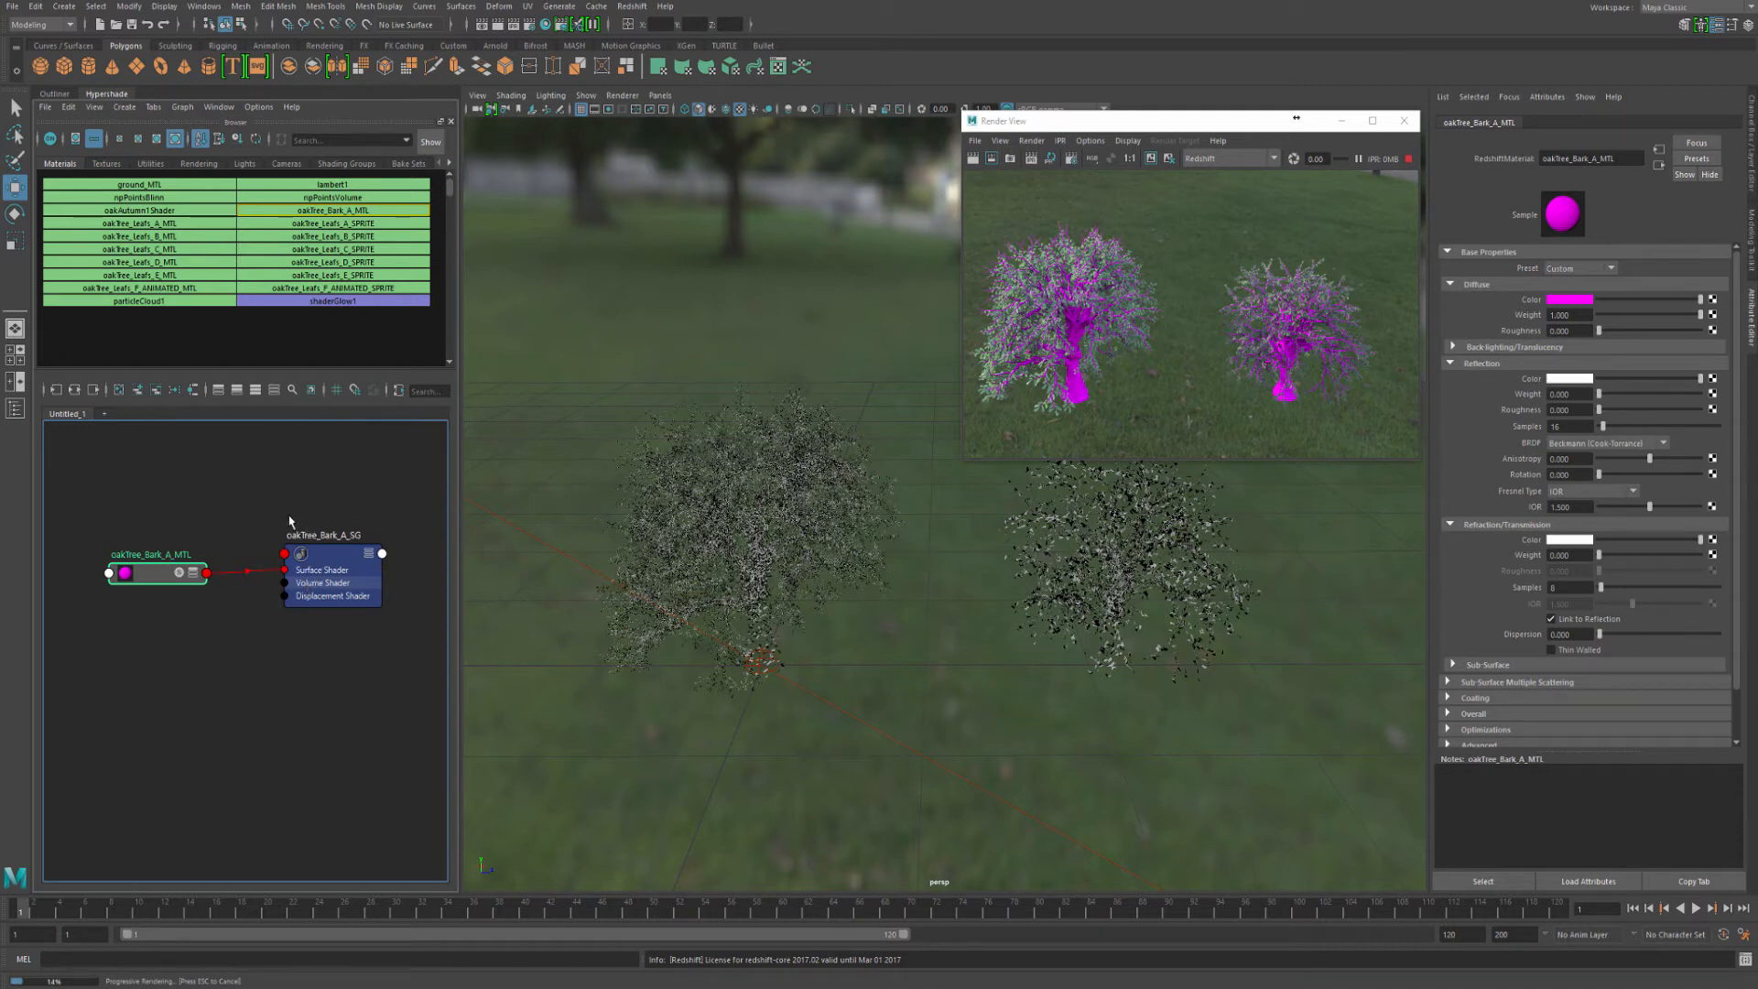
{"action": "double_click", "coordinate": [343, 538]}
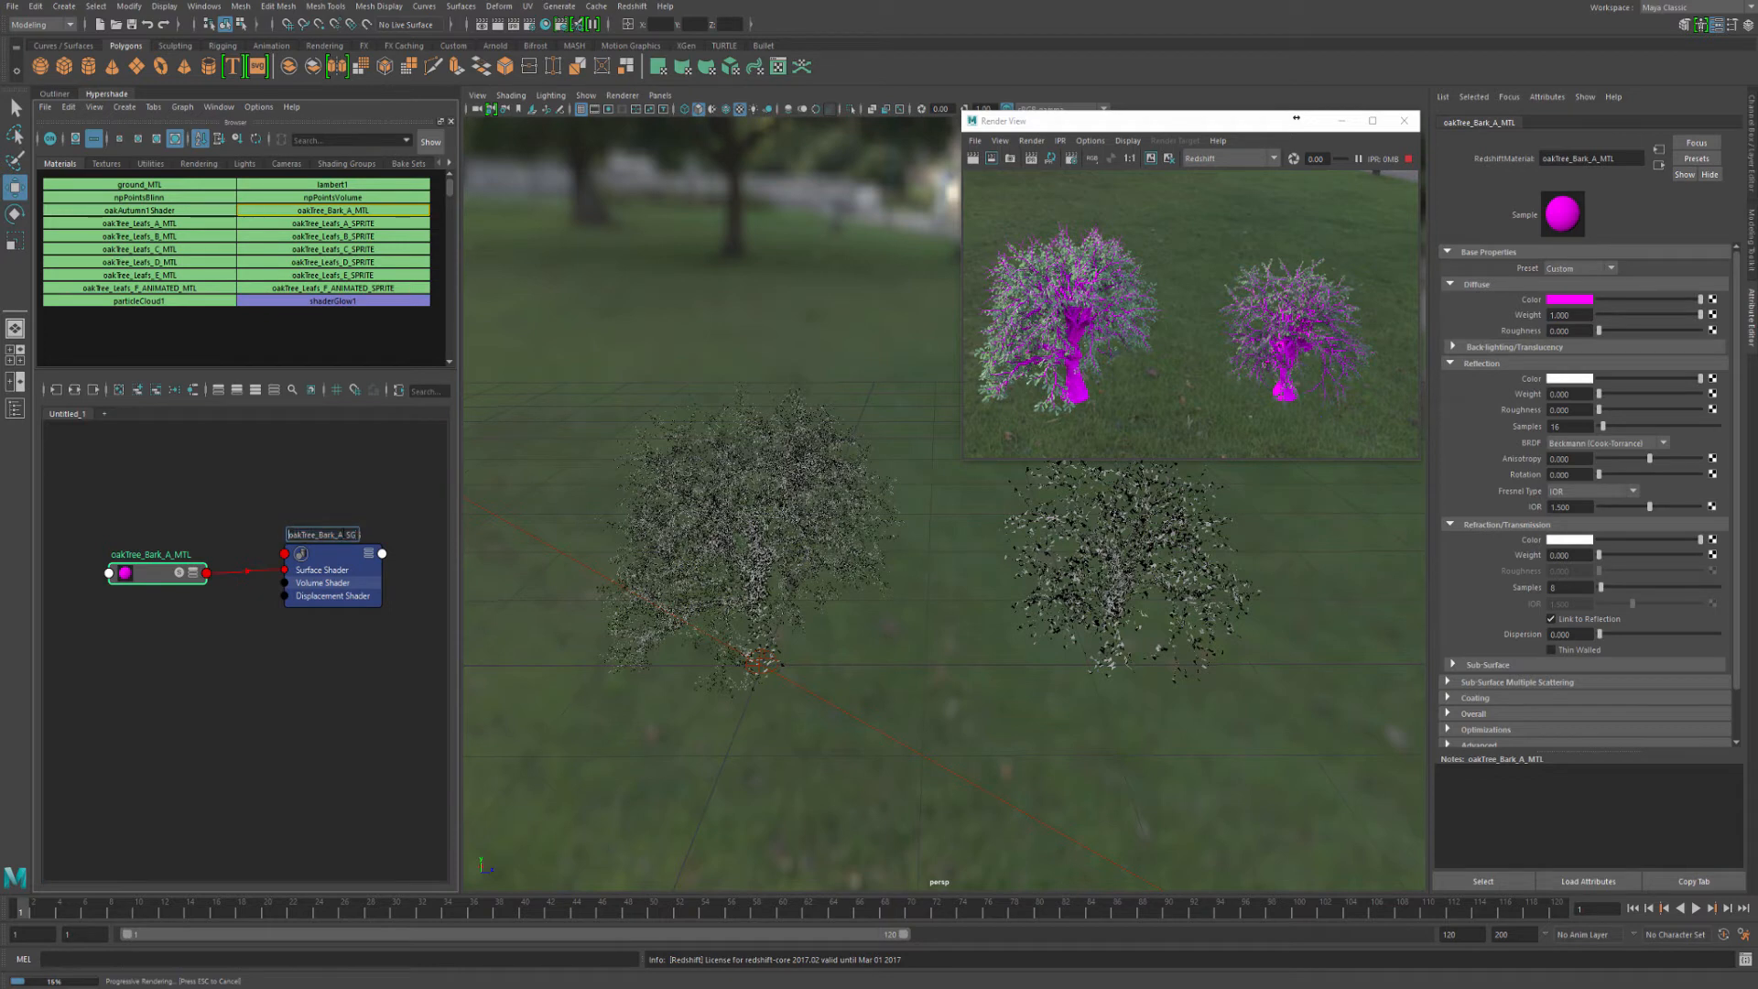
{"action": "left_click", "coordinate": [290, 534]}
{"action": "type", "text": "A_"}
{"action": "key", "text": "Return"}
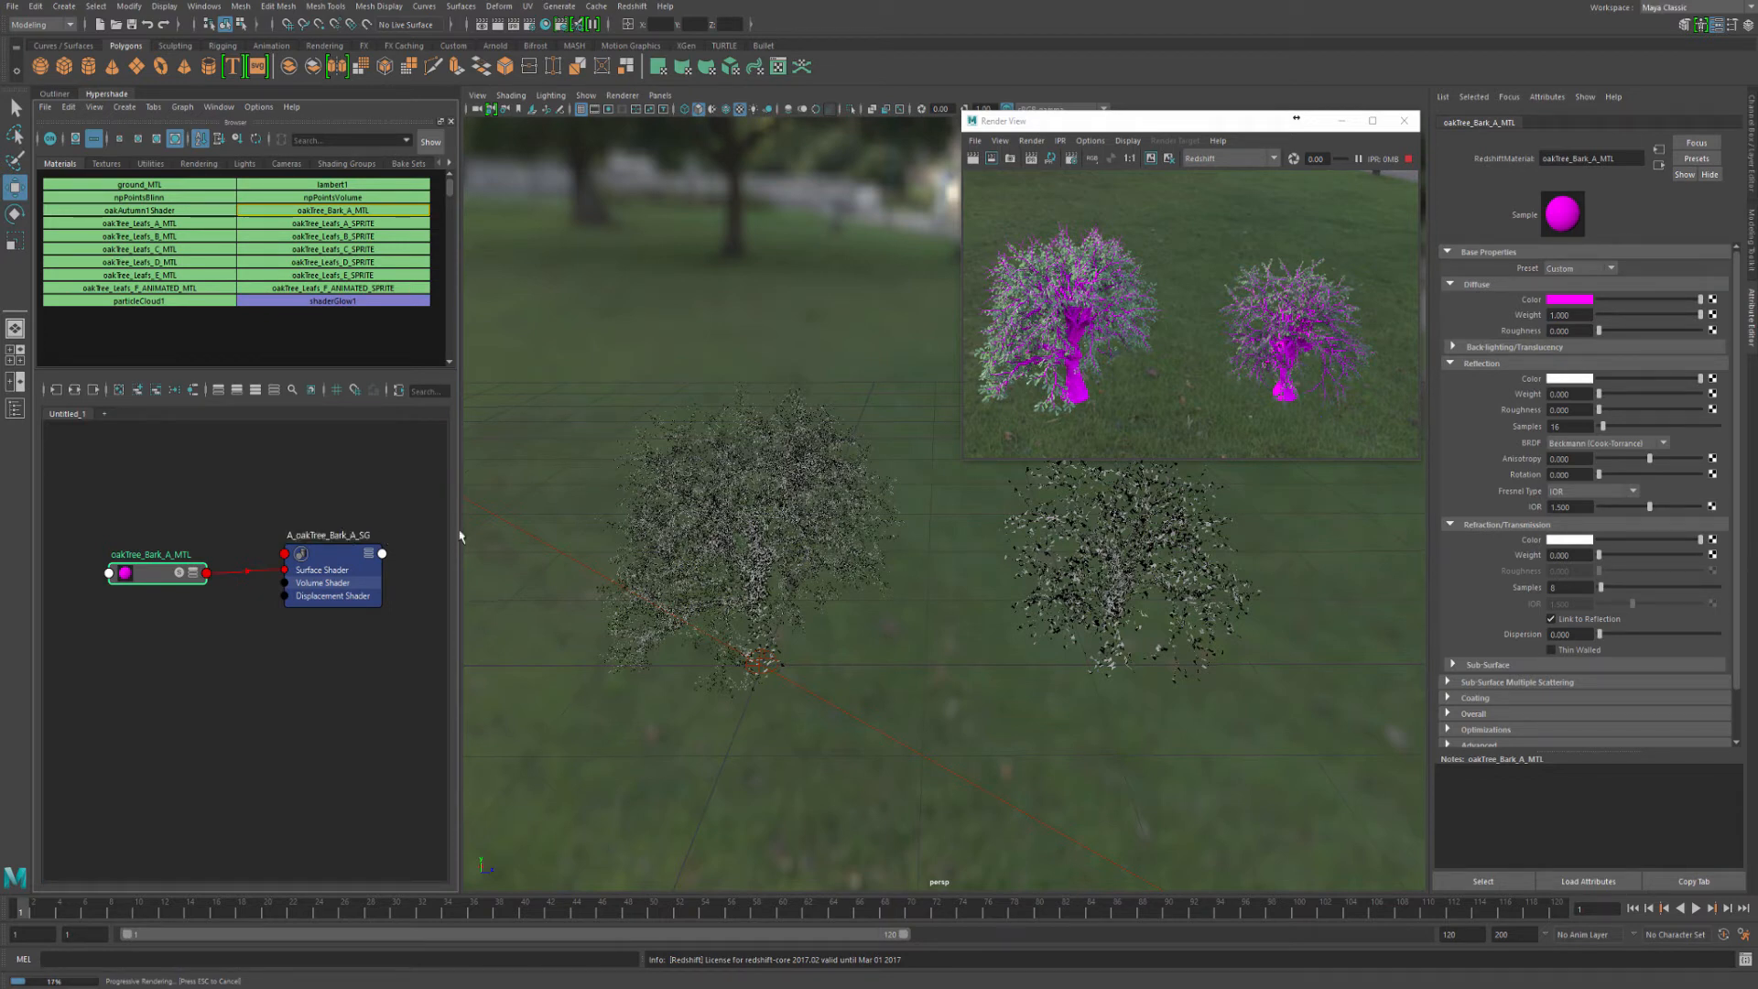
{"action": "left_click", "coordinate": [733, 515]}
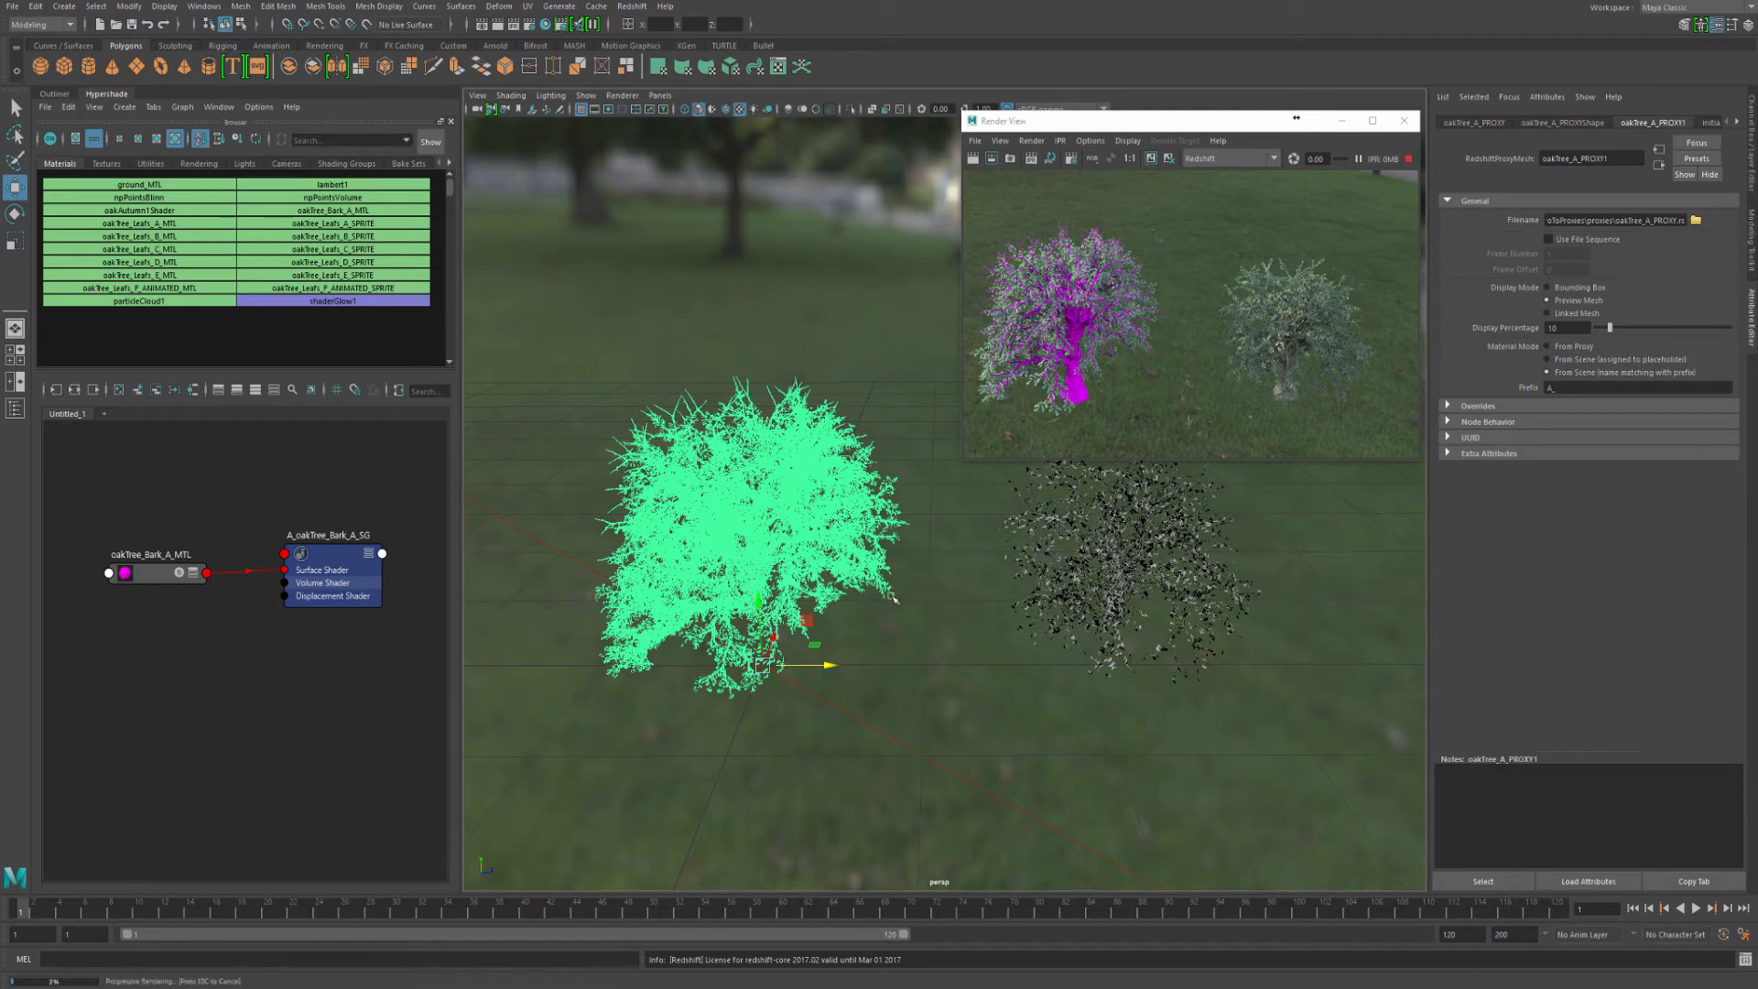
Duplicate the shading network of A_oakTree_Bark_A_SG
{"action": "left_click", "coordinate": [335, 573]}
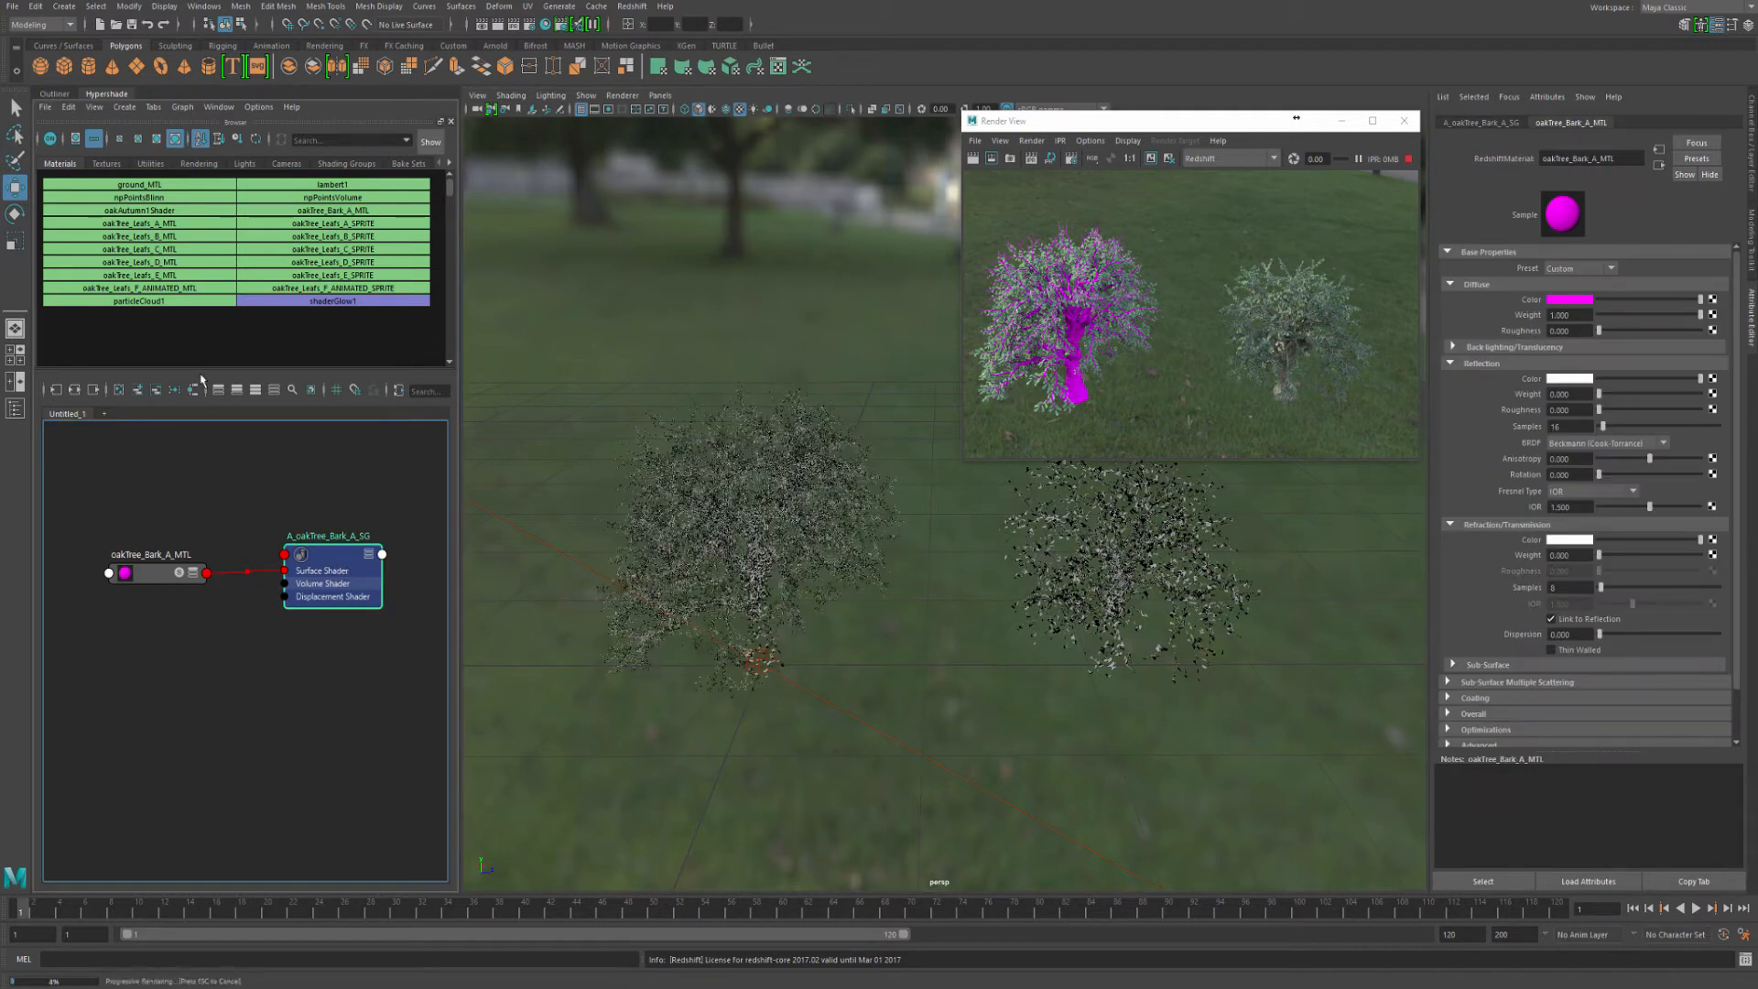
{"action": "left_click", "coordinate": [69, 108]}
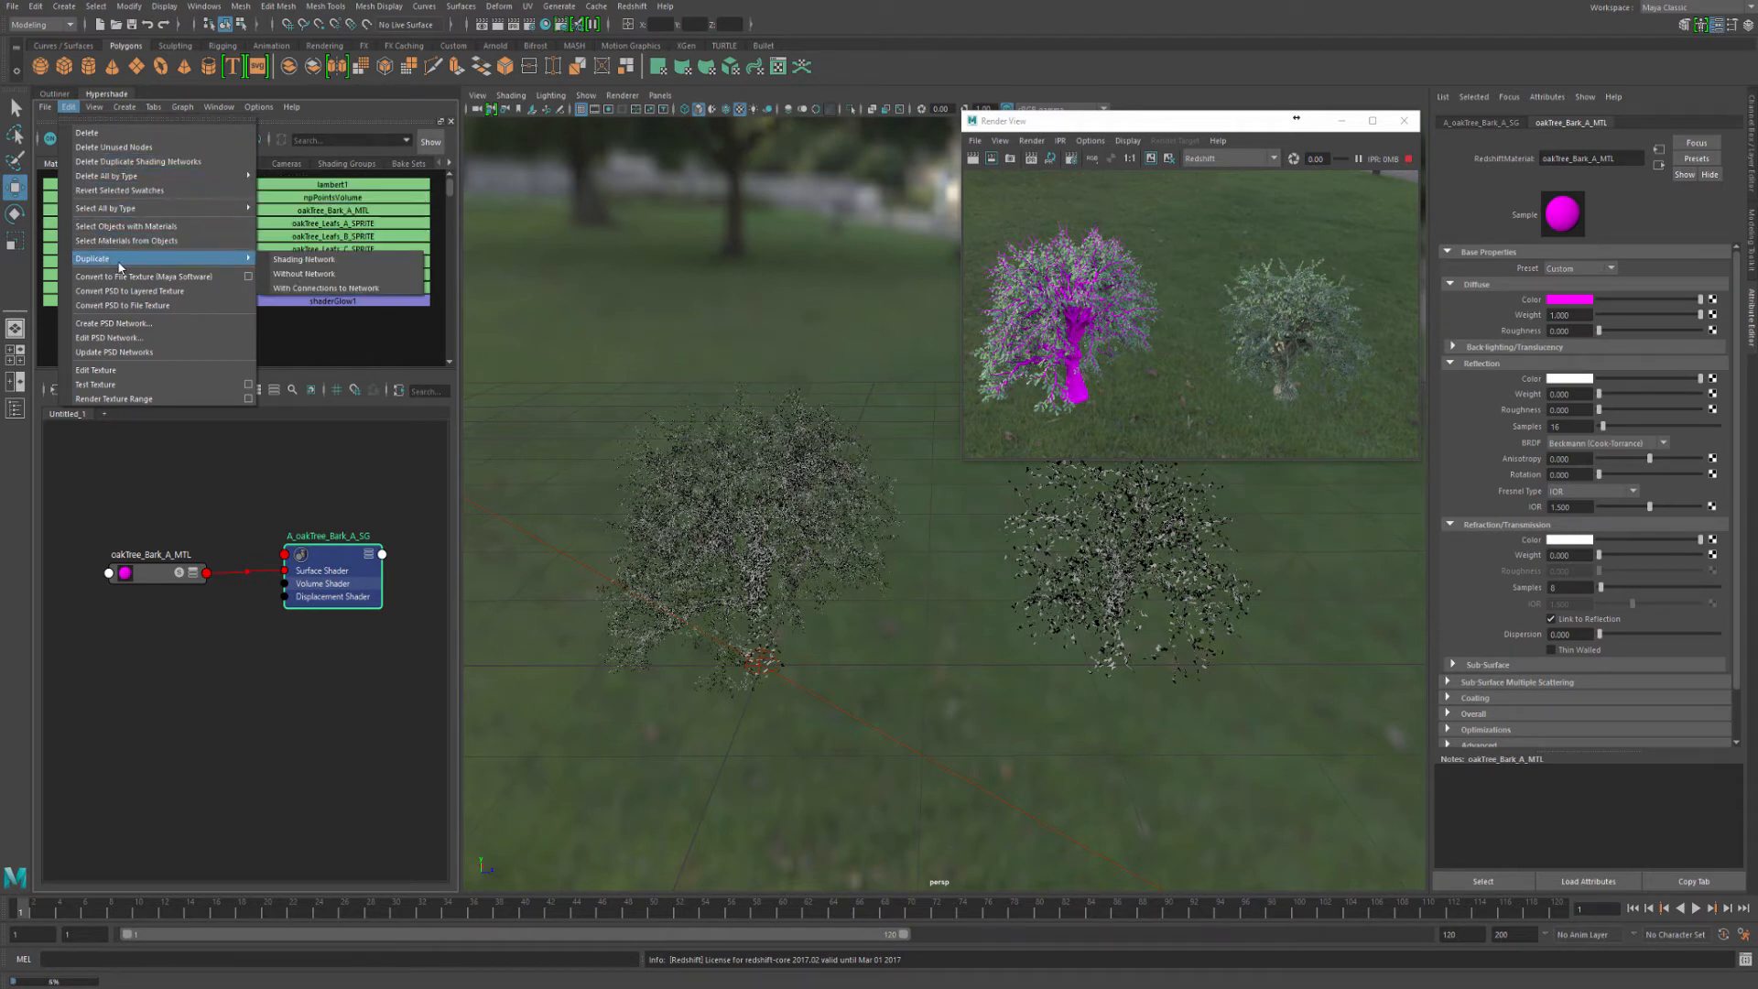
{"action": "mouse_move", "coordinate": [164, 258]}
{"action": "left_click", "coordinate": [316, 260]}
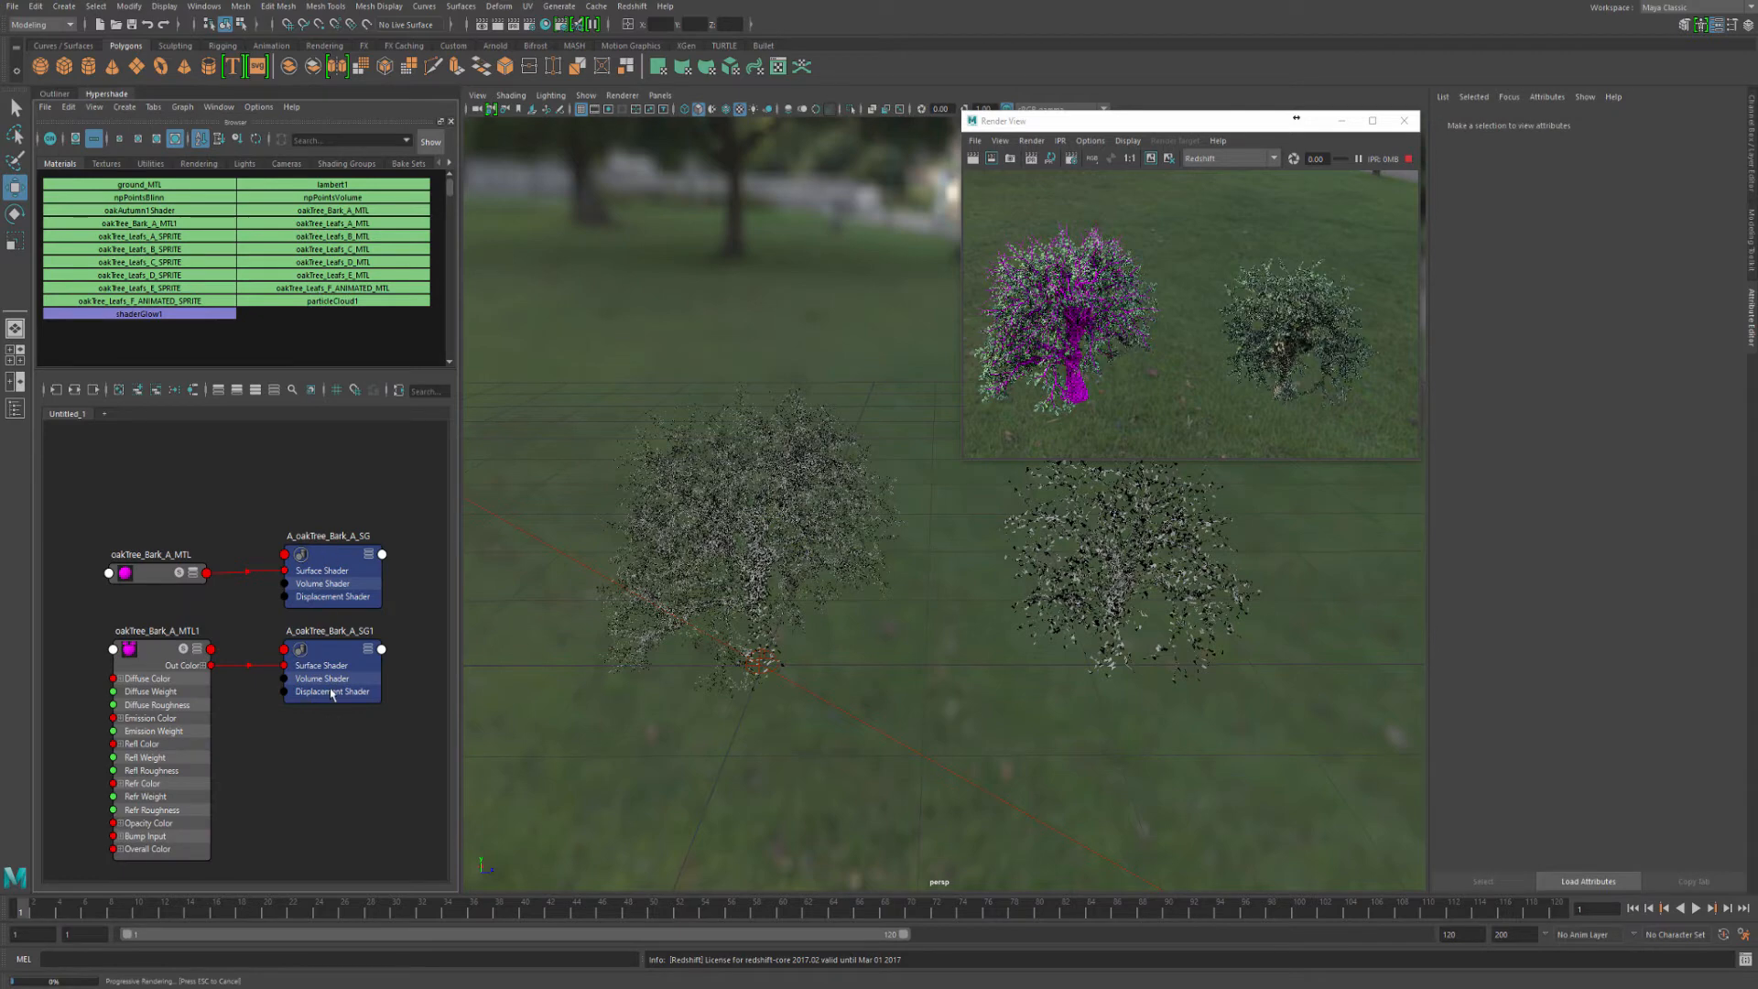
Collapse the duplicated bark material node and rename the duplicated shading group to B_oakTree_Bark_A_SG
{"action": "left_click", "coordinate": [158, 661]}
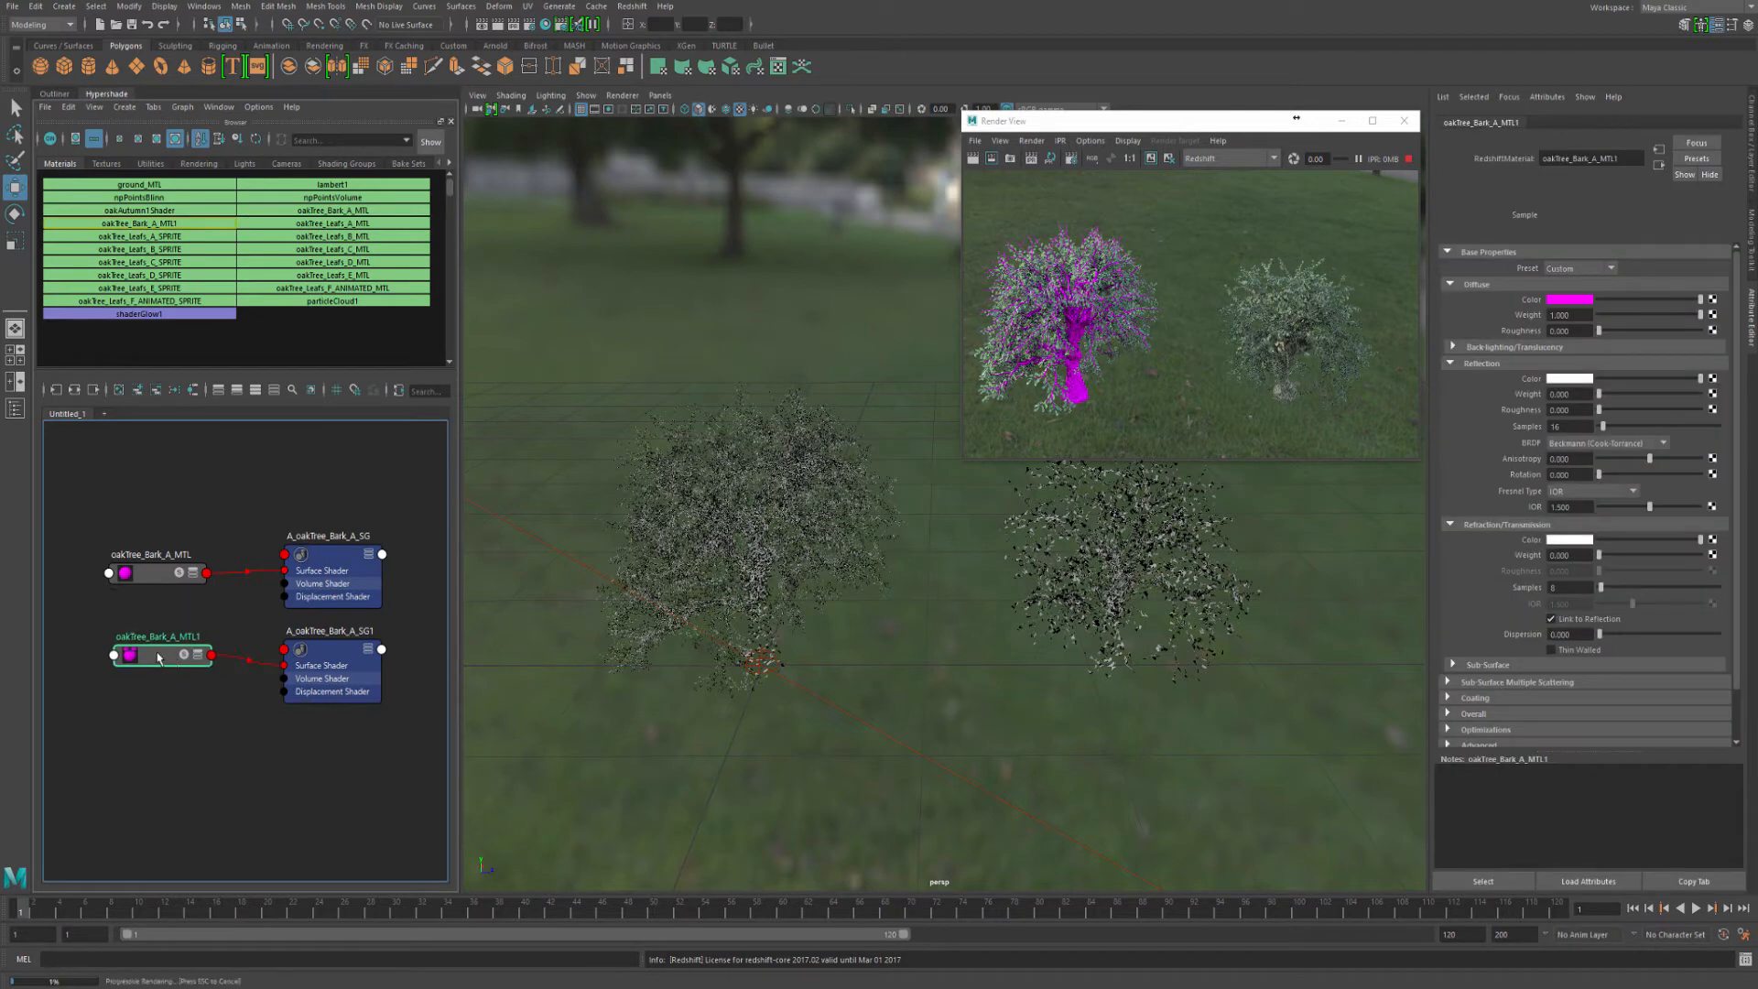
{"action": "double_click", "coordinate": [302, 631]}
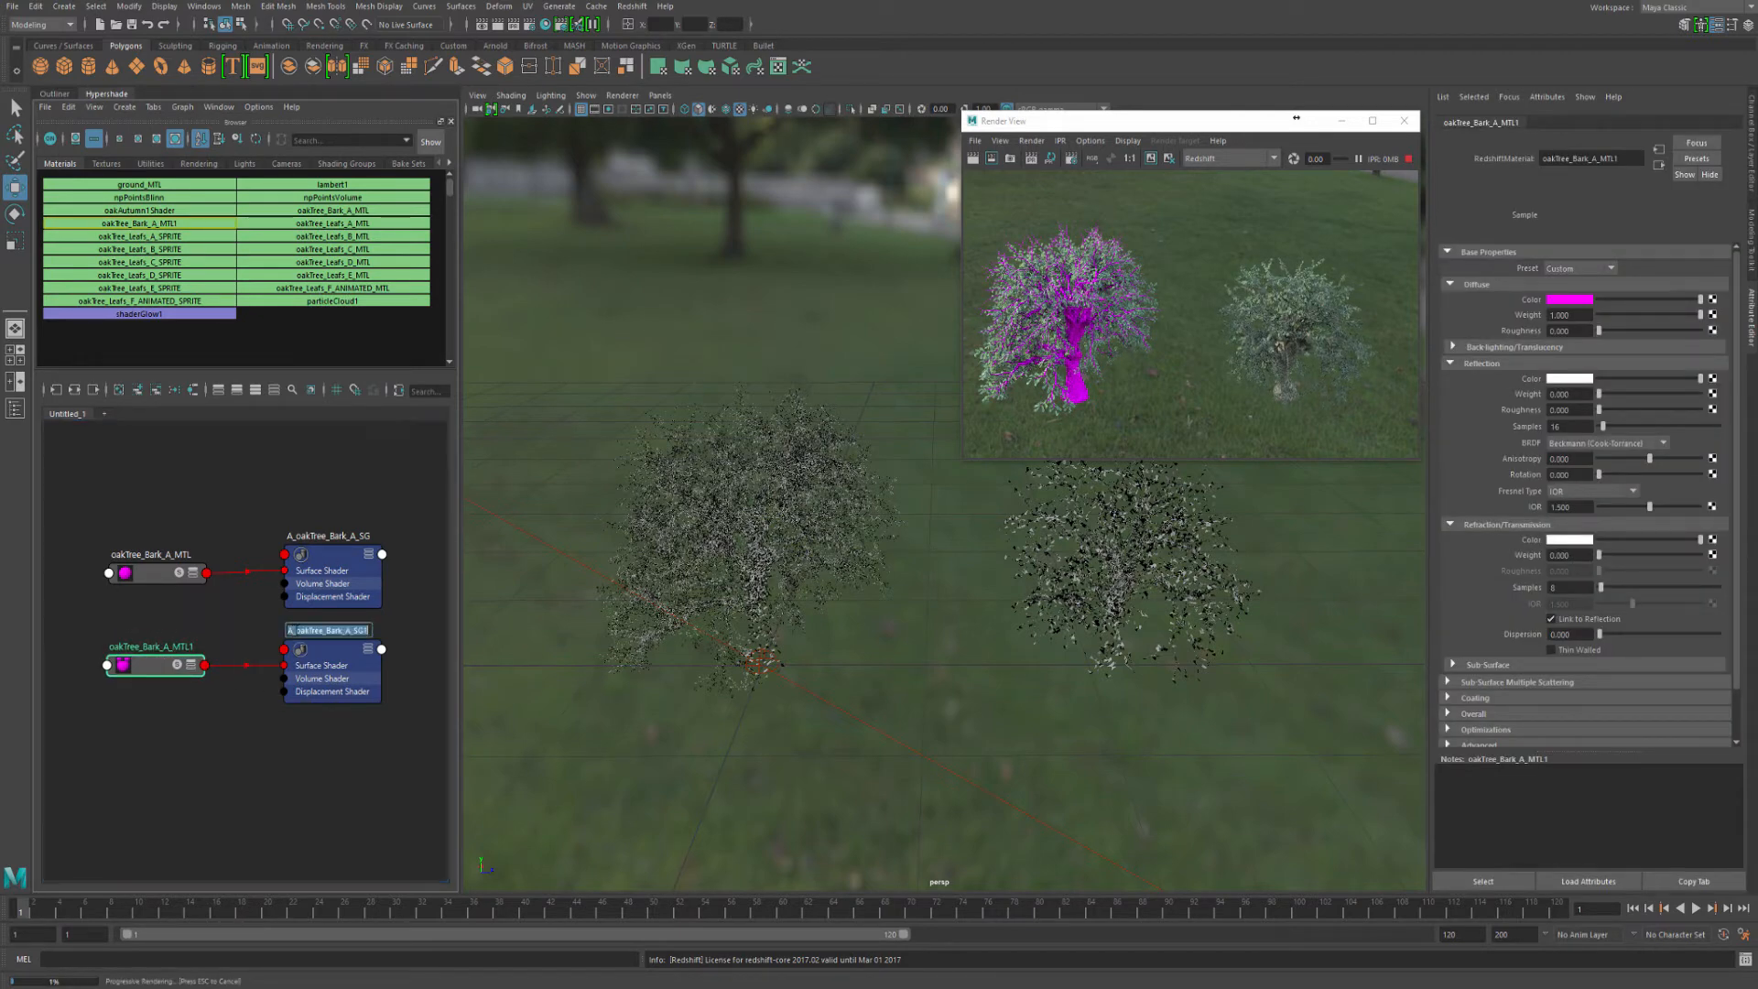
{"action": "type", "text": "B"}
{"action": "key", "text": "Return"}
{"action": "left_click", "coordinate": [366, 638]}
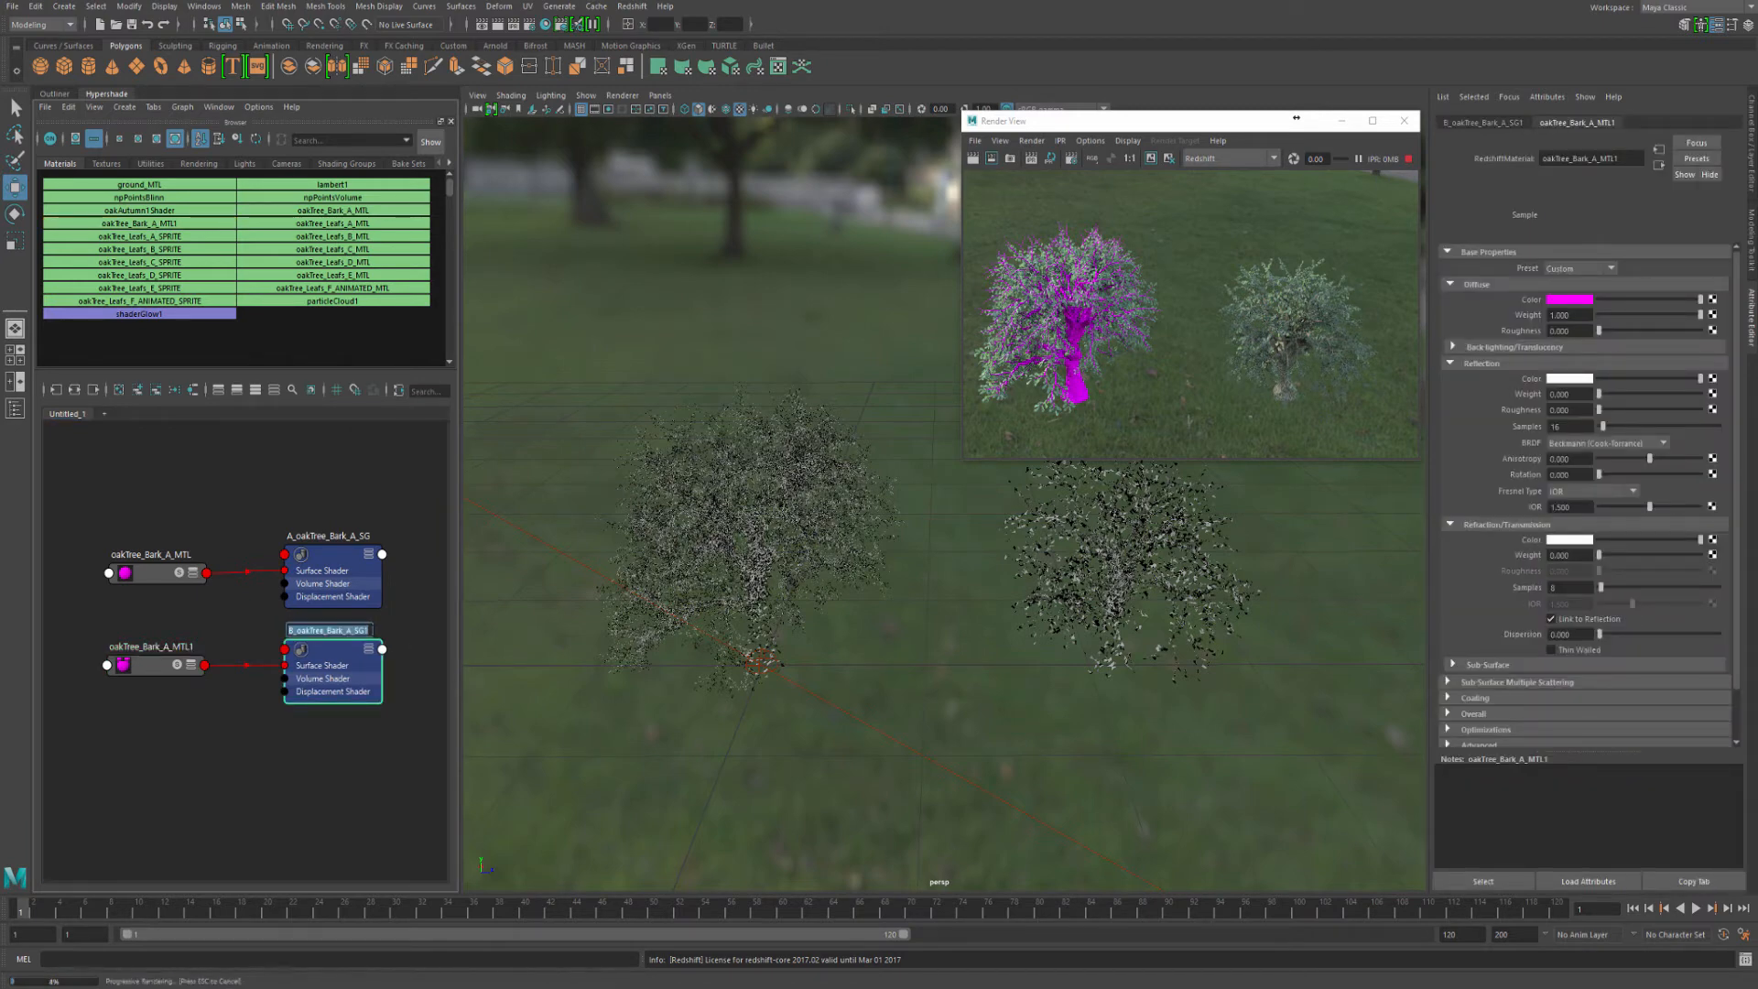
{"action": "key", "text": "End"}
{"action": "key", "text": "BackSpace"}
{"action": "key", "text": "Return"}
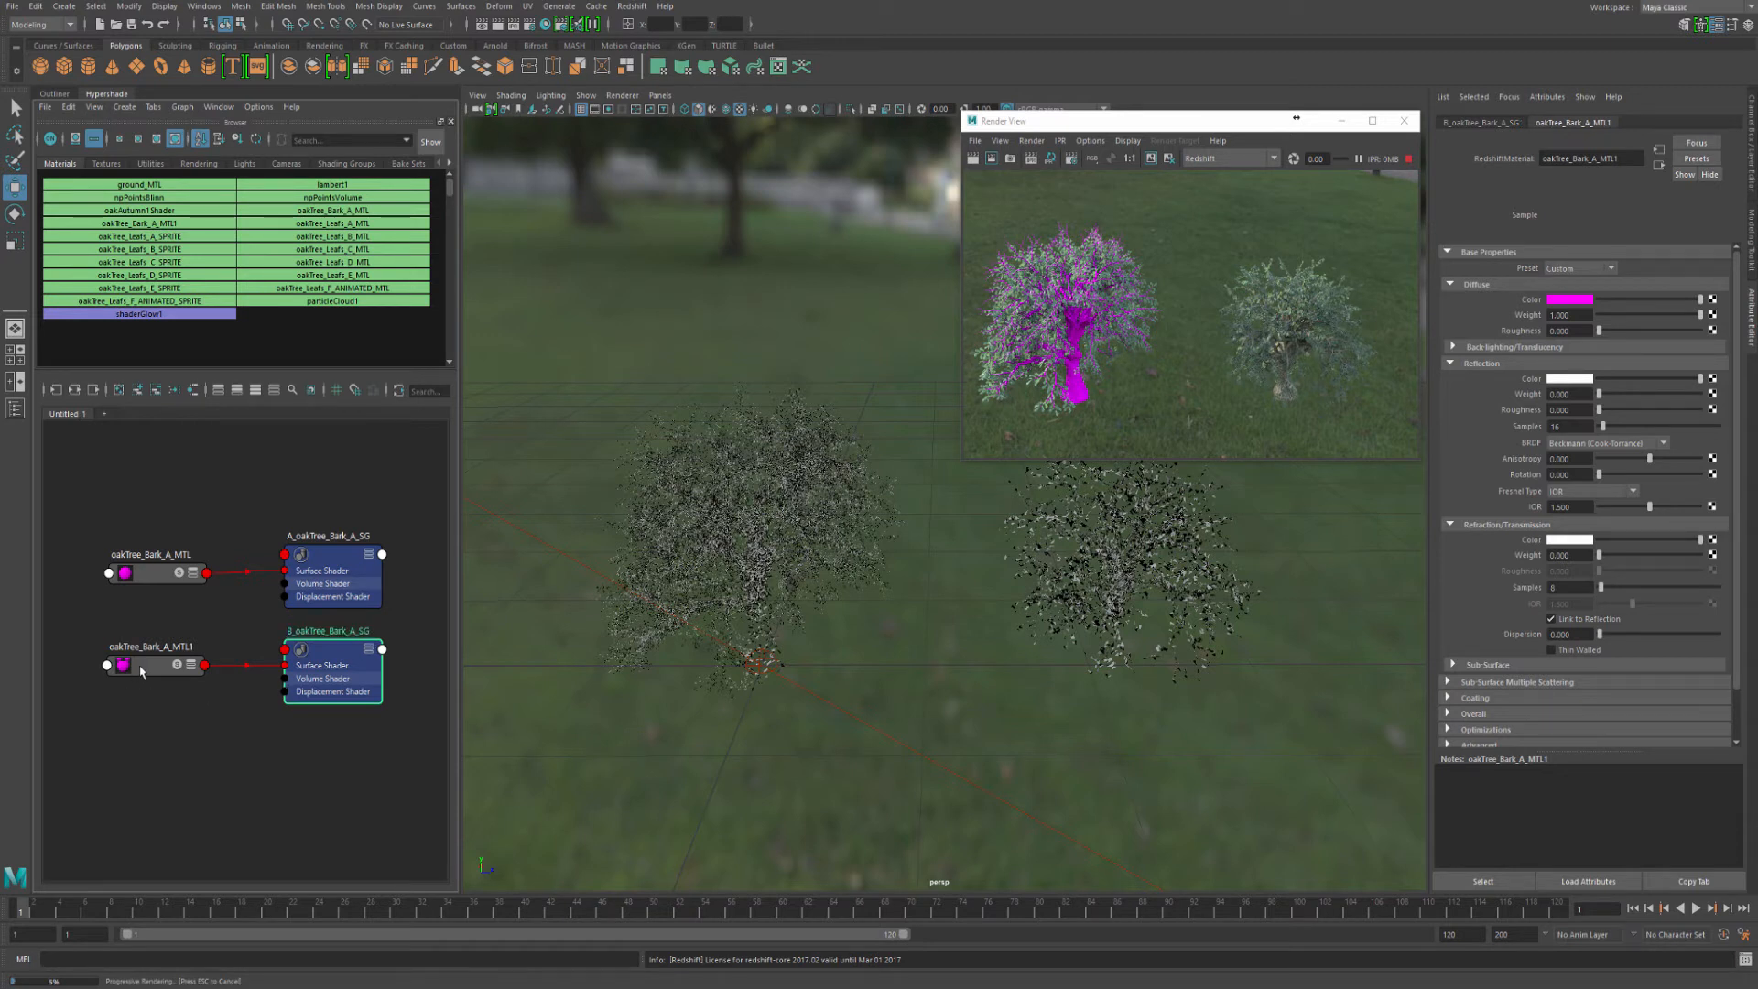
Set the diffuse color of the duplicated bark material oakTree_Bark_A_MTL1 to green
{"action": "left_click", "coordinate": [142, 669]}
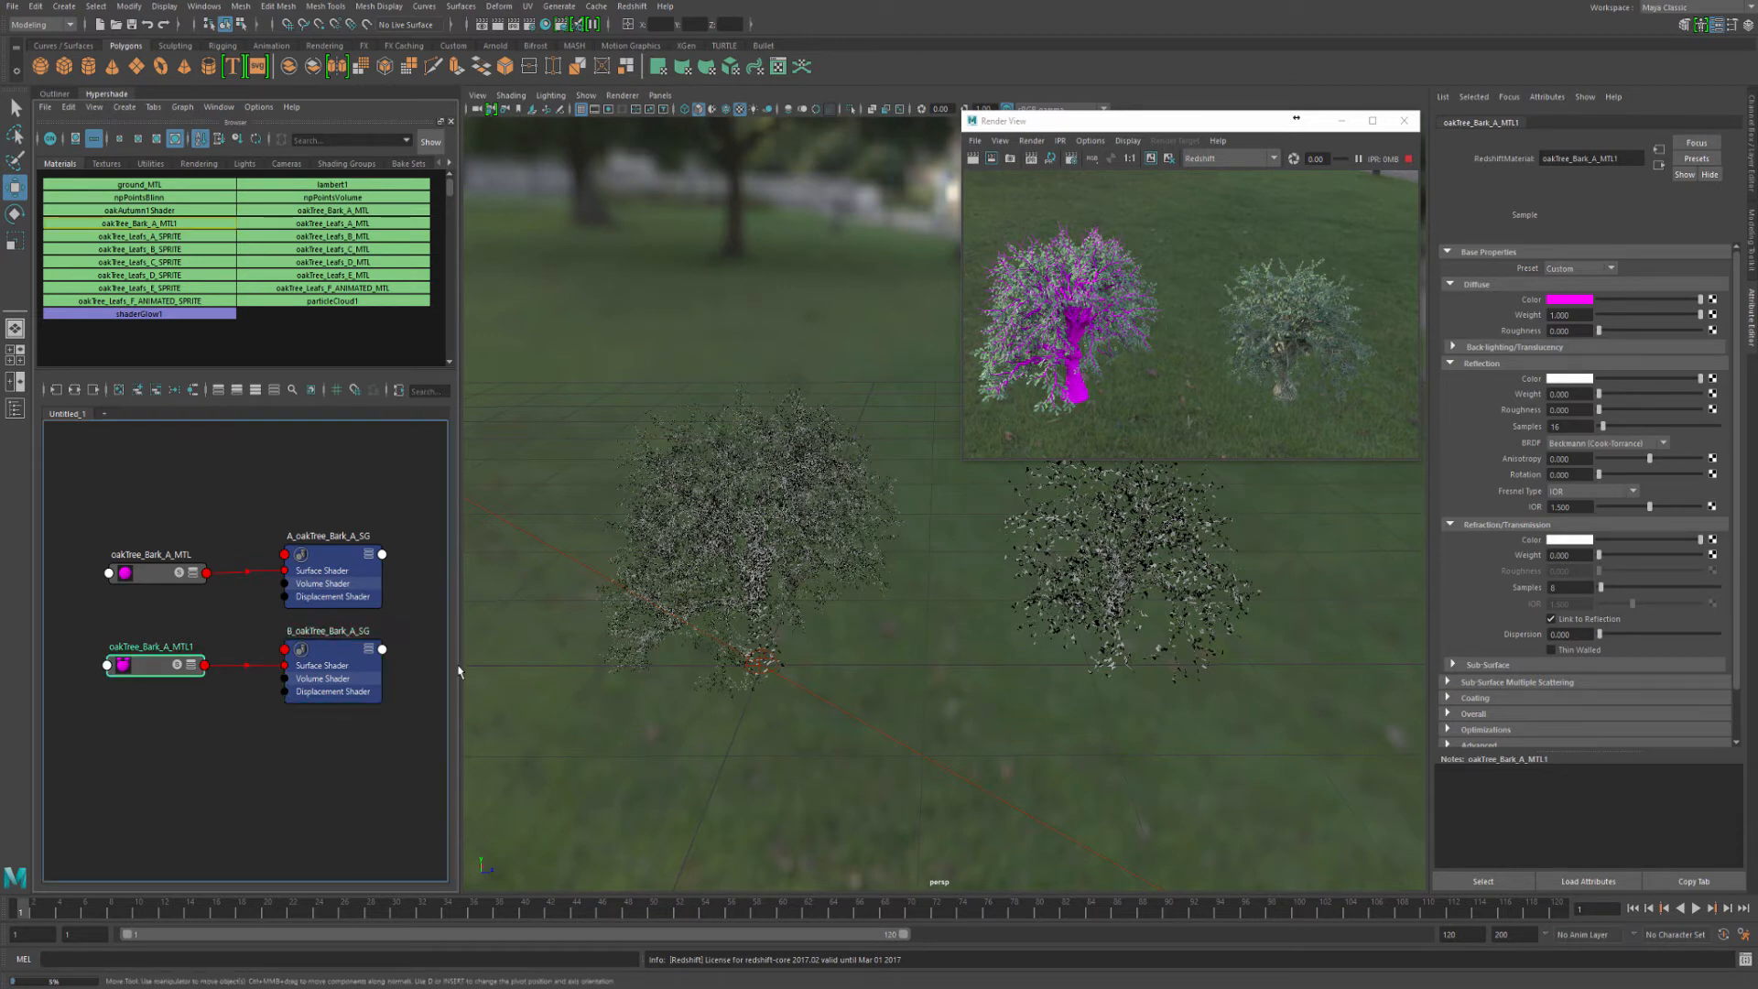
{"action": "left_click", "coordinate": [1562, 302]}
{"action": "left_click", "coordinate": [1536, 261]}
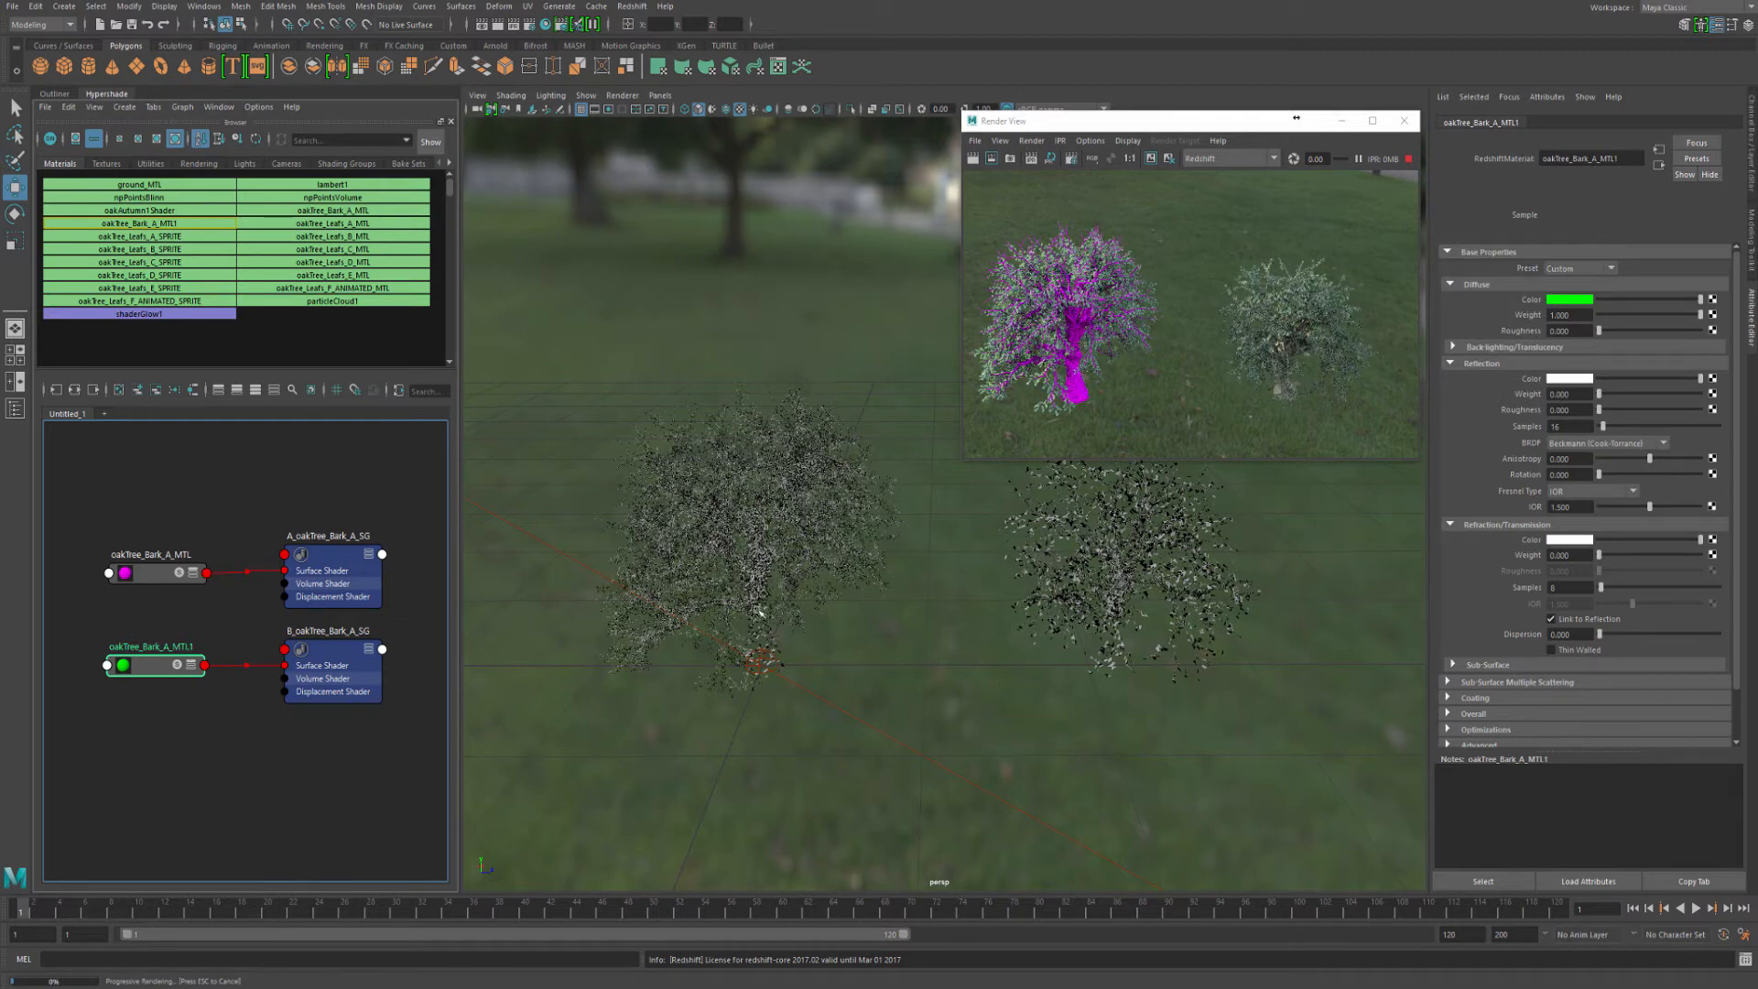
Set oakTree_B_PROXY's material prefix to B_, check both trees in the render, and clear the selection
{"action": "left_click", "coordinate": [1149, 526]}
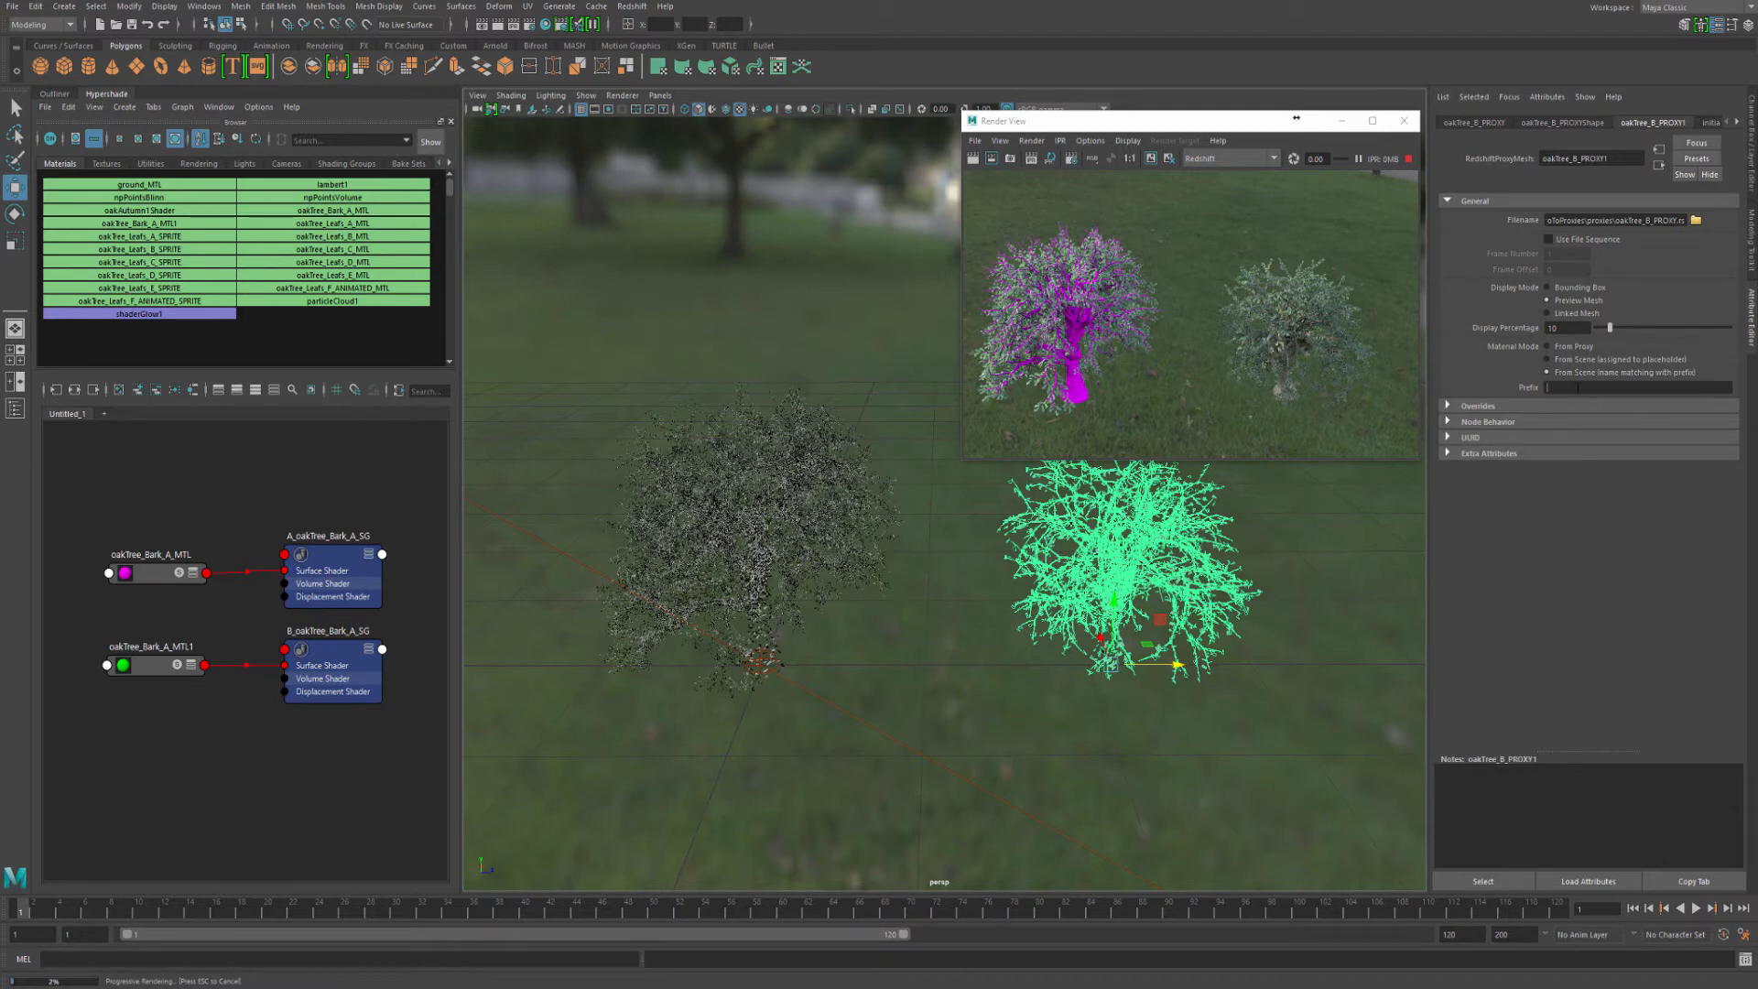
{"action": "key", "text": "Return"}
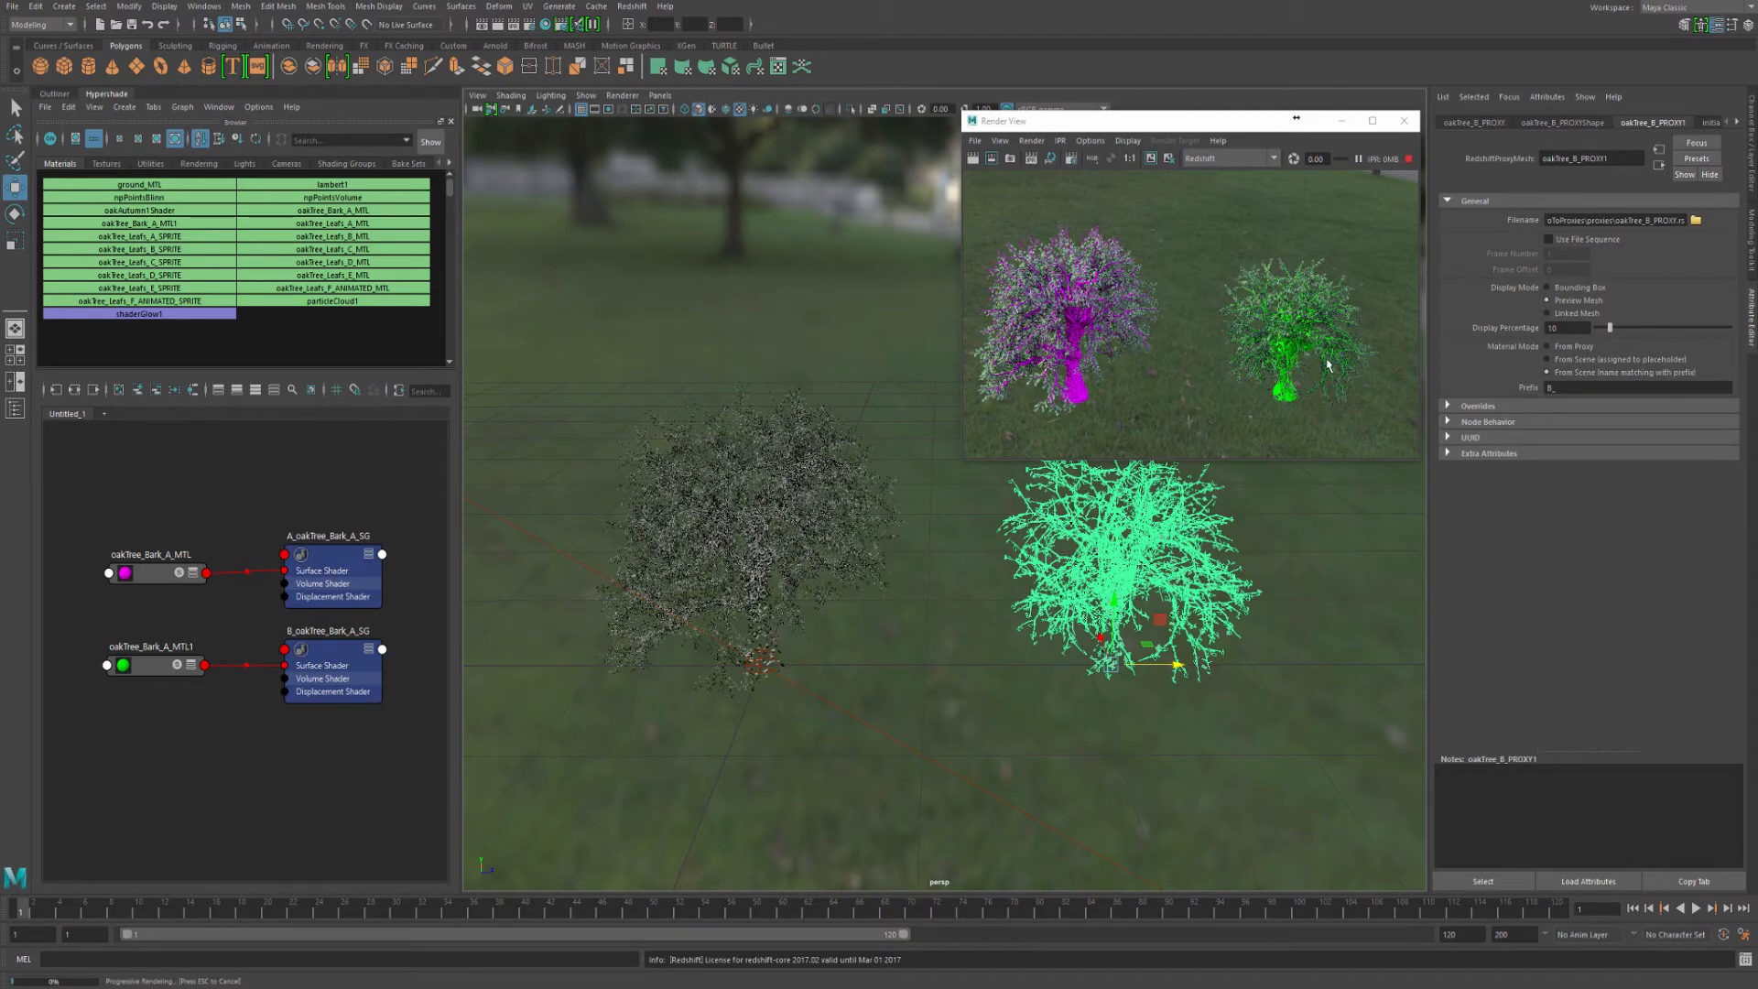
{"action": "scroll", "coordinate": [1327, 362], "scroll_direction": "up", "scroll_amount": 2}
{"action": "middle_click_drag", "start_coordinate": [1346, 334], "coordinate": [1238, 323], "text": "alt"}
{"action": "scroll", "coordinate": [1159, 314], "scroll_direction": "down", "scroll_amount": 3}
{"action": "scroll", "coordinate": [1391, 360], "scroll_direction": "down", "scroll_amount": 1}
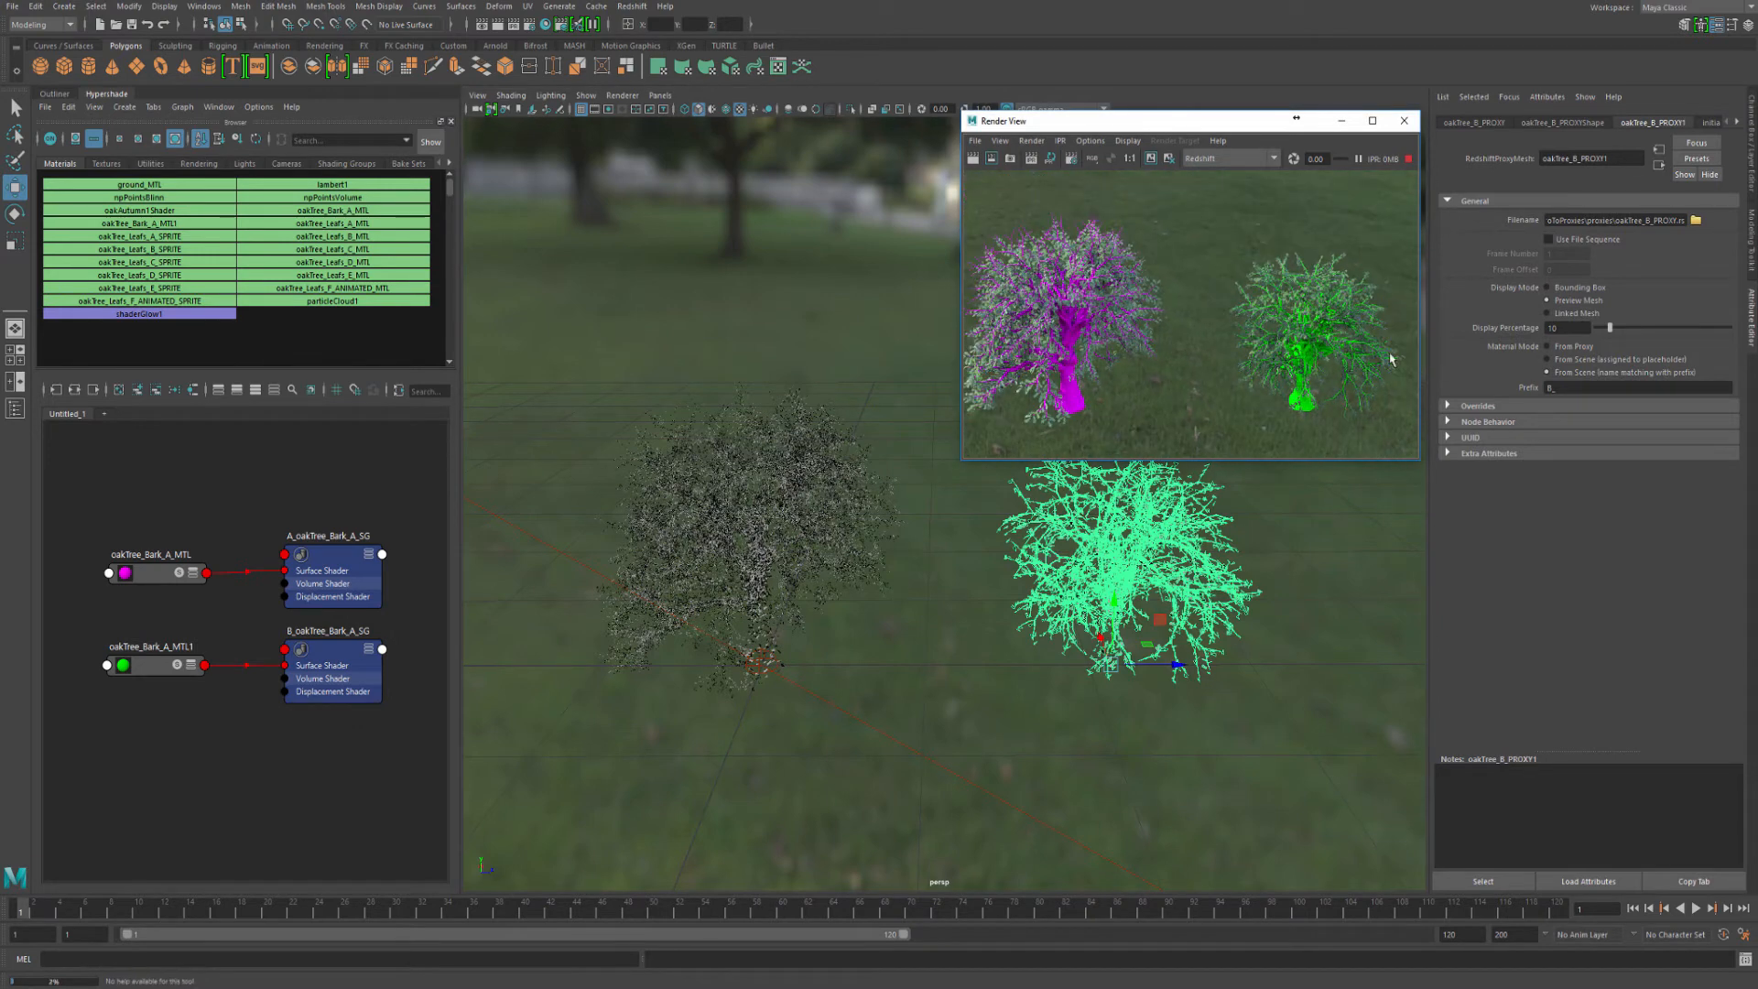
{"action": "scroll", "coordinate": [1195, 343], "scroll_direction": "down", "scroll_amount": 2}
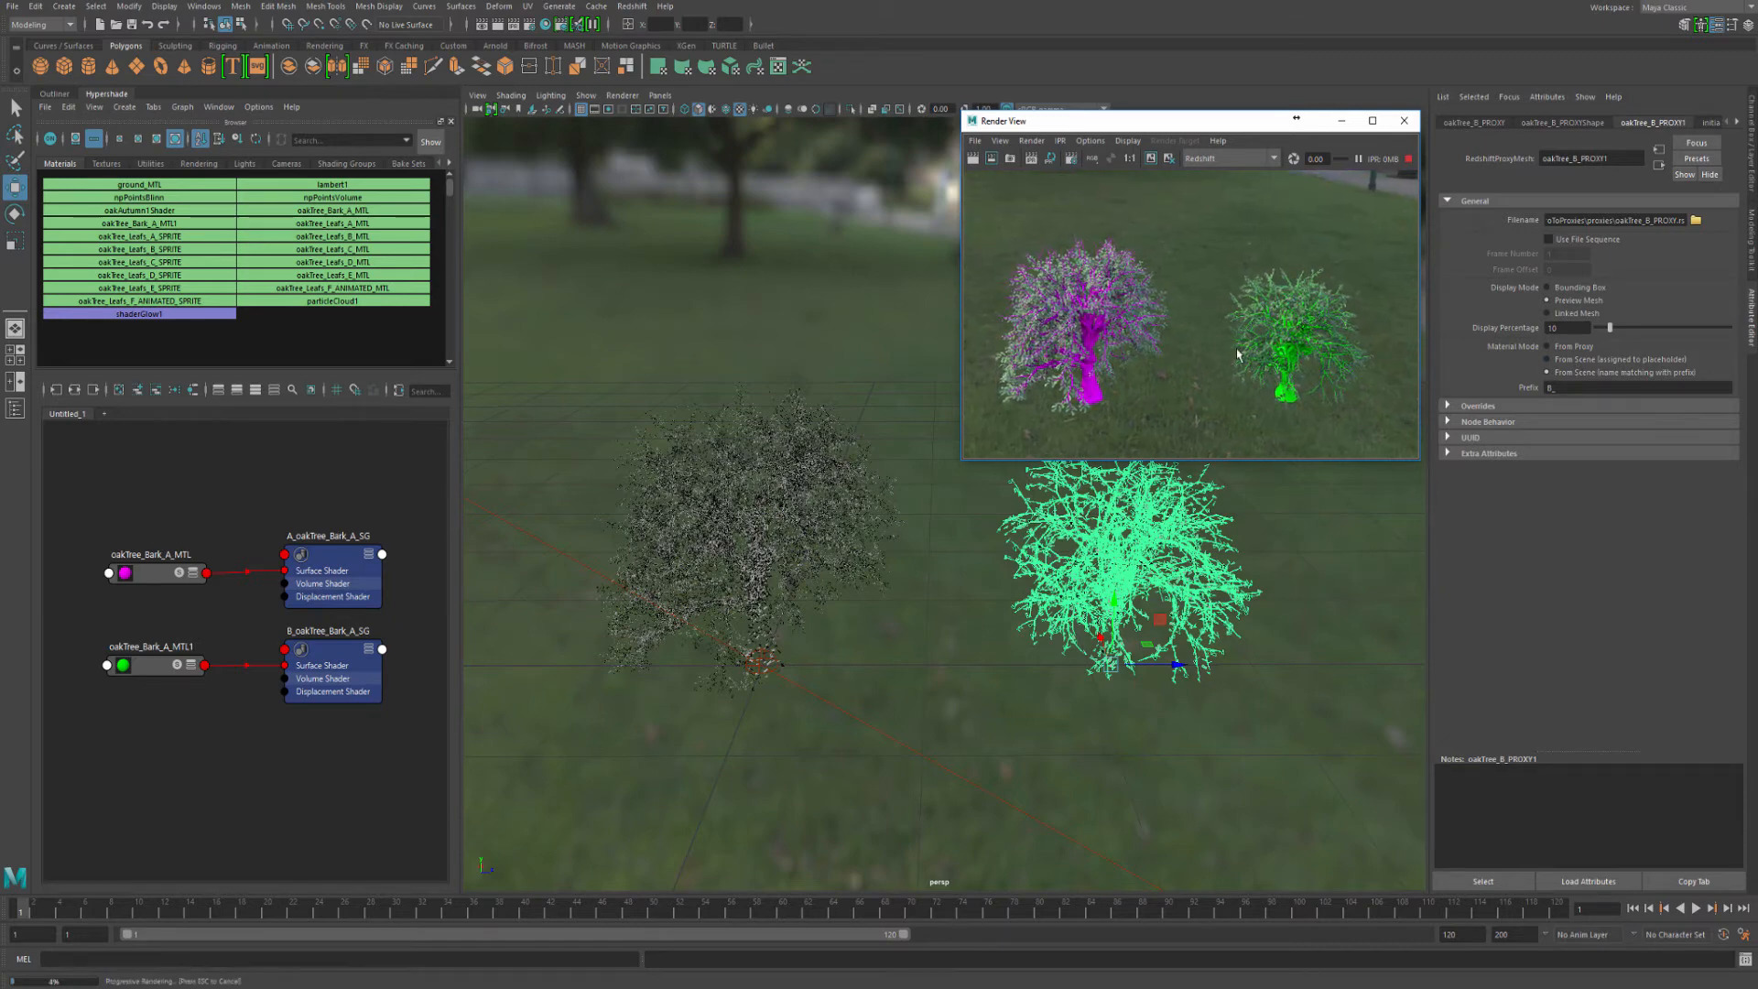
{"action": "left_click", "coordinate": [976, 608]}
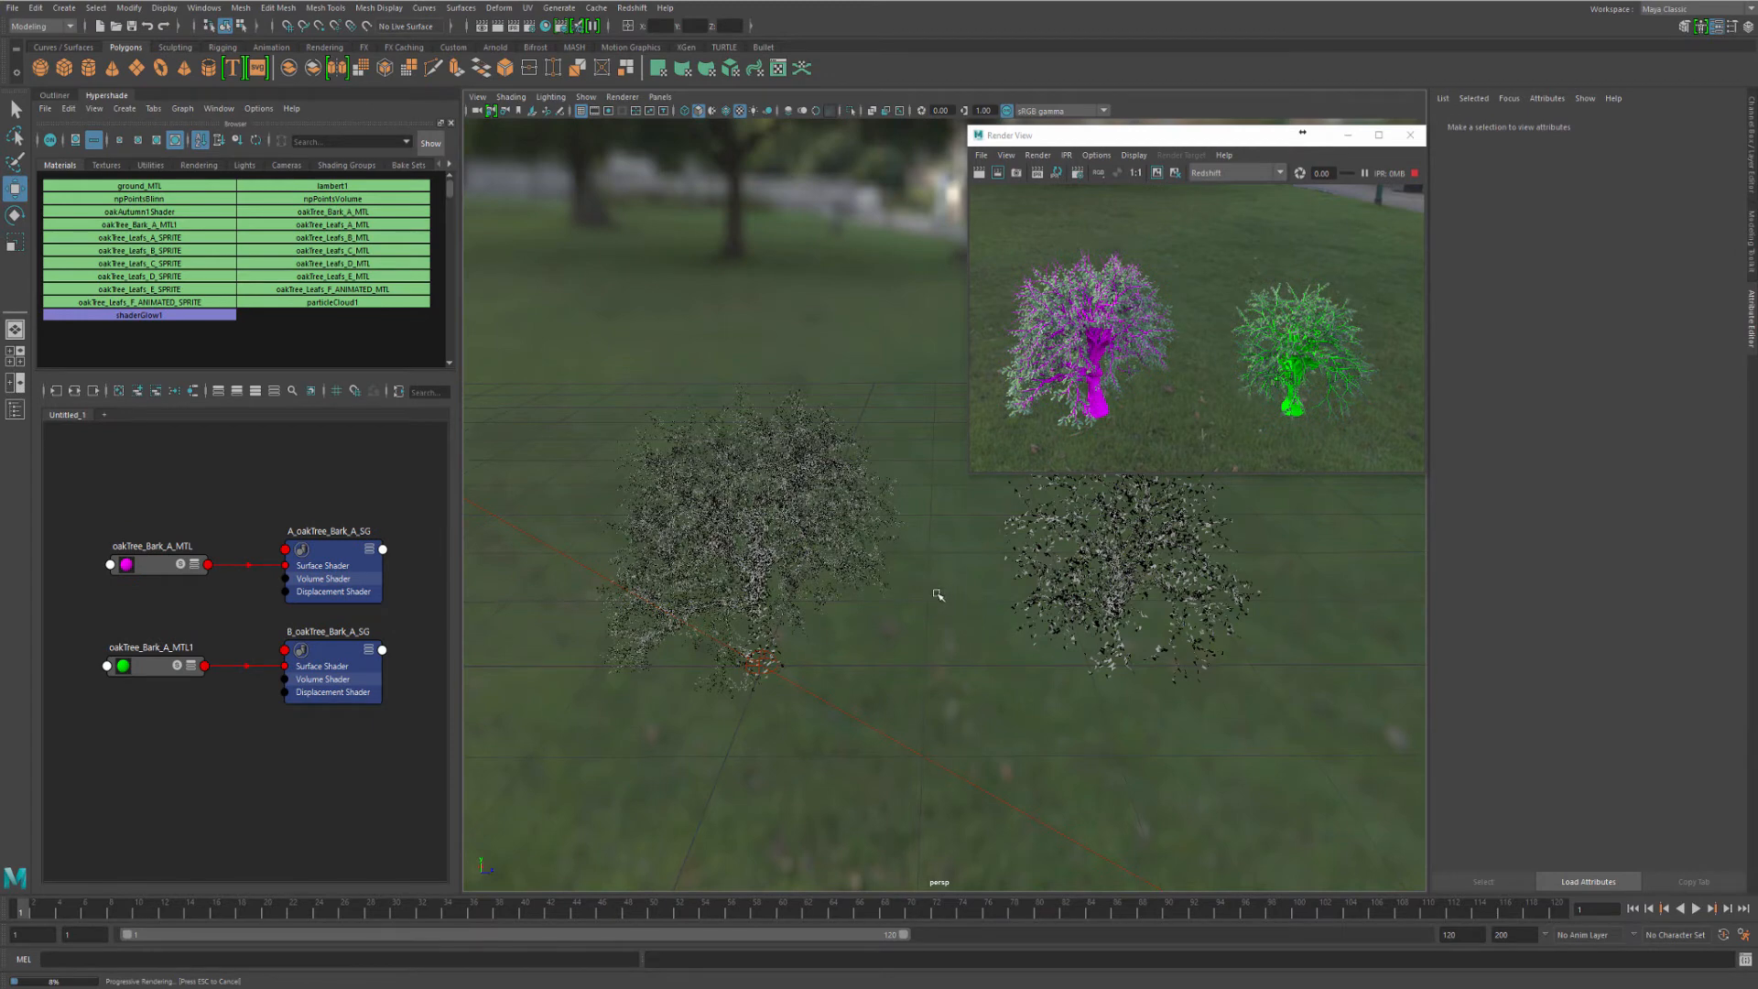
Rename the magenta bark material to pink and its green duplicate to green, keeping both shading group names
{"action": "left_click", "coordinate": [879, 559]}
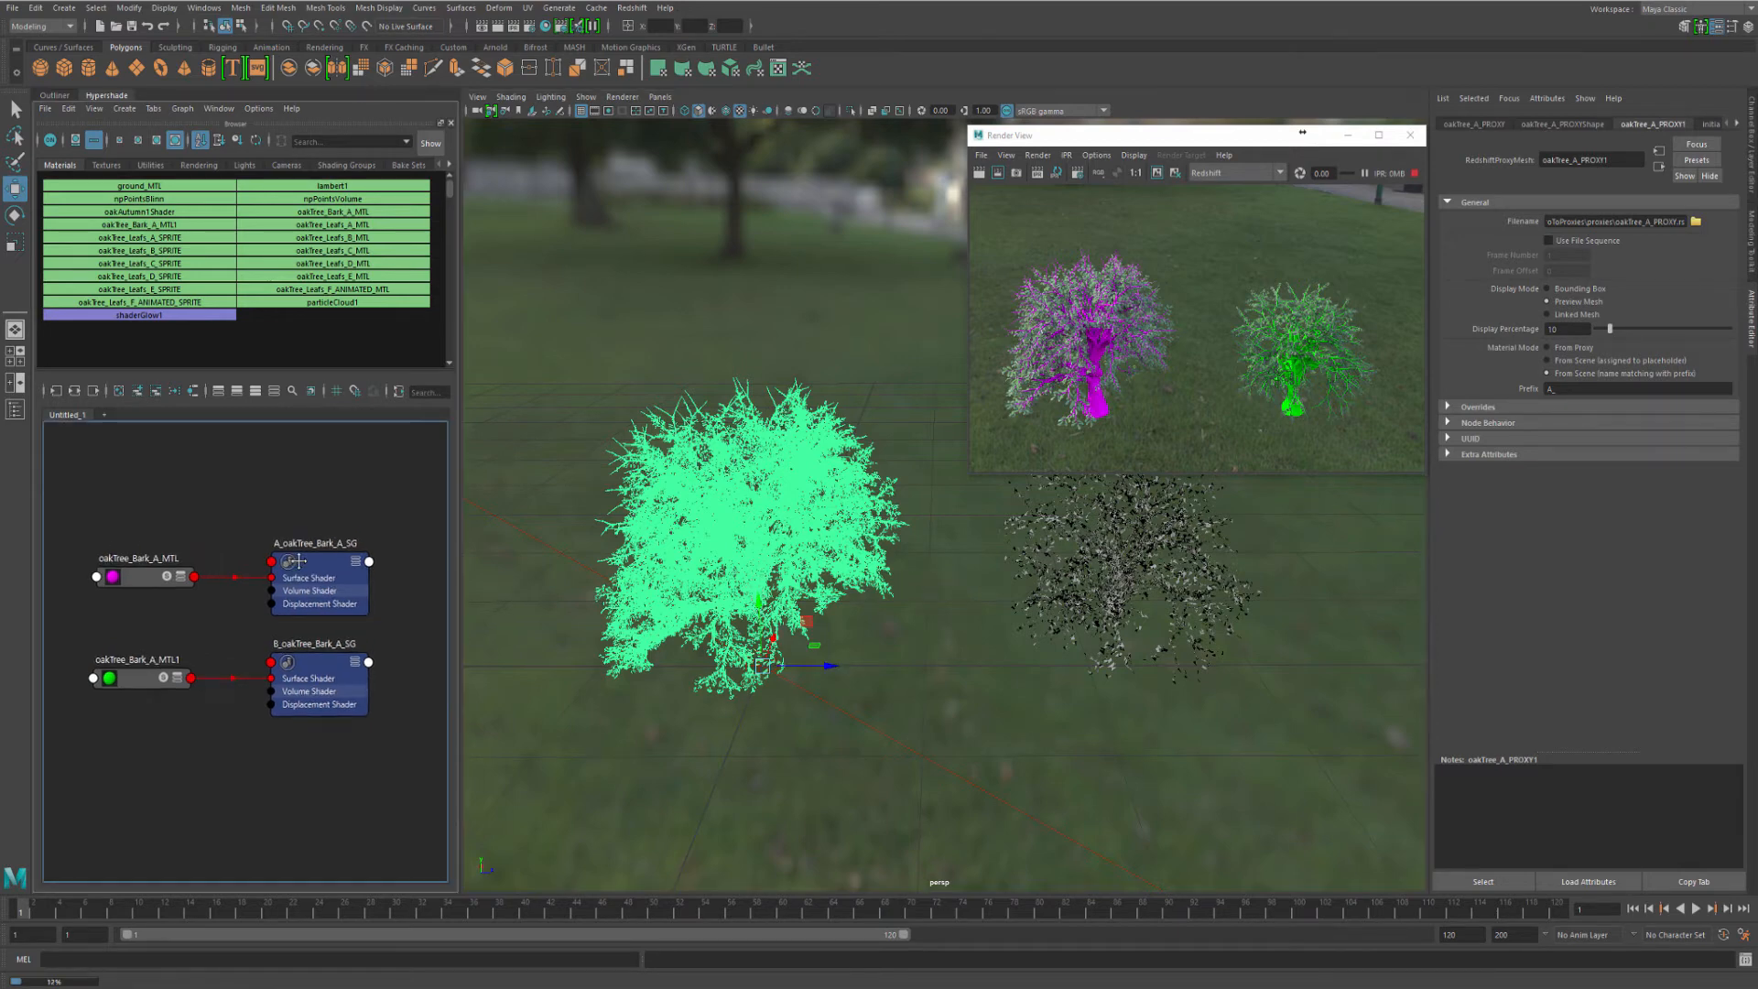
{"action": "left_click", "coordinate": [148, 576]}
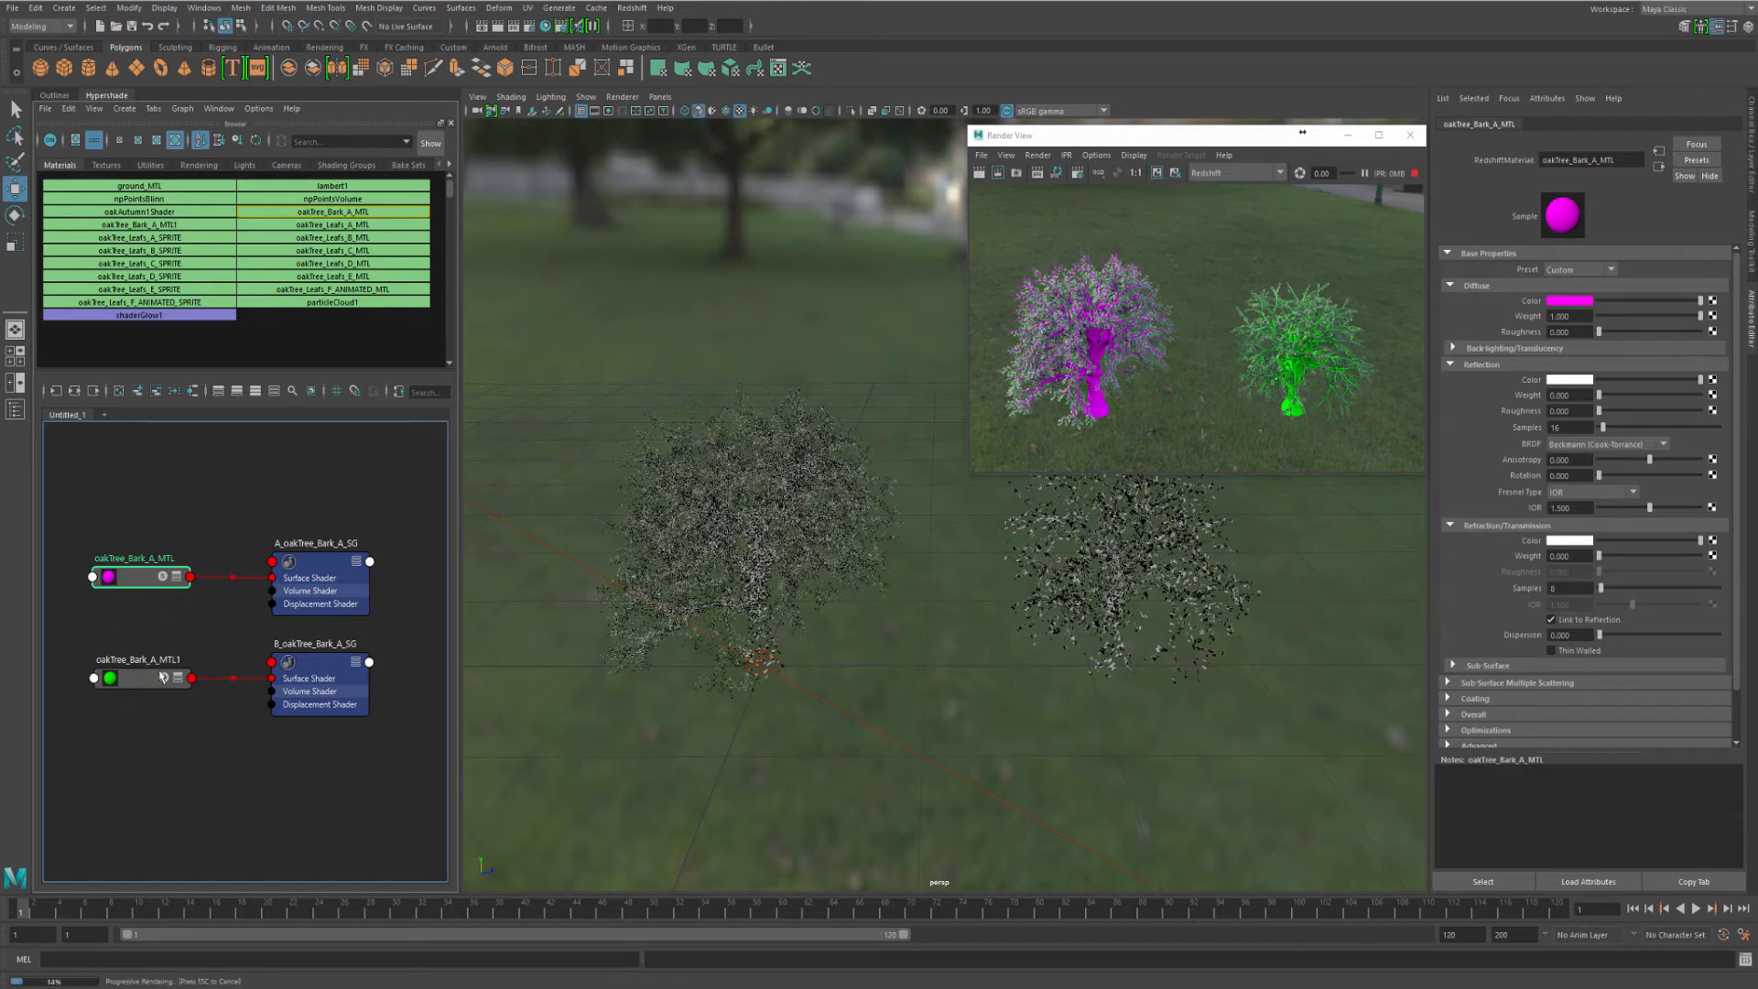
{"action": "middle_click_drag", "start_coordinate": [299, 570], "coordinate": [284, 579], "text": "alt"}
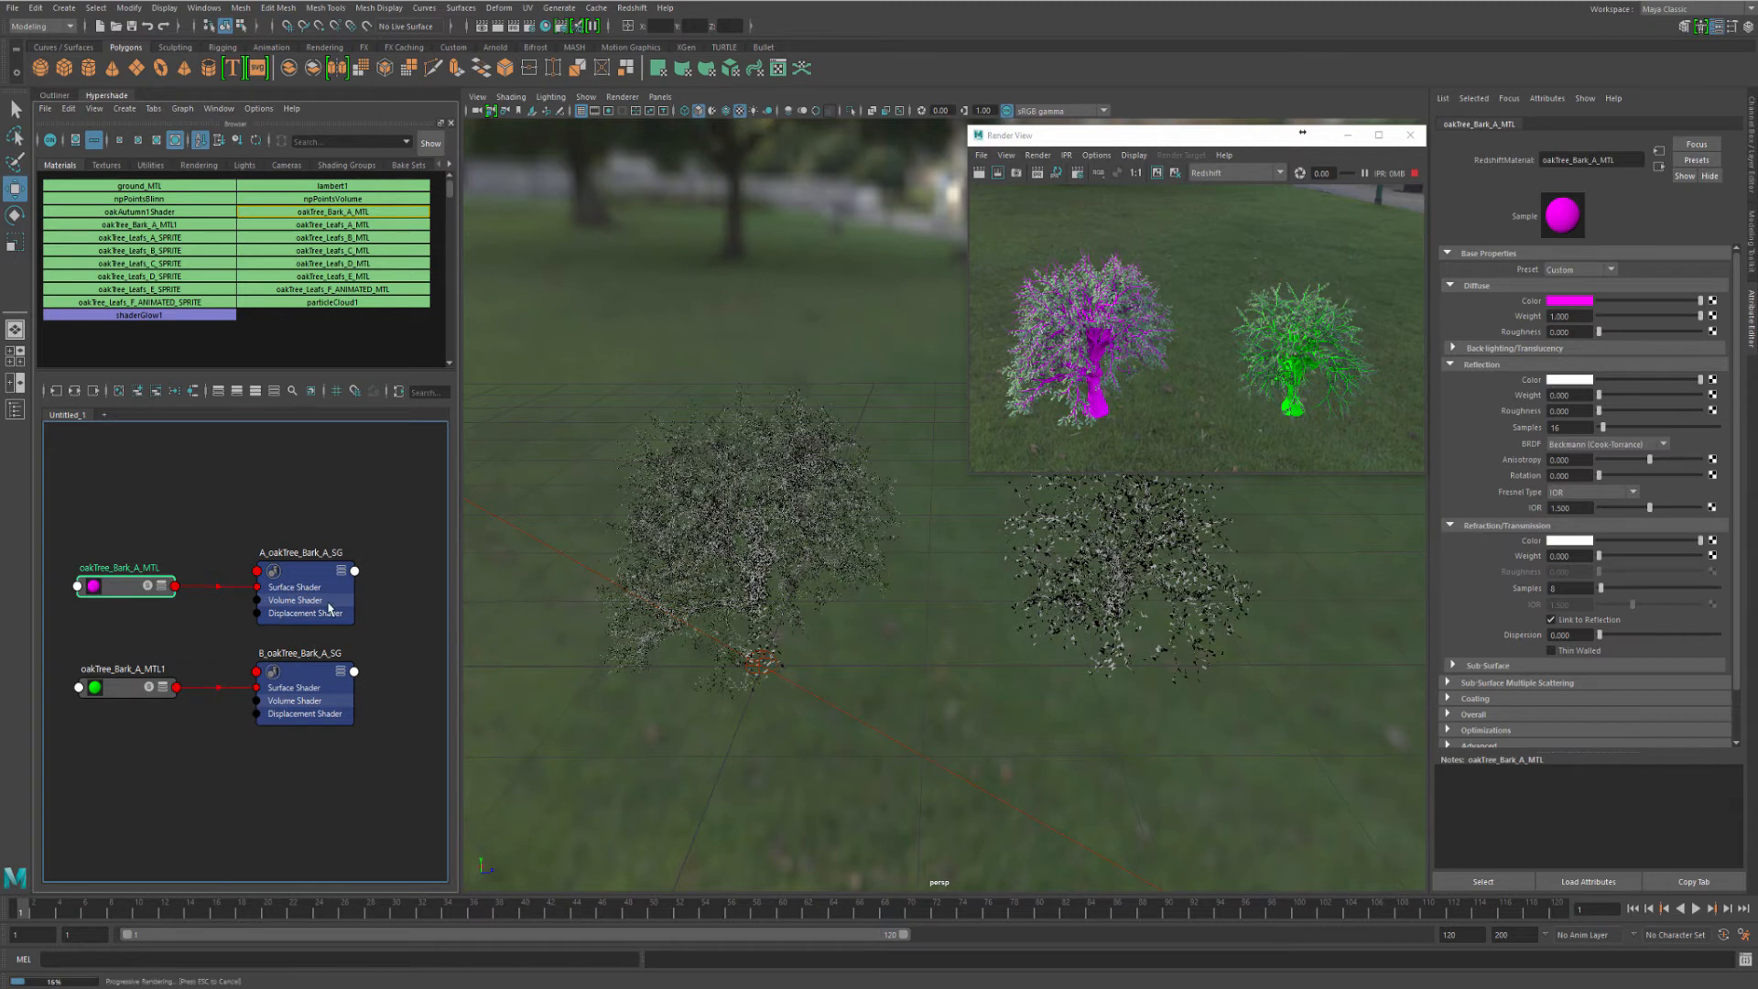
{"action": "mouse_move", "coordinate": [254, 569]}
{"action": "middle_mouse_down", "text": "alt"}
{"action": "mouse_move", "coordinate": [293, 569]}
{"action": "mouse_move", "coordinate": [275, 561]}
{"action": "middle_mouse_up", "text": "alt"}
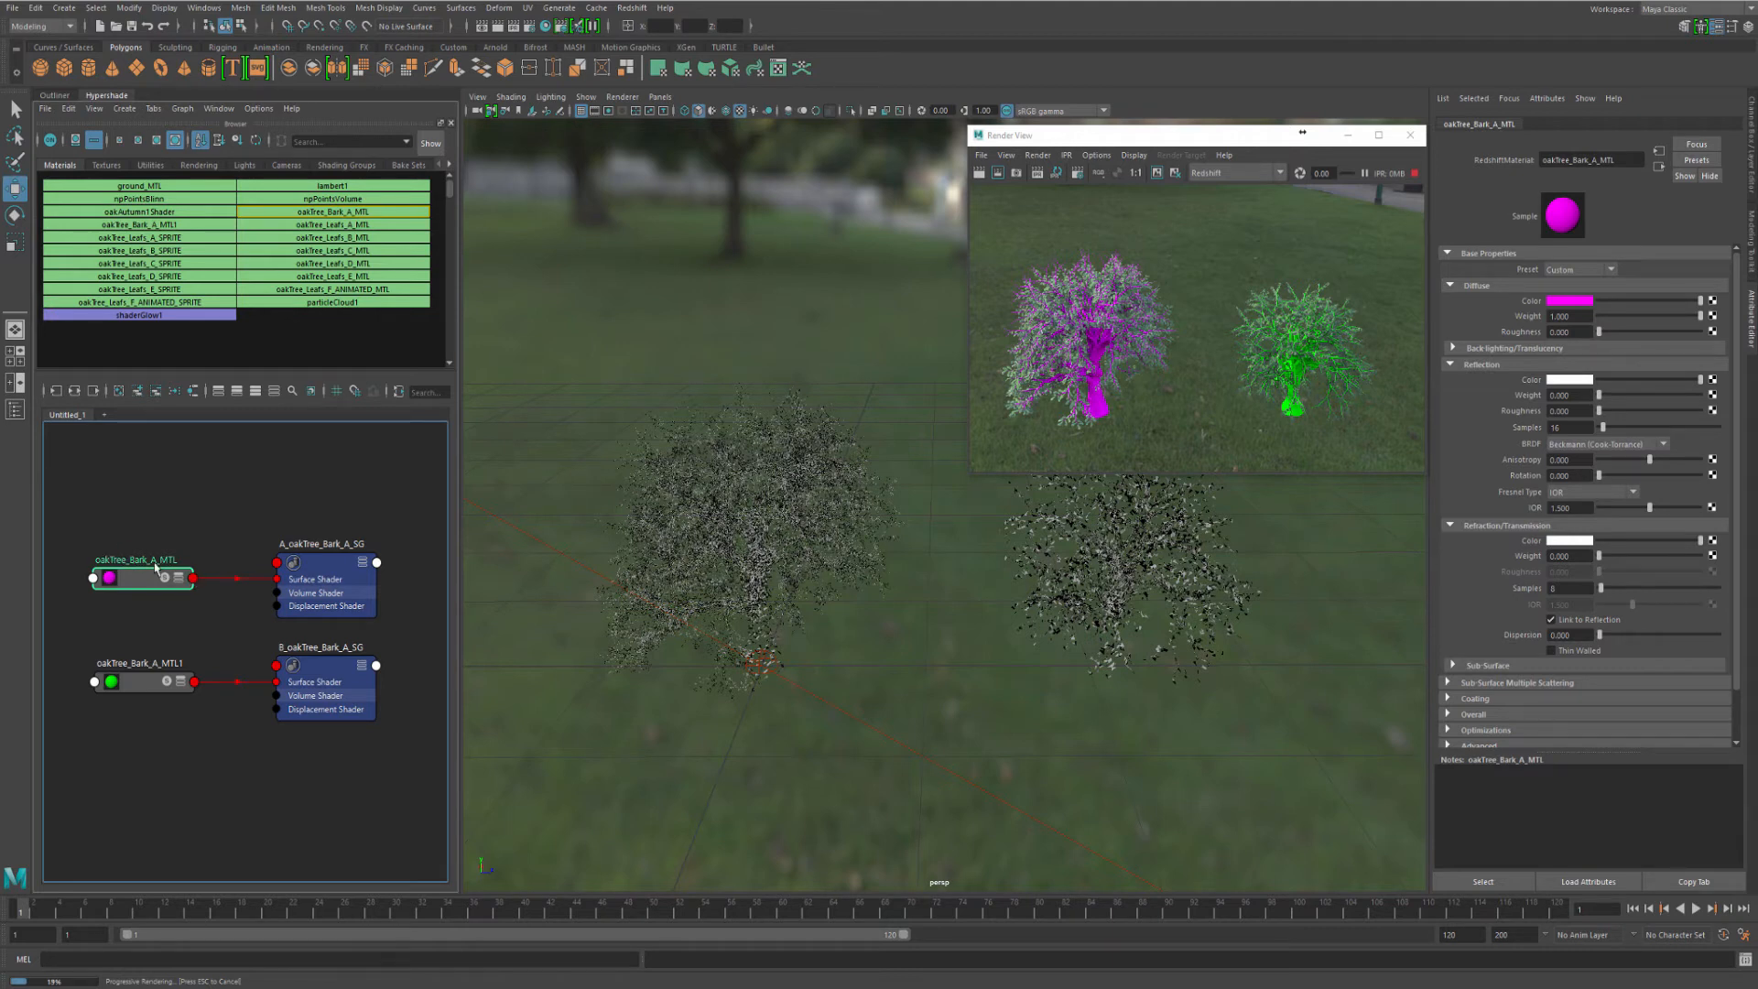
{"action": "double_click", "coordinate": [172, 560]}
{"action": "type", "text": "pink"}
{"action": "key", "text": "Return"}
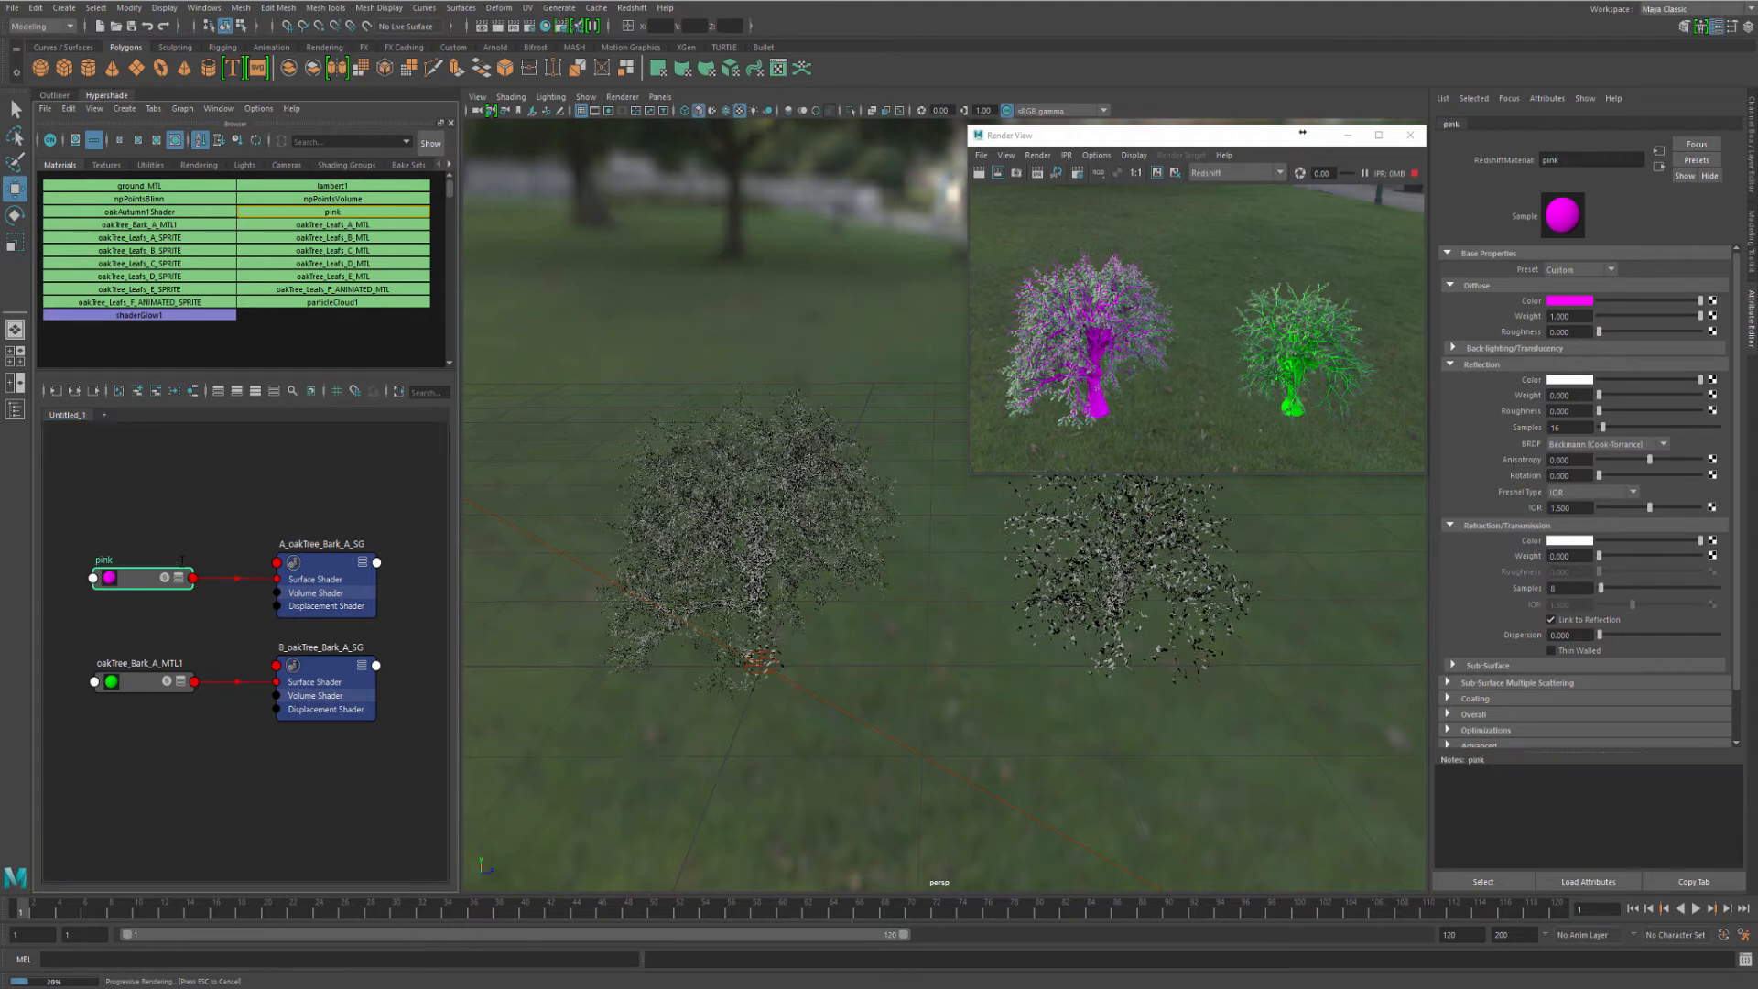
{"action": "double_click", "coordinate": [138, 663]}
{"action": "type", "text": "green"}
{"action": "key", "text": "Return"}
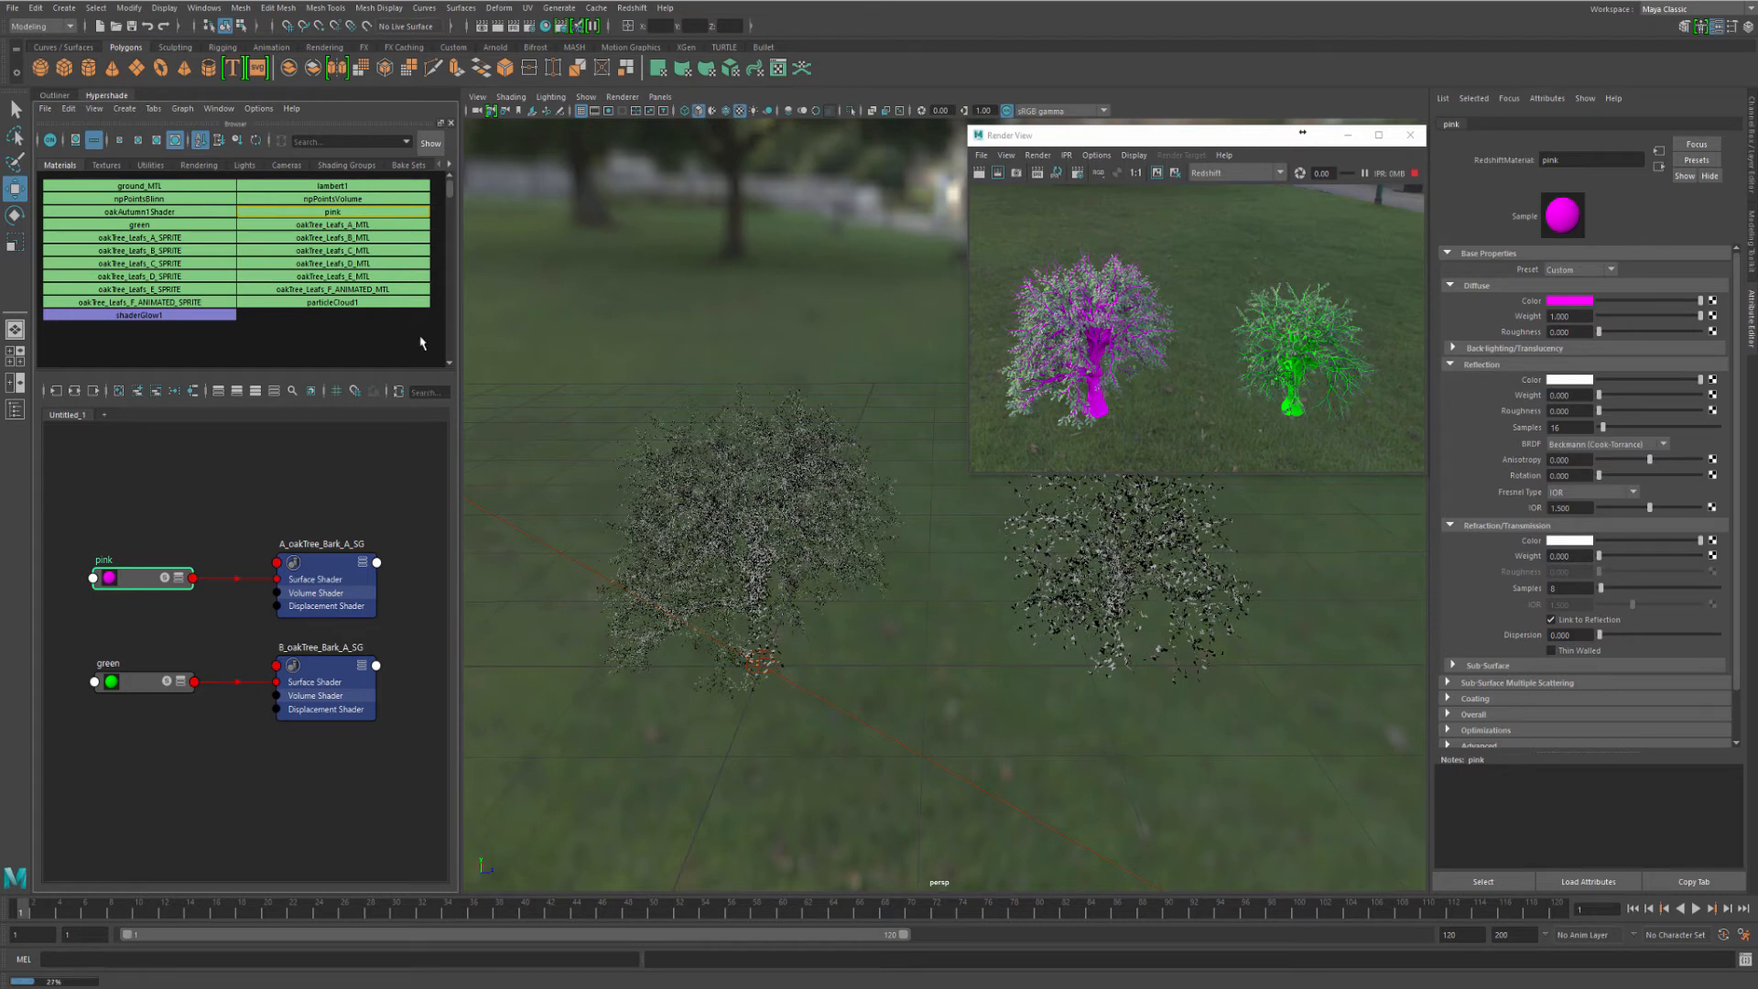
Graph the oakTree_Leafs_A_SPRITE shading network and examine the leaf material, sprite node and shading group names
{"action": "left_click", "coordinate": [333, 224]}
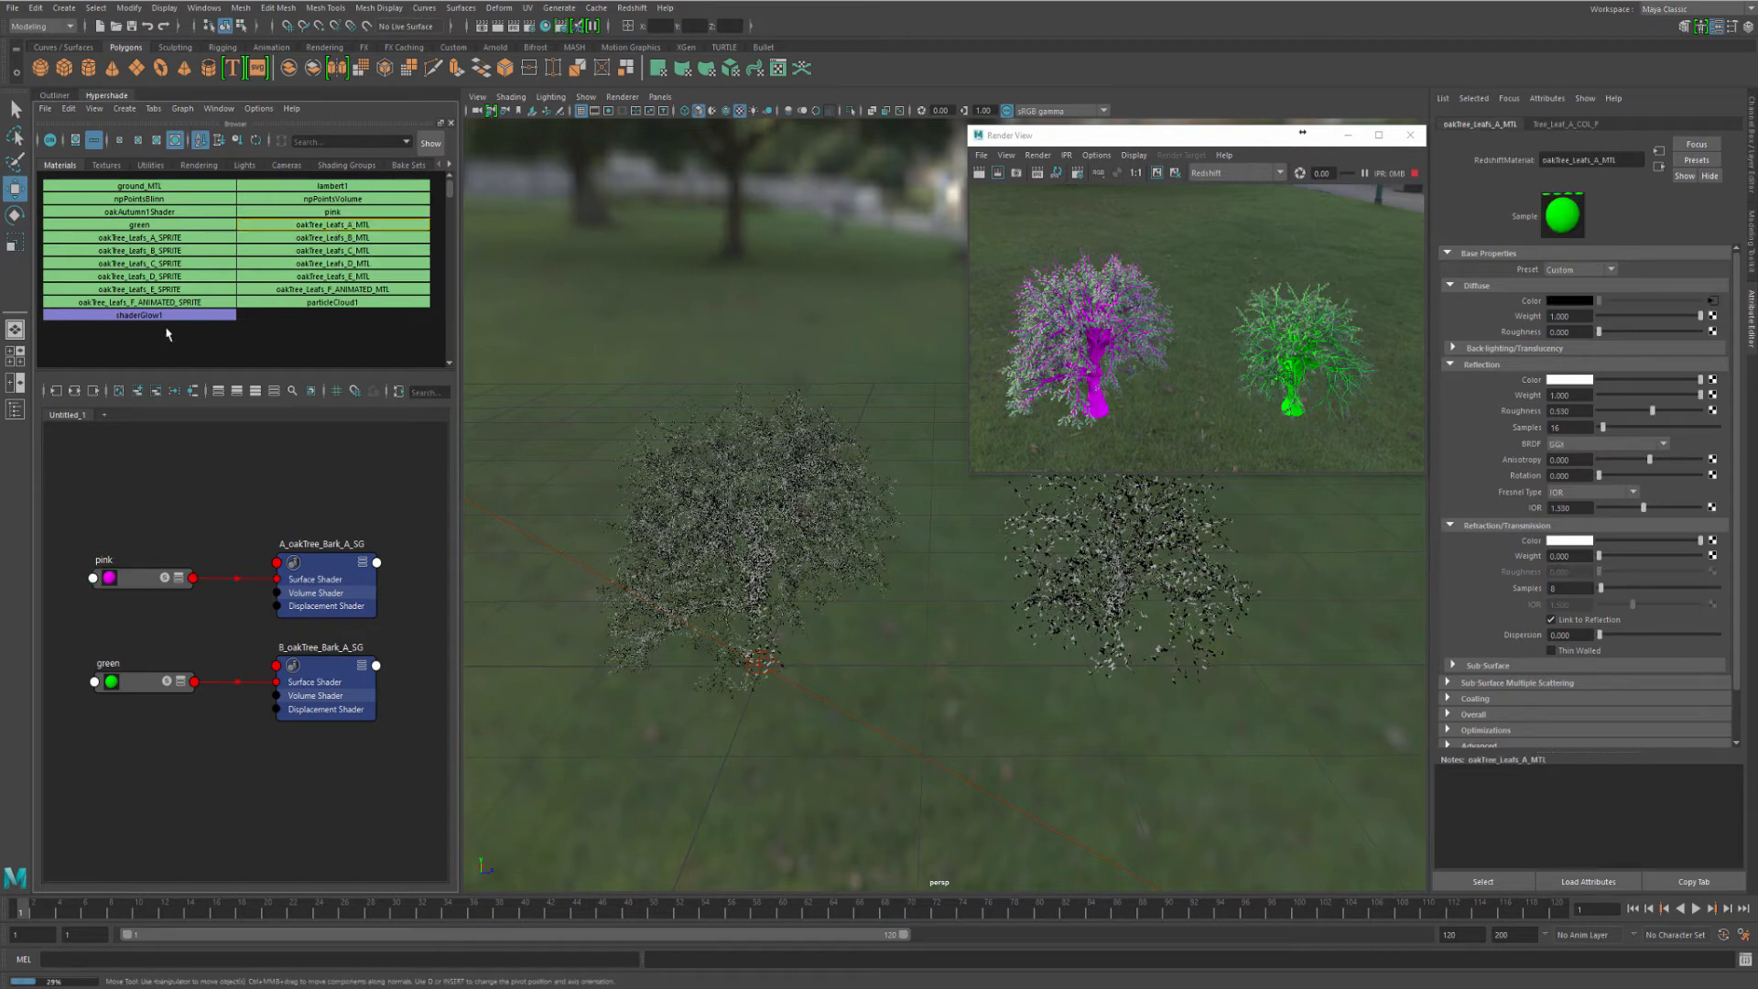
{"action": "left_click", "coordinate": [173, 240]}
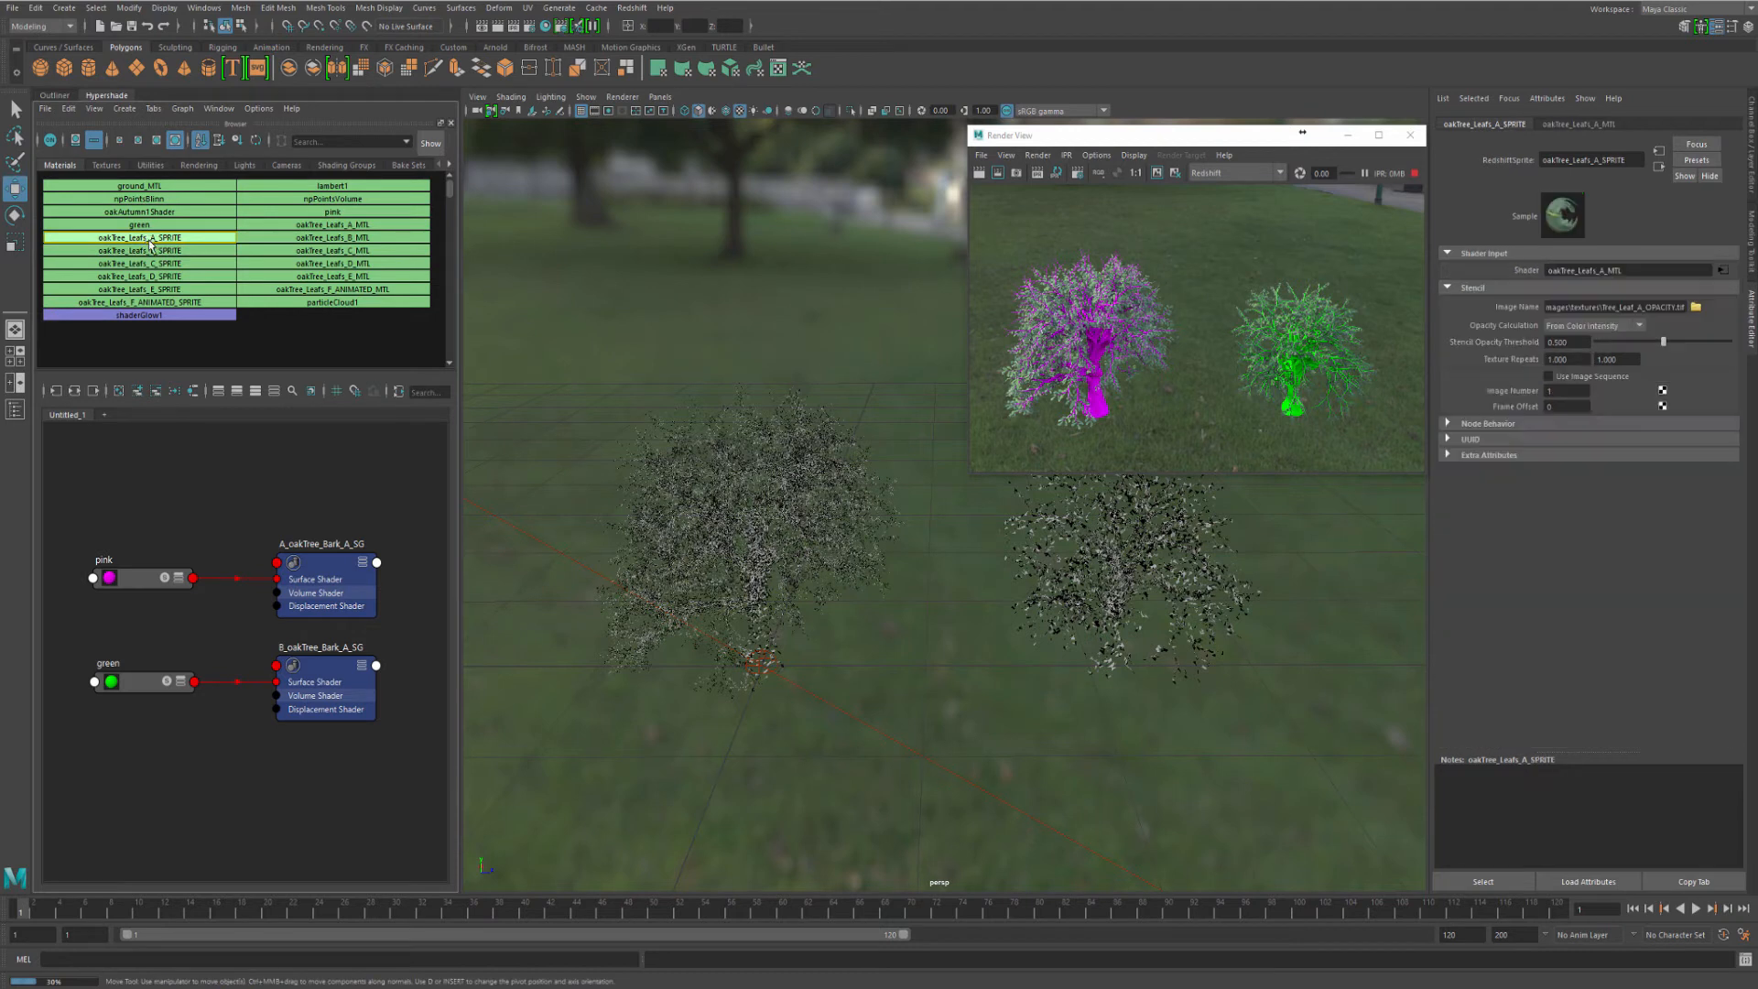
{"action": "left_click", "coordinate": [75, 391]}
{"action": "left_click", "coordinate": [246, 610]}
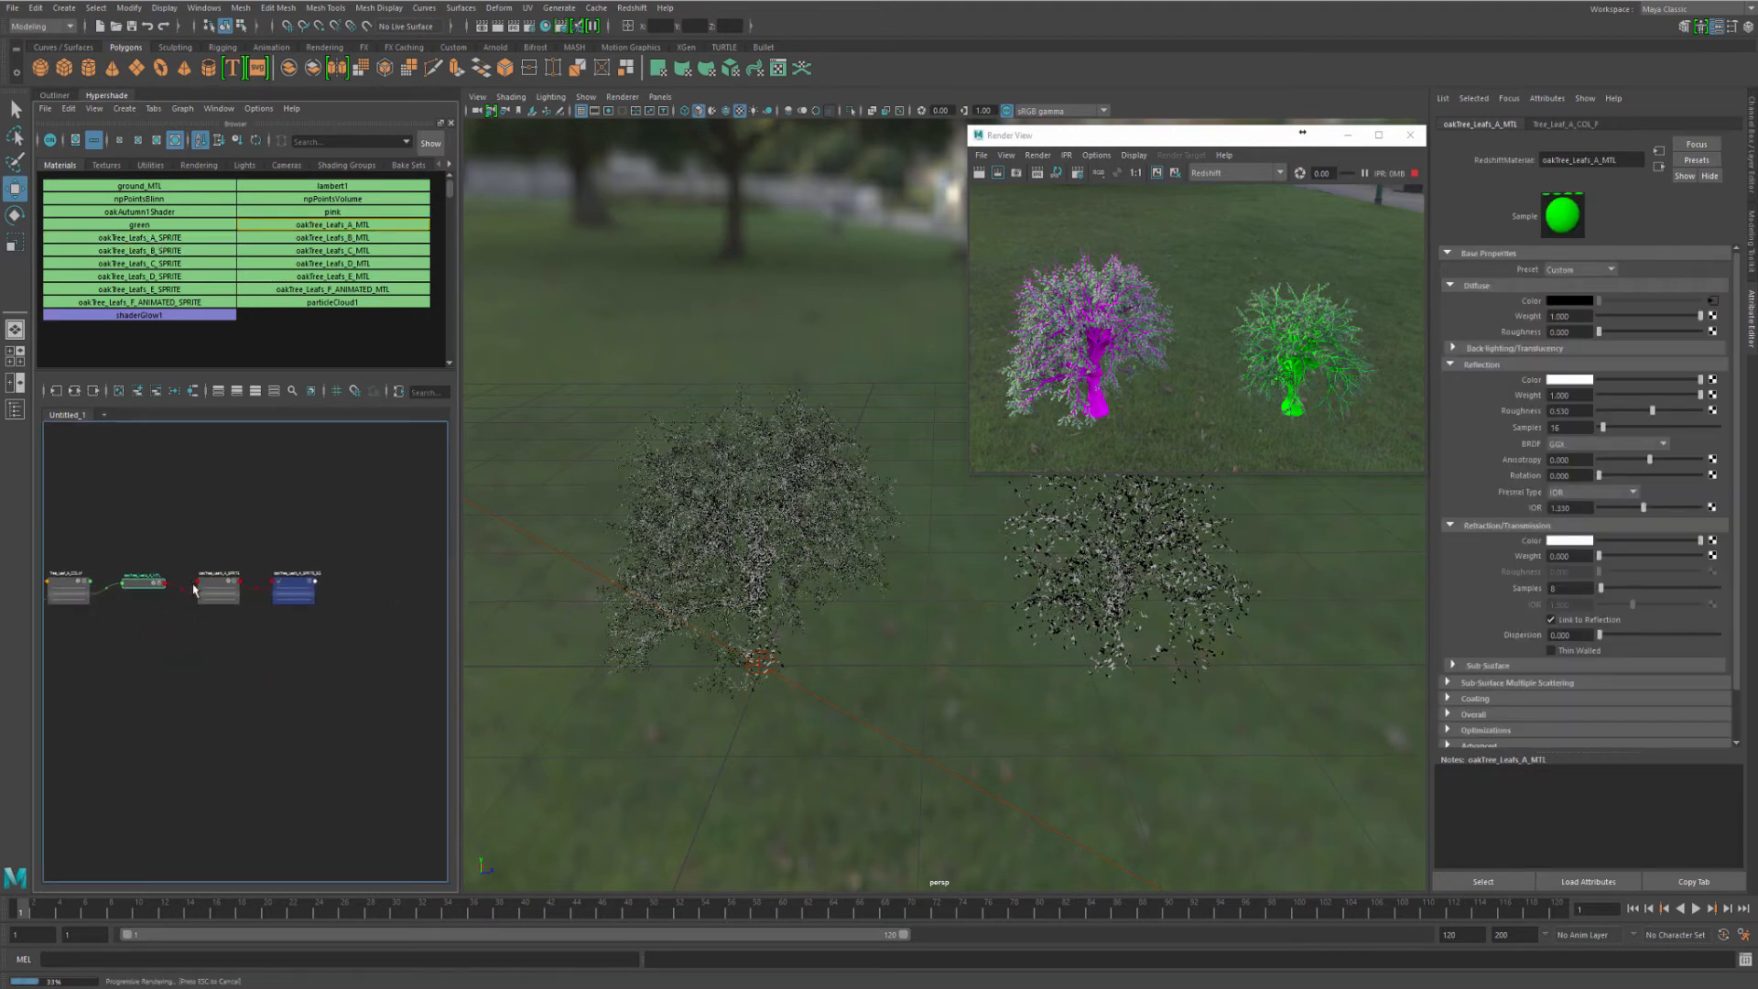
{"action": "scroll", "coordinate": [274, 615], "scroll_direction": "up", "scroll_amount": 4}
{"action": "scroll", "coordinate": [257, 612], "scroll_direction": "up", "scroll_amount": 3}
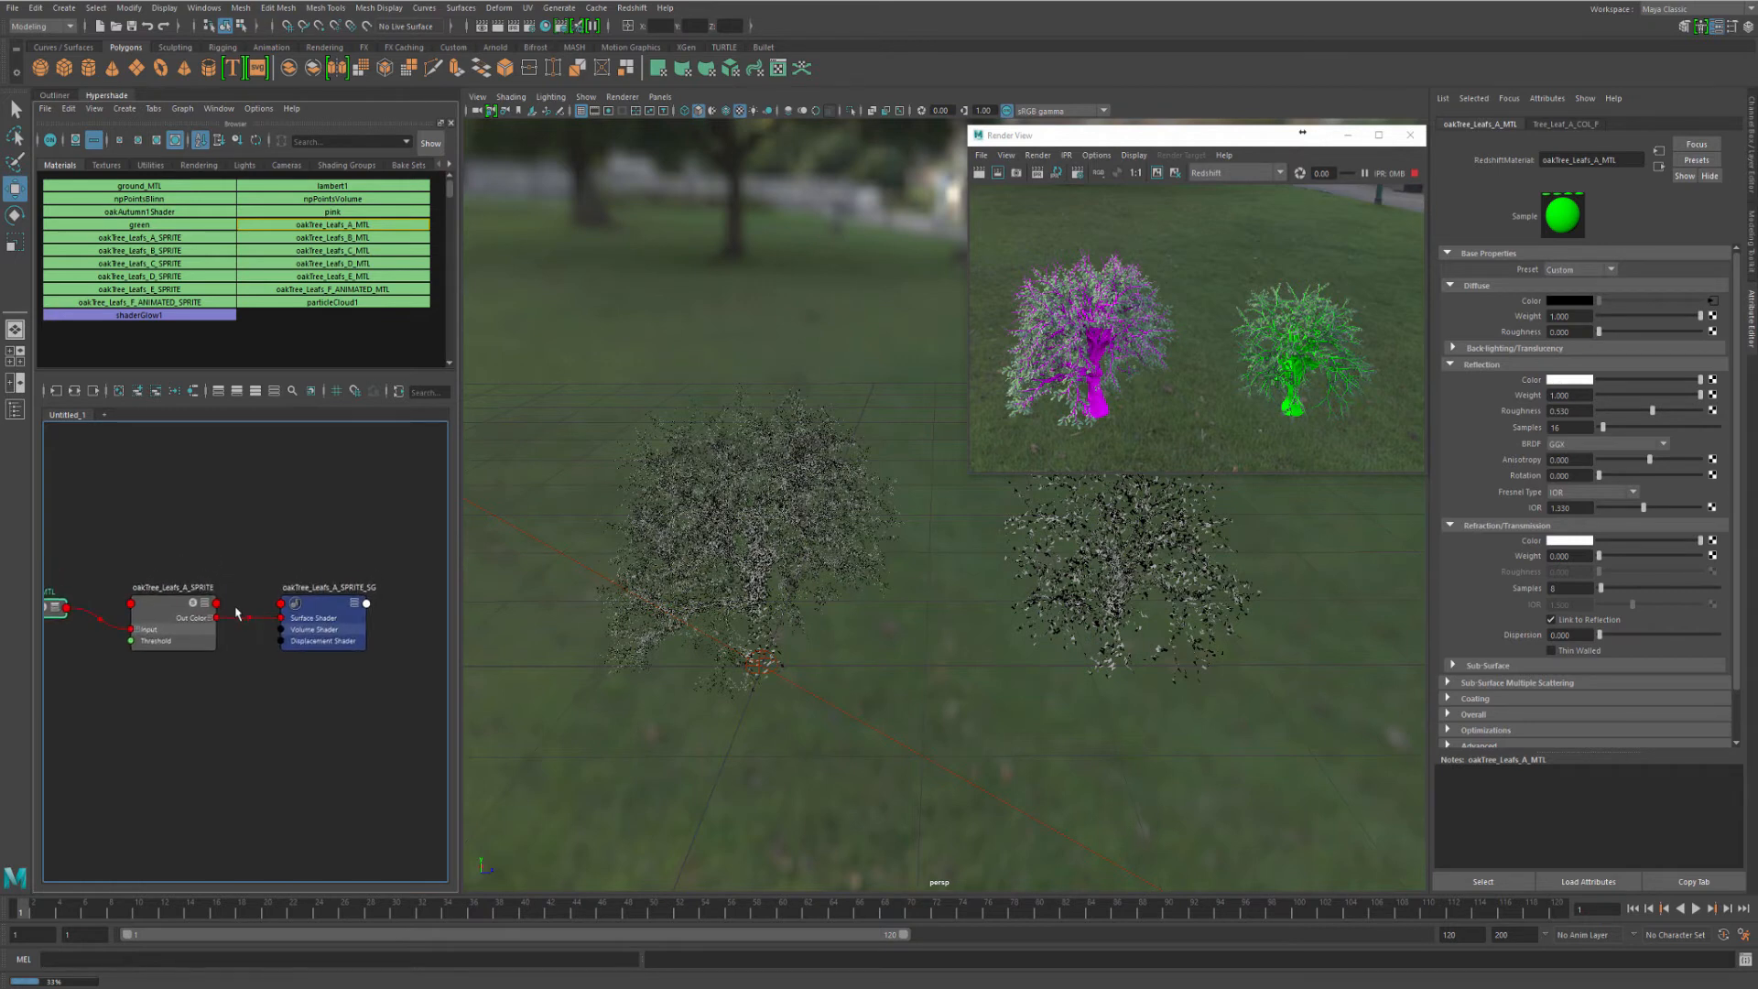
{"action": "middle_click_drag", "start_coordinate": [244, 580], "coordinate": [269, 579], "text": "alt"}
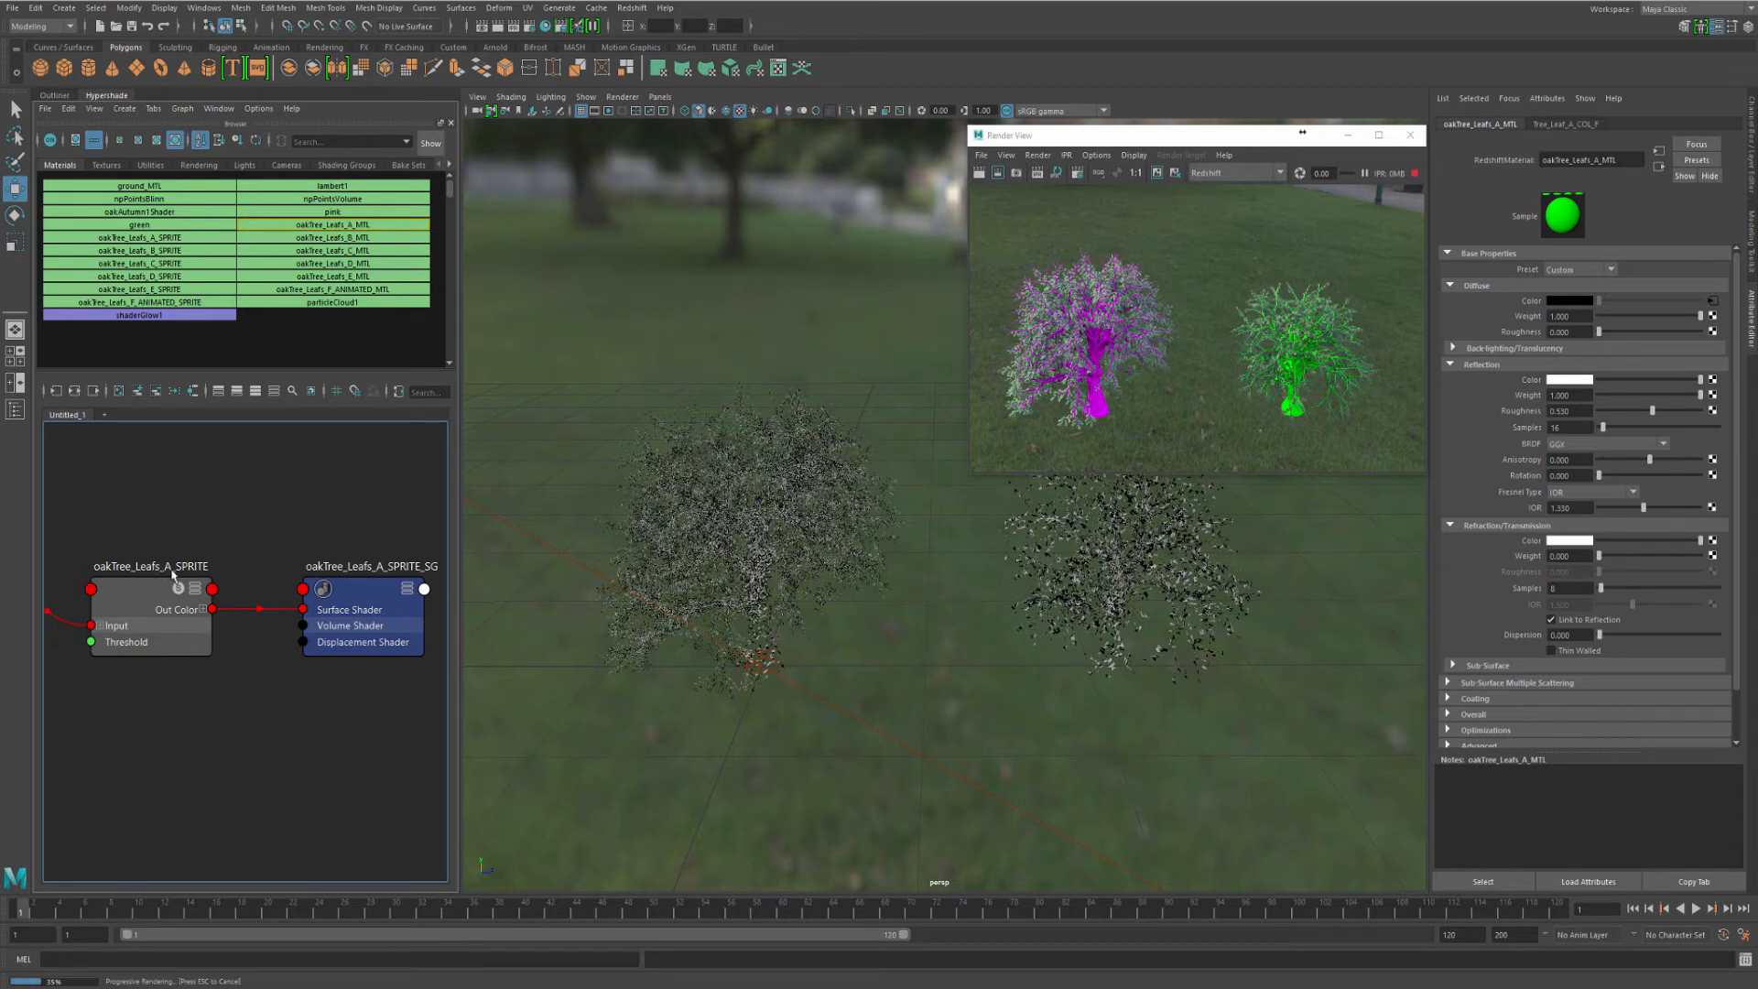
{"action": "left_click", "coordinate": [179, 576]}
{"action": "left_click", "coordinate": [192, 569]}
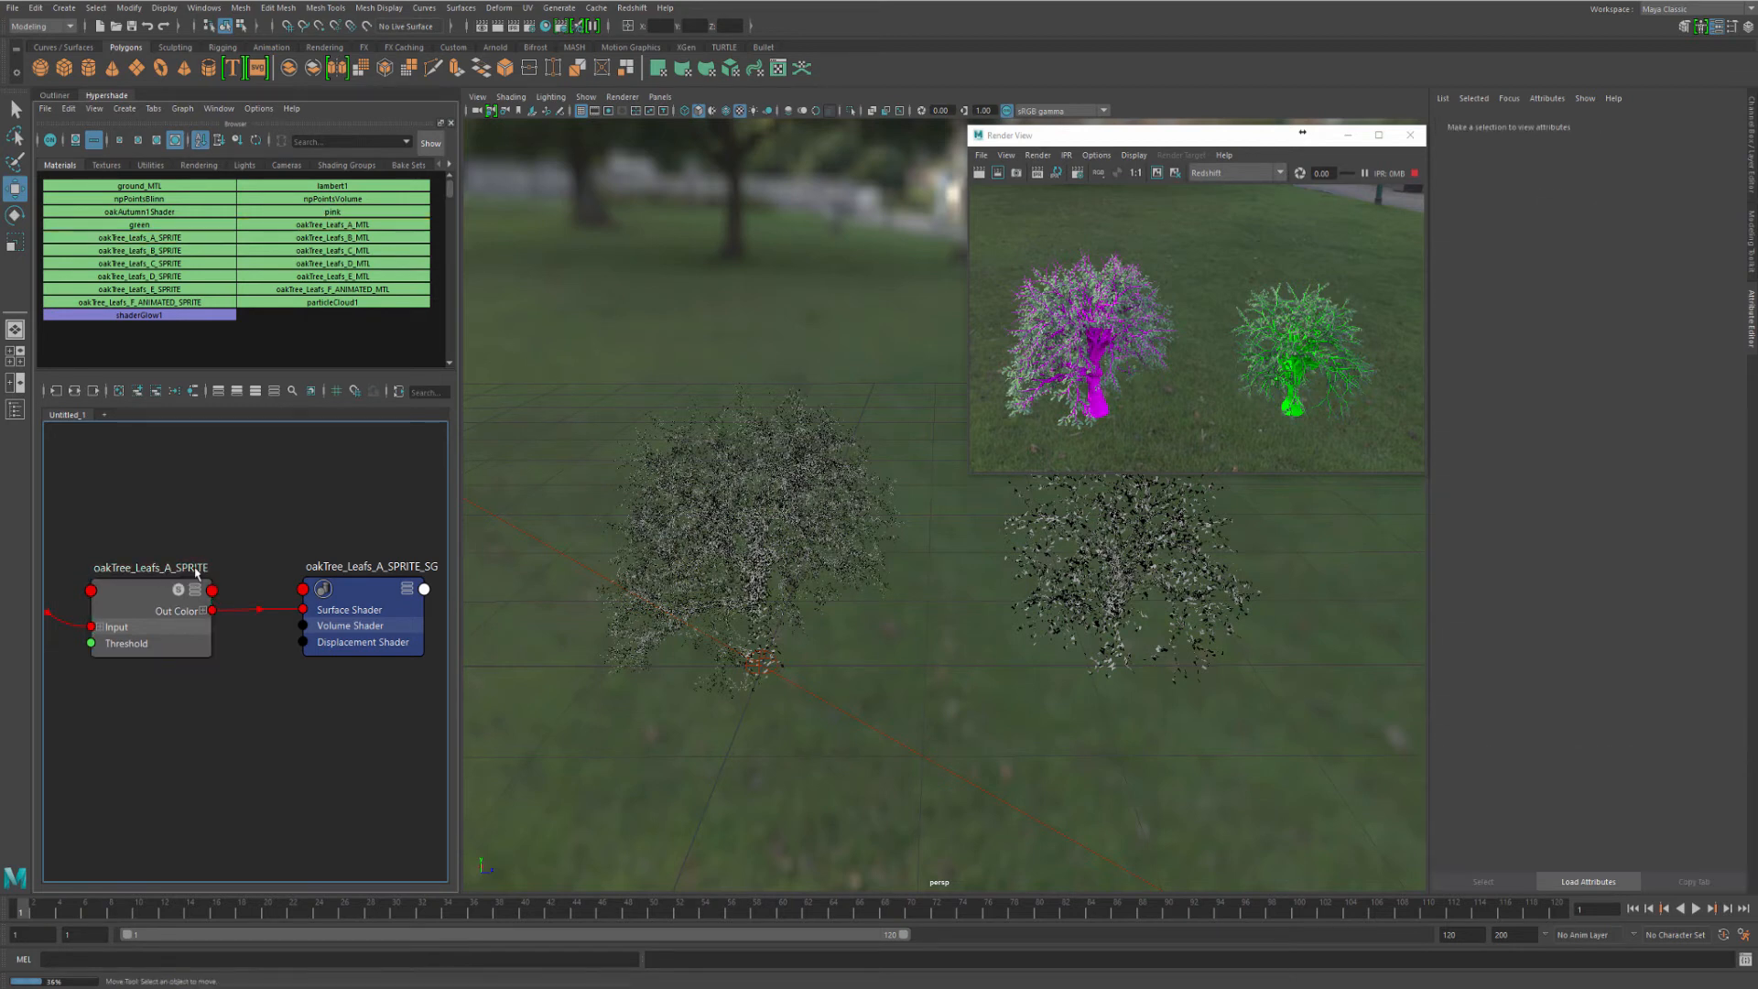
Examine the oakTree_Leafs_A_SPRITE_SG shading group name in the graph, and inspect oakTree_A_PROXY's material mode and prefix
{"action": "middle_click_drag", "start_coordinate": [314, 565], "coordinate": [247, 572], "text": "alt"}
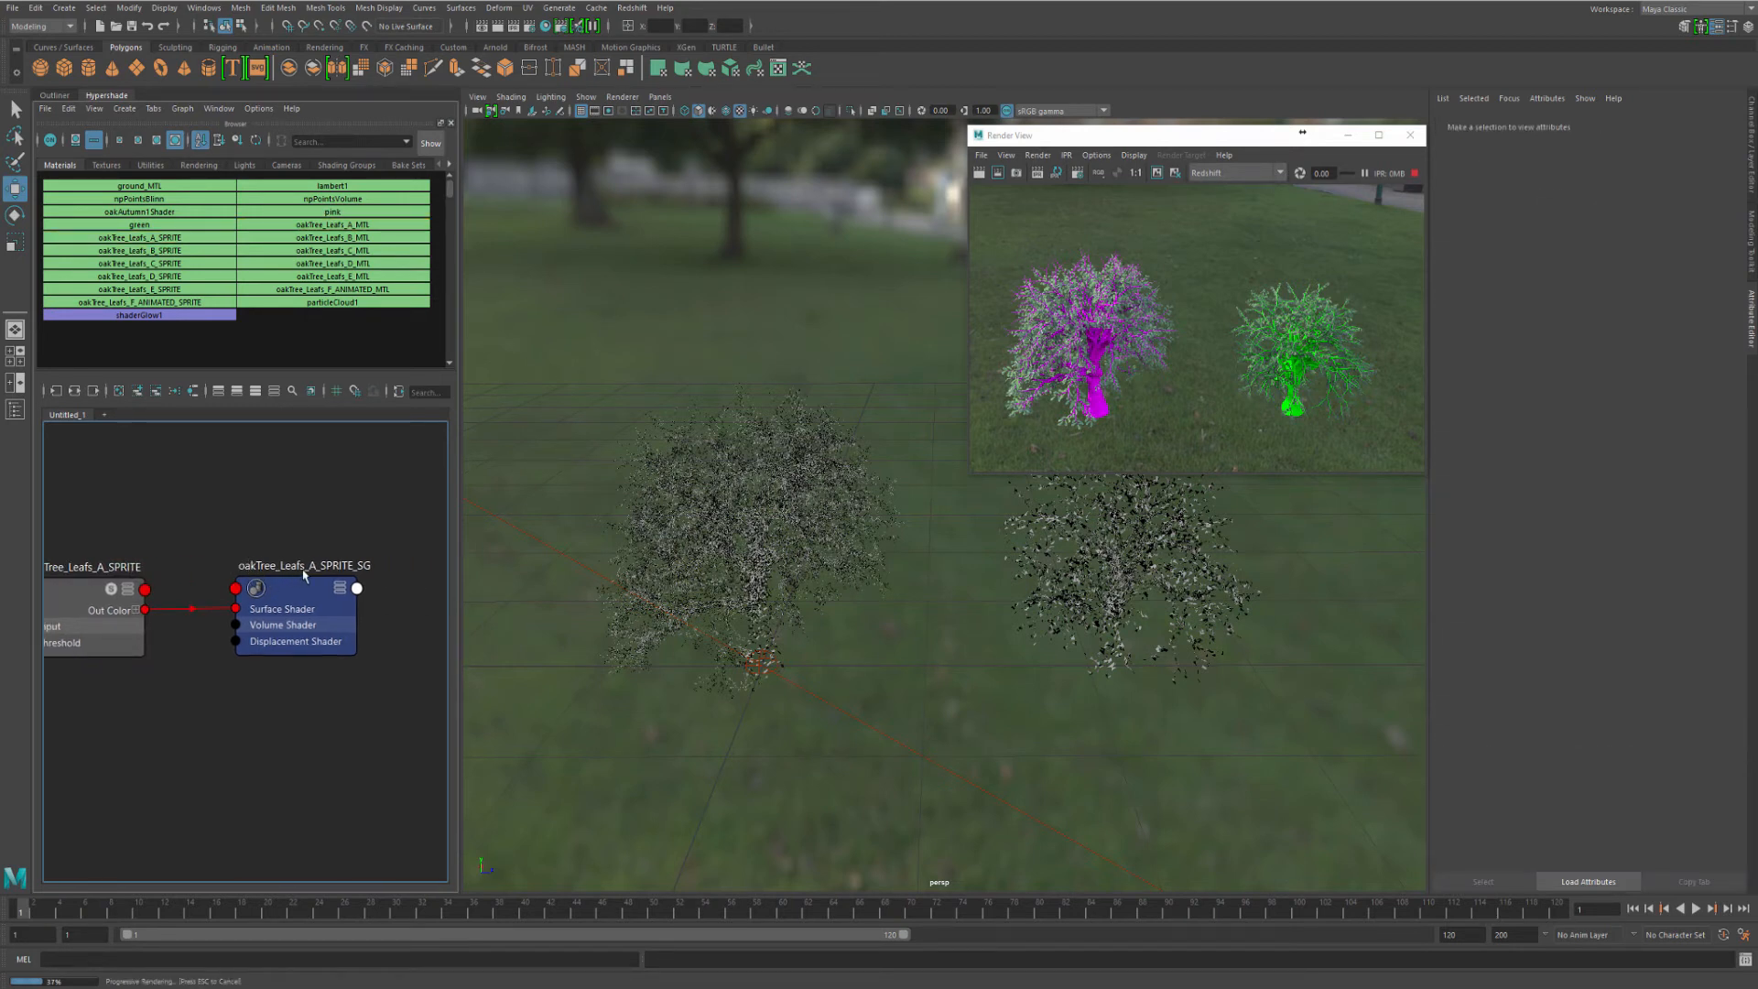
{"action": "double_click", "coordinate": [349, 567]}
{"action": "left_click", "coordinate": [353, 565]}
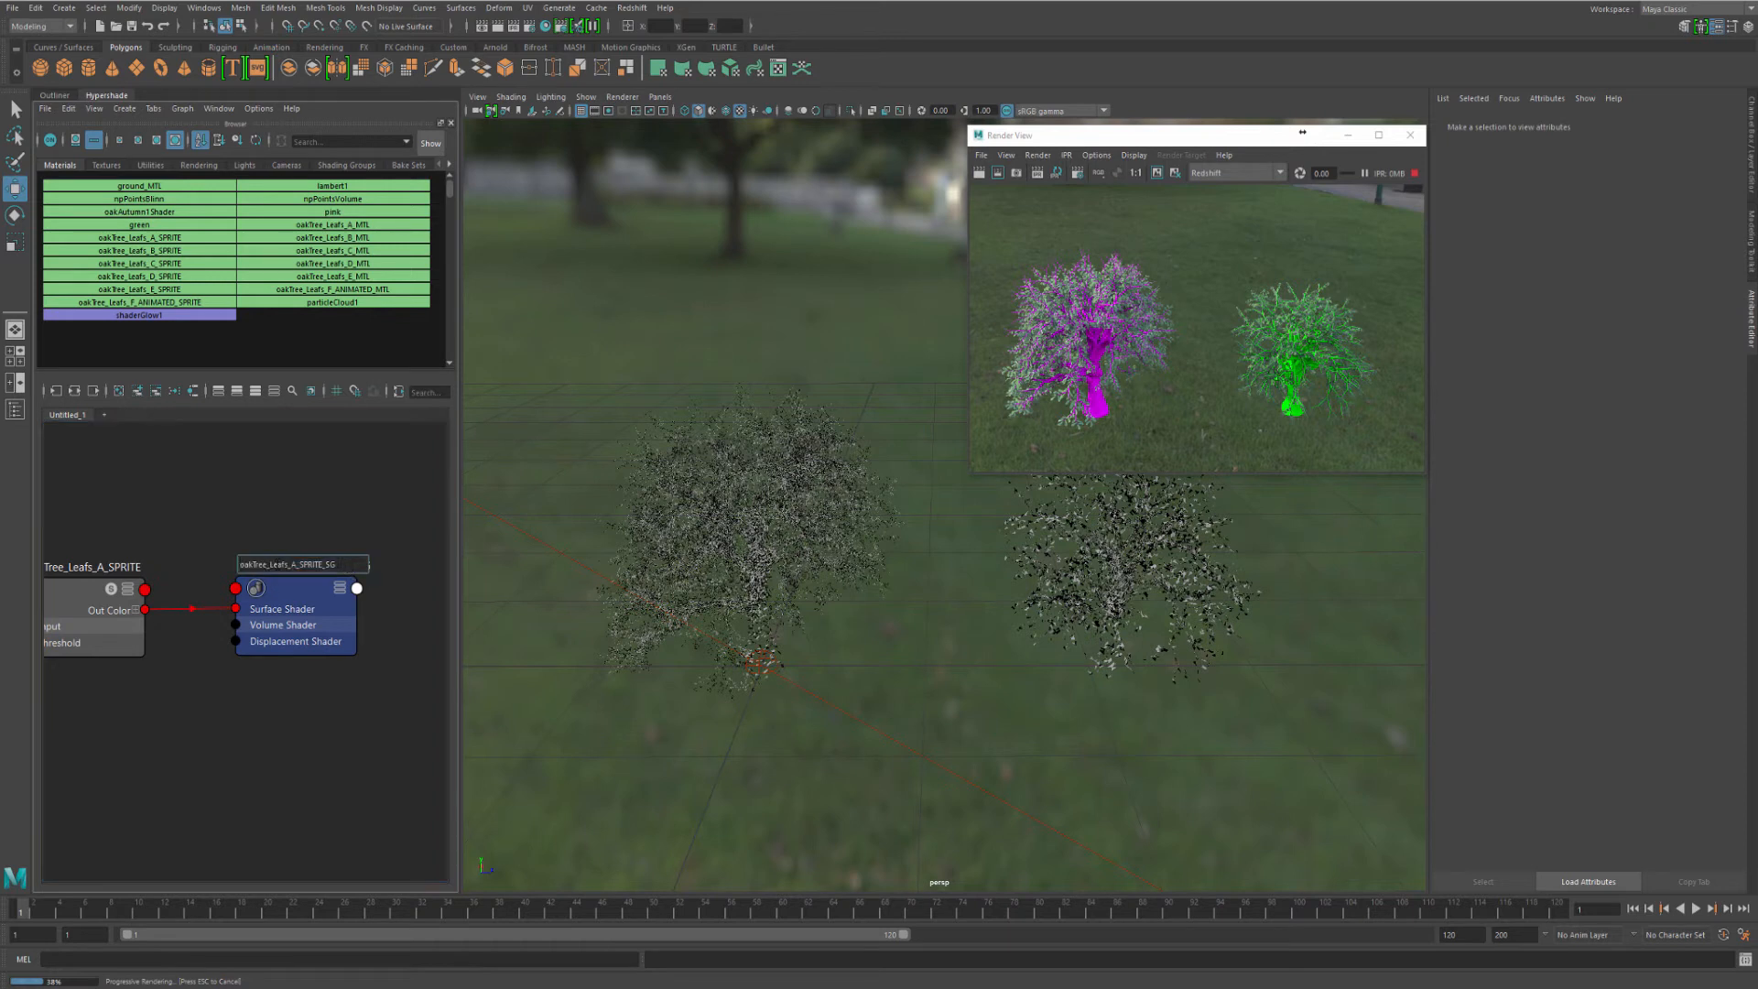
{"action": "left_click", "coordinate": [315, 514]}
{"action": "middle_click_drag", "start_coordinate": [324, 620], "coordinate": [364, 623], "text": "alt"}
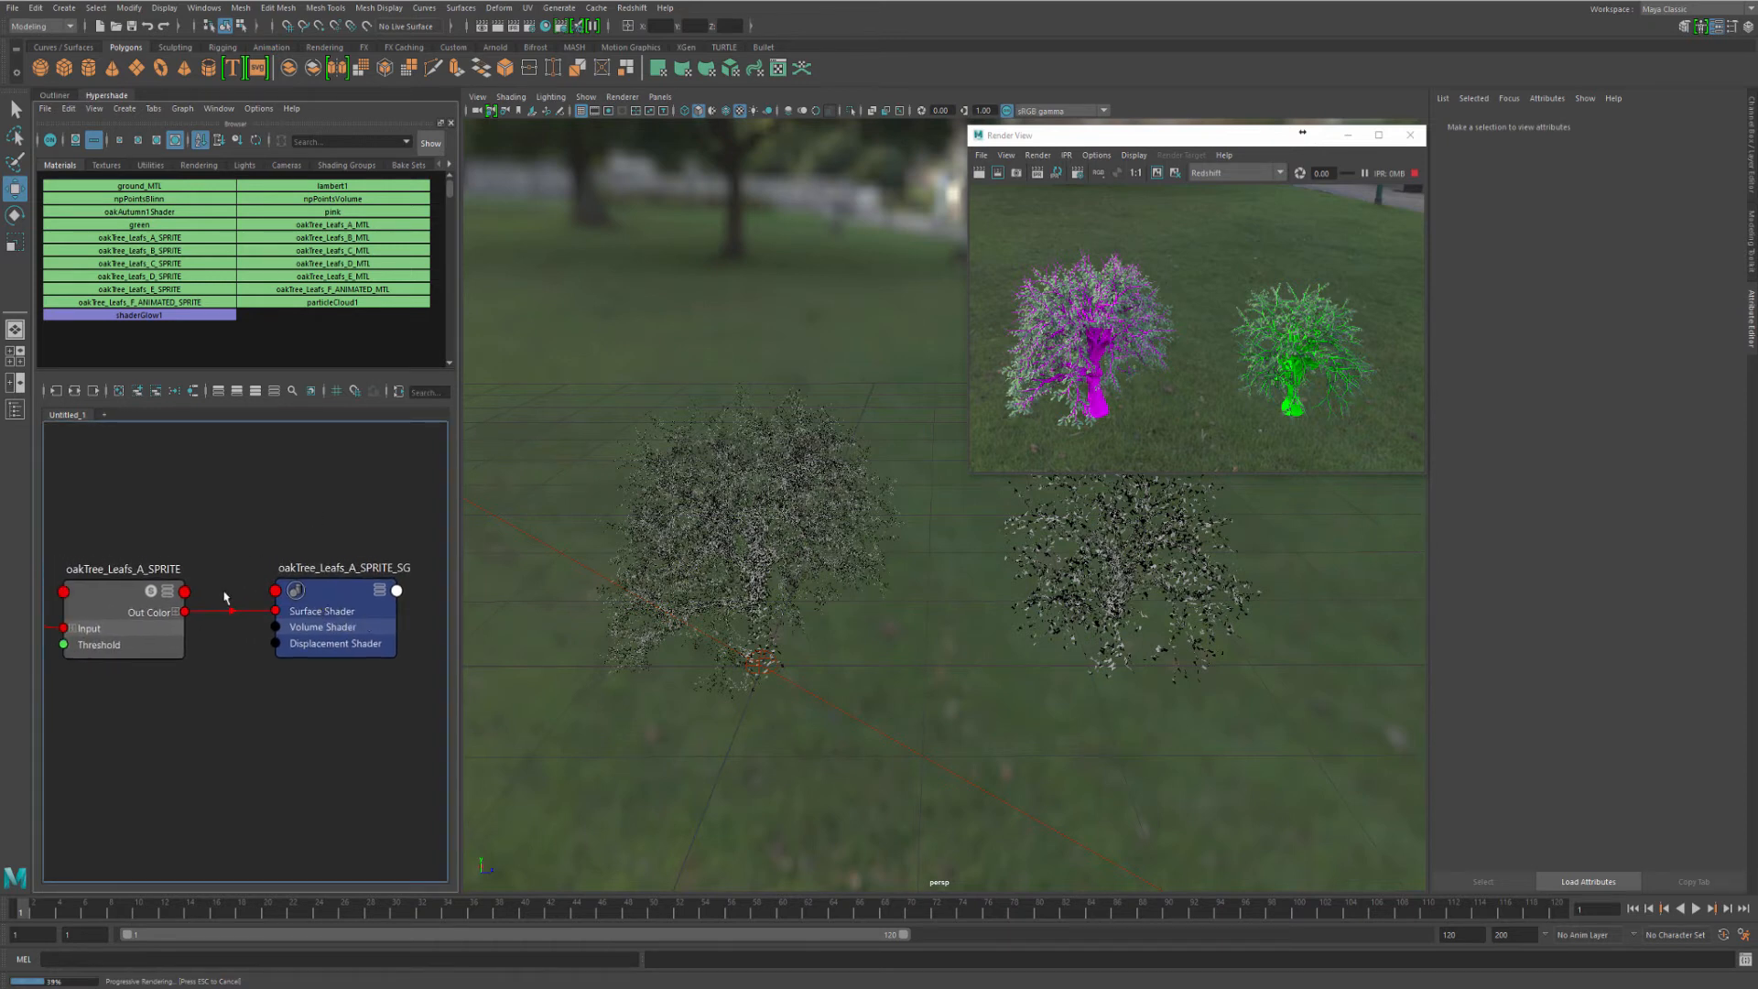
{"action": "scroll", "coordinate": [280, 575], "scroll_direction": "down", "scroll_amount": 3}
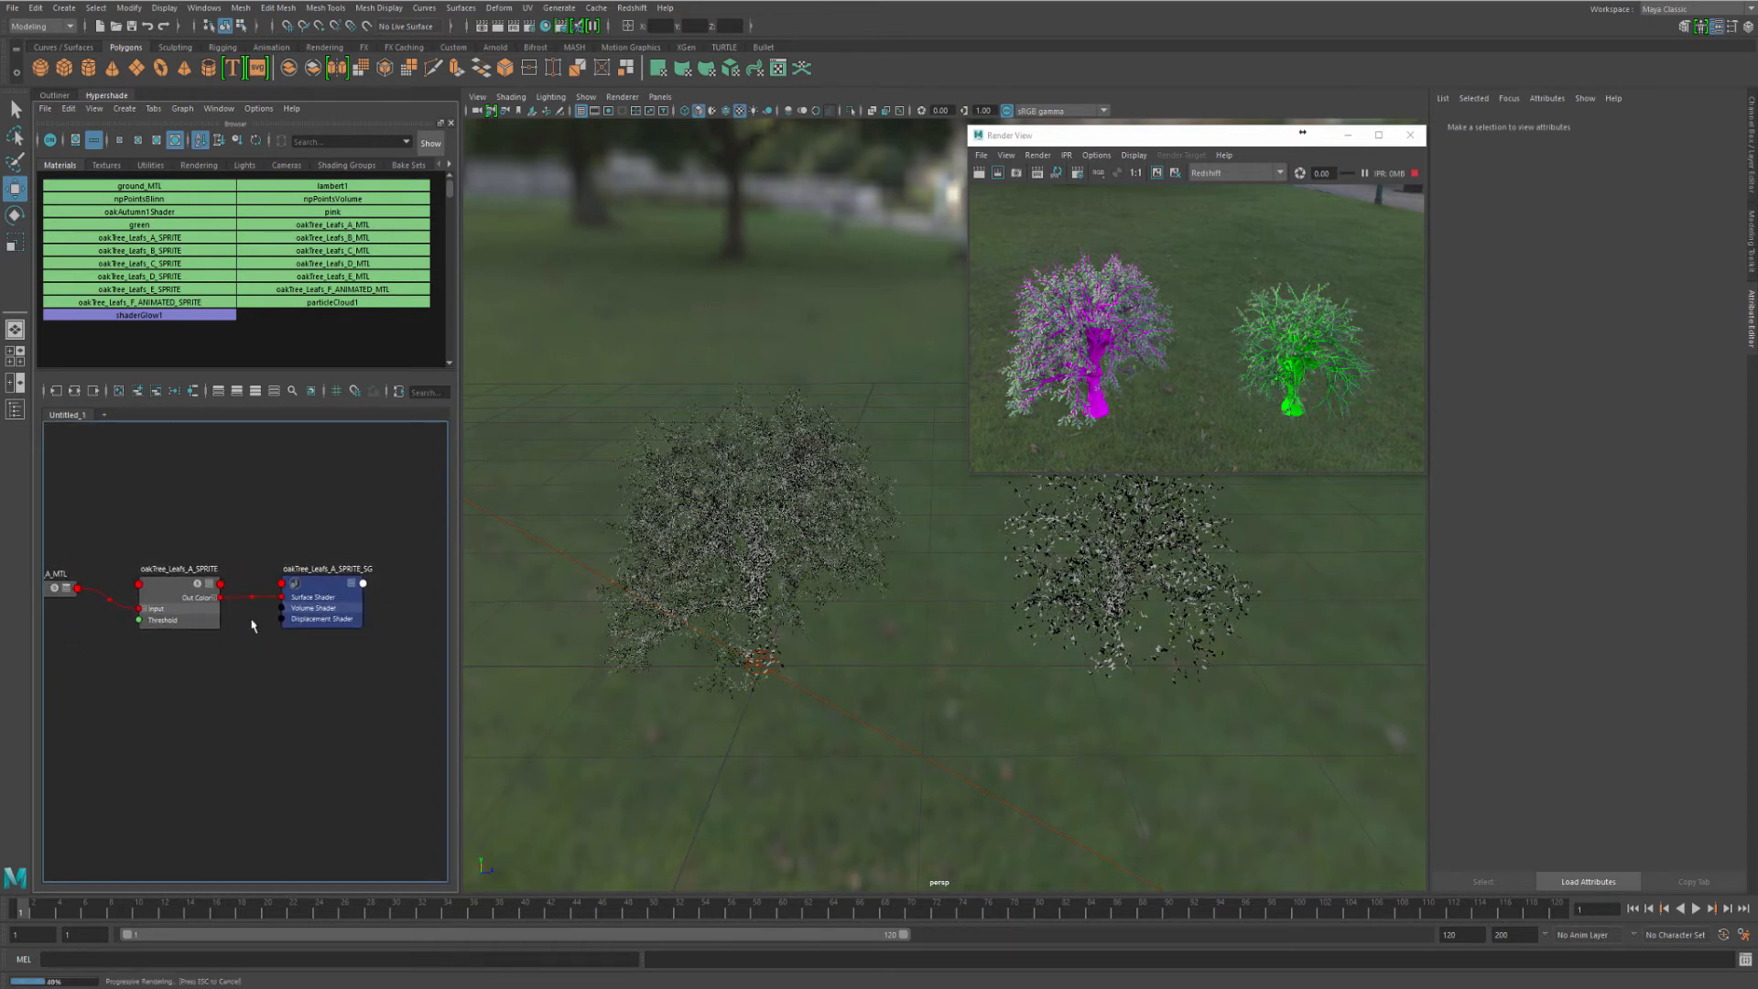
{"action": "left_click", "coordinate": [749, 466]}
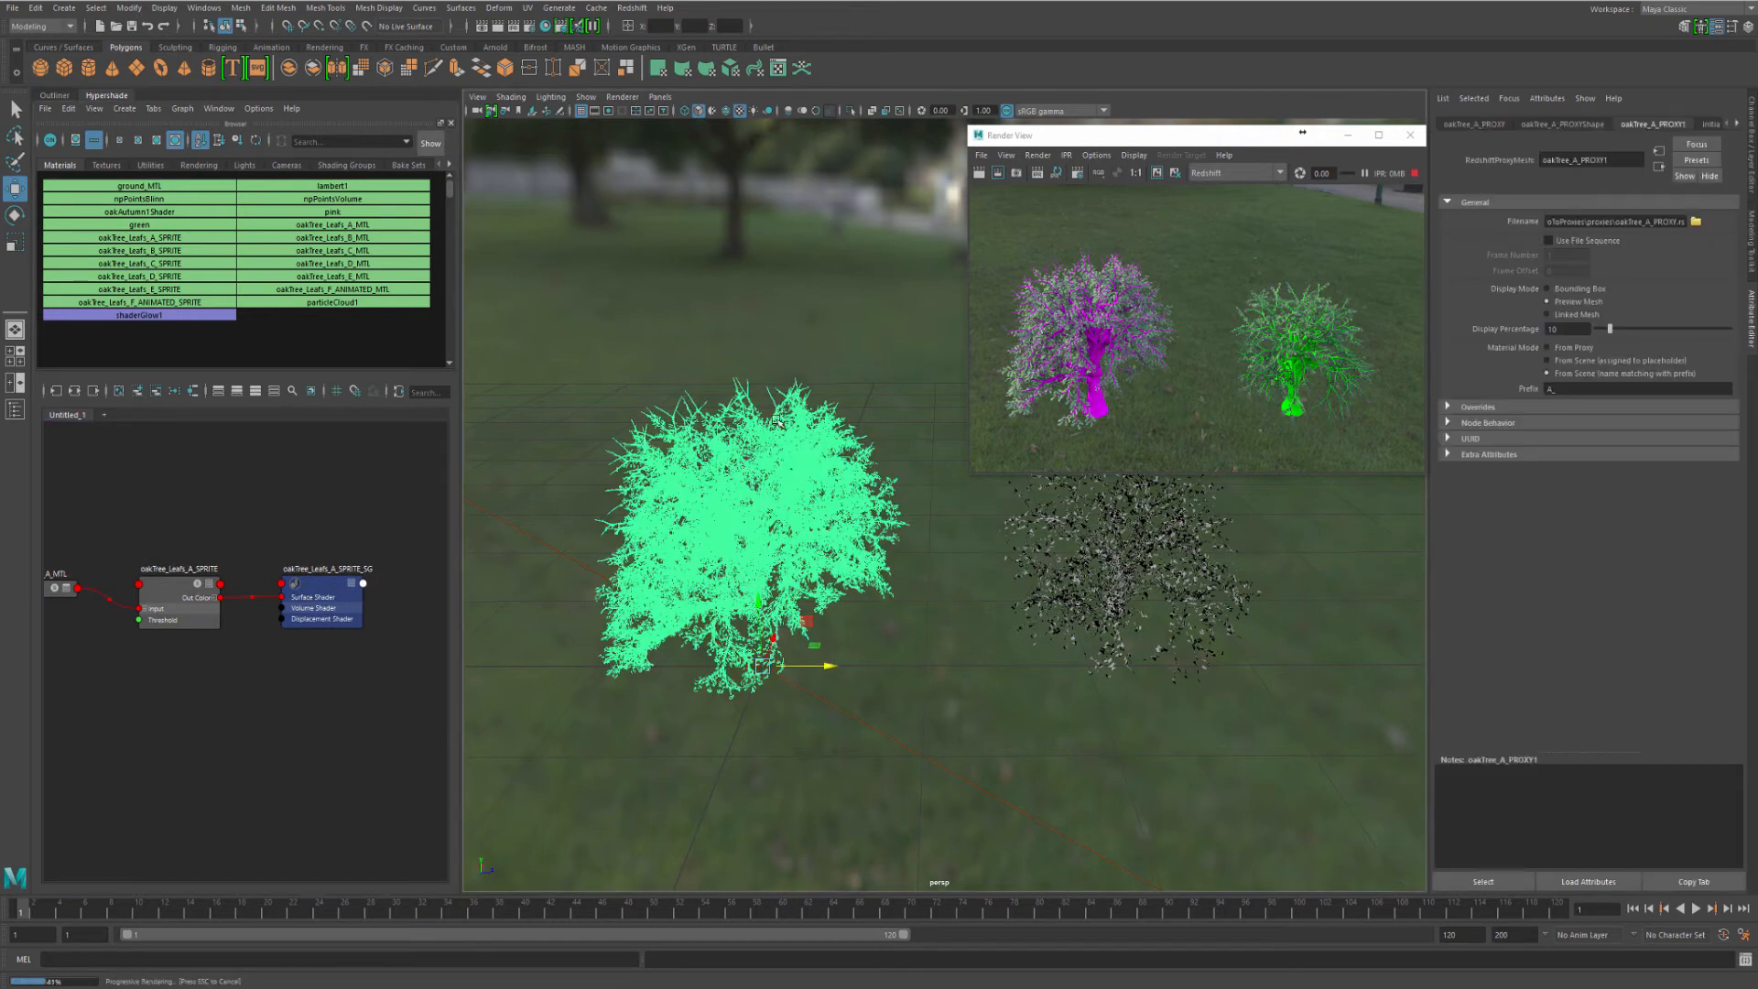
Create a Redshift Material below the sprite network, rename it yellow, and arrange it beside its shading group
{"action": "left_click", "coordinate": [332, 531]}
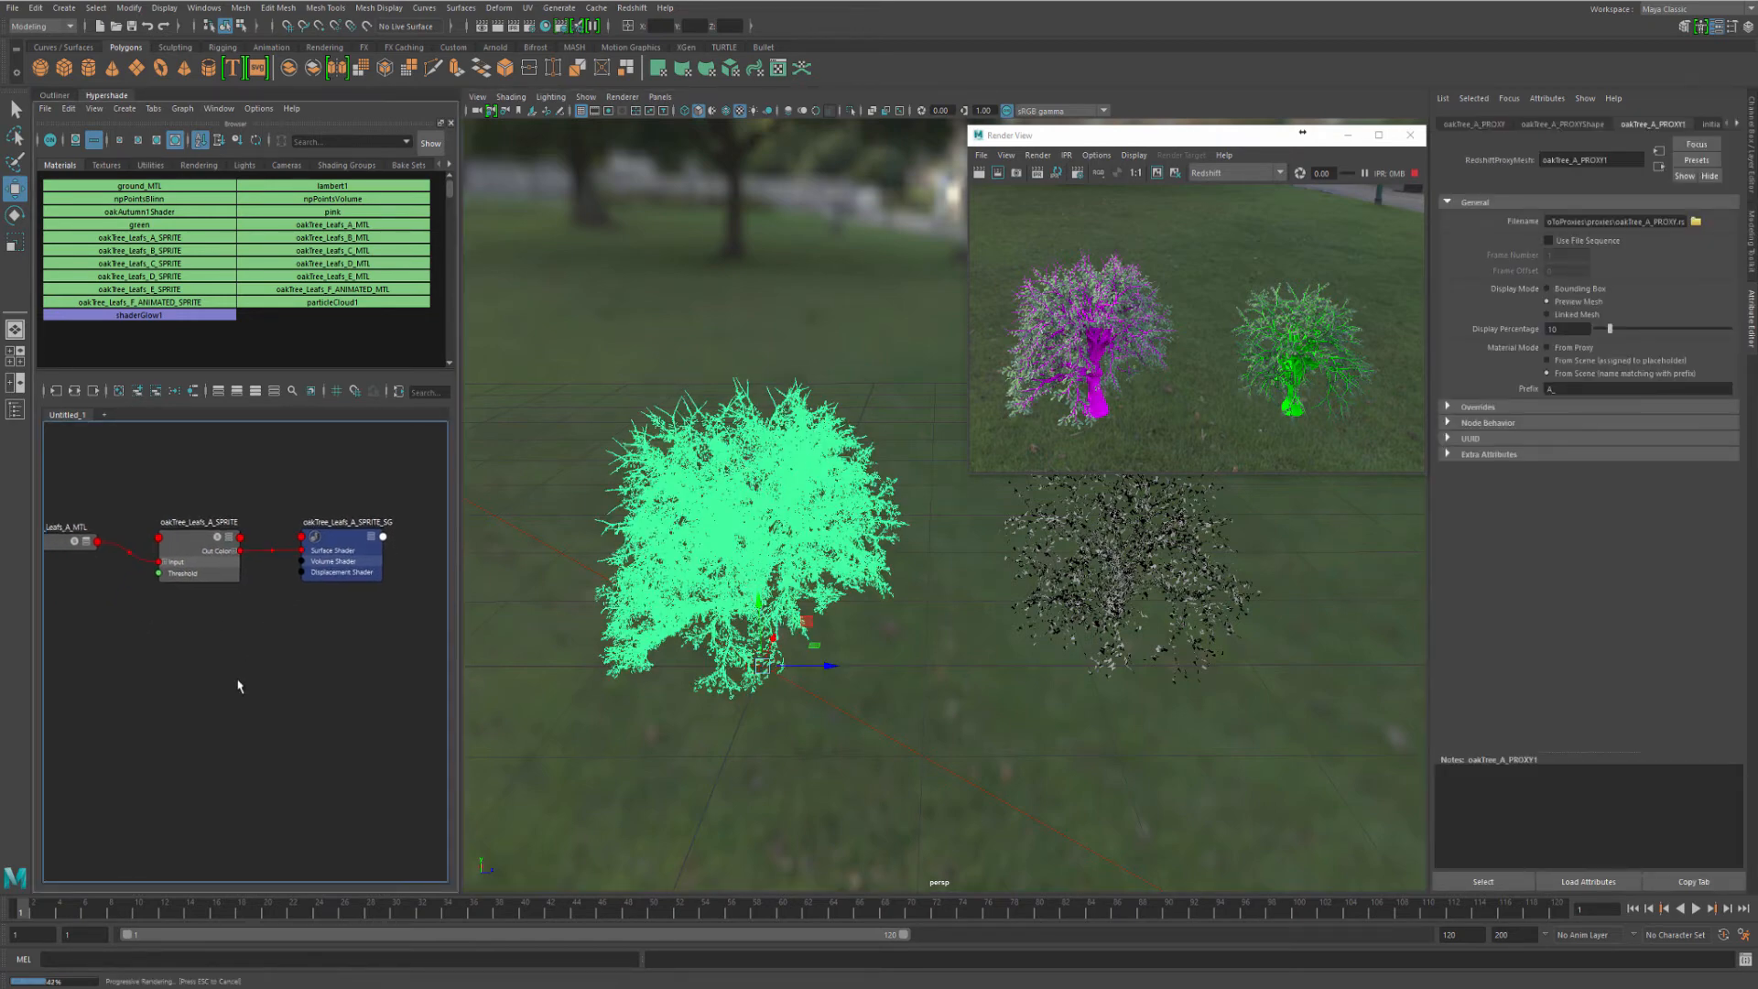
{"action": "key", "text": "Tab"}
{"action": "type", "text": "rsMaterial"}
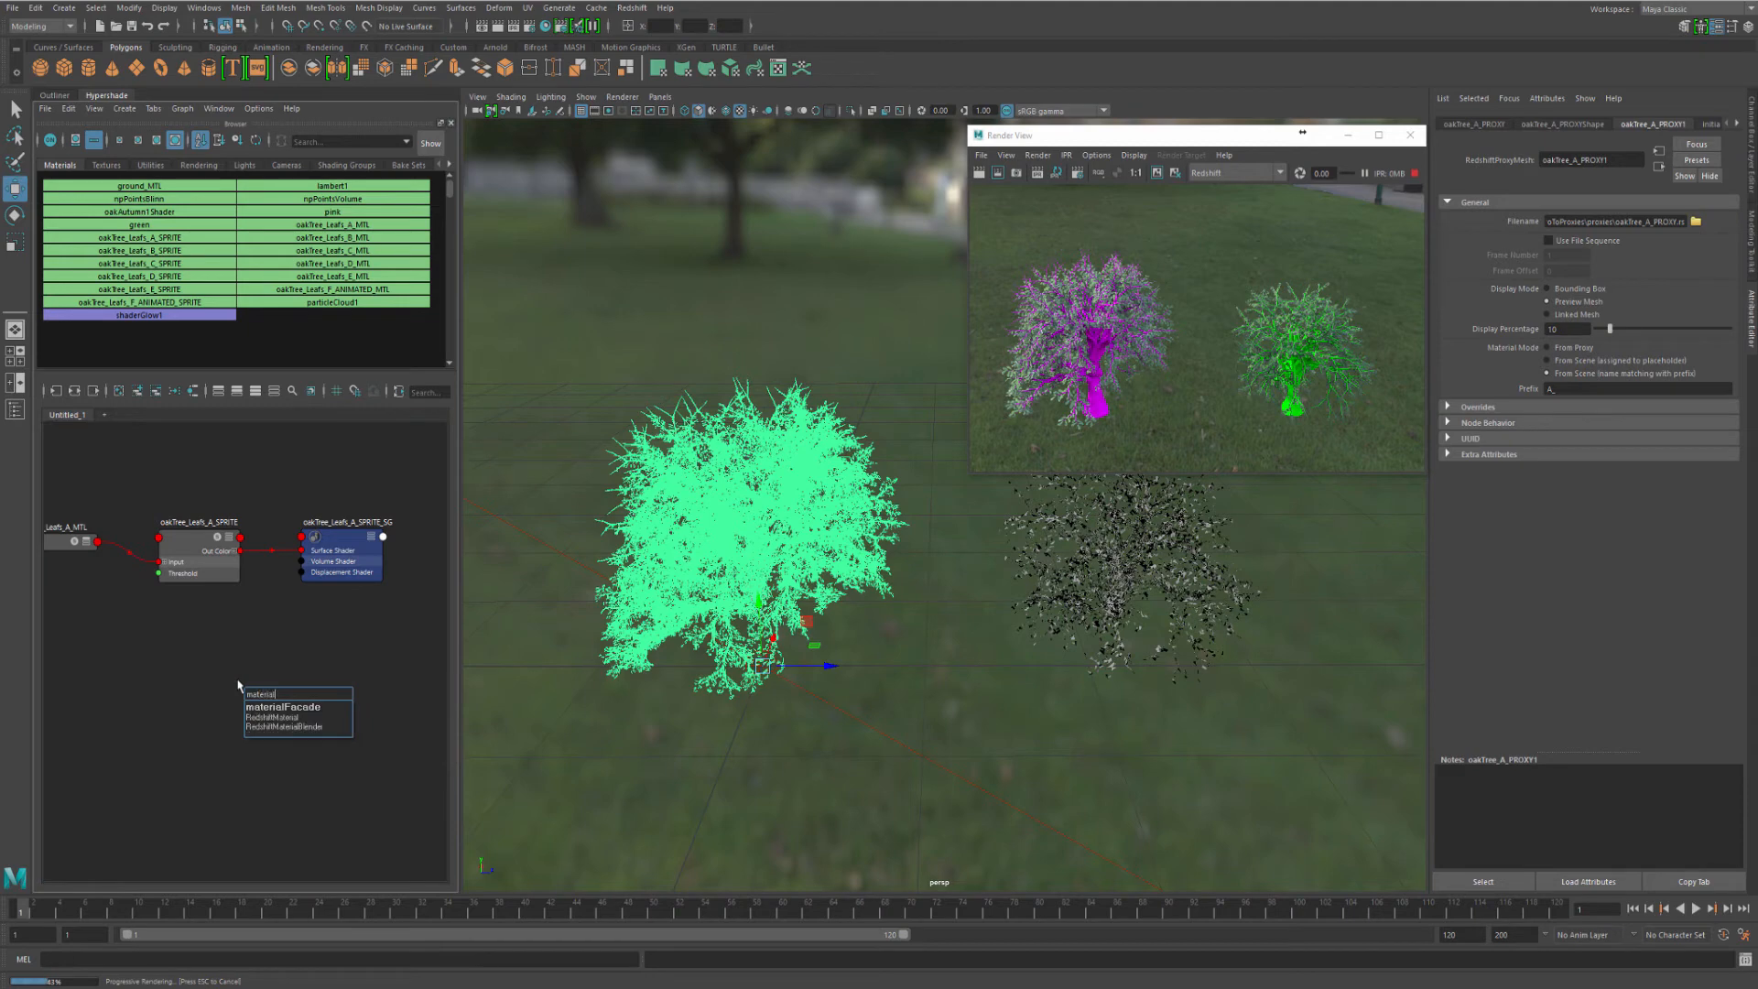
{"action": "key", "text": "Return"}
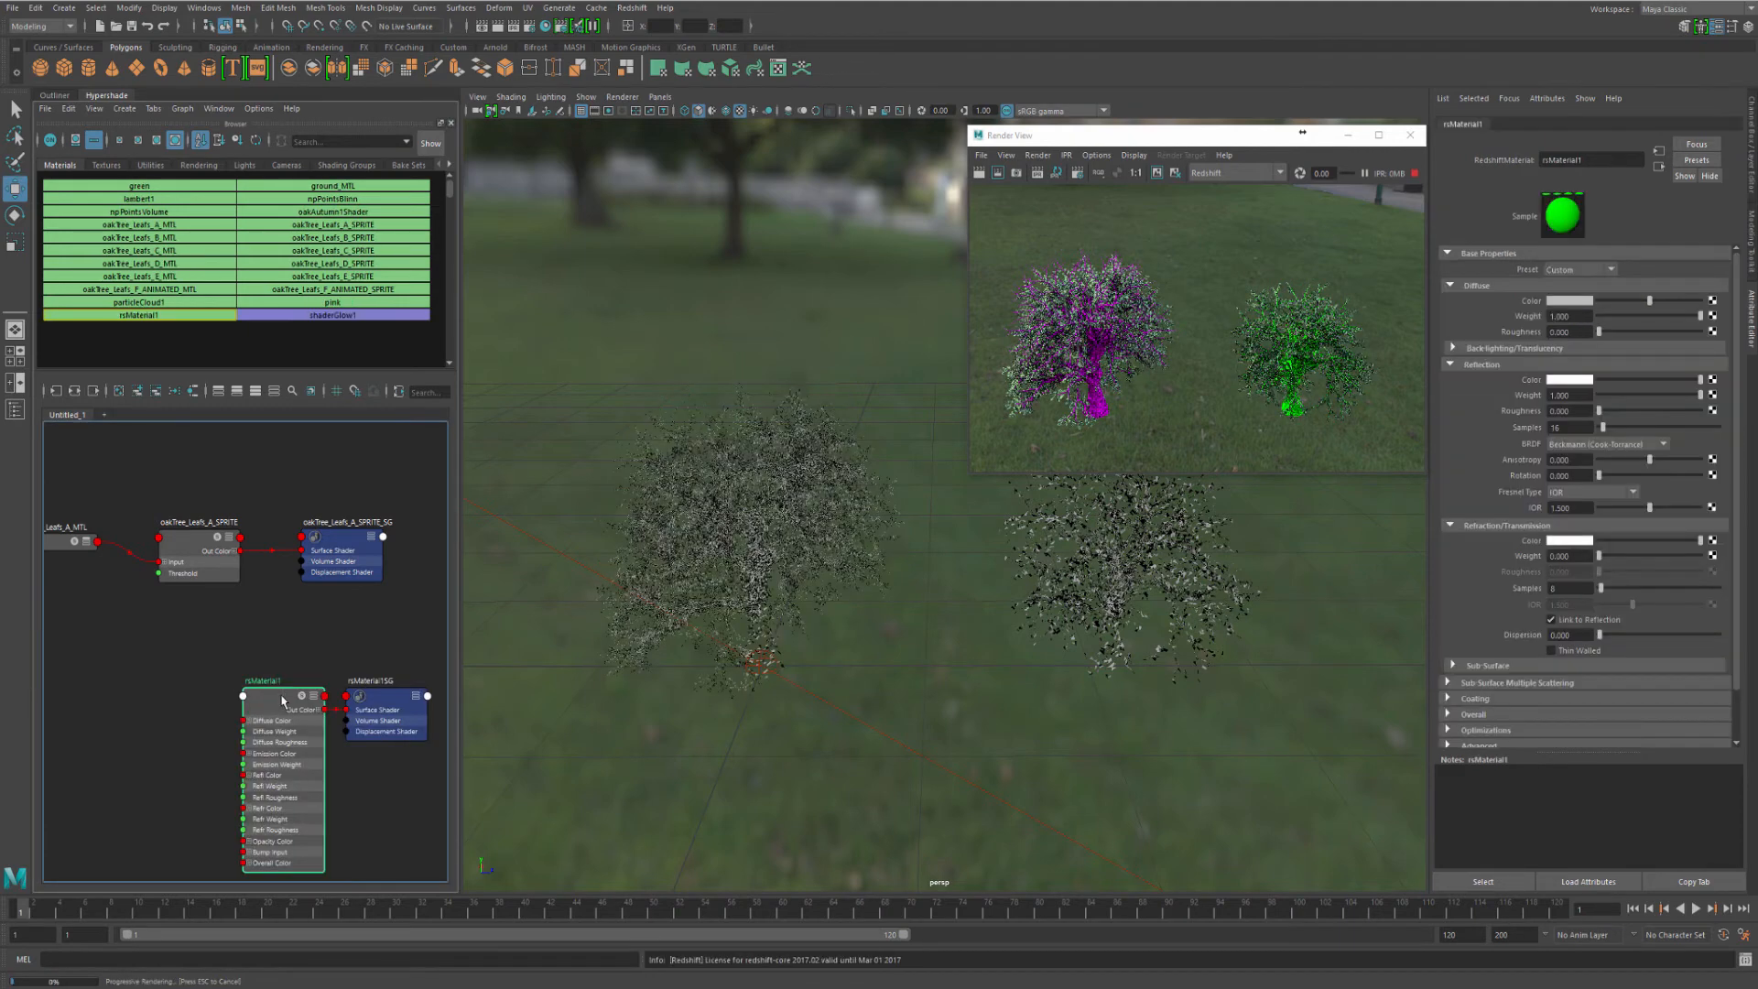
{"action": "double_click", "coordinate": [217, 689]}
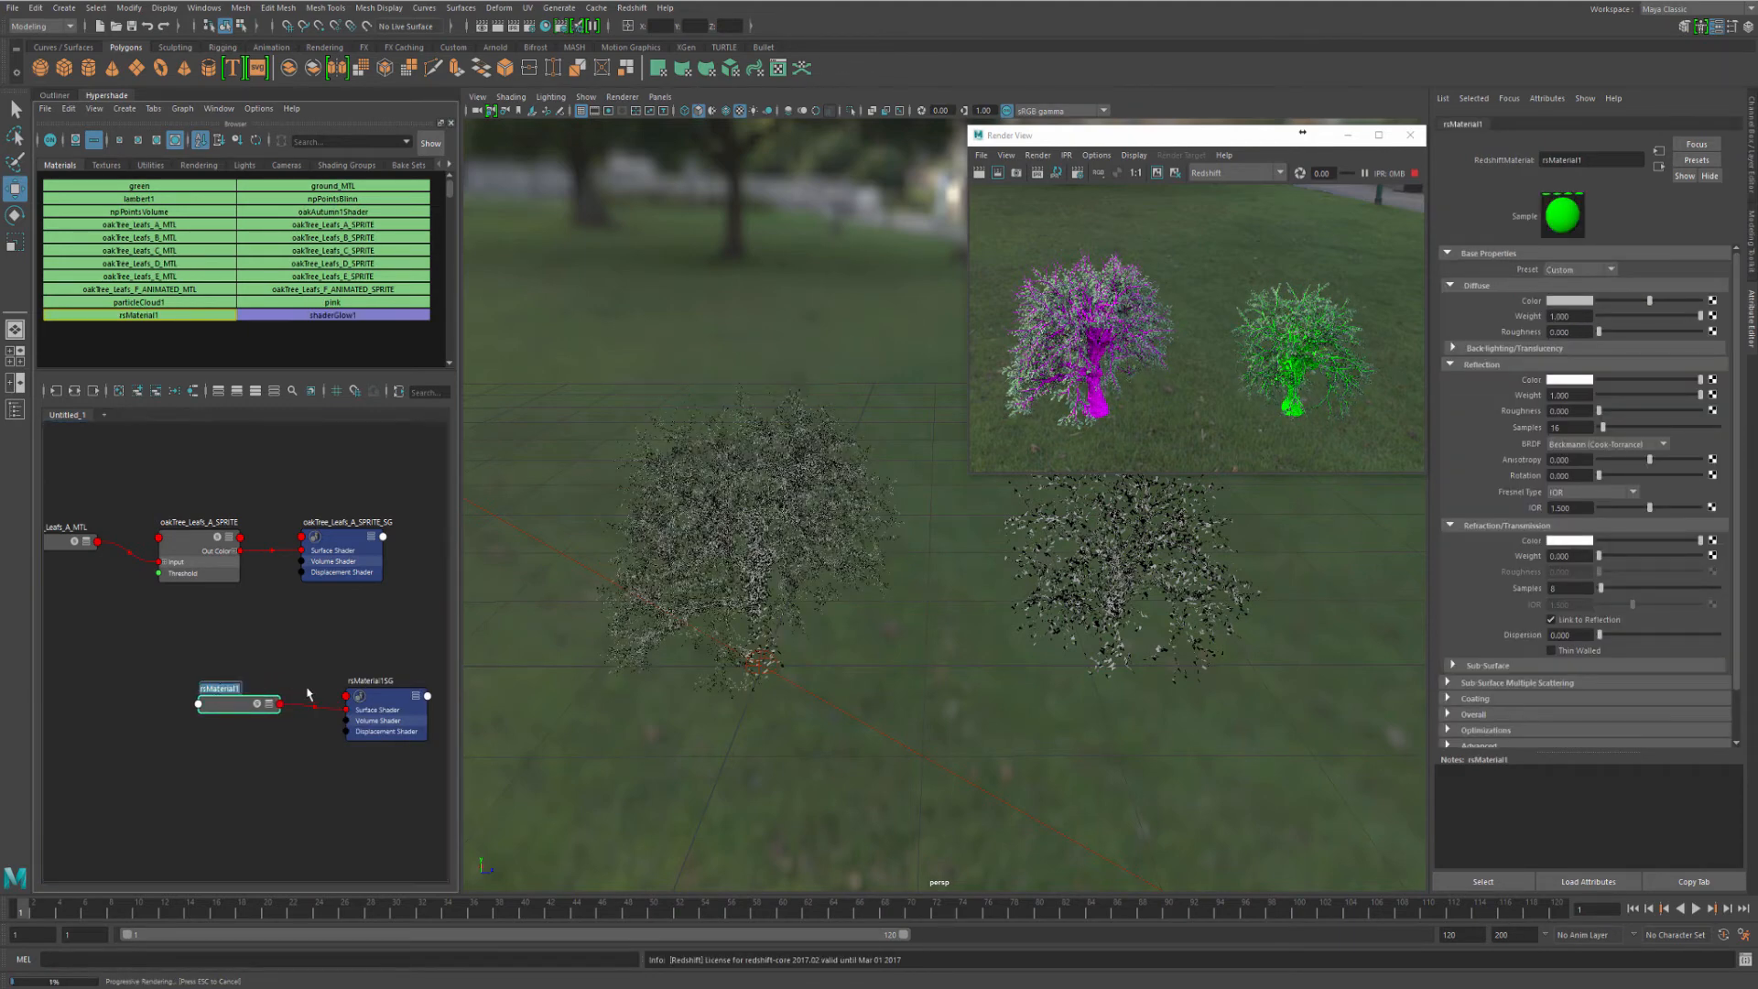
{"action": "type", "text": "yellow"}
{"action": "key", "text": "Return"}
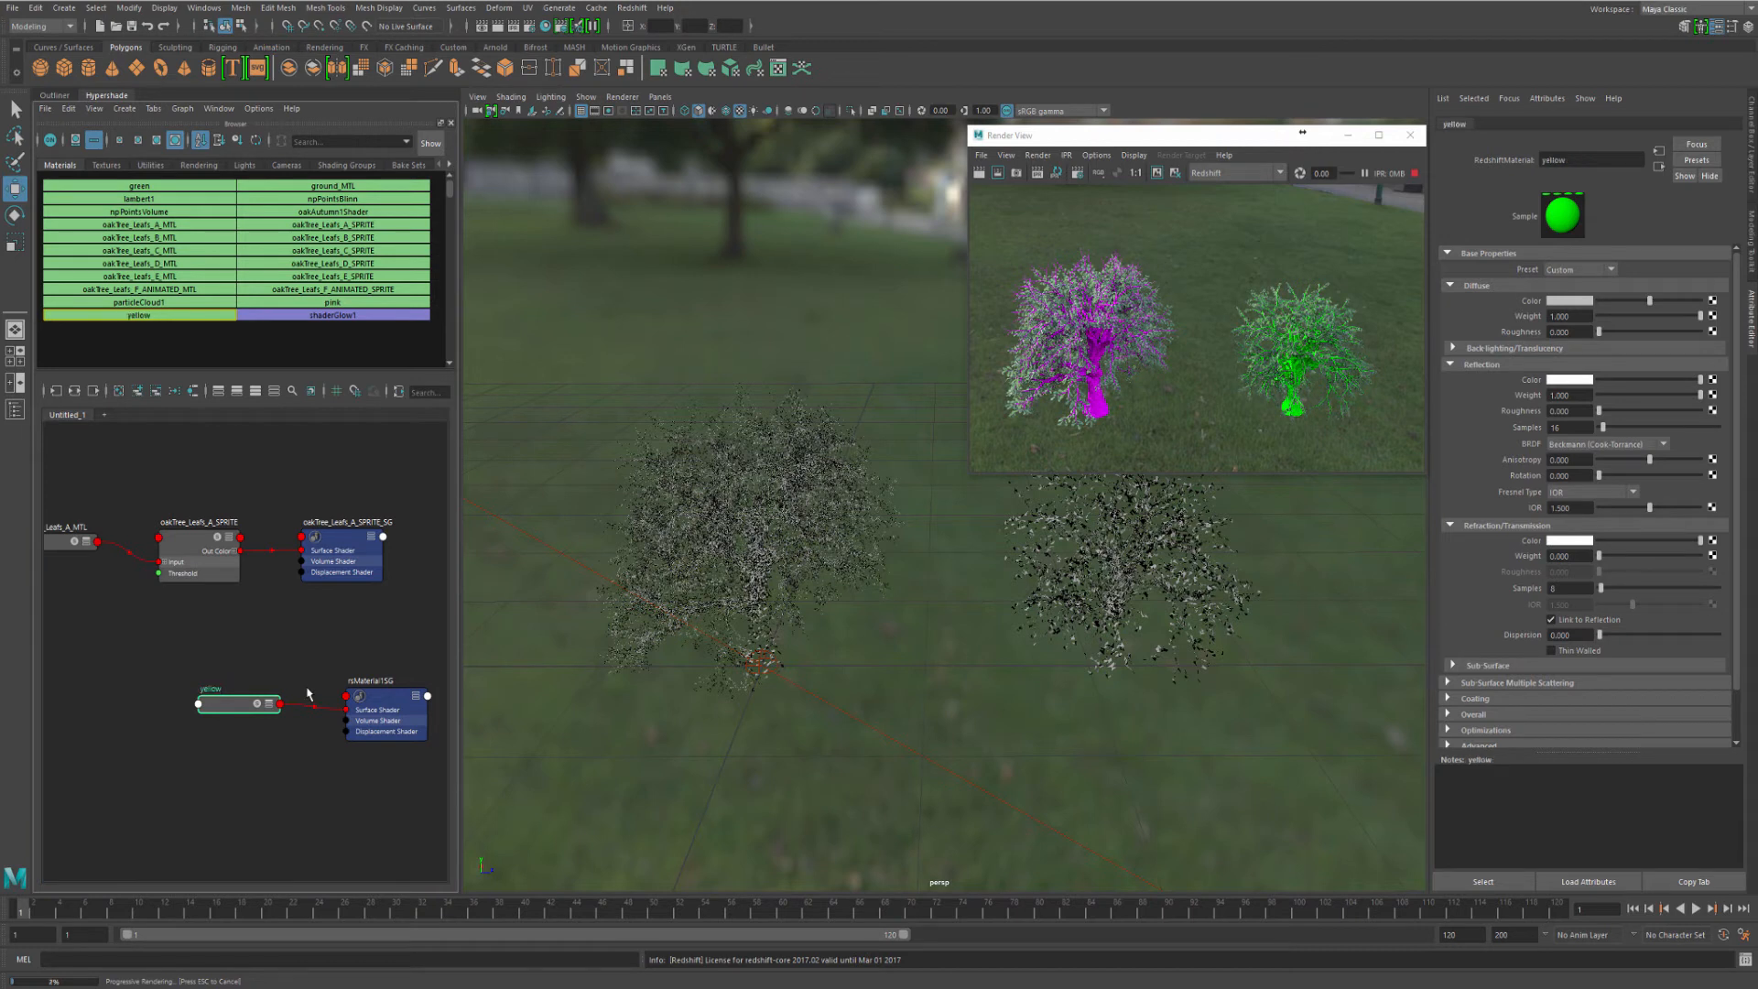
{"action": "left_click_drag", "start_coordinate": [255, 717], "coordinate": [212, 718]}
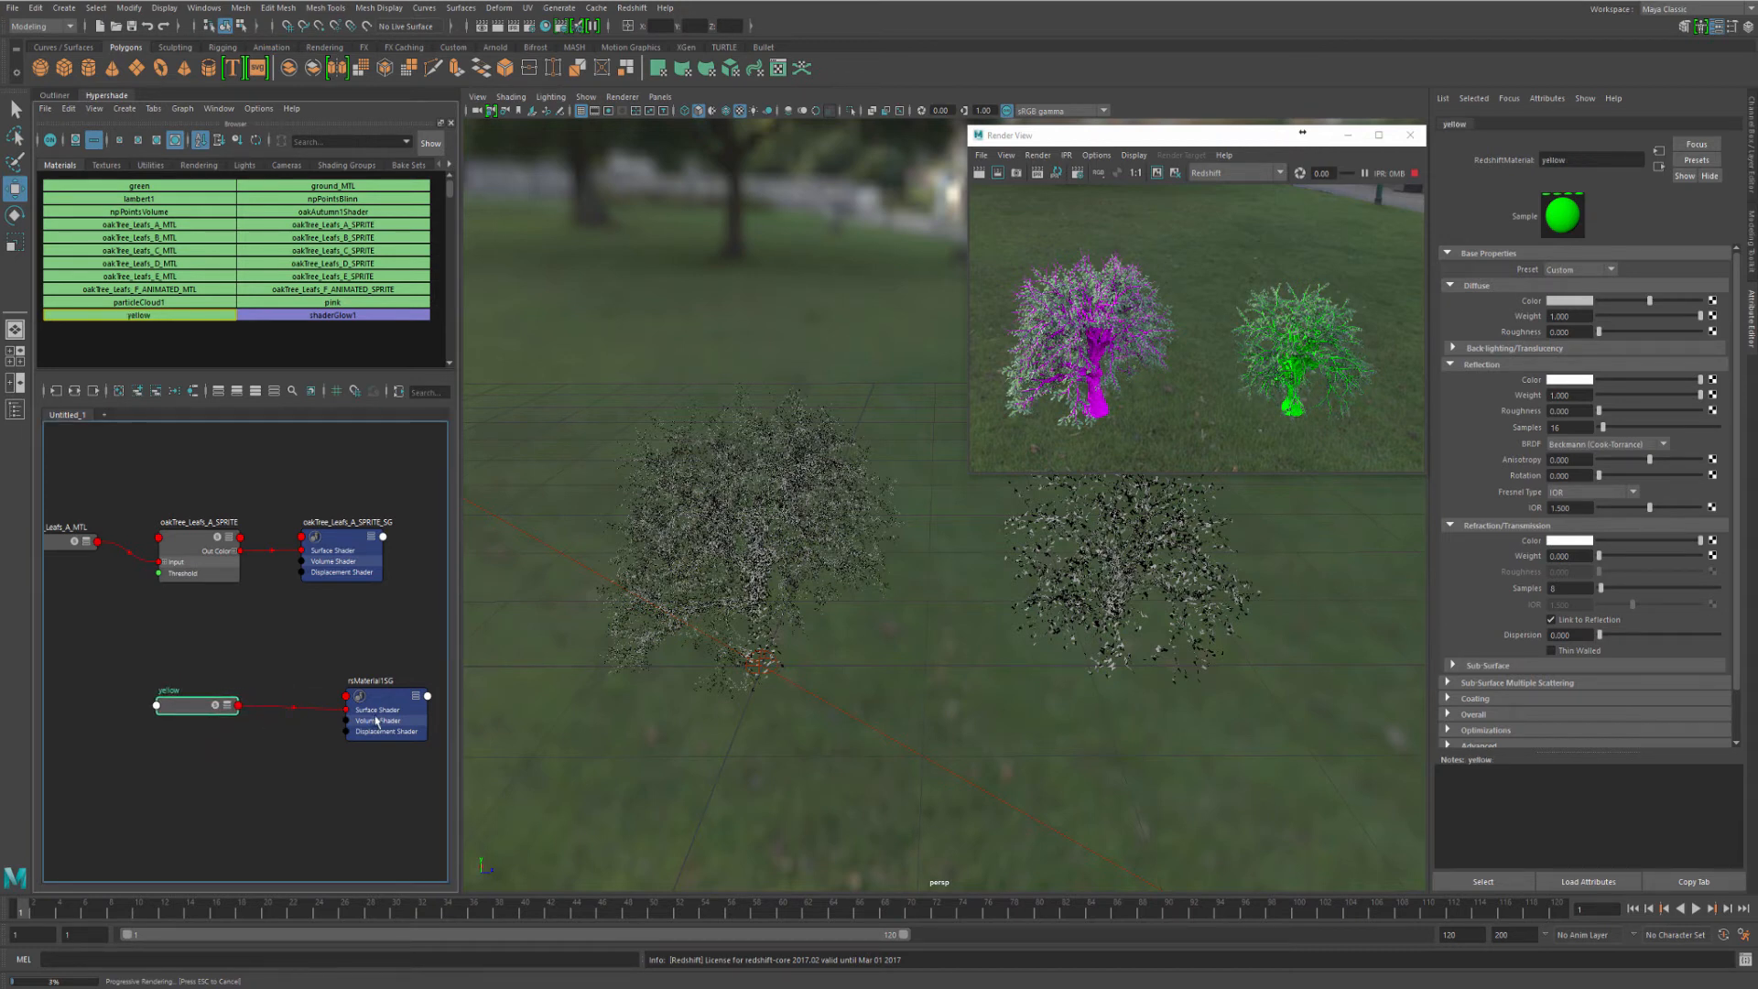
{"action": "left_click_drag", "start_coordinate": [376, 720], "coordinate": [352, 705]}
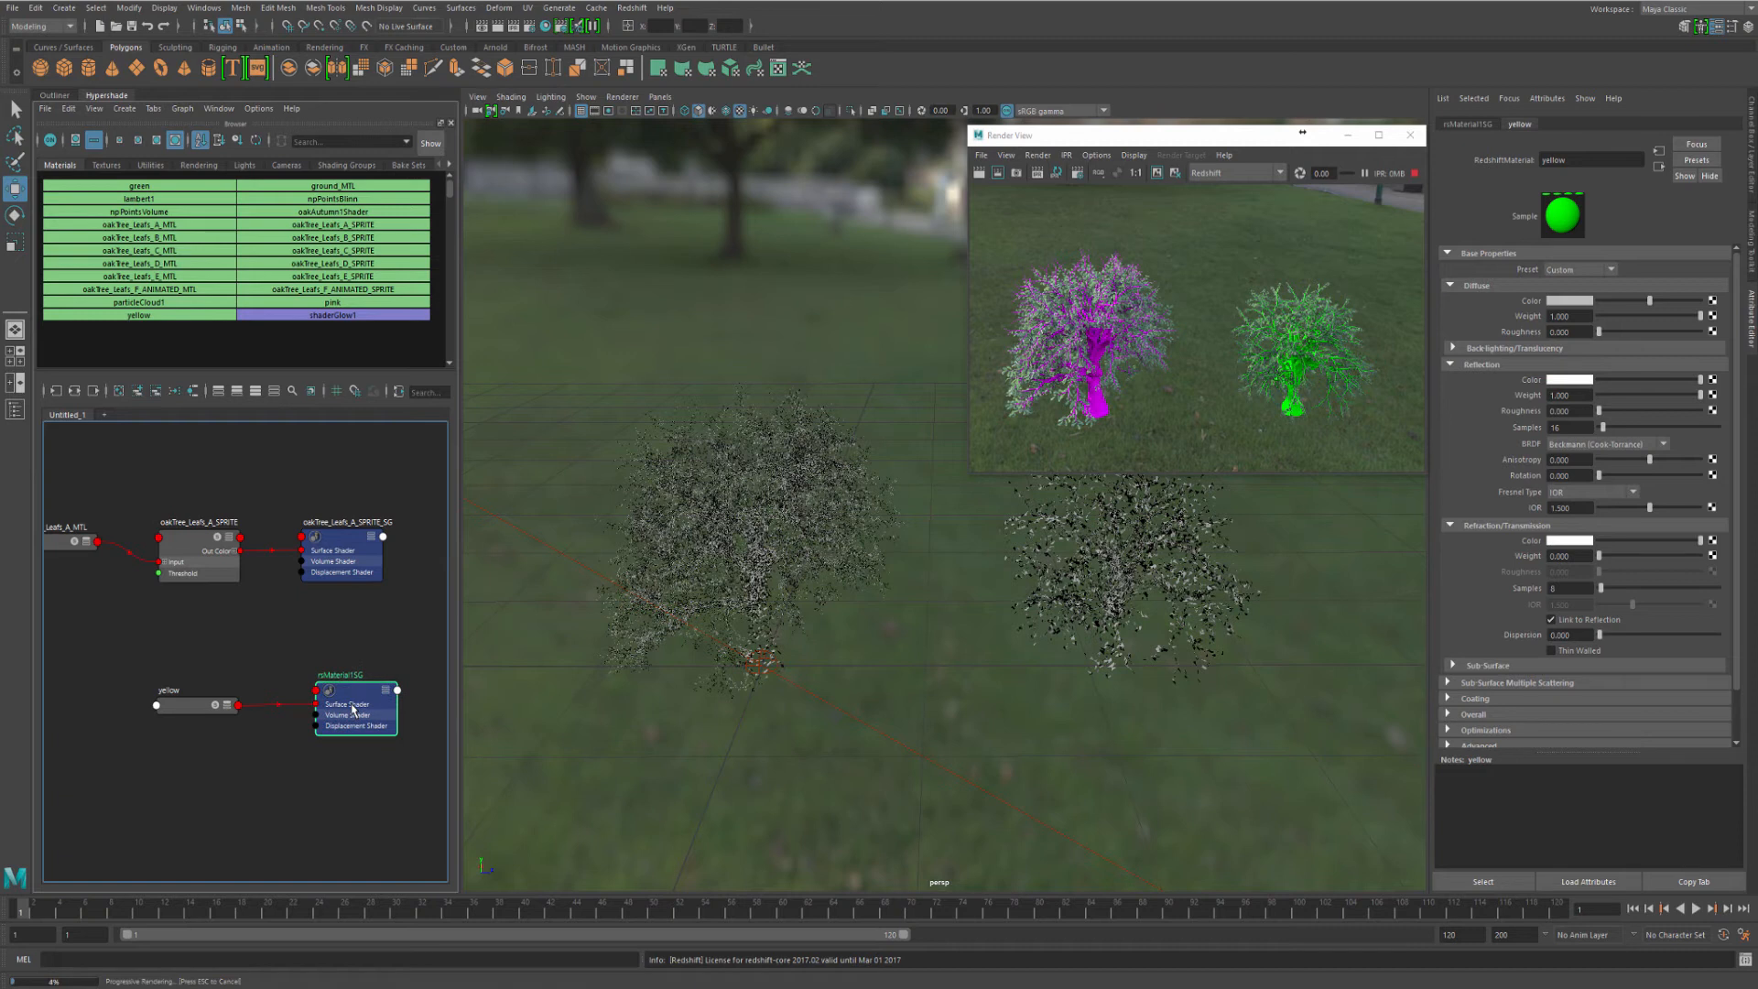
Copy the sprite network's shading group name, oakTree_Leafs_A_SPRITE_SG, onto the yellow material's shading group
{"action": "double_click", "coordinate": [354, 524]}
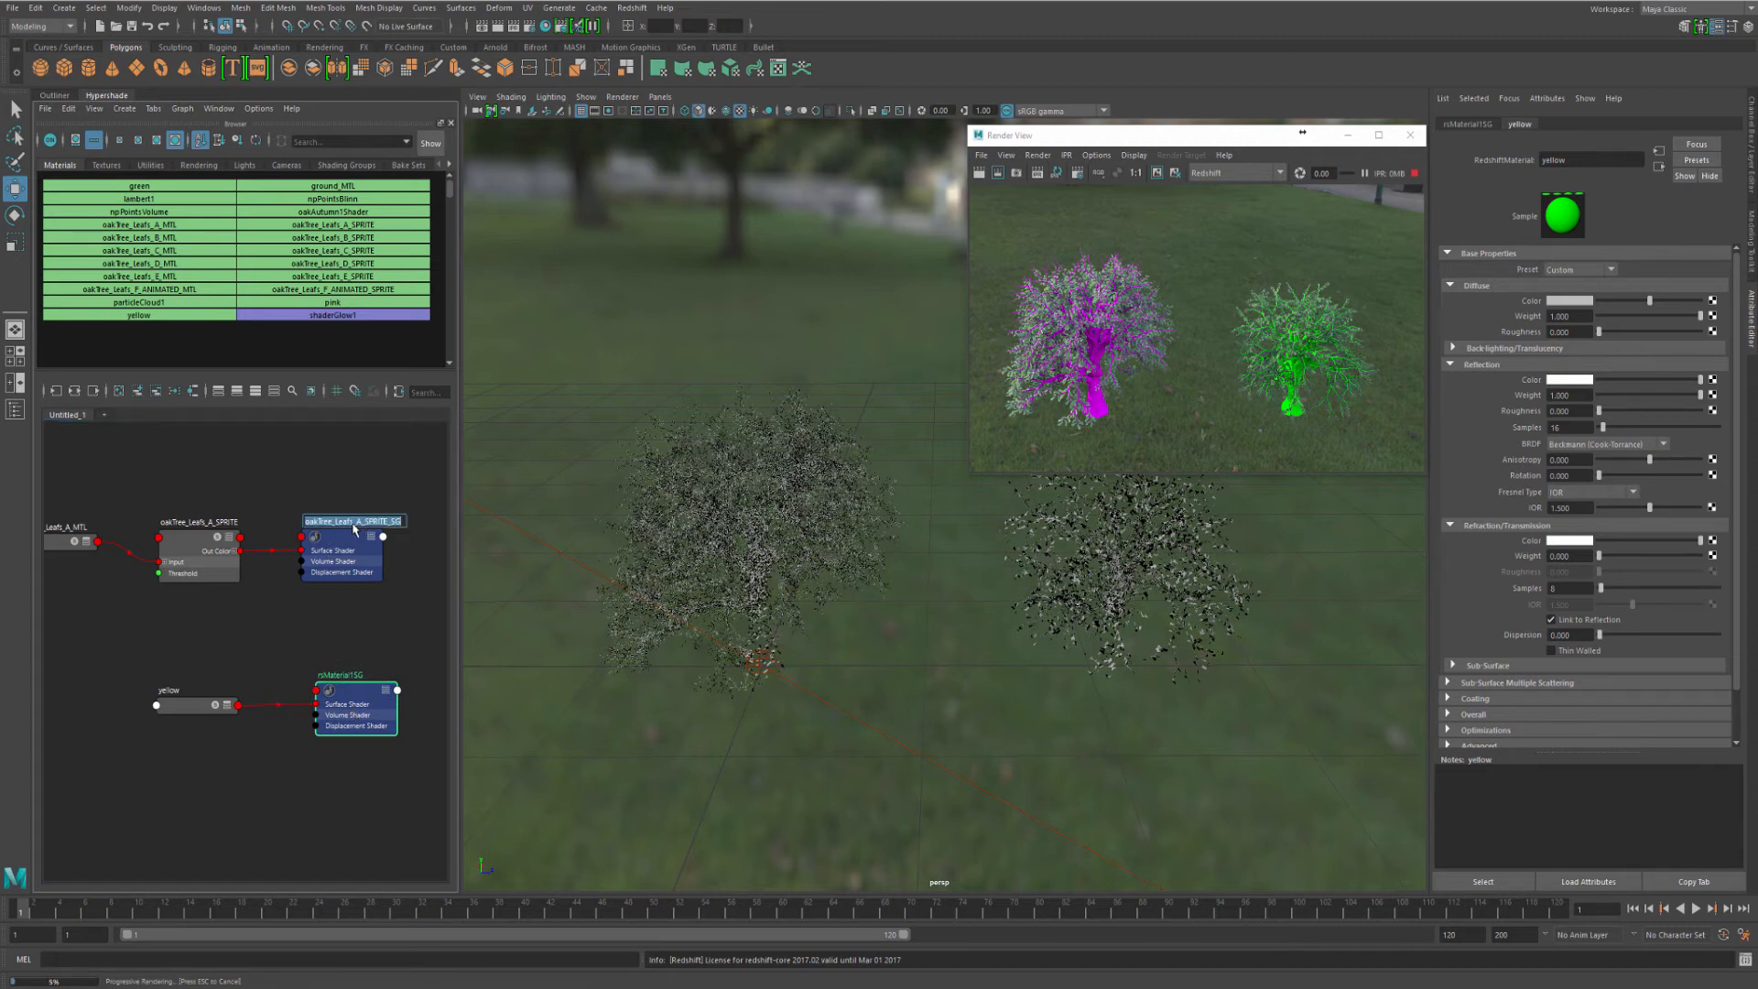
{"action": "double_click", "coordinate": [348, 676]}
{"action": "key", "text": "ctrl+v"}
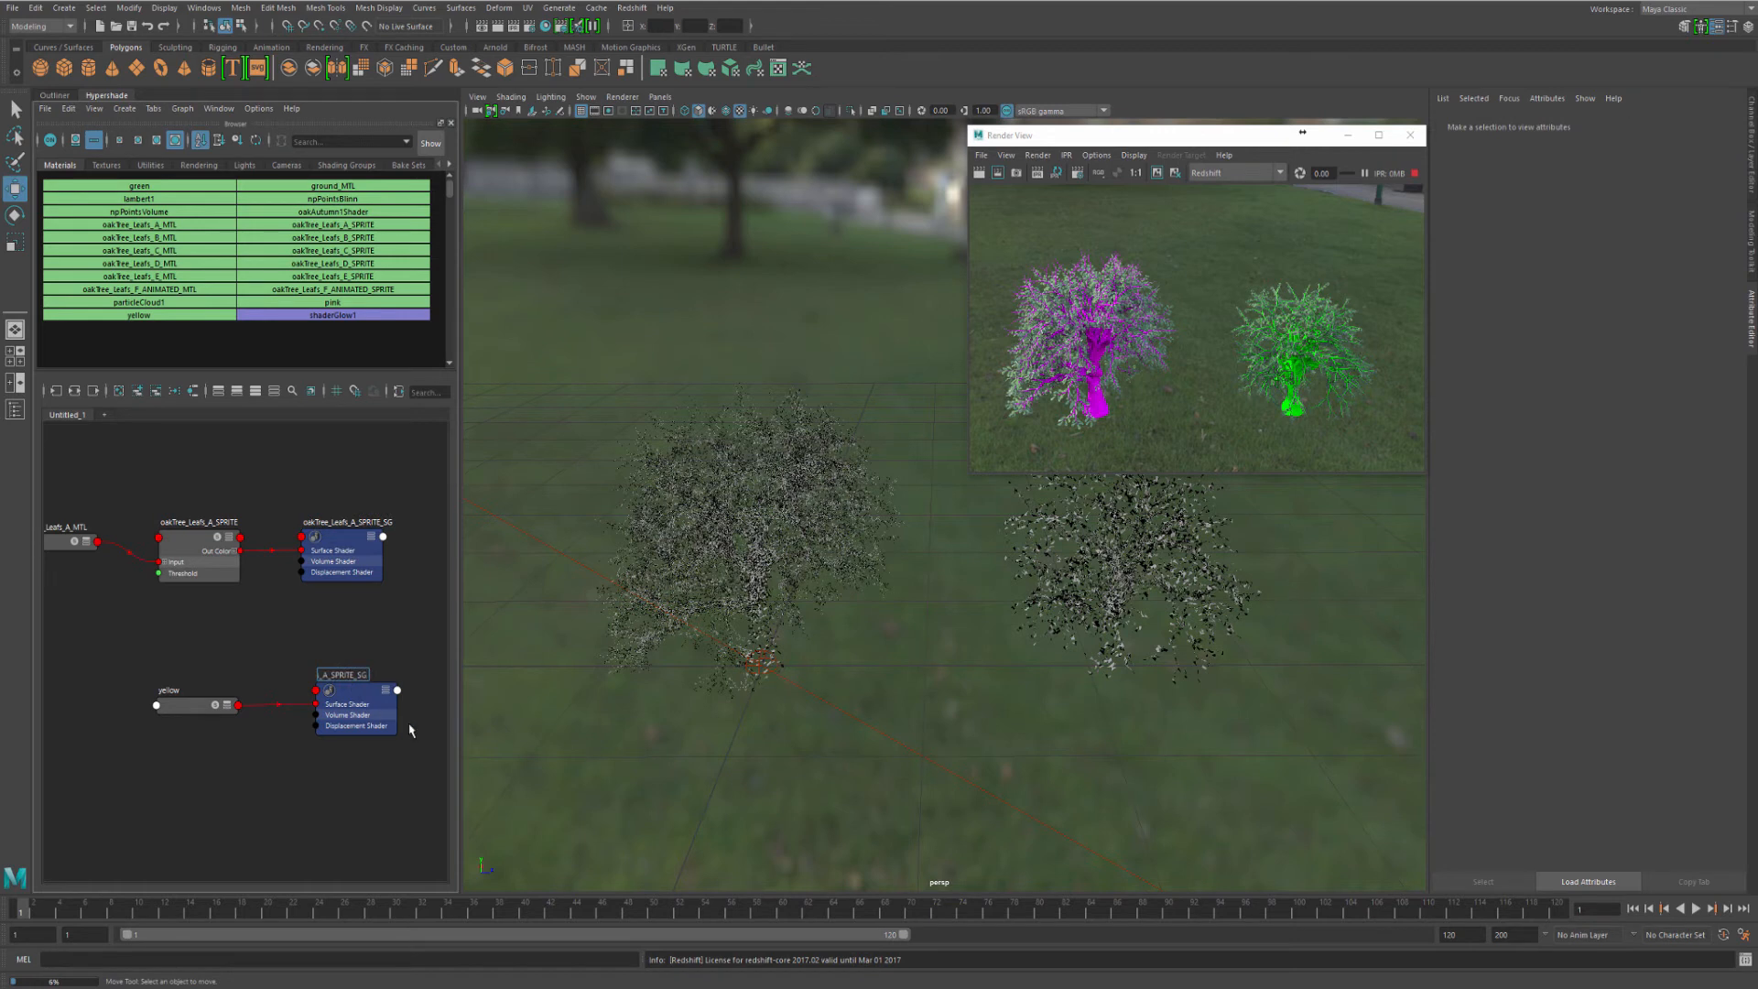
{"action": "key", "text": "Return"}
{"action": "left_click_drag", "start_coordinate": [337, 552], "coordinate": [353, 550]}
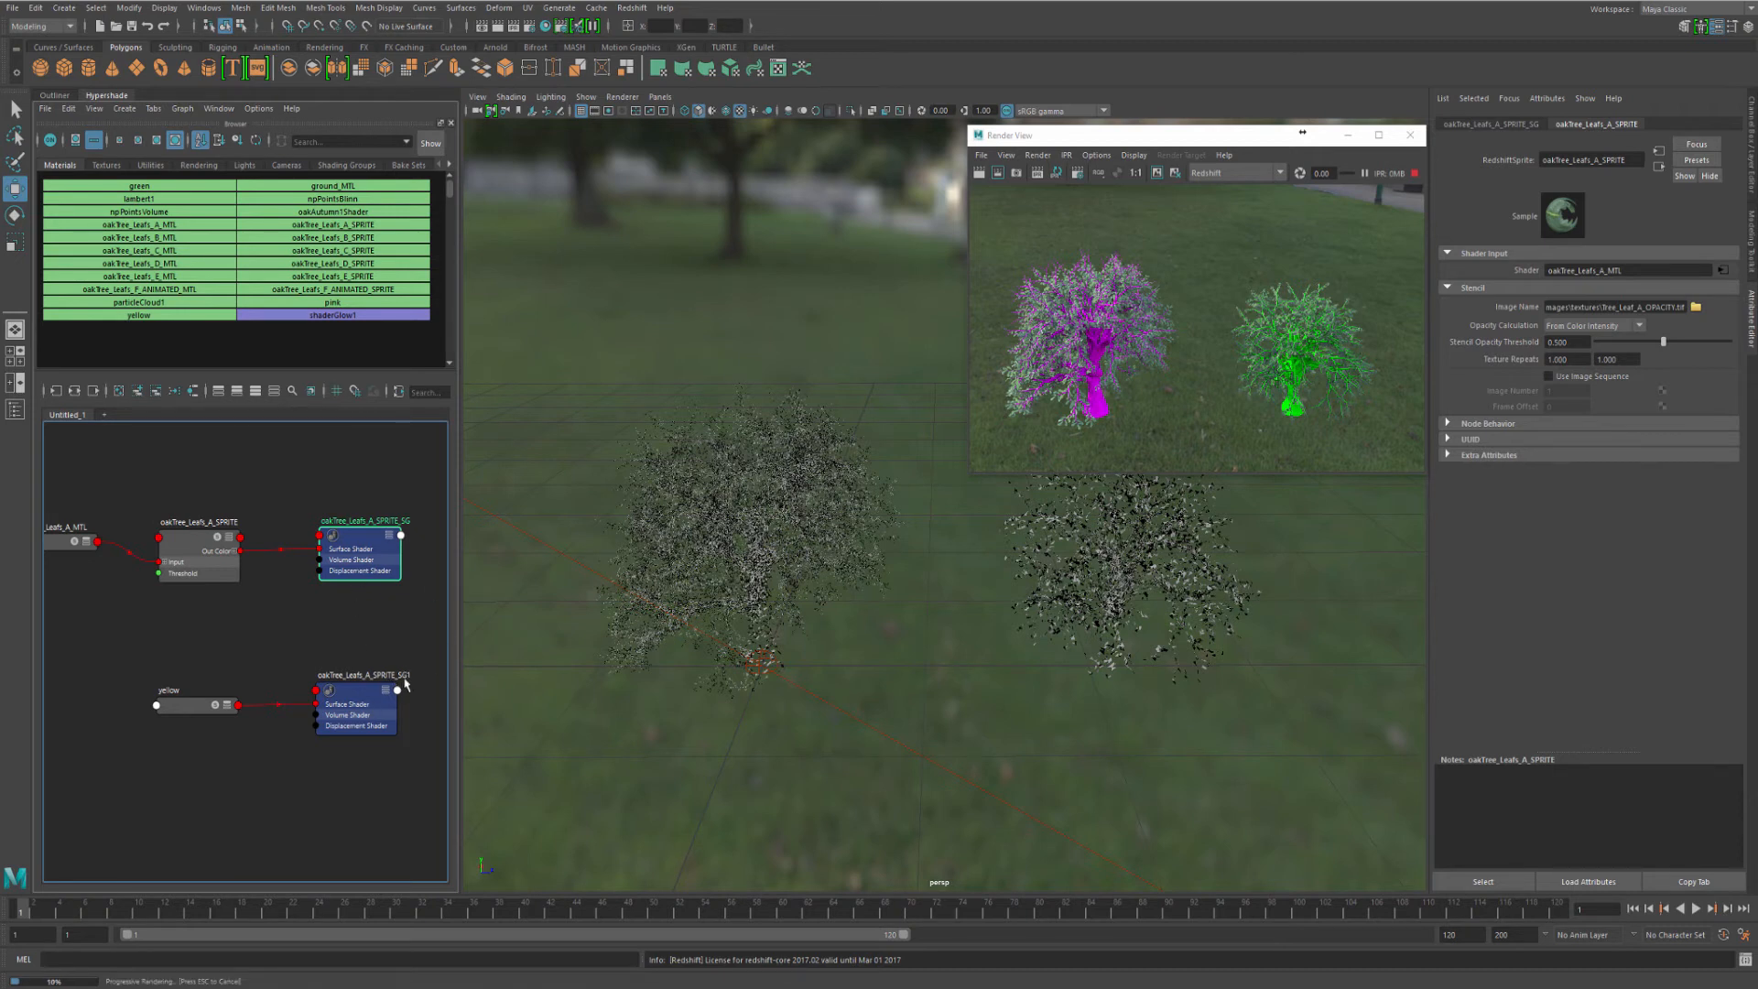
{"action": "double_click", "coordinate": [403, 676]}
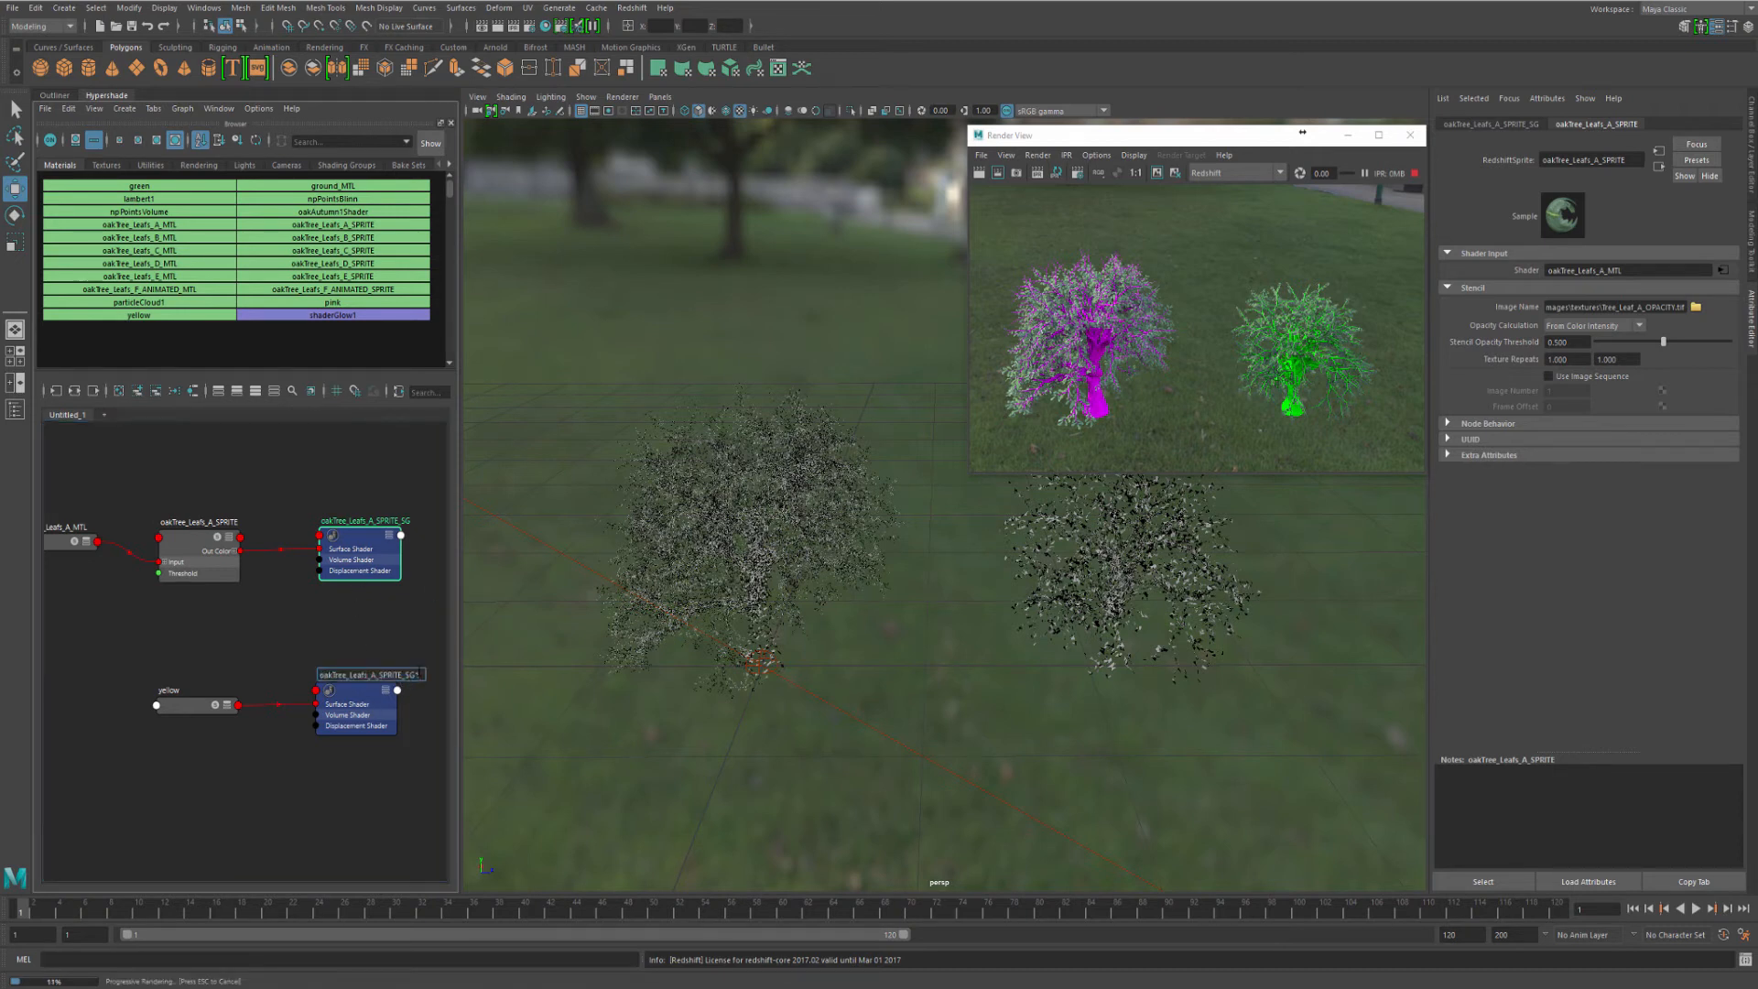
{"action": "key", "text": "Return"}
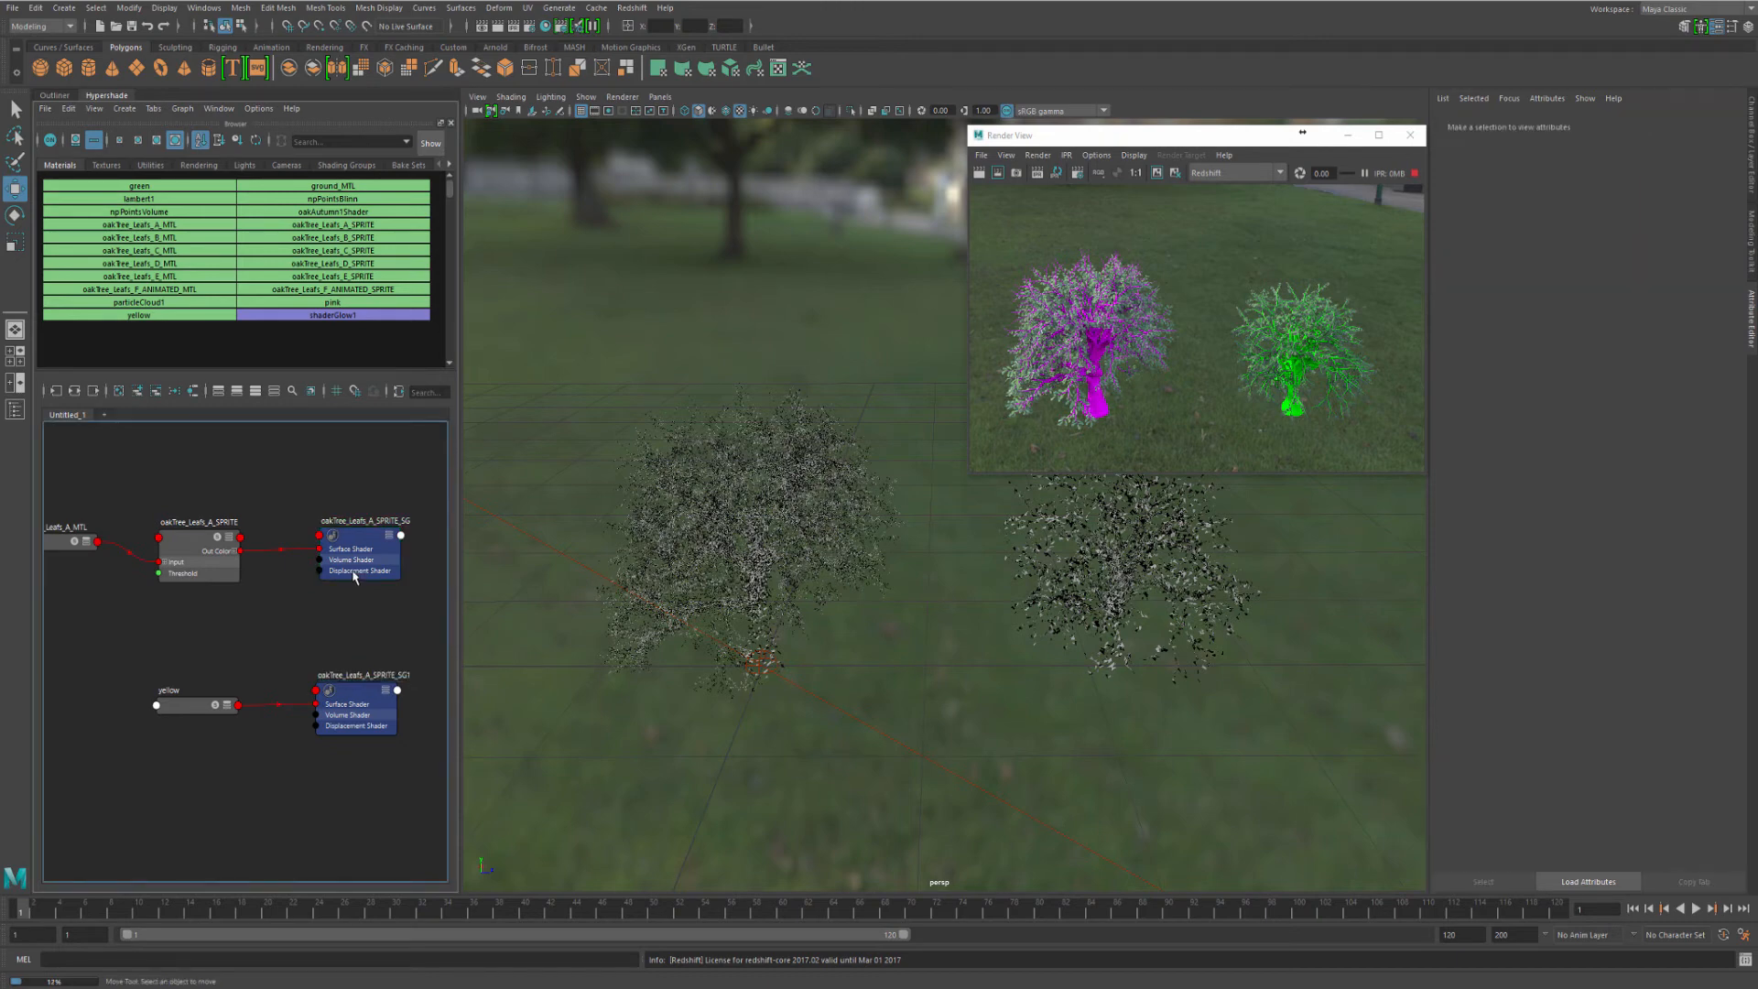
Delete the original oakTree_Leafs_A sprite network and rename yellow's shading group to oakTree_Leafs_A_SPRITE_SG without the trailing 1
{"action": "left_click_drag", "start_coordinate": [403, 475], "coordinate": [28, 600]}
{"action": "key", "text": "Delete"}
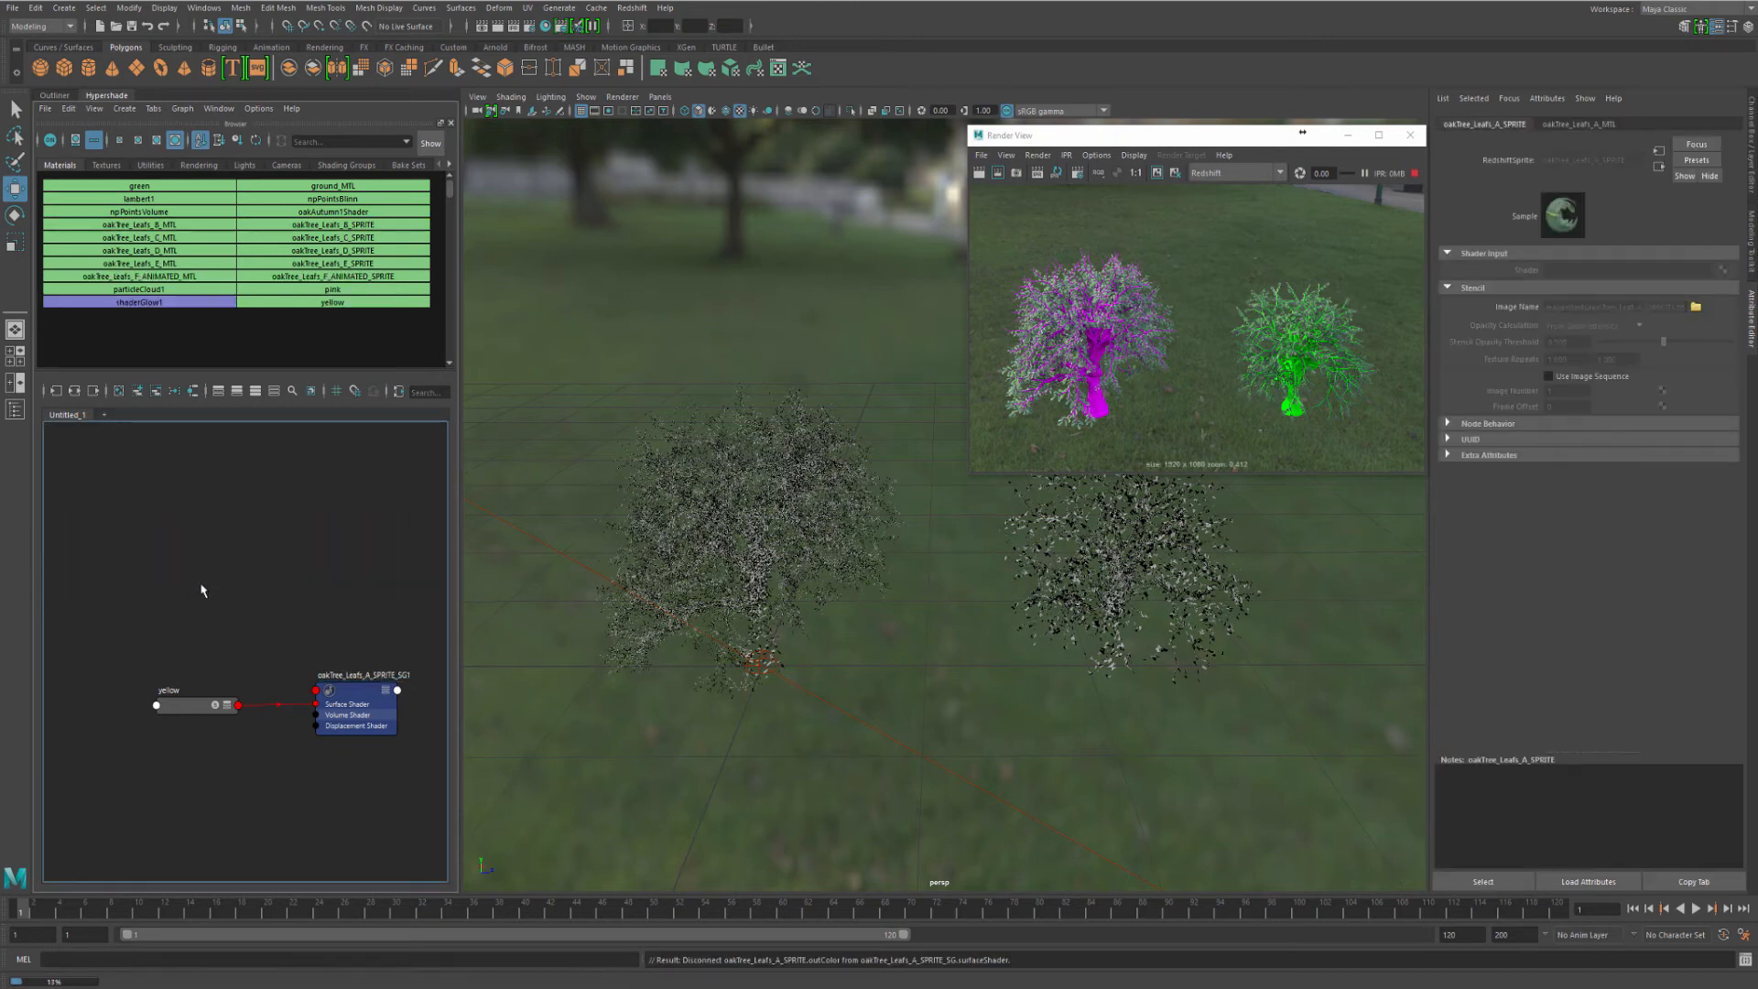
{"action": "left_click", "coordinate": [402, 683]}
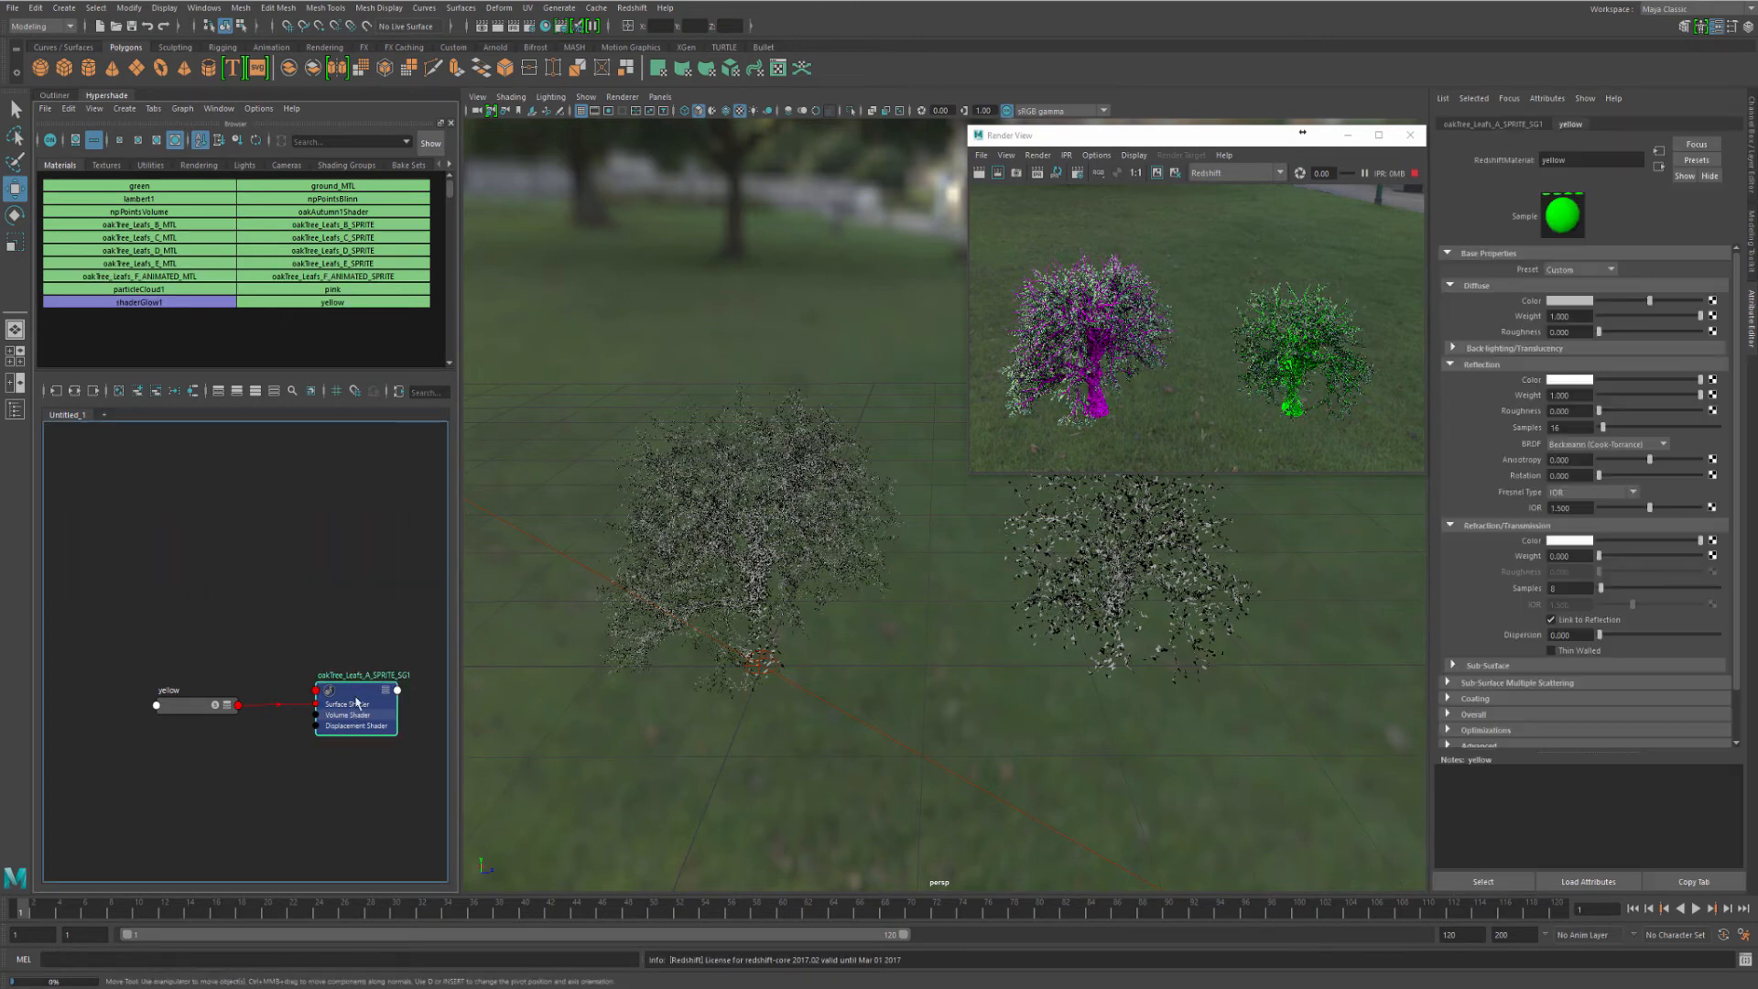
{"action": "double_click", "coordinate": [403, 676]}
{"action": "key", "text": "Return"}
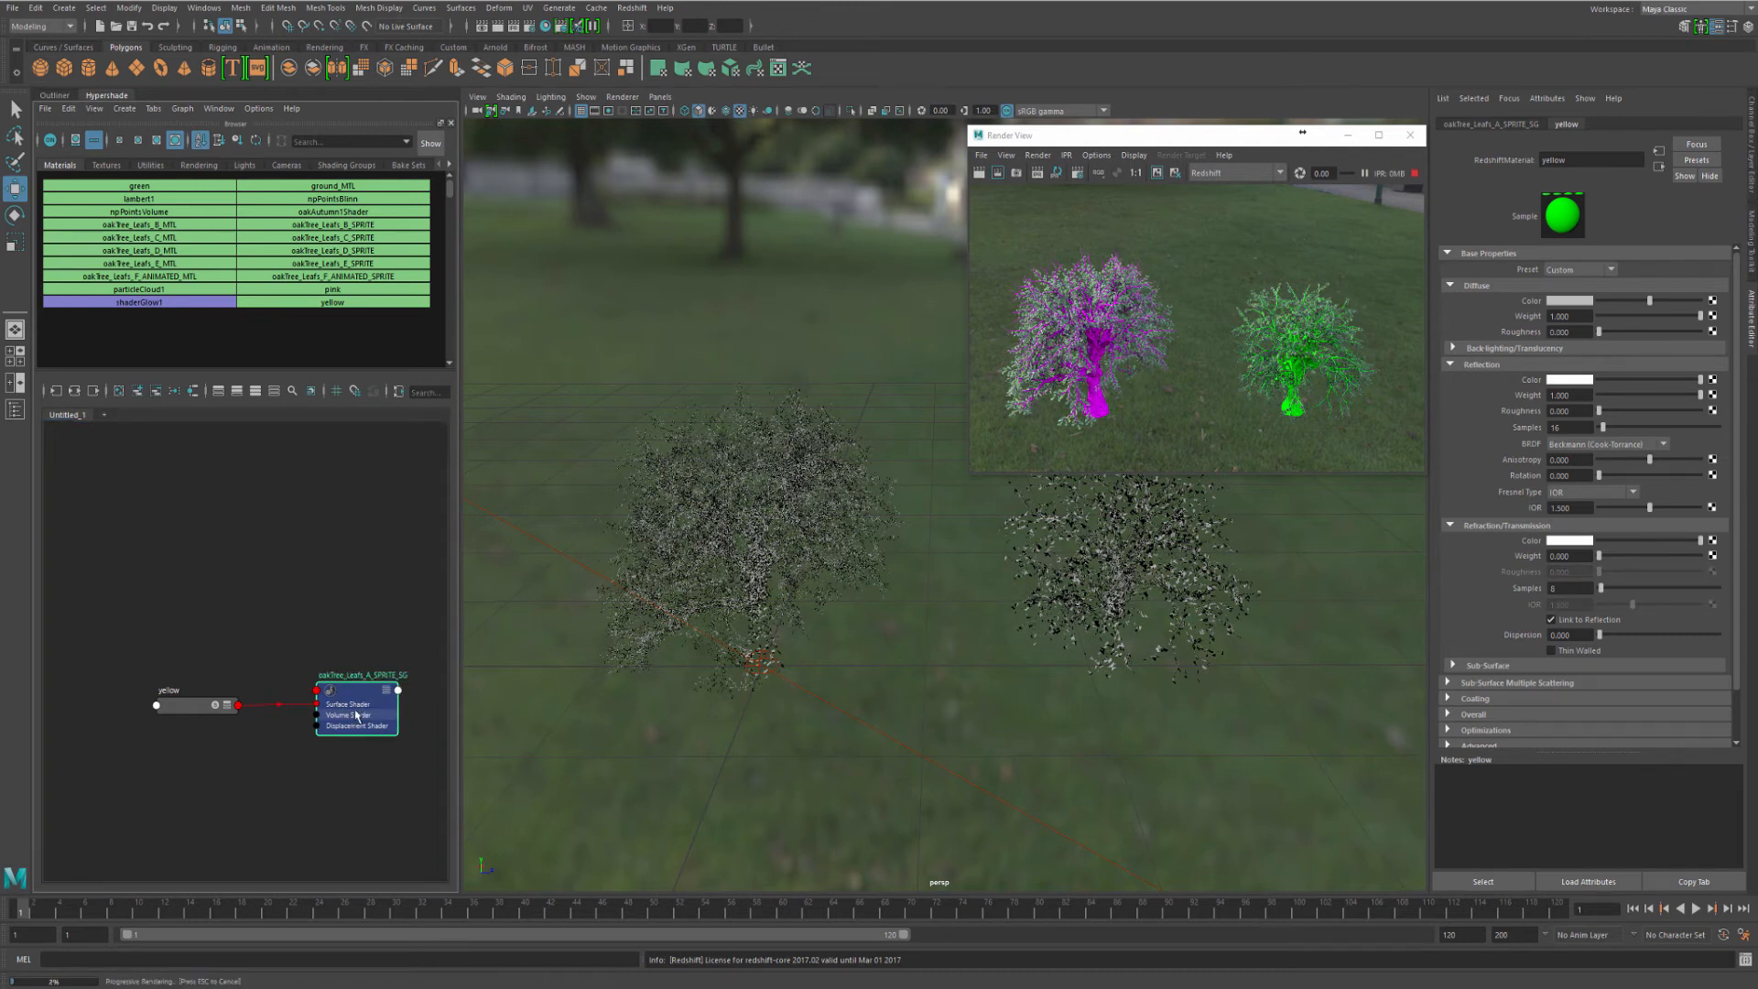
Clear oakTree_A_PROXY's material prefix and set the yellow material's diffuse color to yellow
{"action": "left_click", "coordinate": [799, 563]}
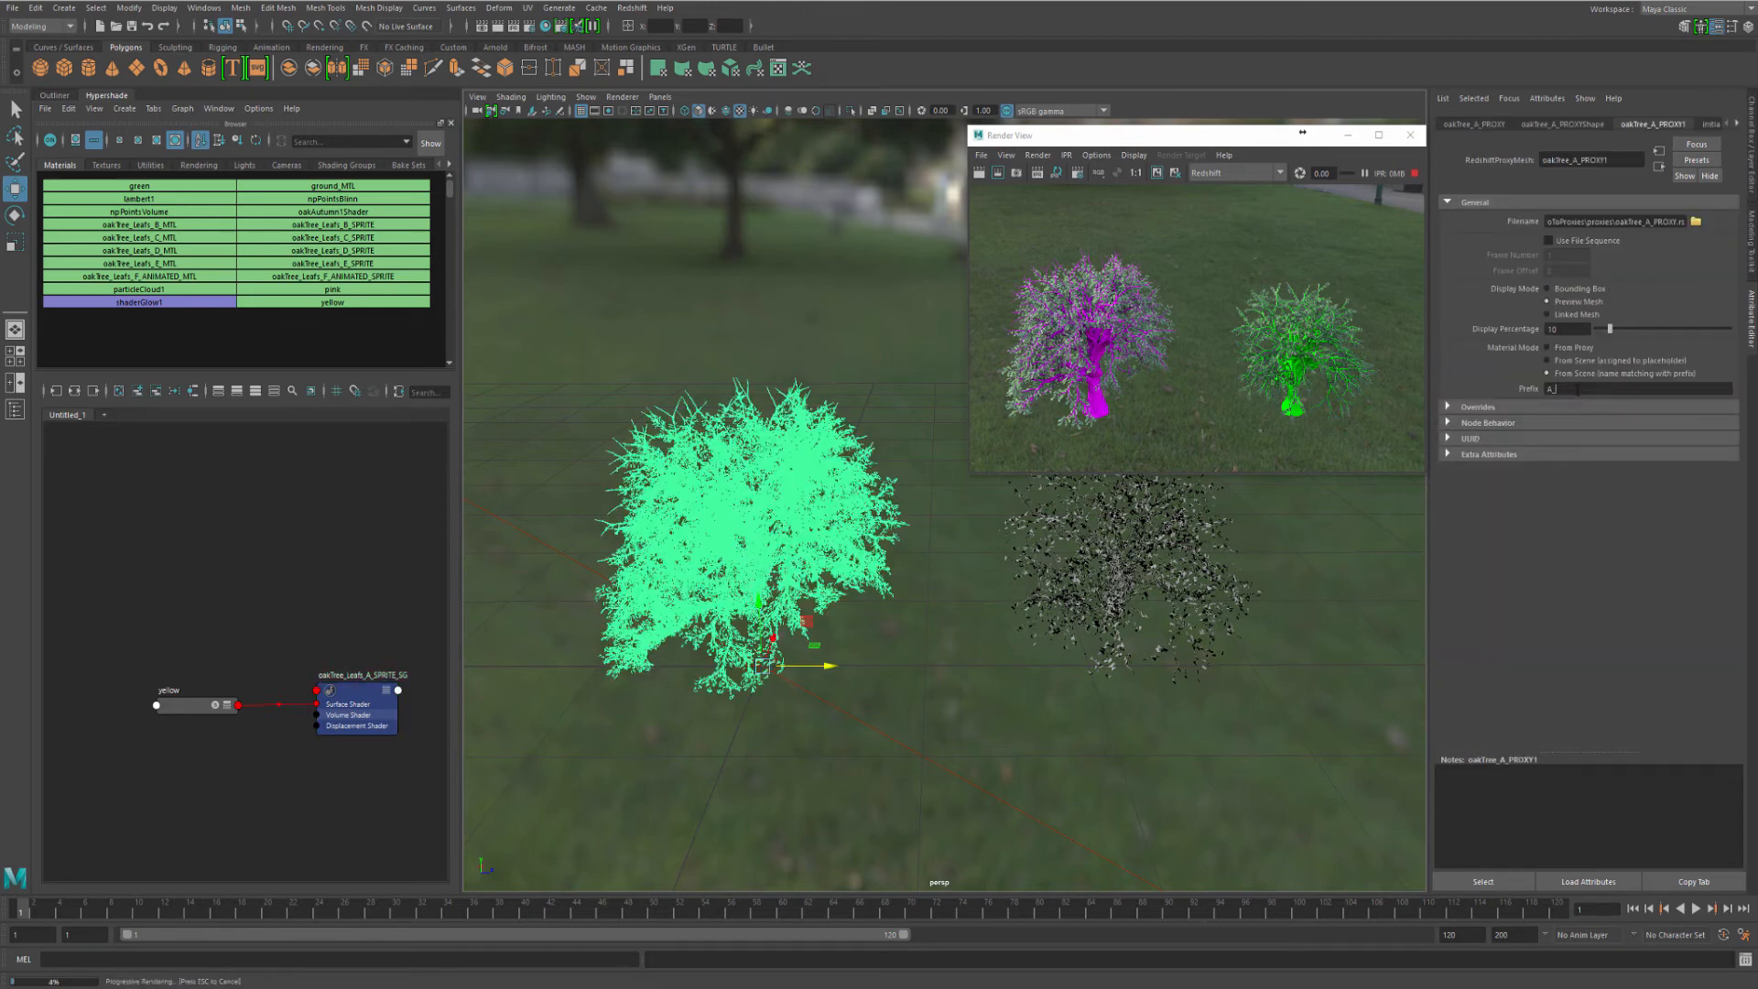
{"action": "key", "text": "Return"}
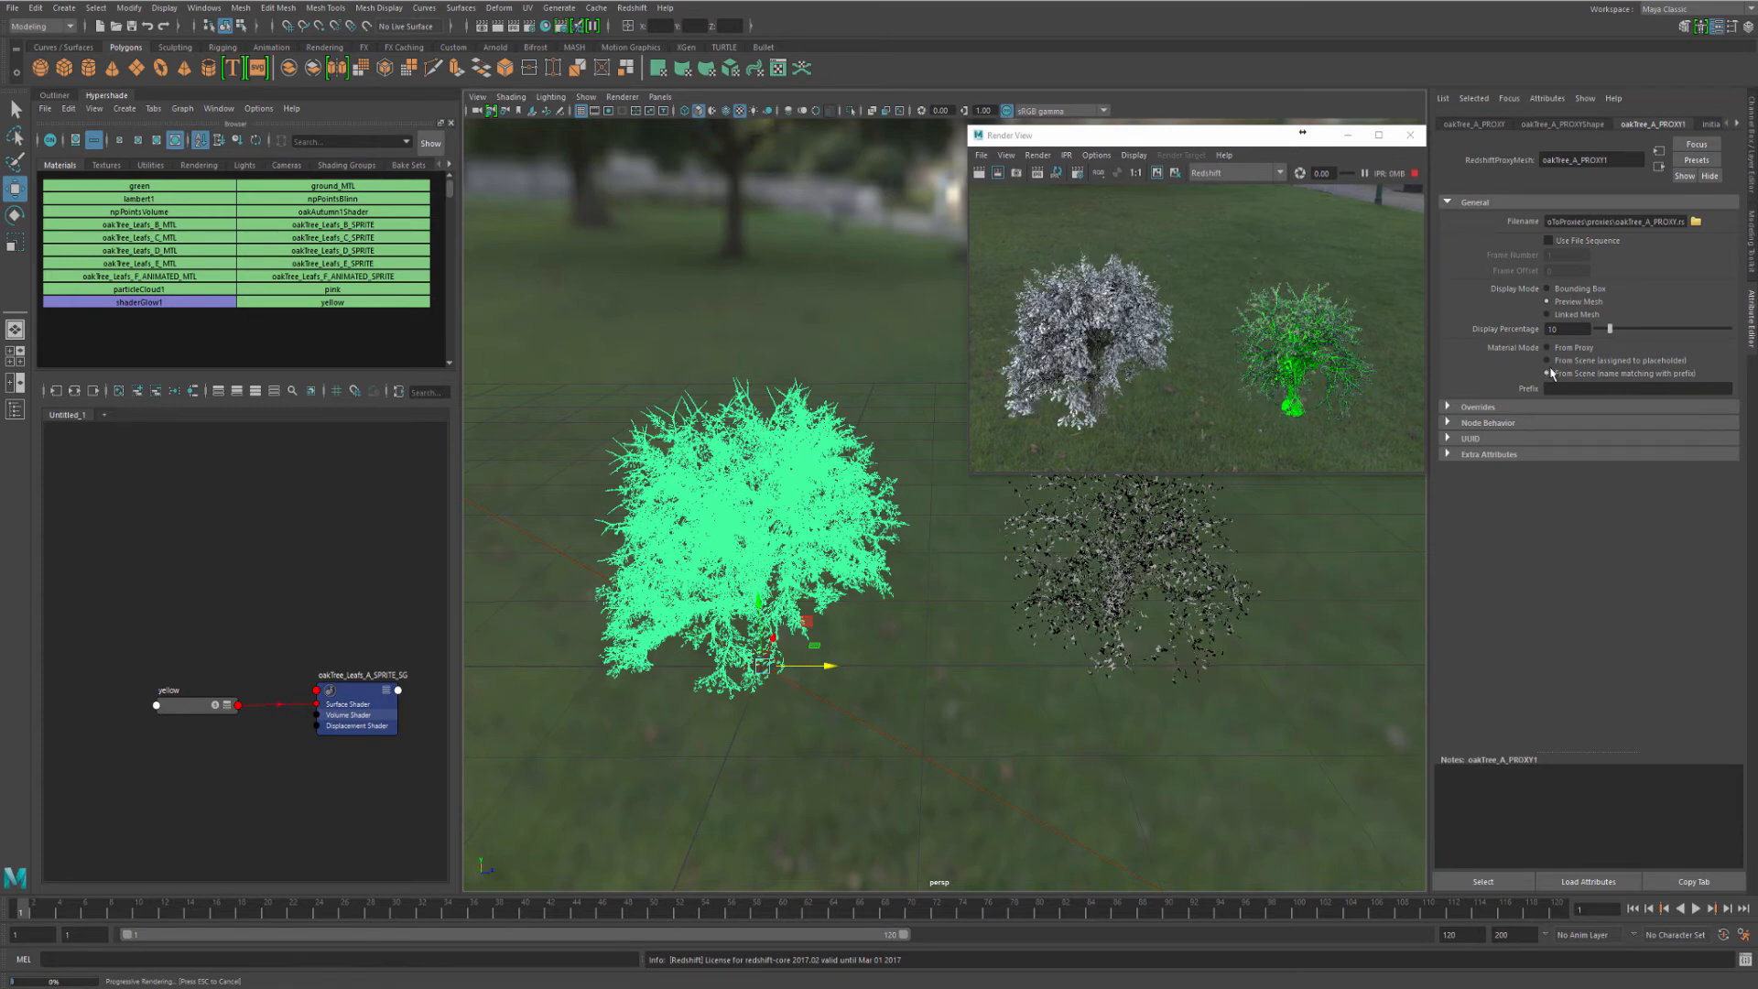
{"action": "left_click", "coordinate": [197, 705]}
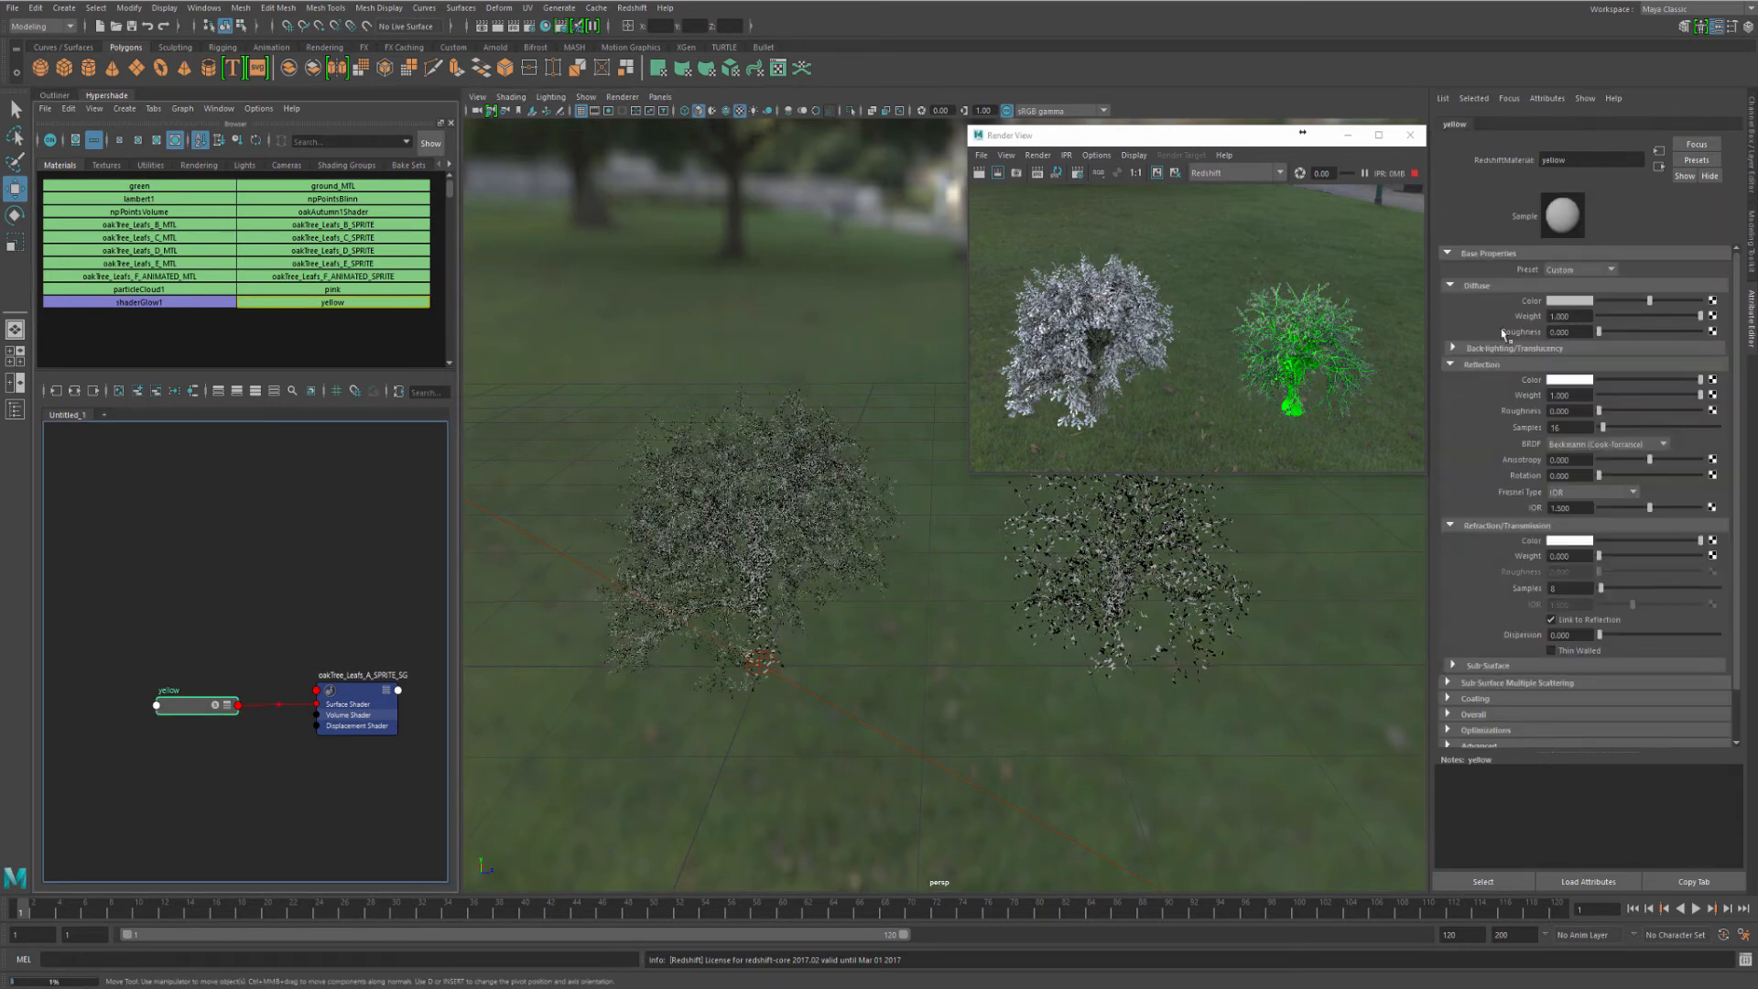
{"action": "left_click", "coordinate": [1558, 302]}
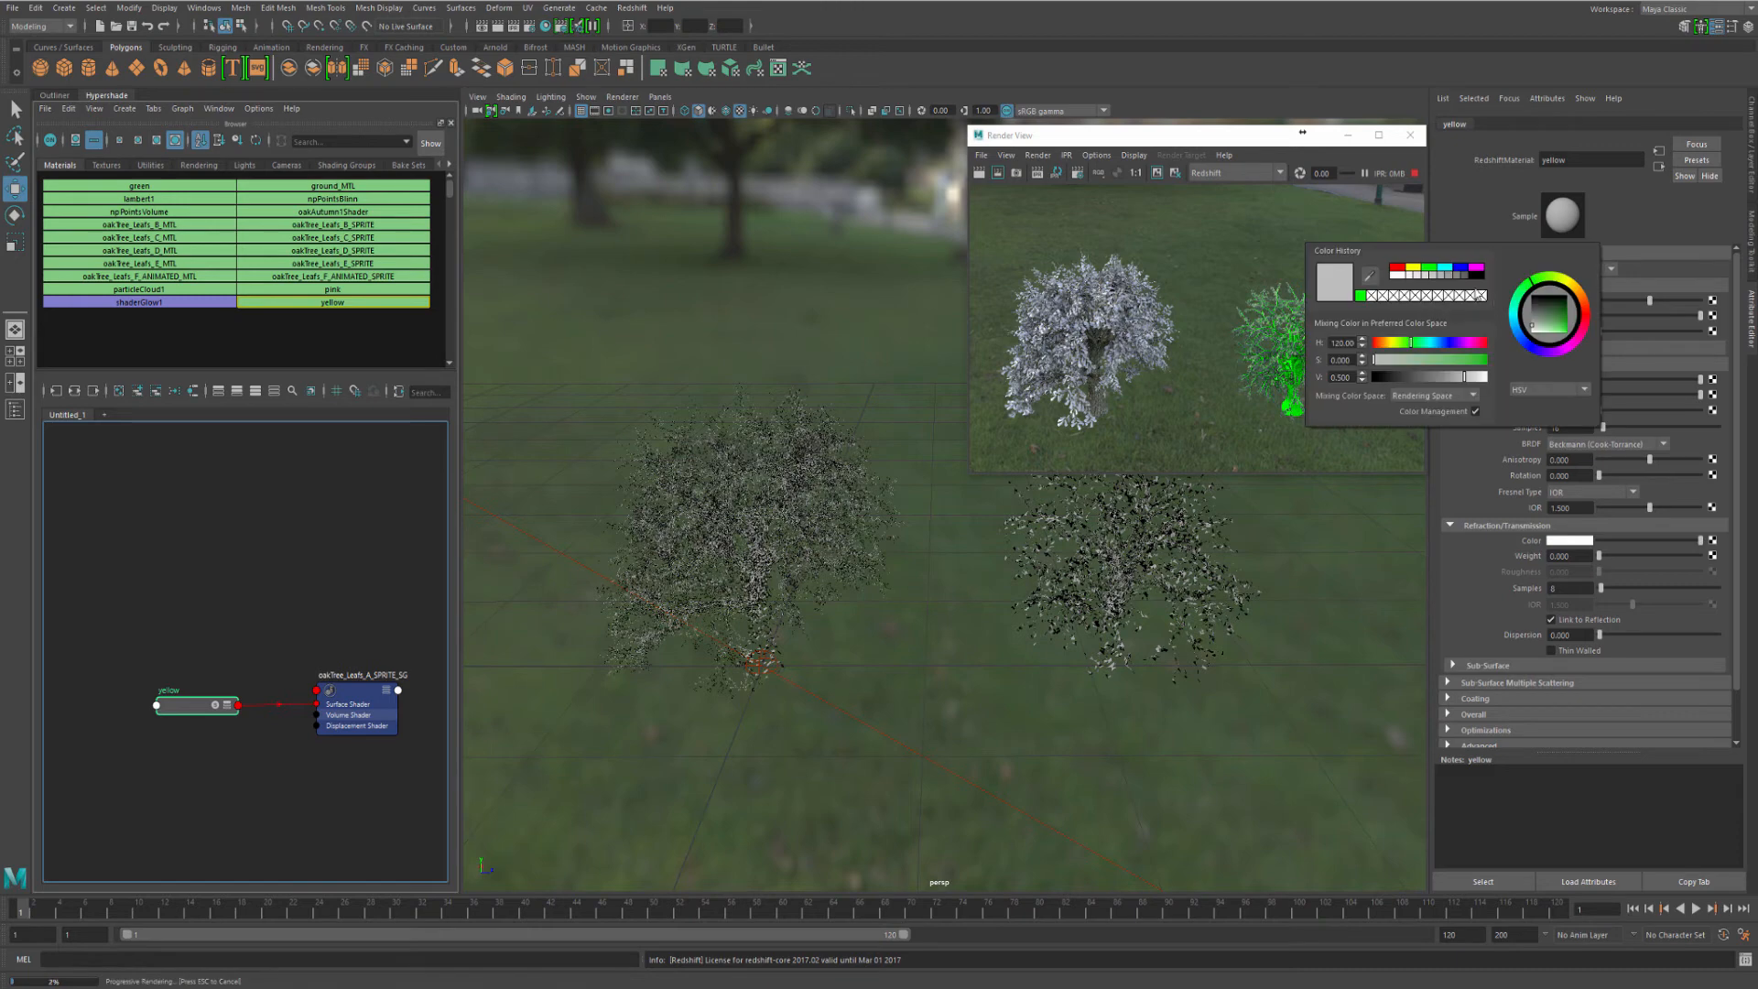
{"action": "left_click", "coordinate": [1410, 271]}
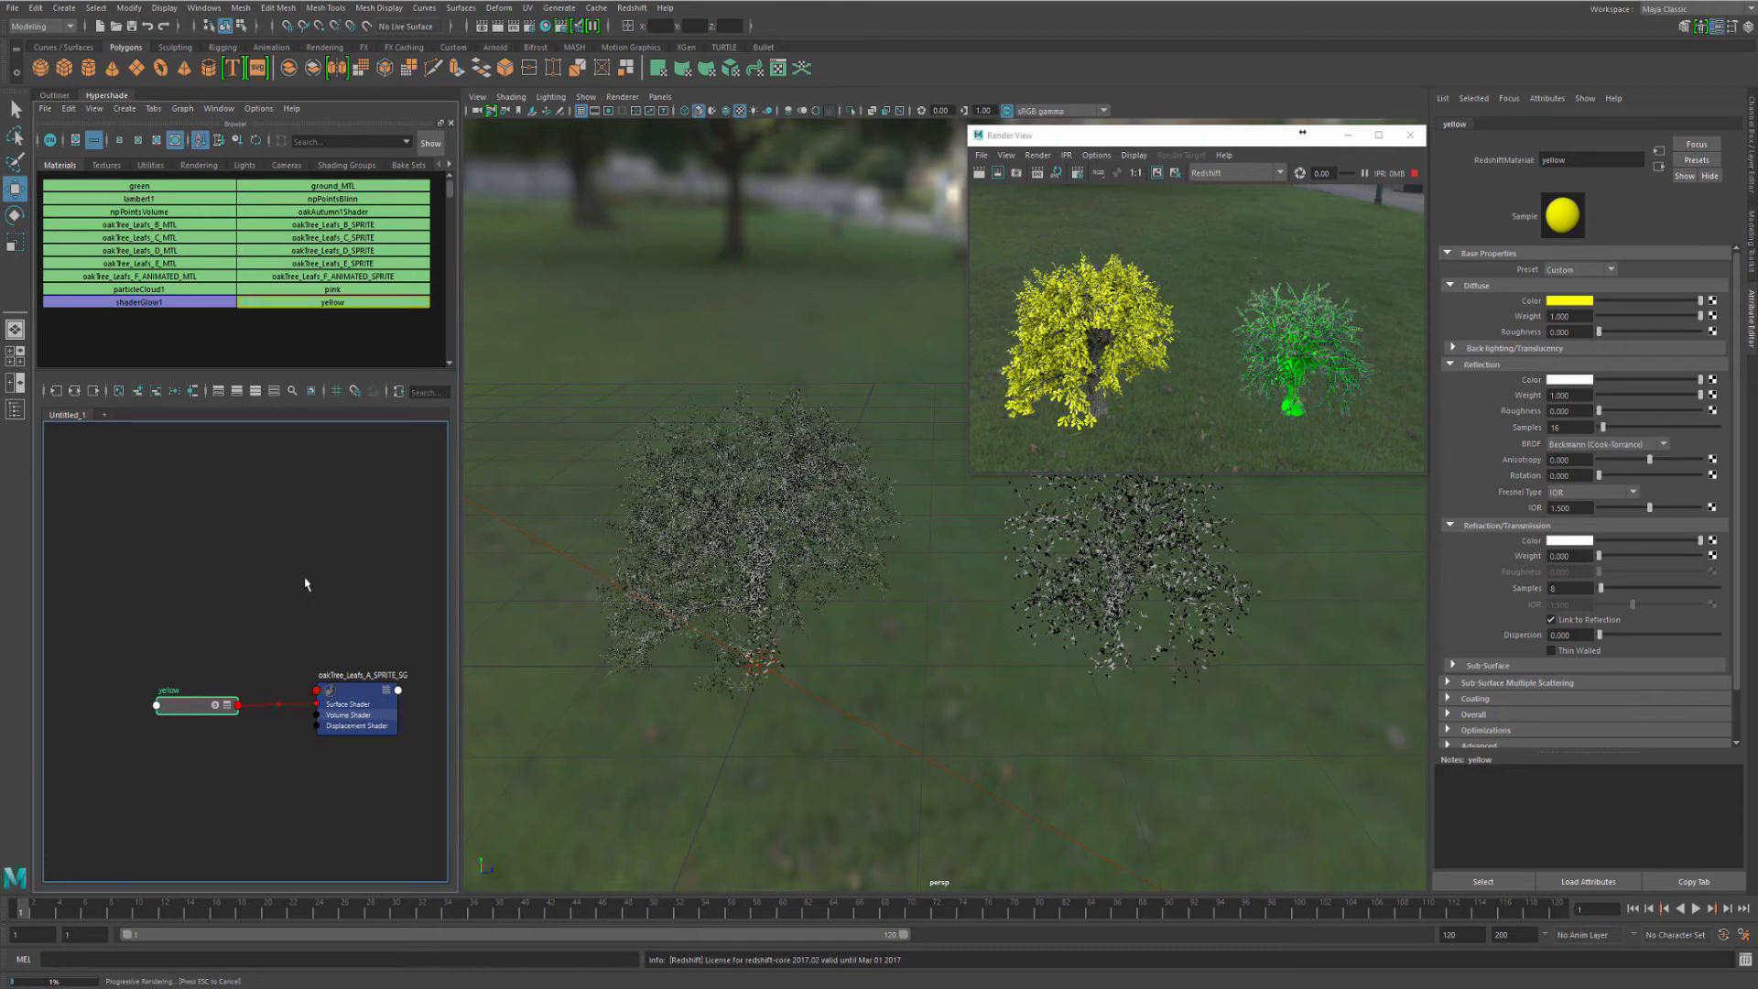
Add the prefix YELLOW_ to the yellow material's shading group name, making it YELLOW_oakTree_Leafs_A_SPRITE_SG
{"action": "left_click", "coordinate": [306, 703]}
{"action": "left_click", "coordinate": [342, 699]}
{"action": "double_click", "coordinate": [345, 676]}
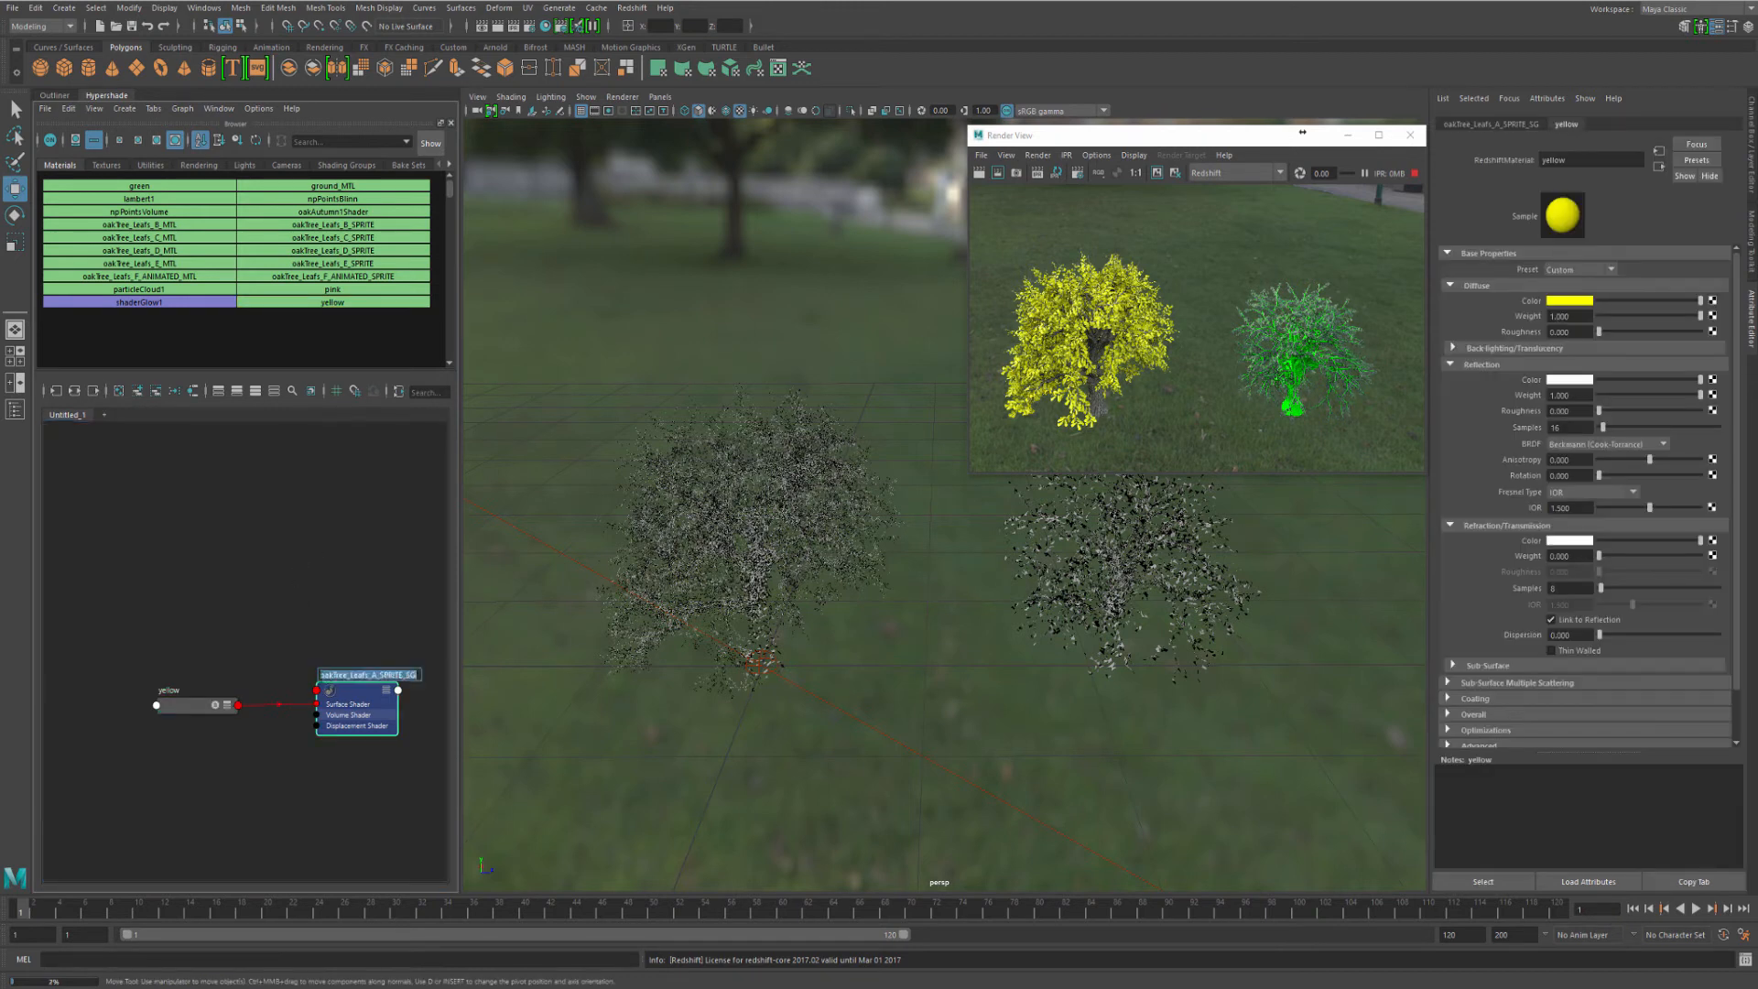
{"action": "left_click", "coordinate": [346, 678]}
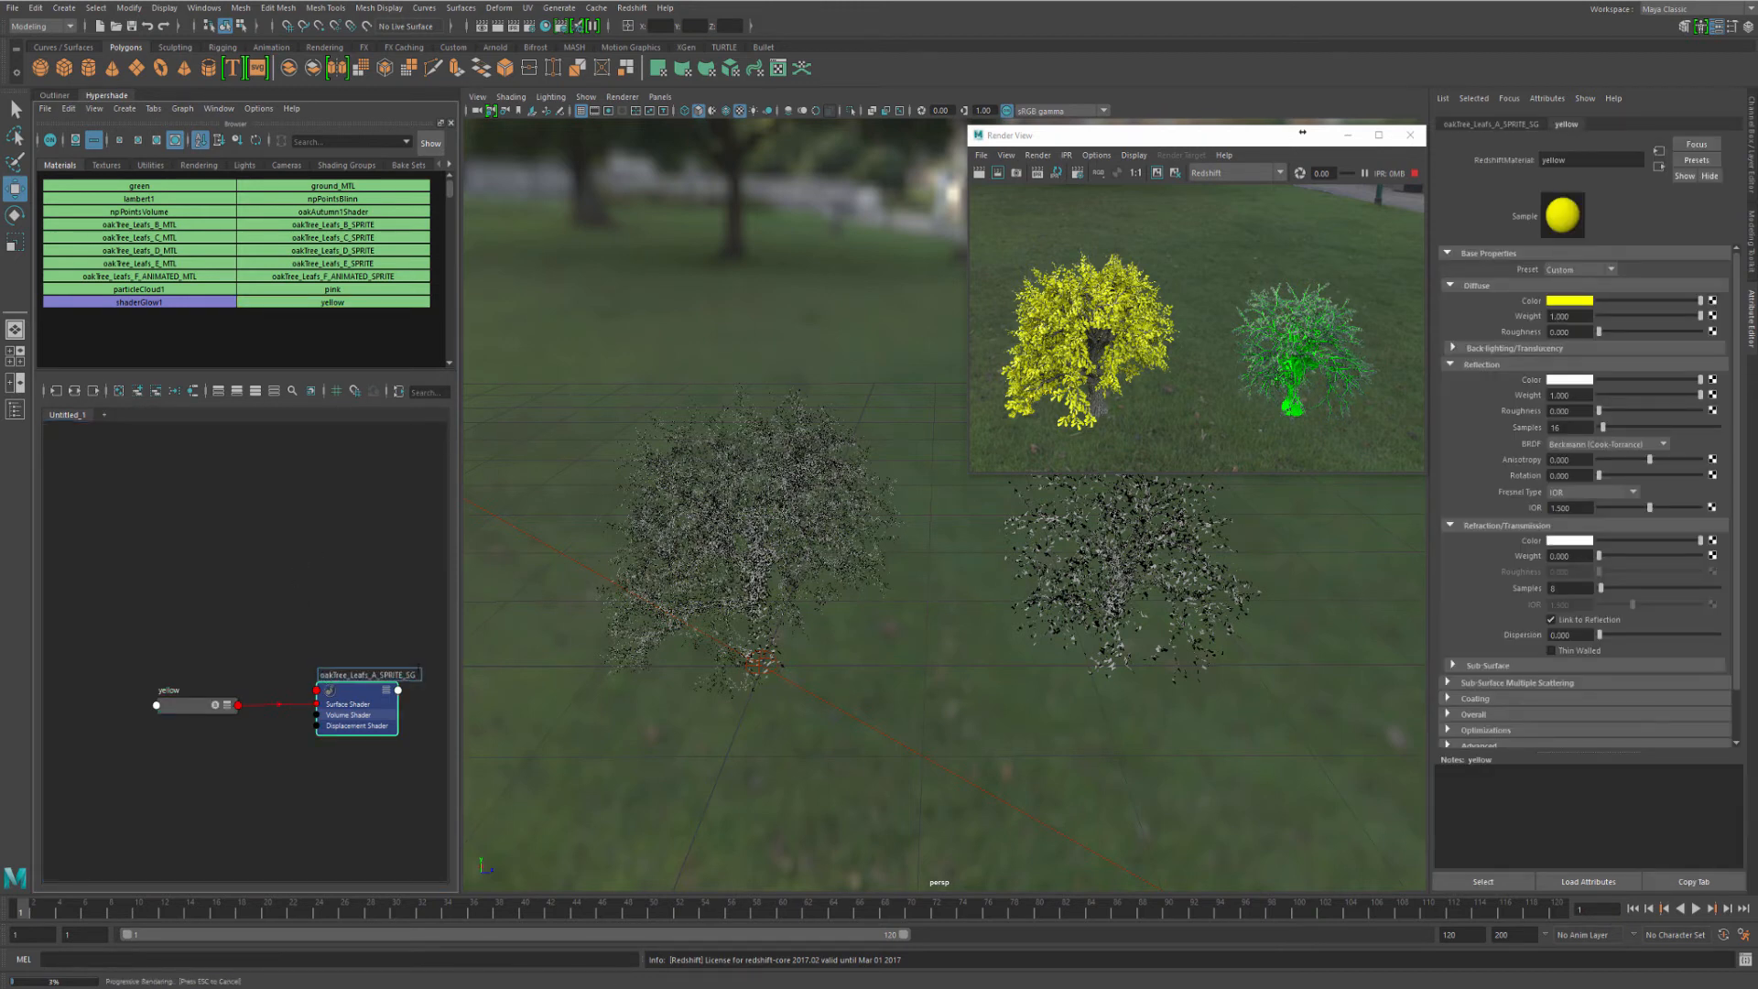
{"action": "type", "text": "YELLOW_"}
{"action": "key", "text": "Return"}
Set oakTree_A_PROXY's material prefix to YELLOW_ and compare it with the prefixed shading group name
{"action": "left_click", "coordinate": [763, 563]}
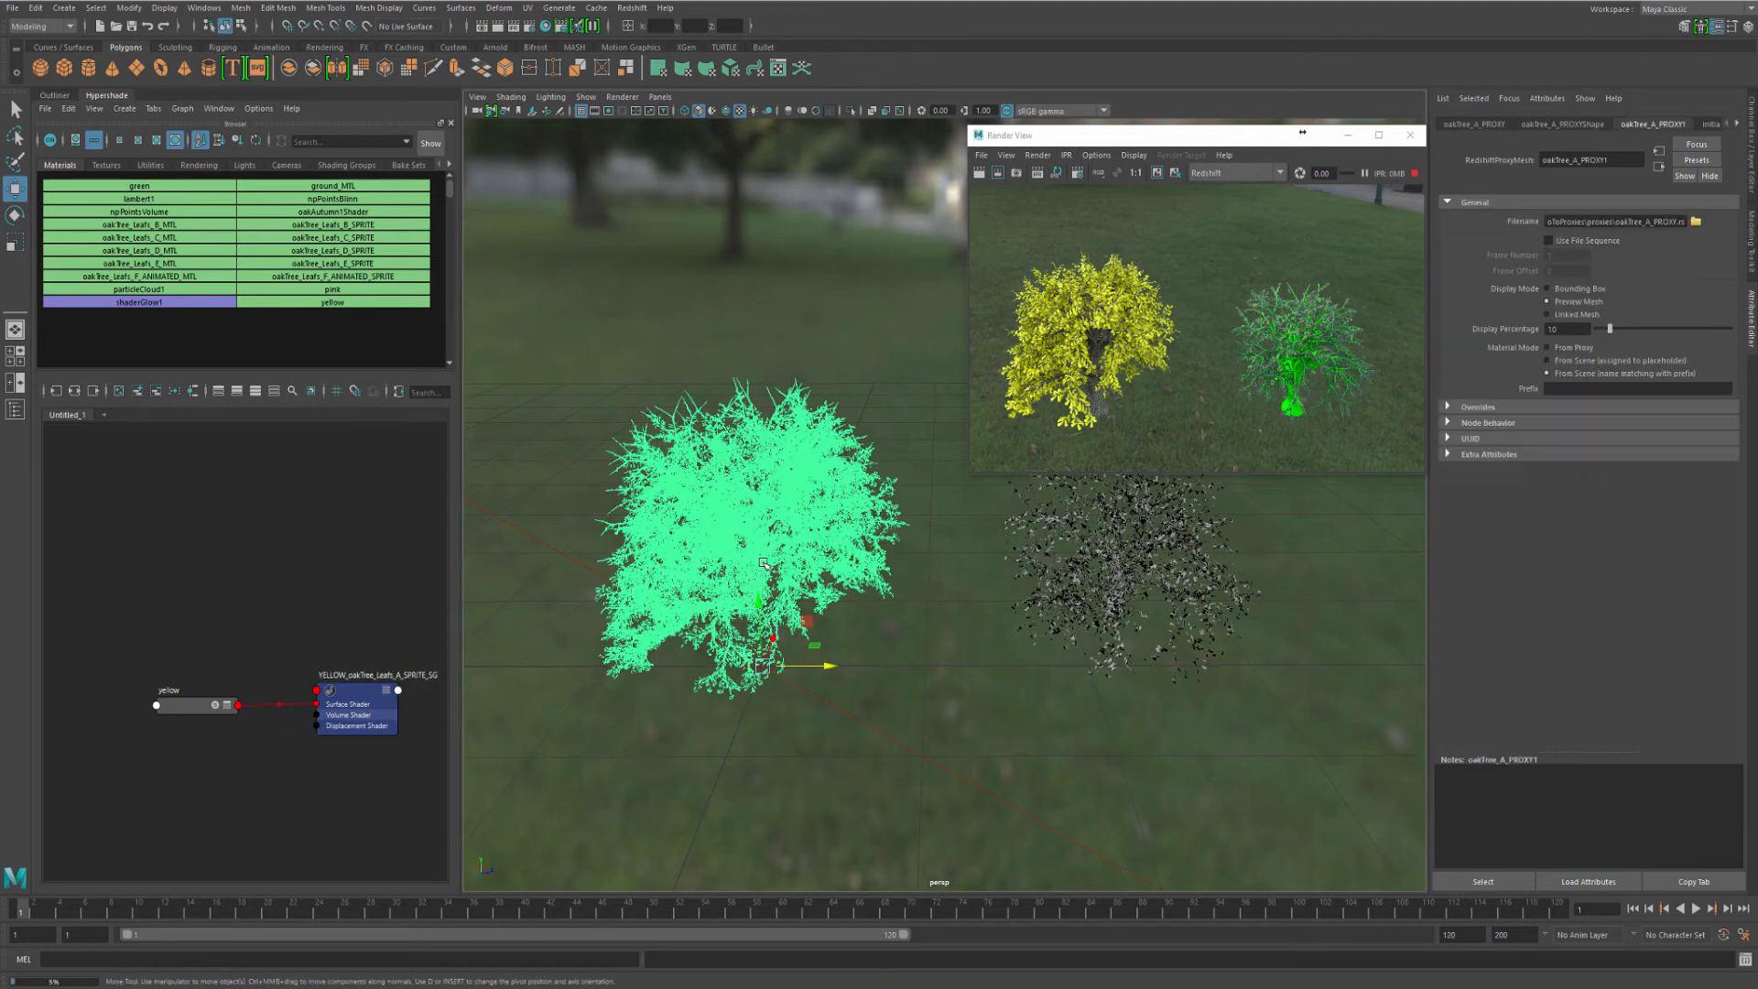
{"action": "left_click", "coordinate": [1593, 390]}
{"action": "type", "text": "YELL"}
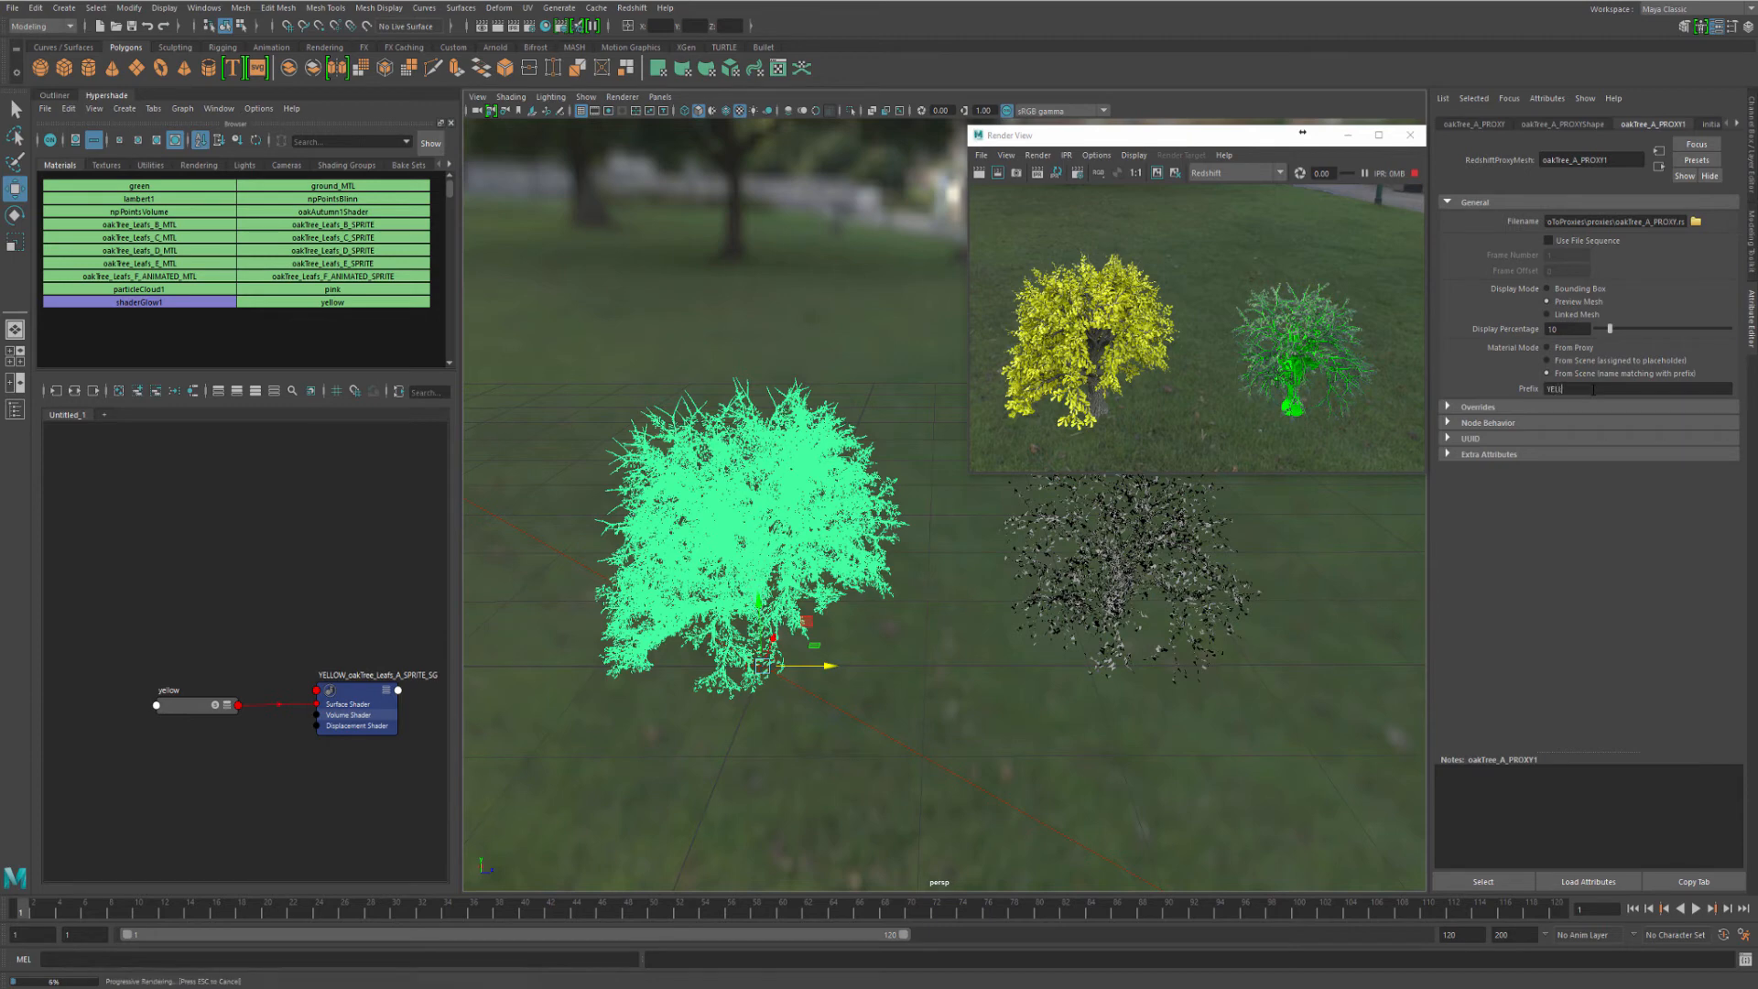
{"action": "type", "text": "OW_"}
{"action": "left_click", "coordinate": [1057, 173]}
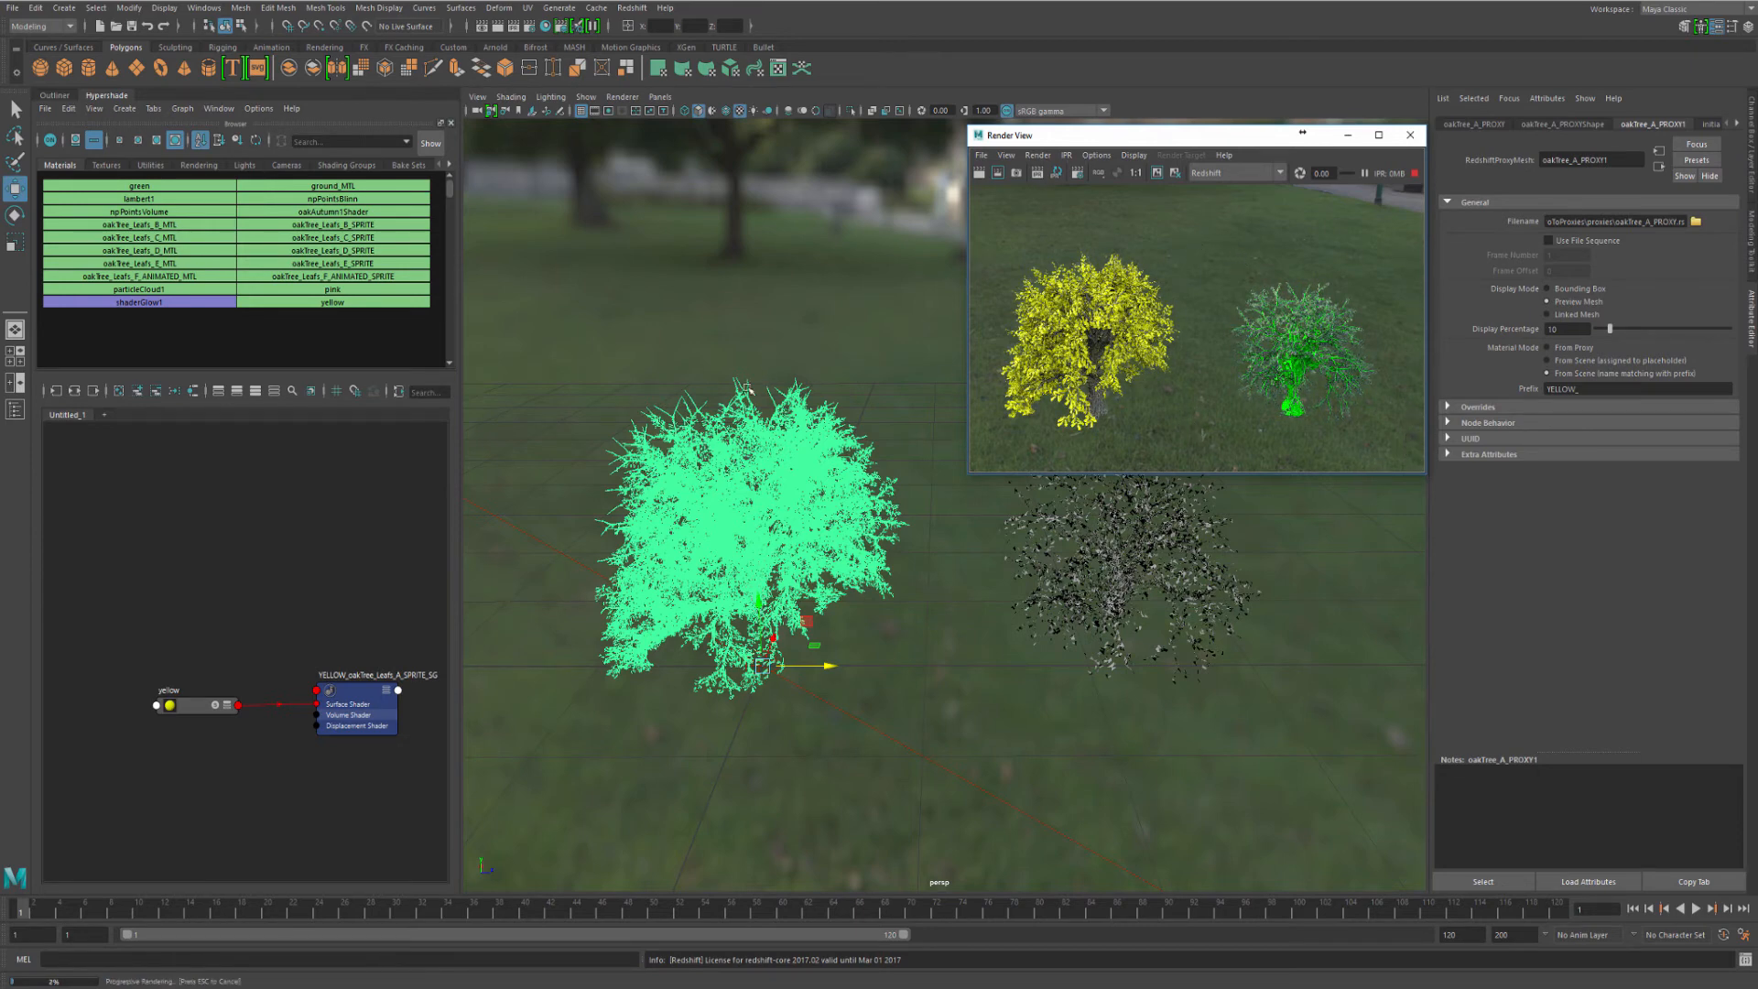
{"action": "scroll", "coordinate": [367, 632], "scroll_direction": "up", "scroll_amount": 5}
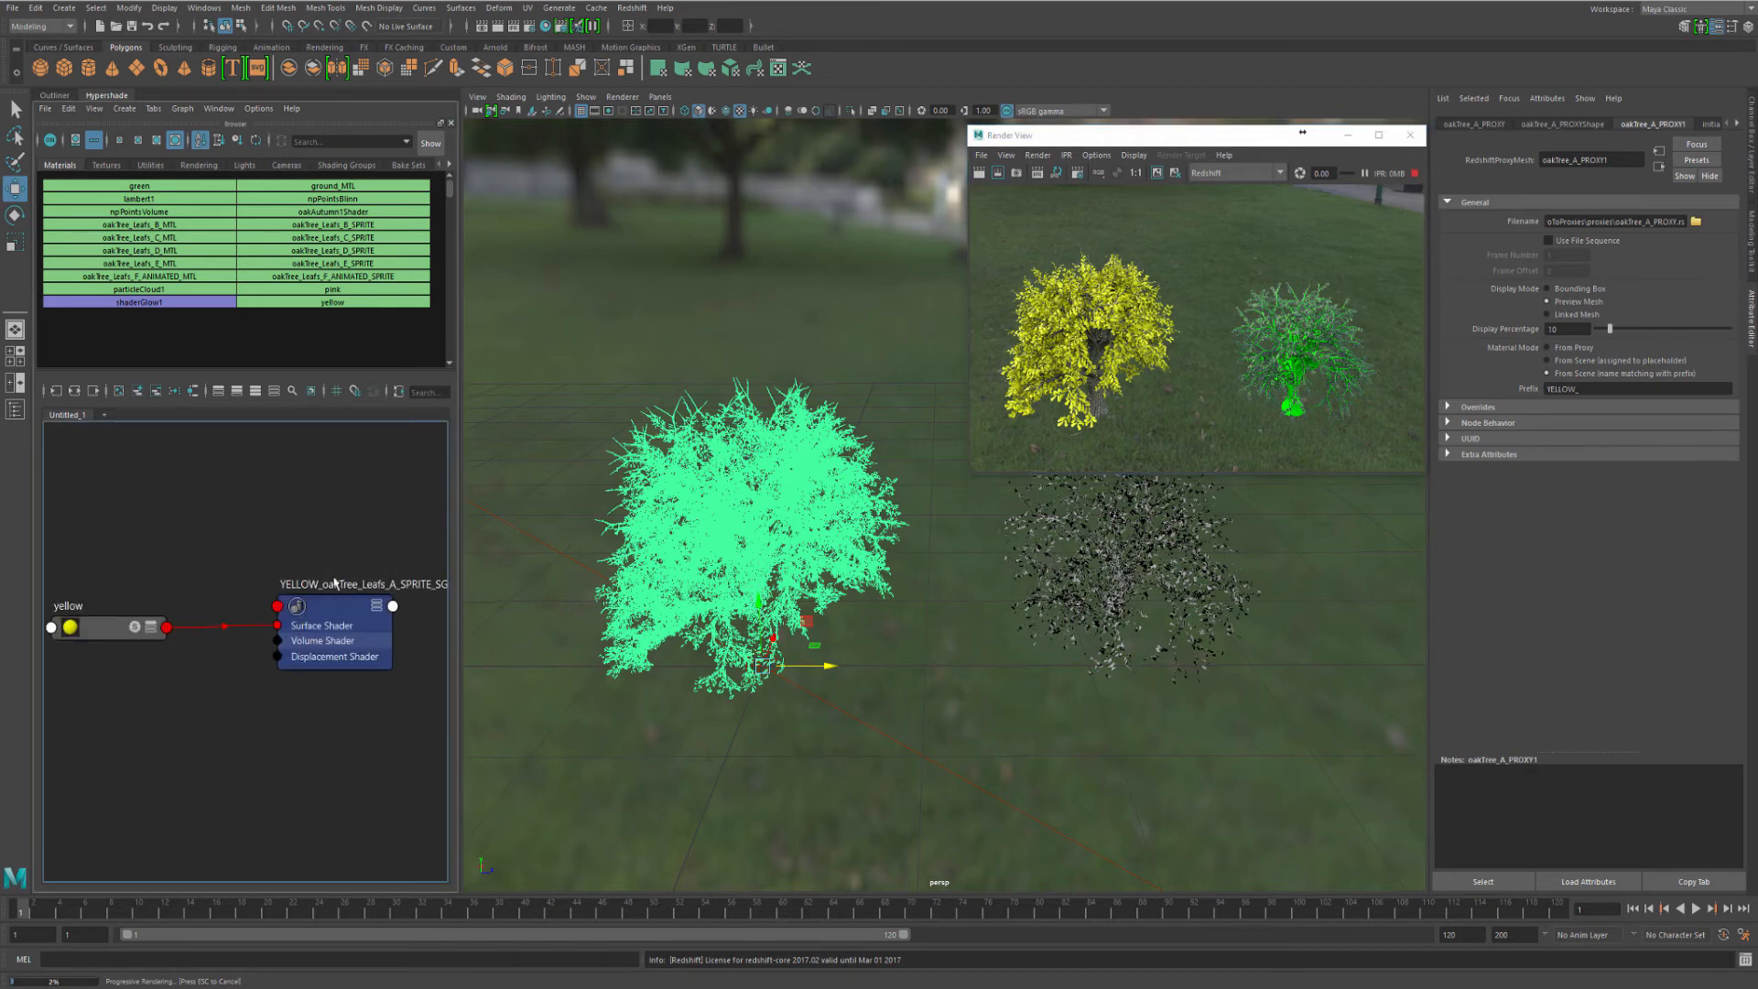
{"action": "left_click", "coordinate": [891, 394]}
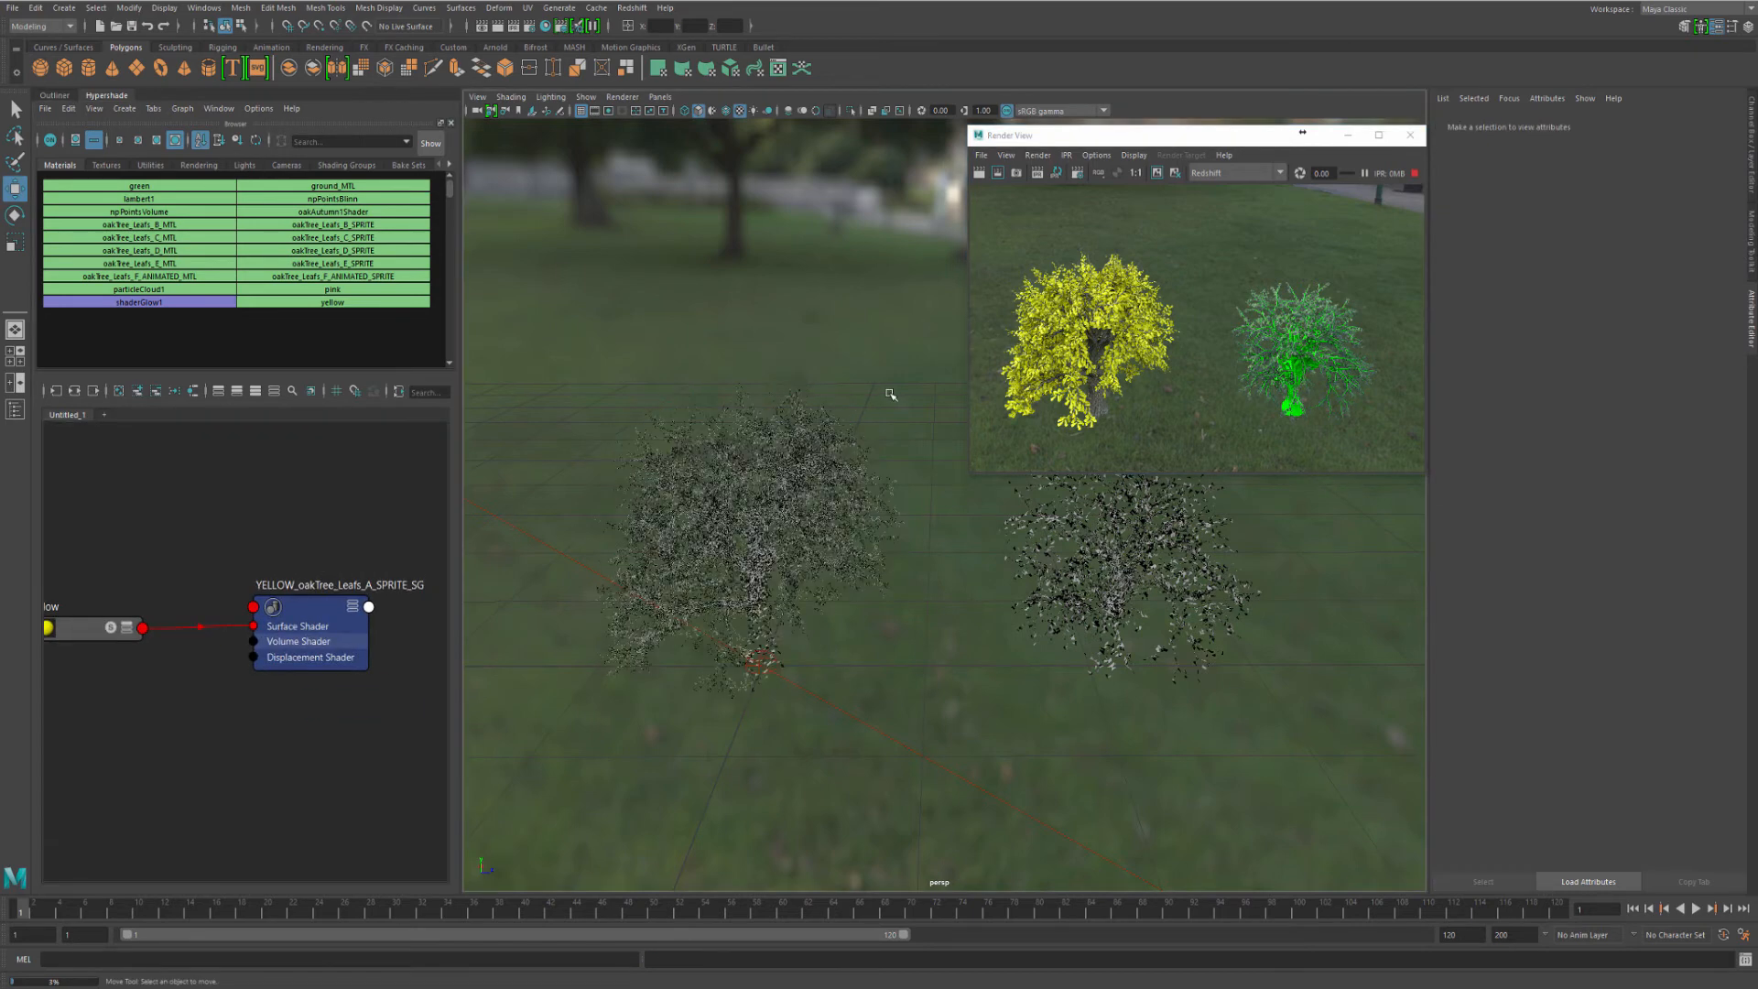
{"action": "left_click", "coordinate": [822, 485]}
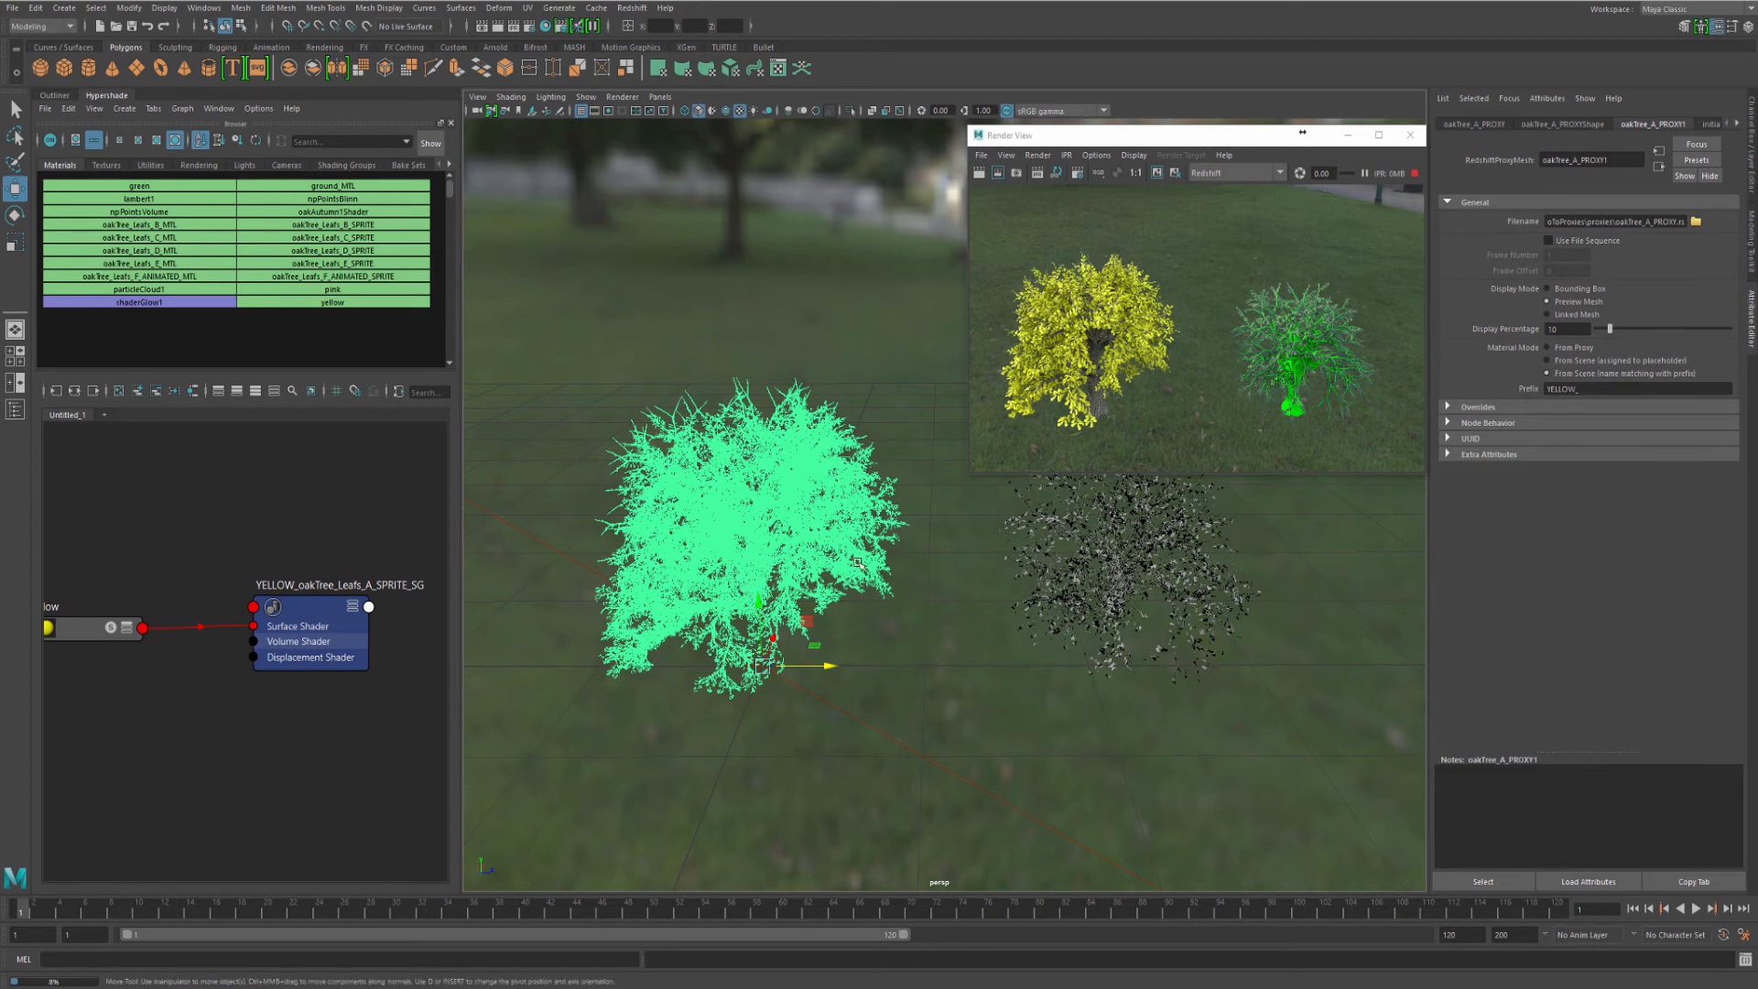
{"action": "left_click", "coordinate": [772, 340]}
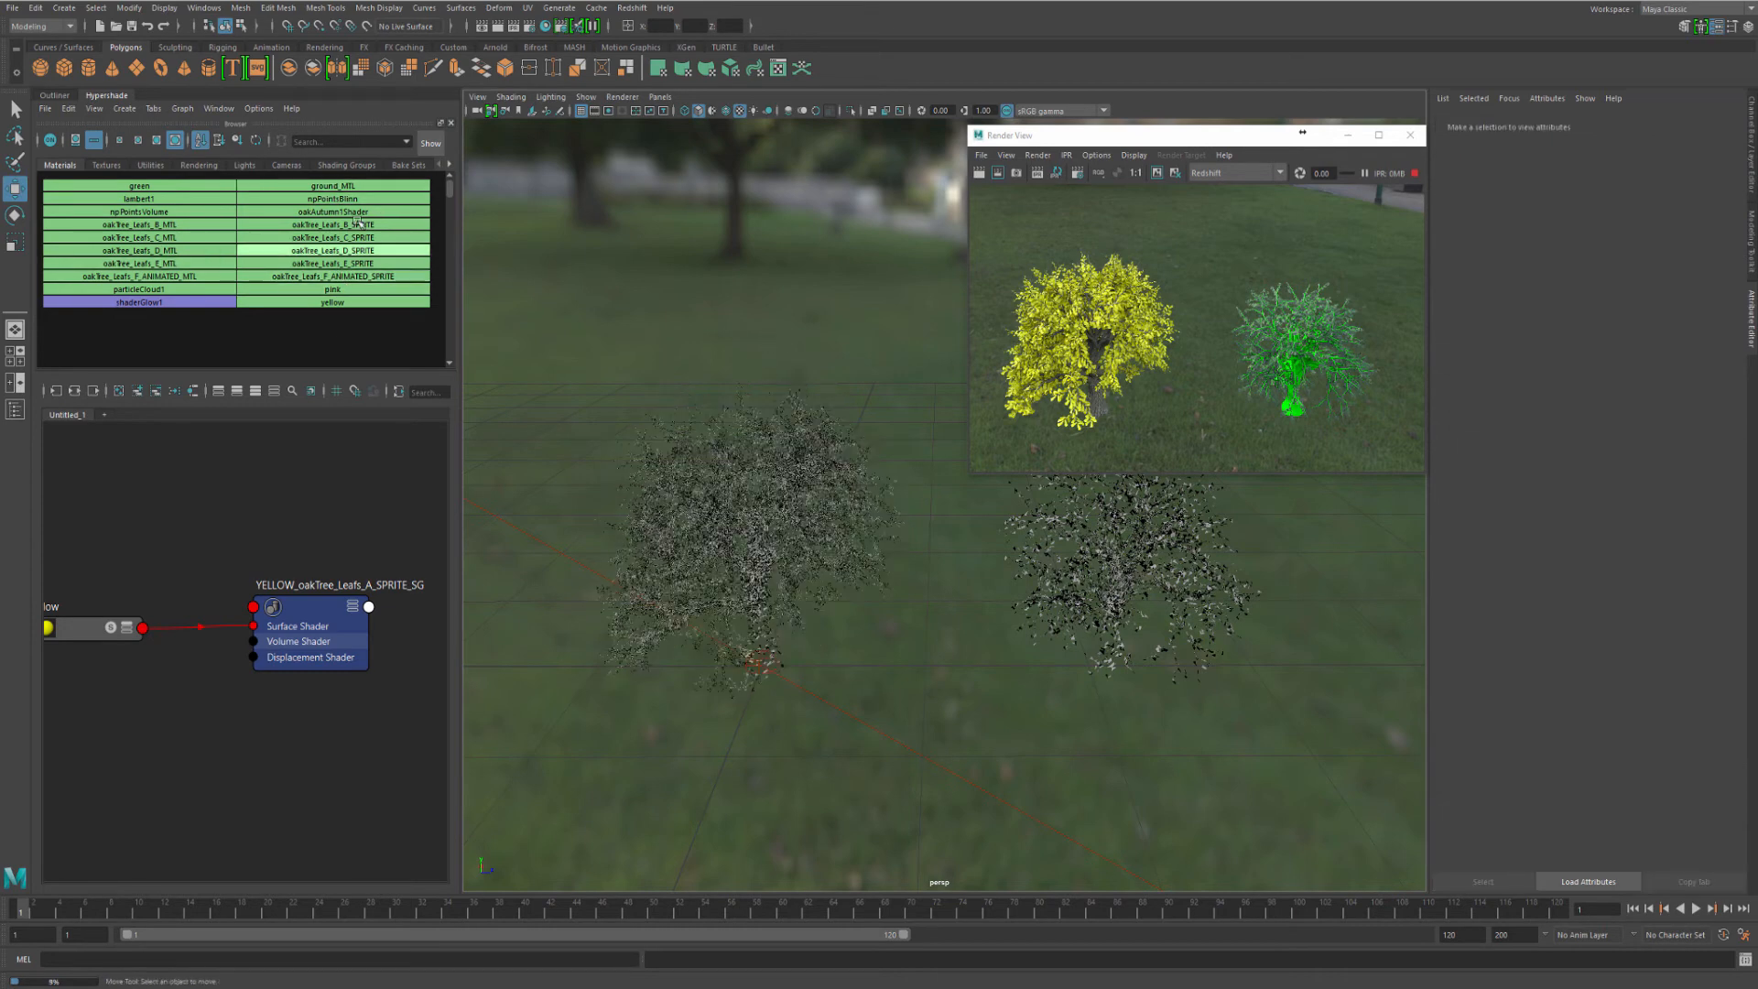
{"action": "left_click", "coordinate": [821, 385]}
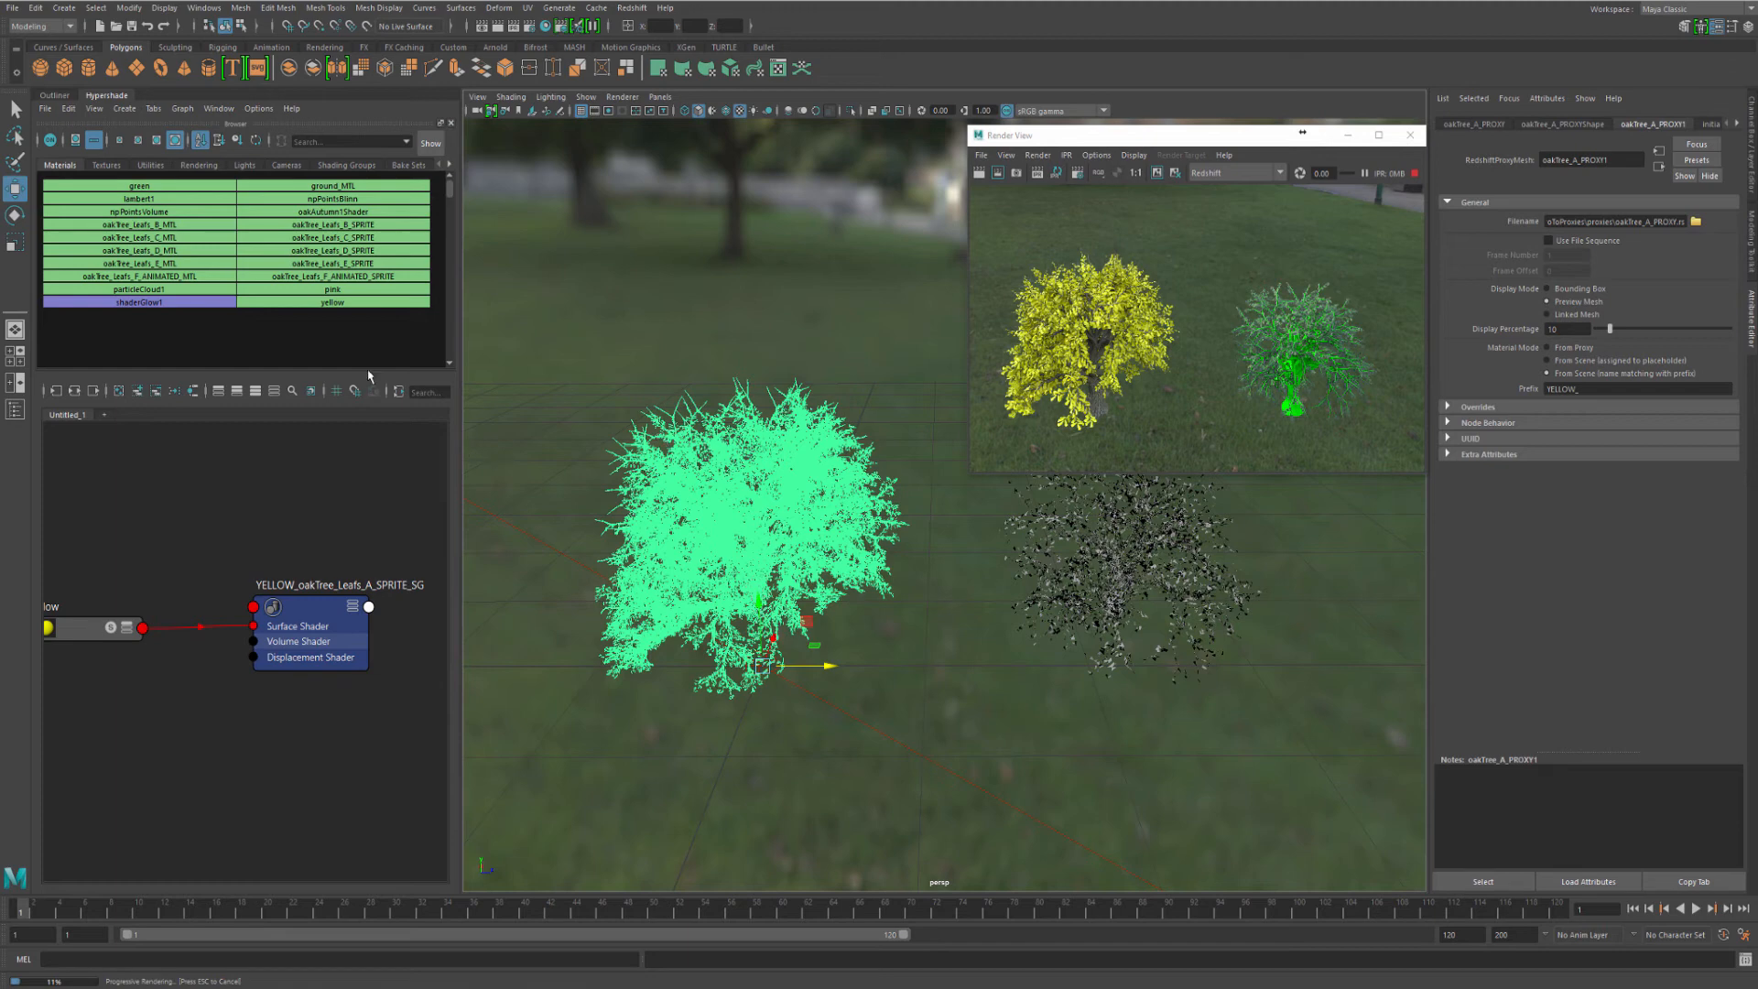
Delete all removable materials listed in the Hypershade, including the oak leaf sprites and yellow, and clear the selection
{"action": "left_click", "coordinate": [339, 262]}
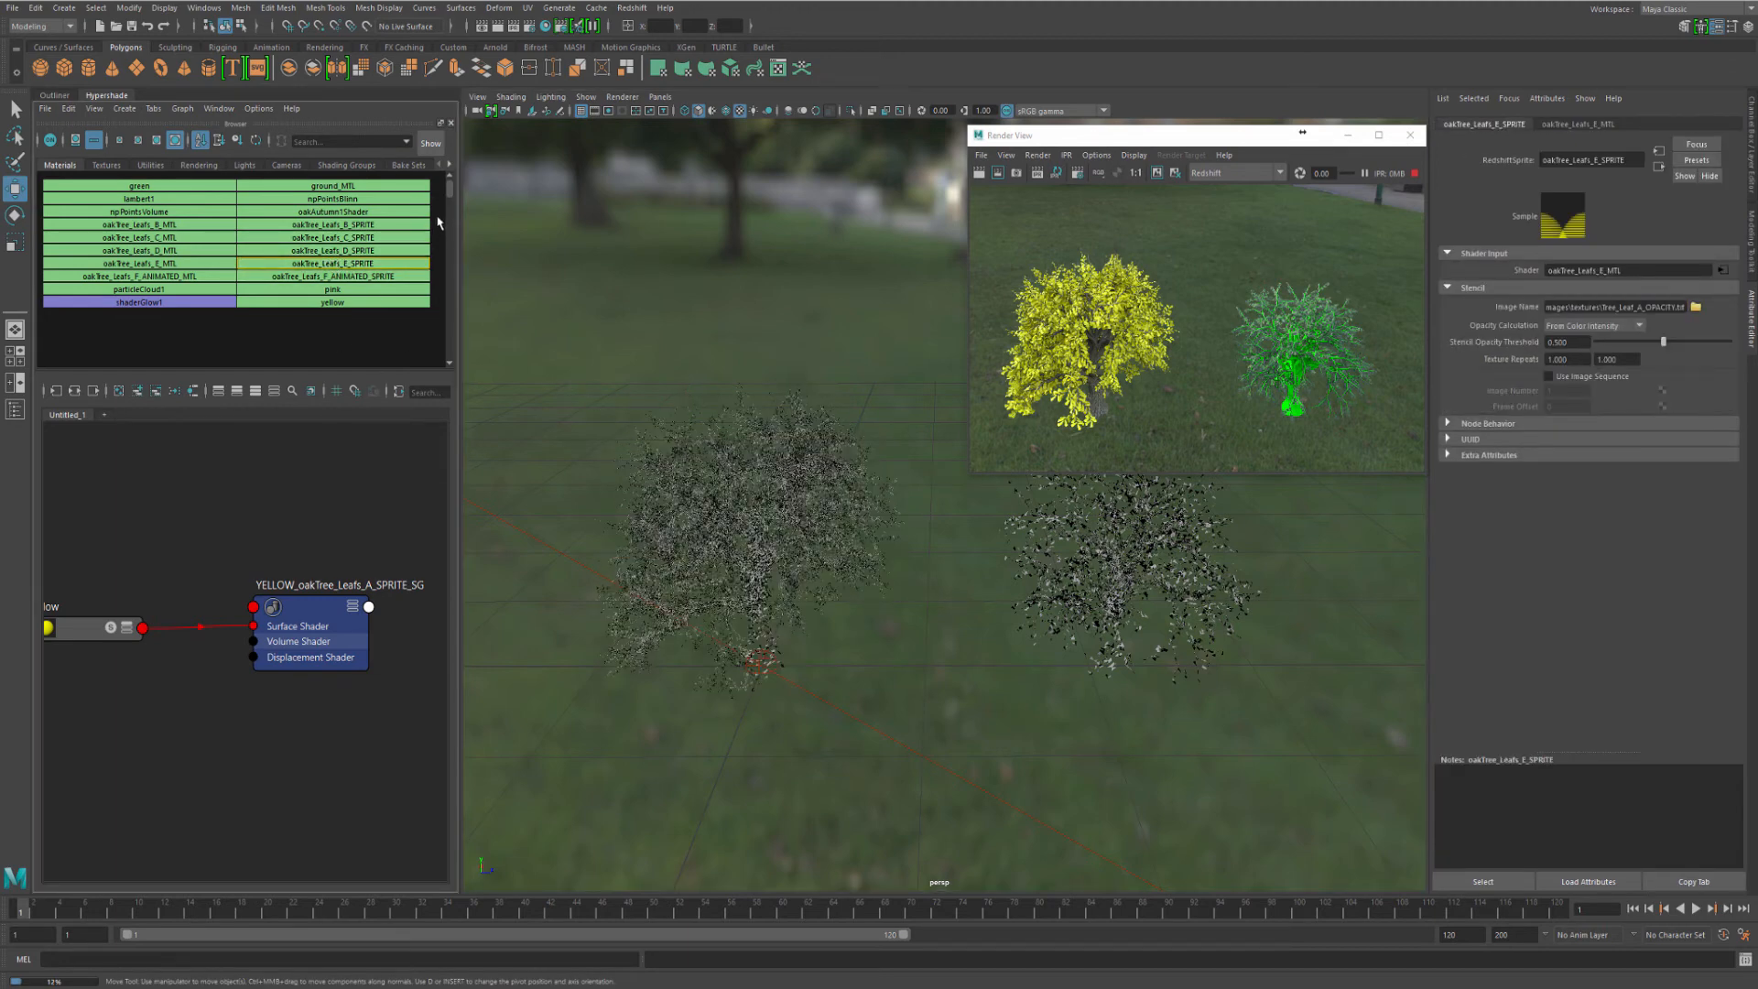
{"action": "left_click_drag", "start_coordinate": [439, 222], "coordinate": [59, 318]}
{"action": "key", "text": "Delete"}
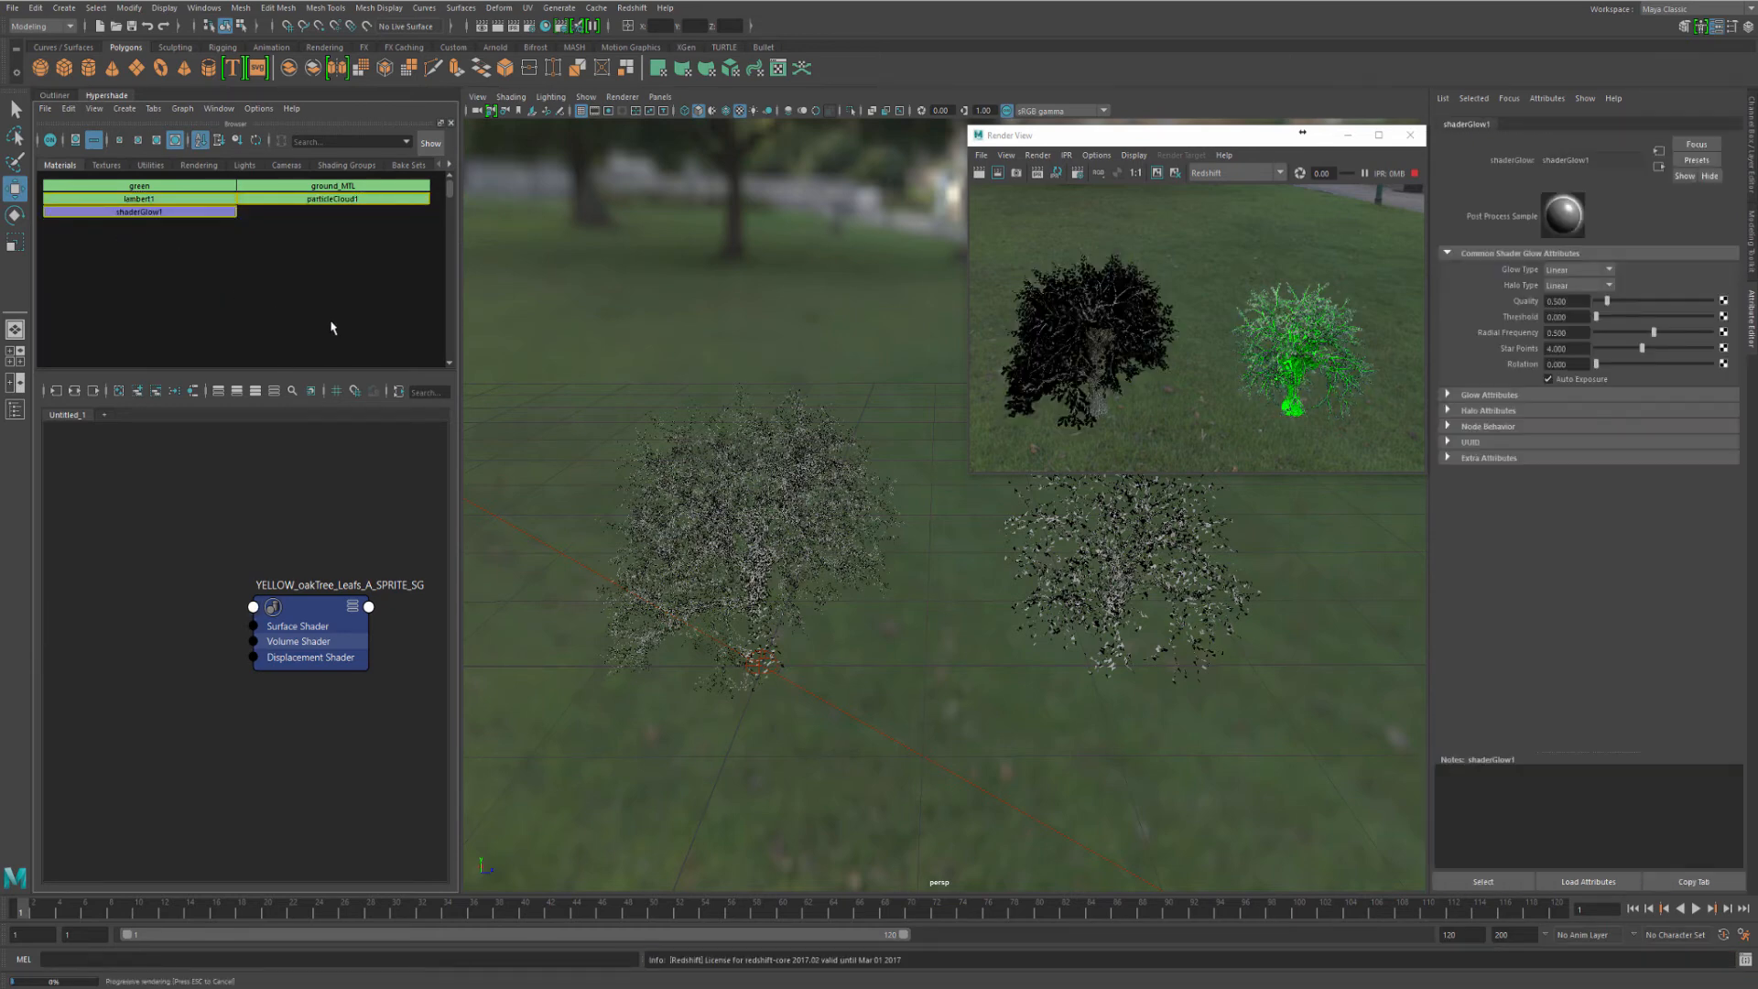
{"action": "left_click", "coordinate": [590, 404]}
{"action": "left_click", "coordinate": [652, 417]}
{"action": "left_click", "coordinate": [651, 357]}
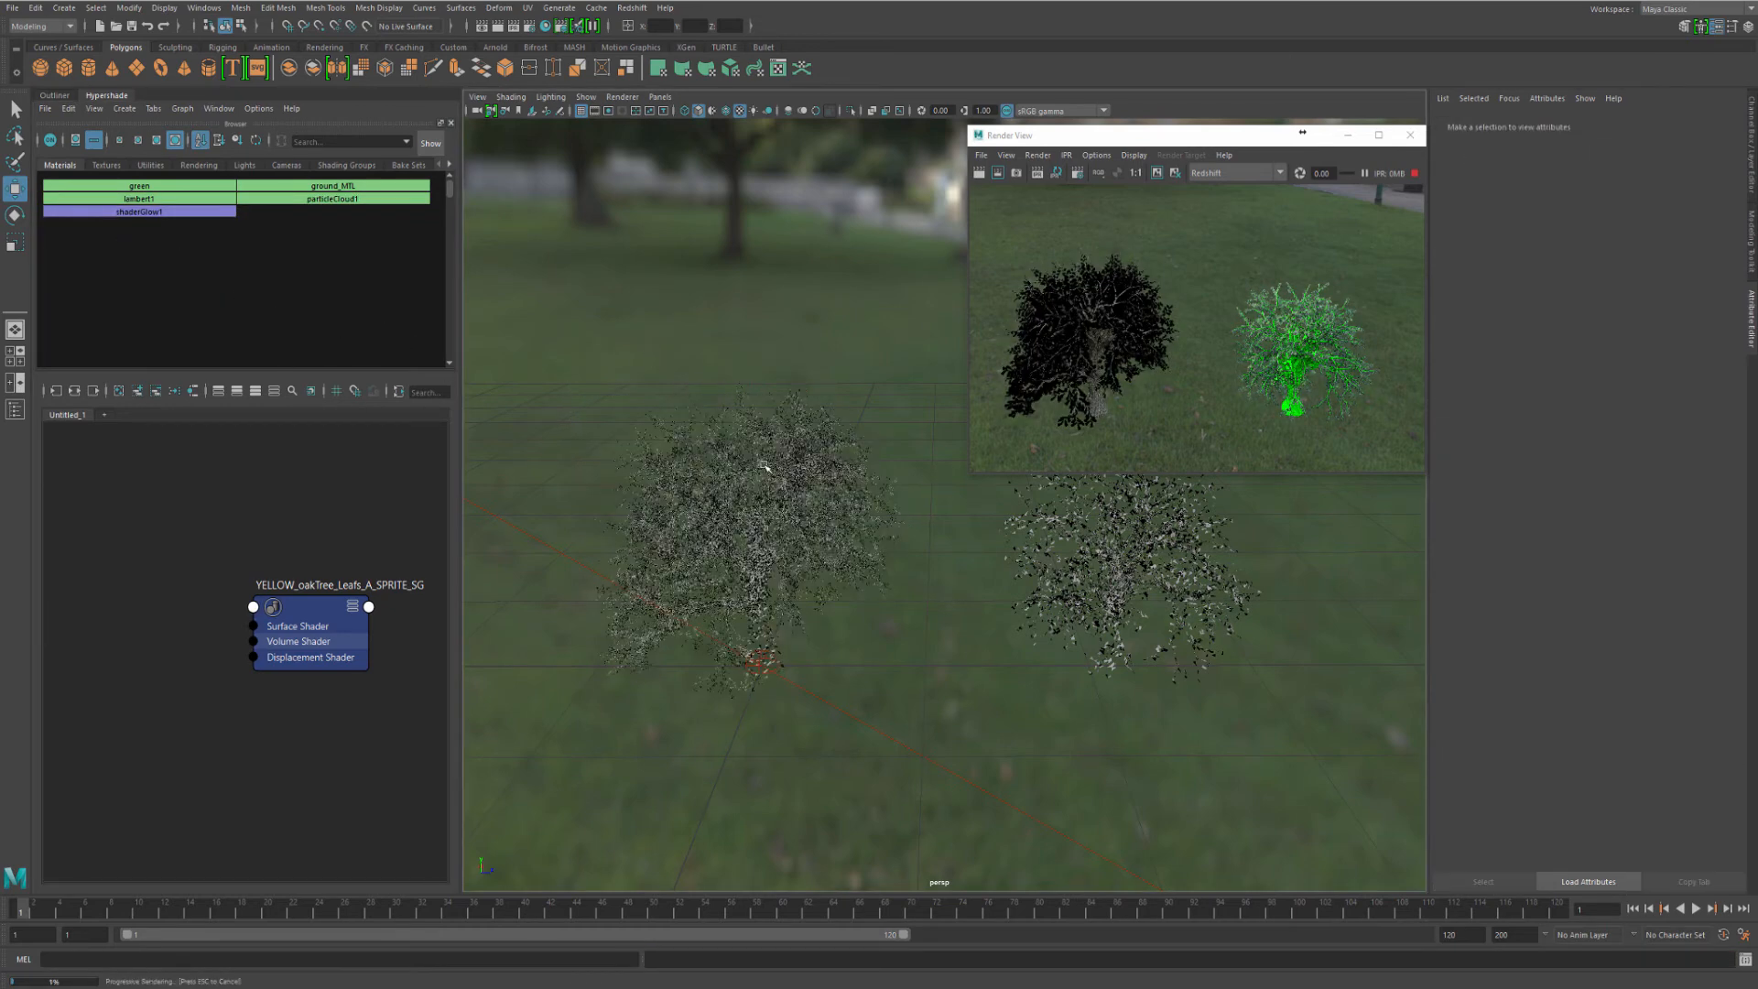
Inspect the tree proxies in the viewport and the leftover YELLOW_oakTree_Leafs_A_SPRITE_SG node, collapsing it in the graph
{"action": "left_click", "coordinate": [765, 467]}
{"action": "left_click", "coordinate": [1099, 539]}
{"action": "left_click", "coordinate": [831, 460]}
{"action": "left_click", "coordinate": [911, 441]}
{"action": "left_click", "coordinate": [329, 621]}
{"action": "key", "text": "1"}
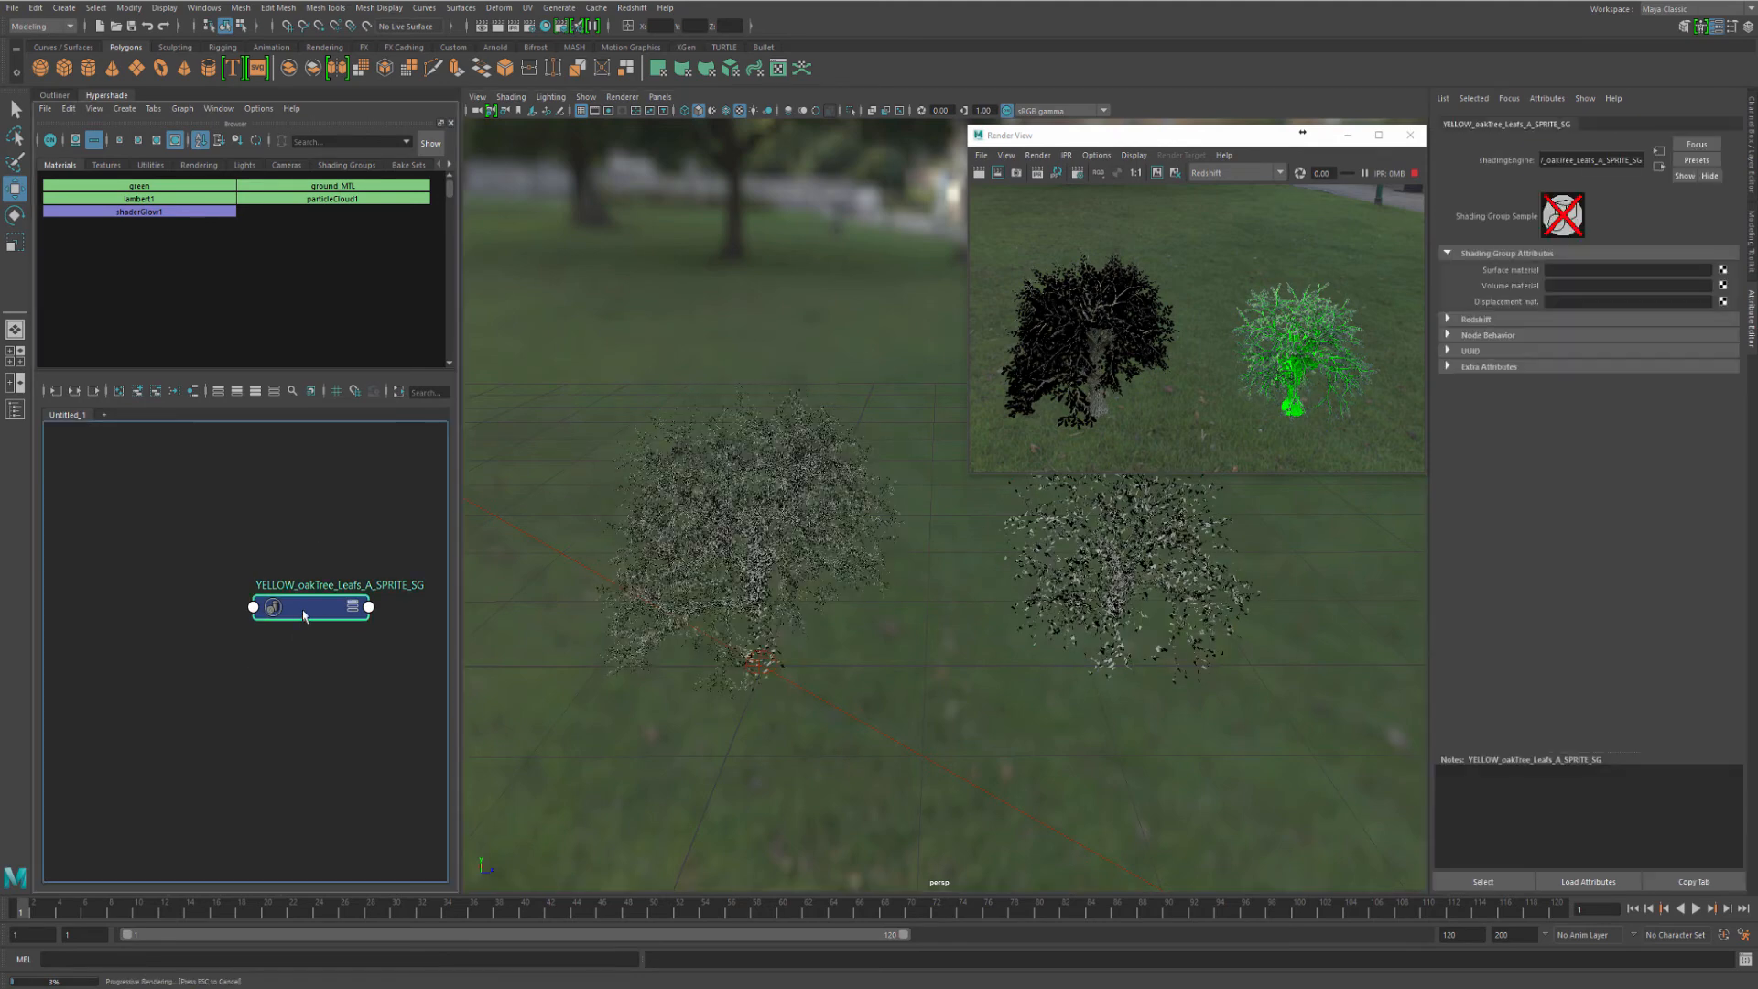
{"action": "left_click_drag", "start_coordinate": [334, 607], "coordinate": [349, 608]}
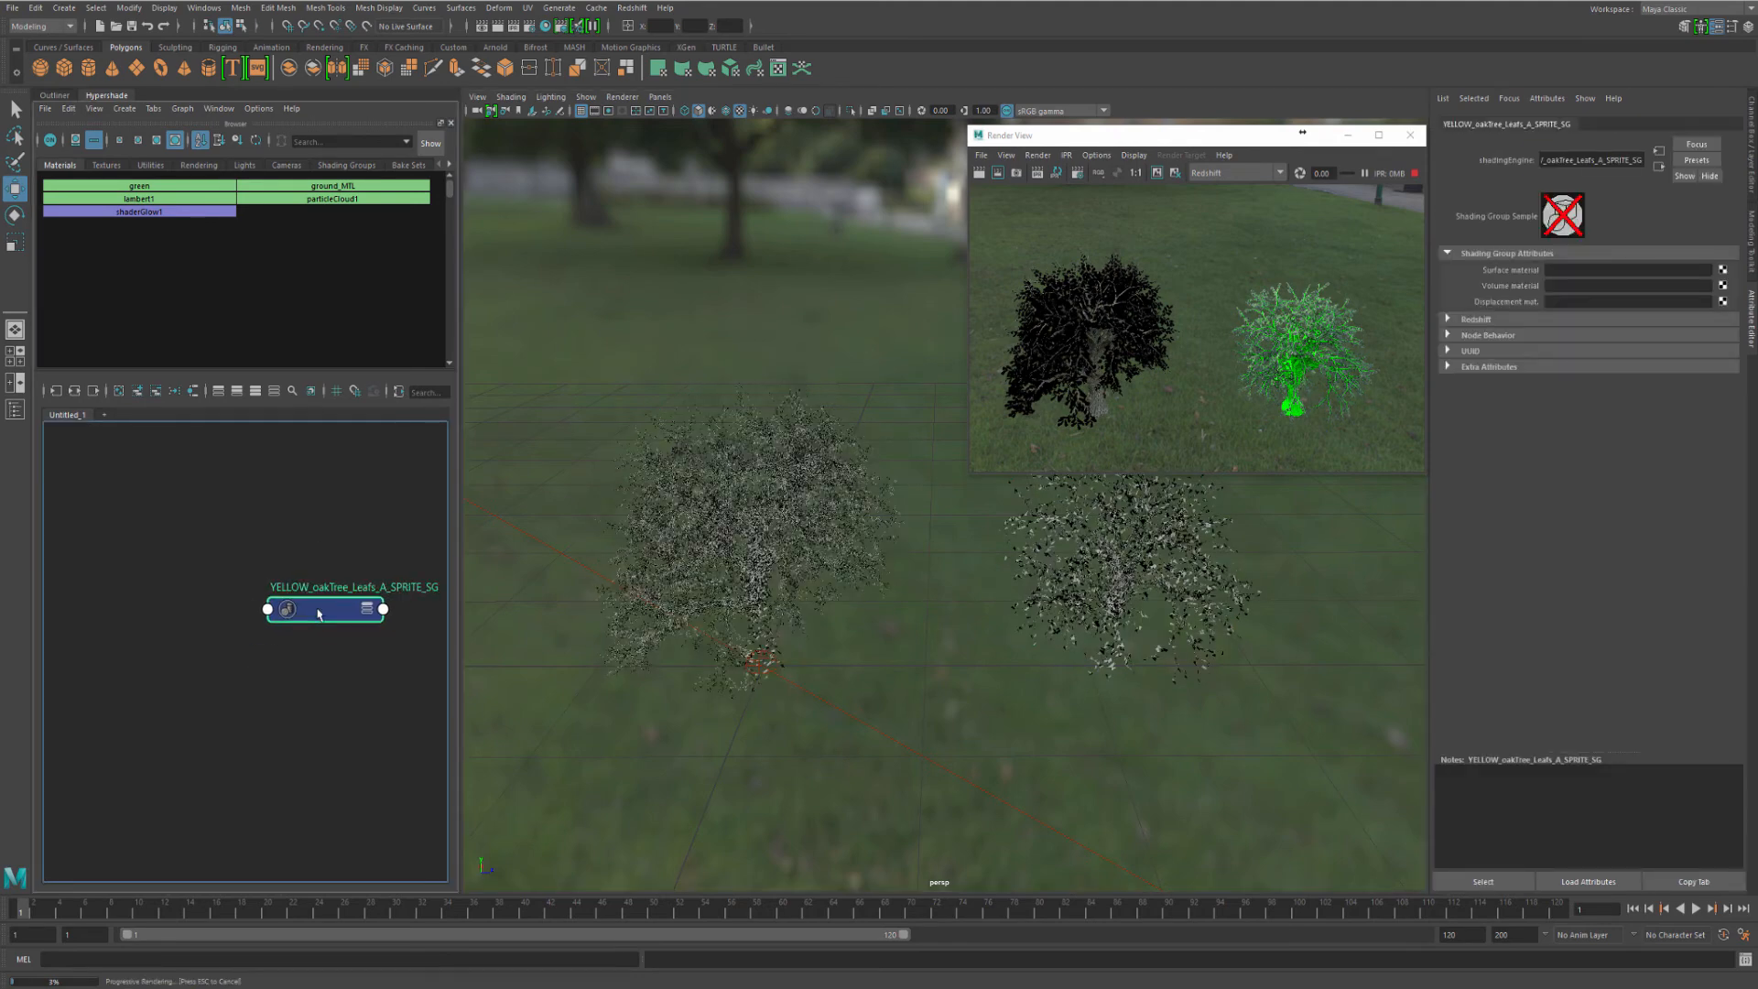
{"action": "left_click", "coordinate": [786, 481]}
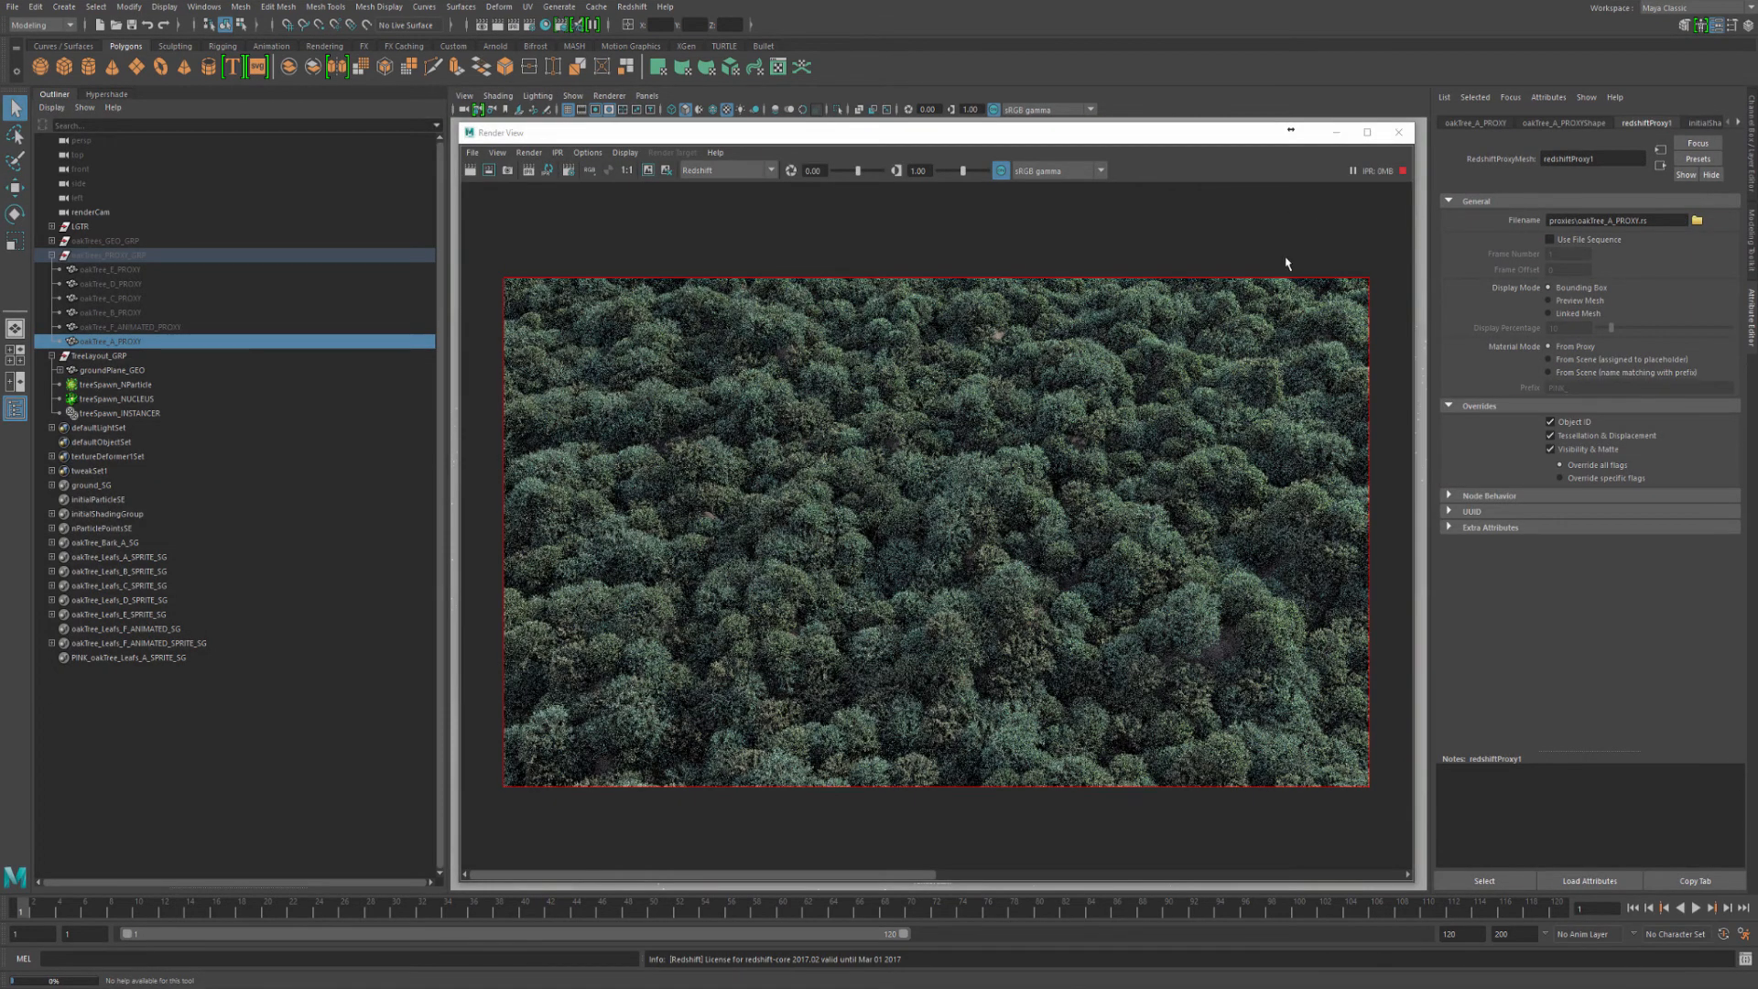
Stop the IPR render with its window minimized and collapse oakTrees_PROXY_GRP in the Outliner
{"action": "left_click", "coordinate": [1402, 171]}
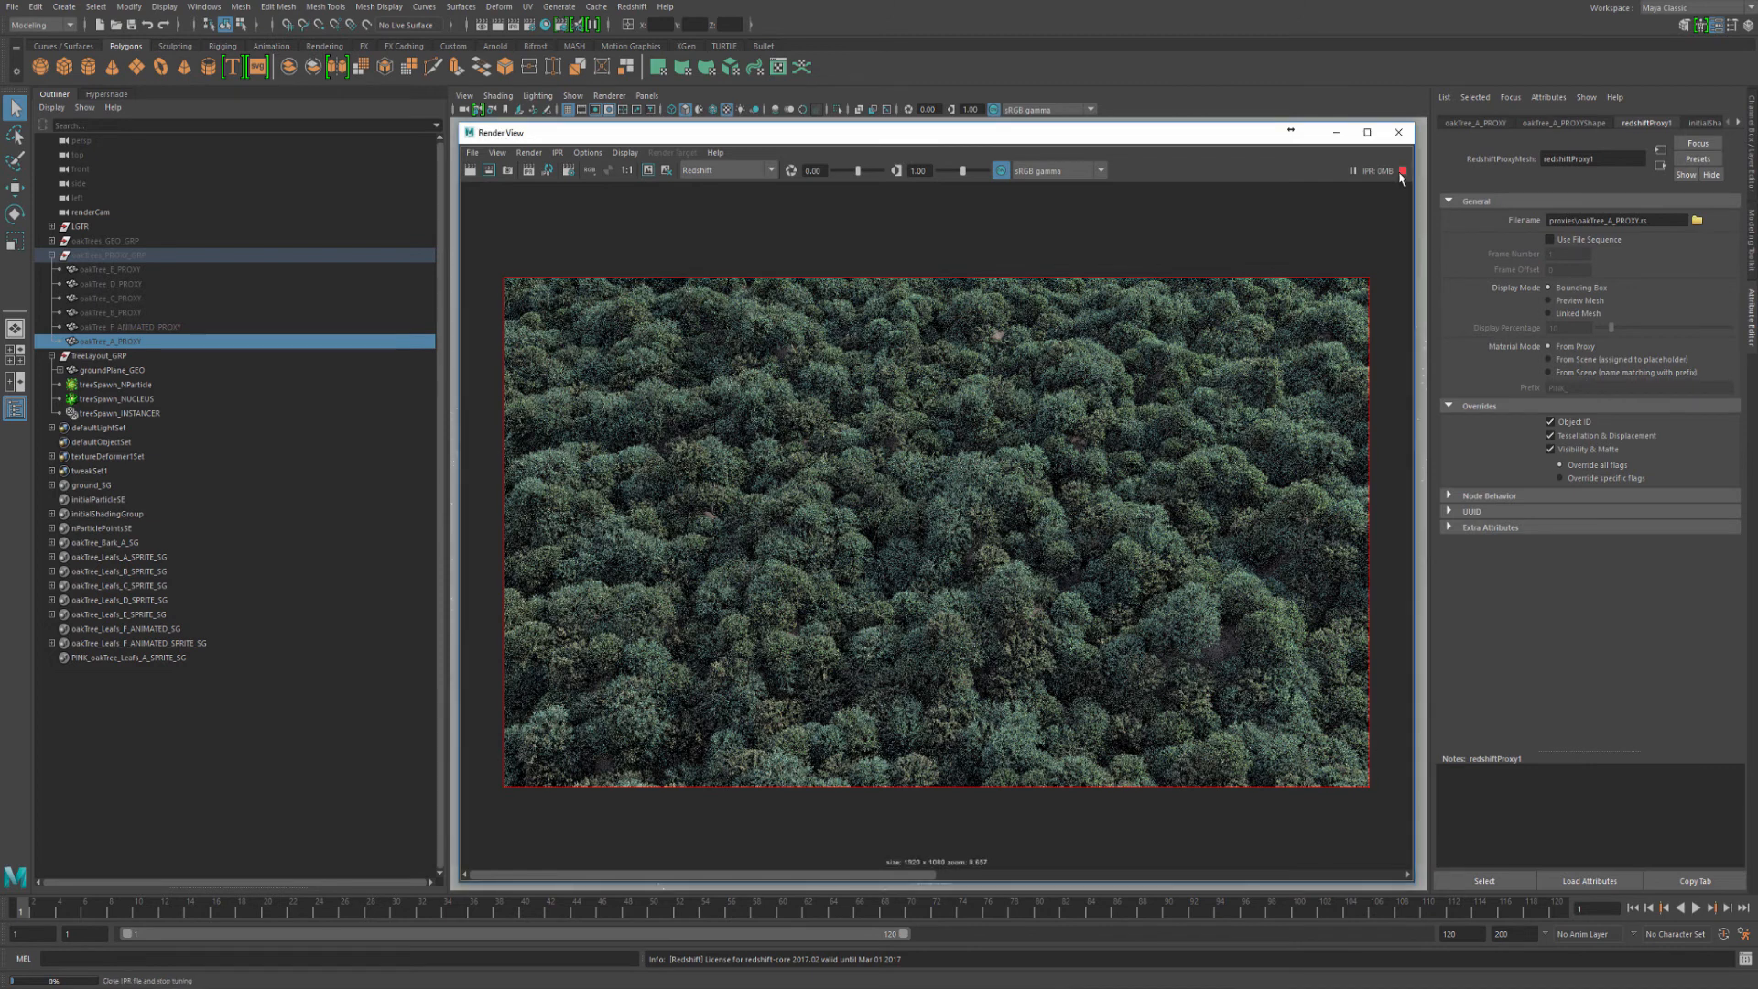
{"action": "left_click", "coordinate": [1336, 131]}
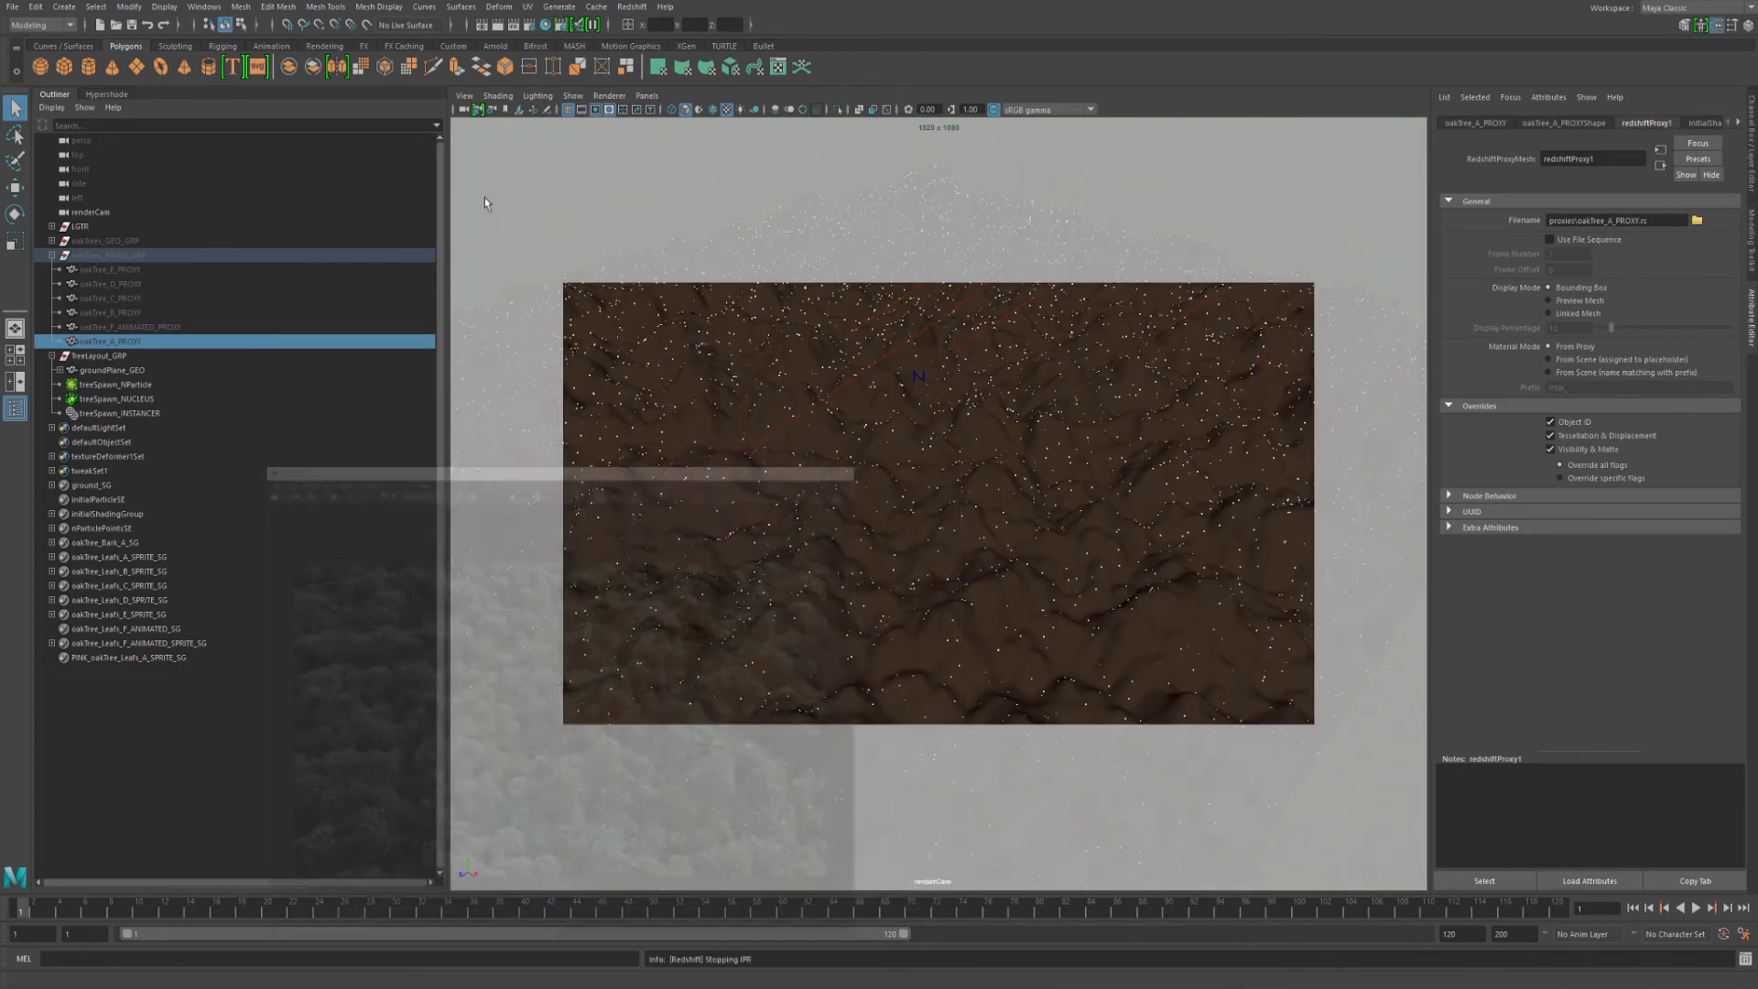
{"action": "left_click", "coordinate": [51, 255]}
{"action": "left_click", "coordinate": [51, 254]}
{"action": "left_click", "coordinate": [51, 255]}
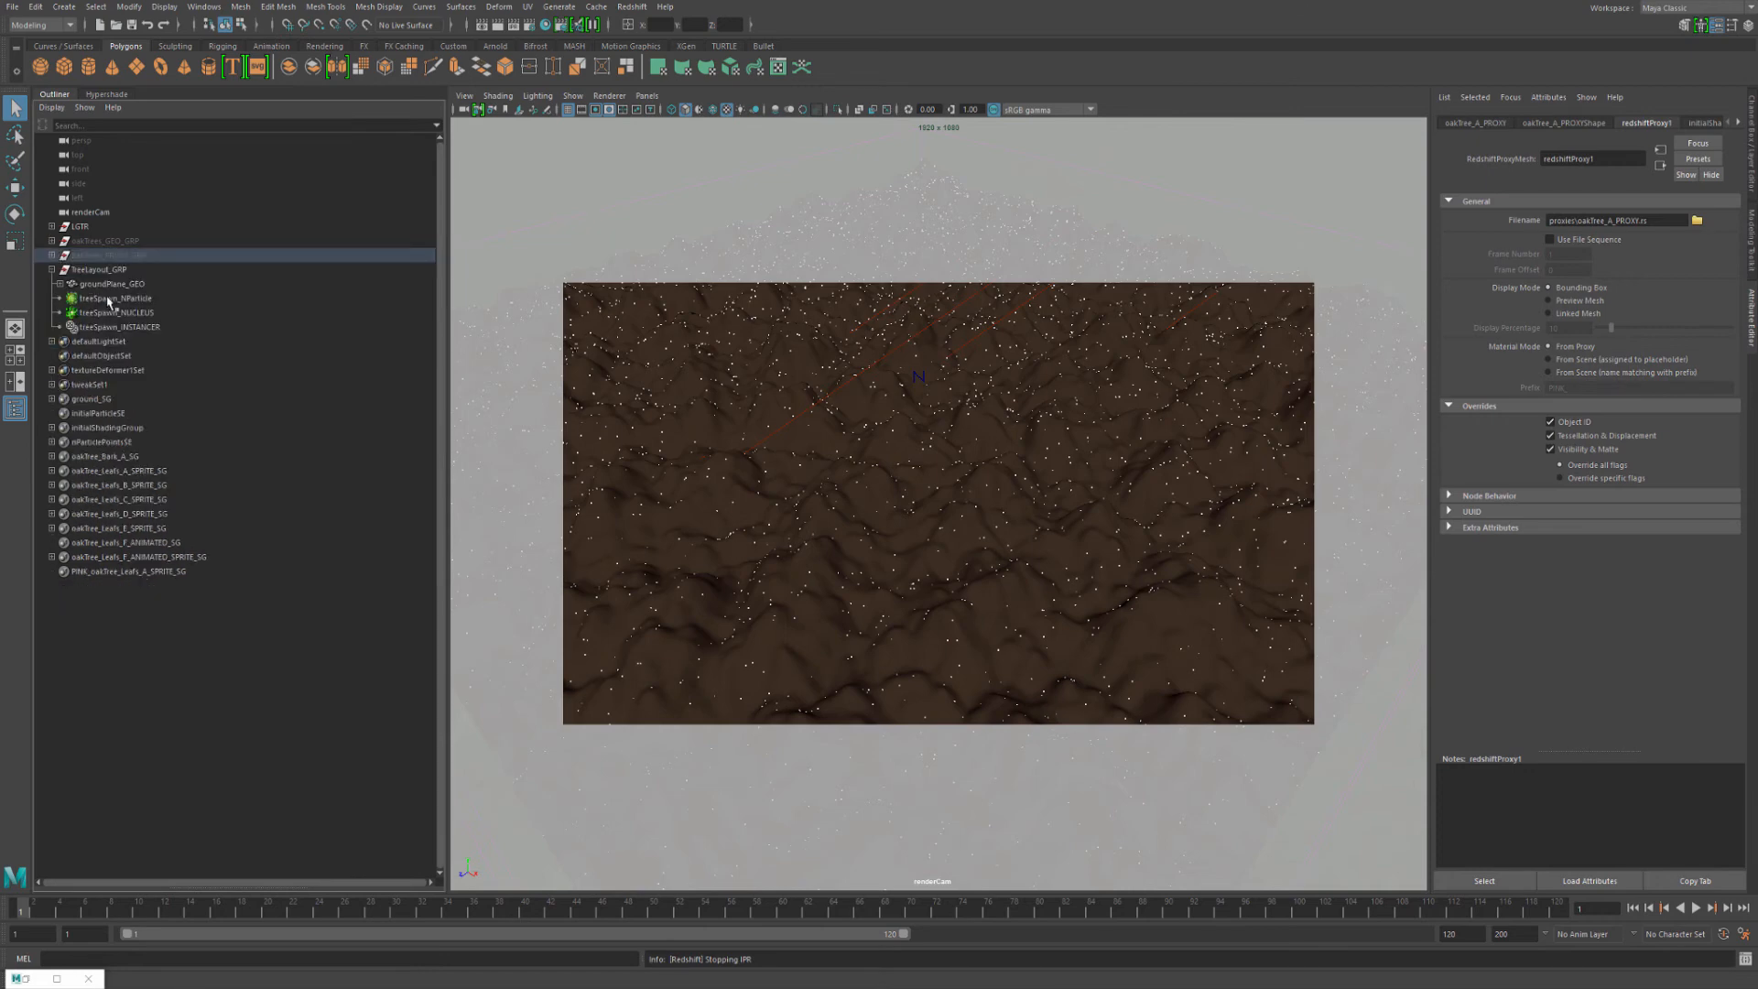
Hide TreeLayout_GRP and make oakTrees_GEO_GRP visible
{"action": "left_click", "coordinate": [119, 271]}
{"action": "key", "text": "ctrl+h"}
{"action": "left_click", "coordinate": [92, 241]}
{"action": "key", "text": "shift+h"}
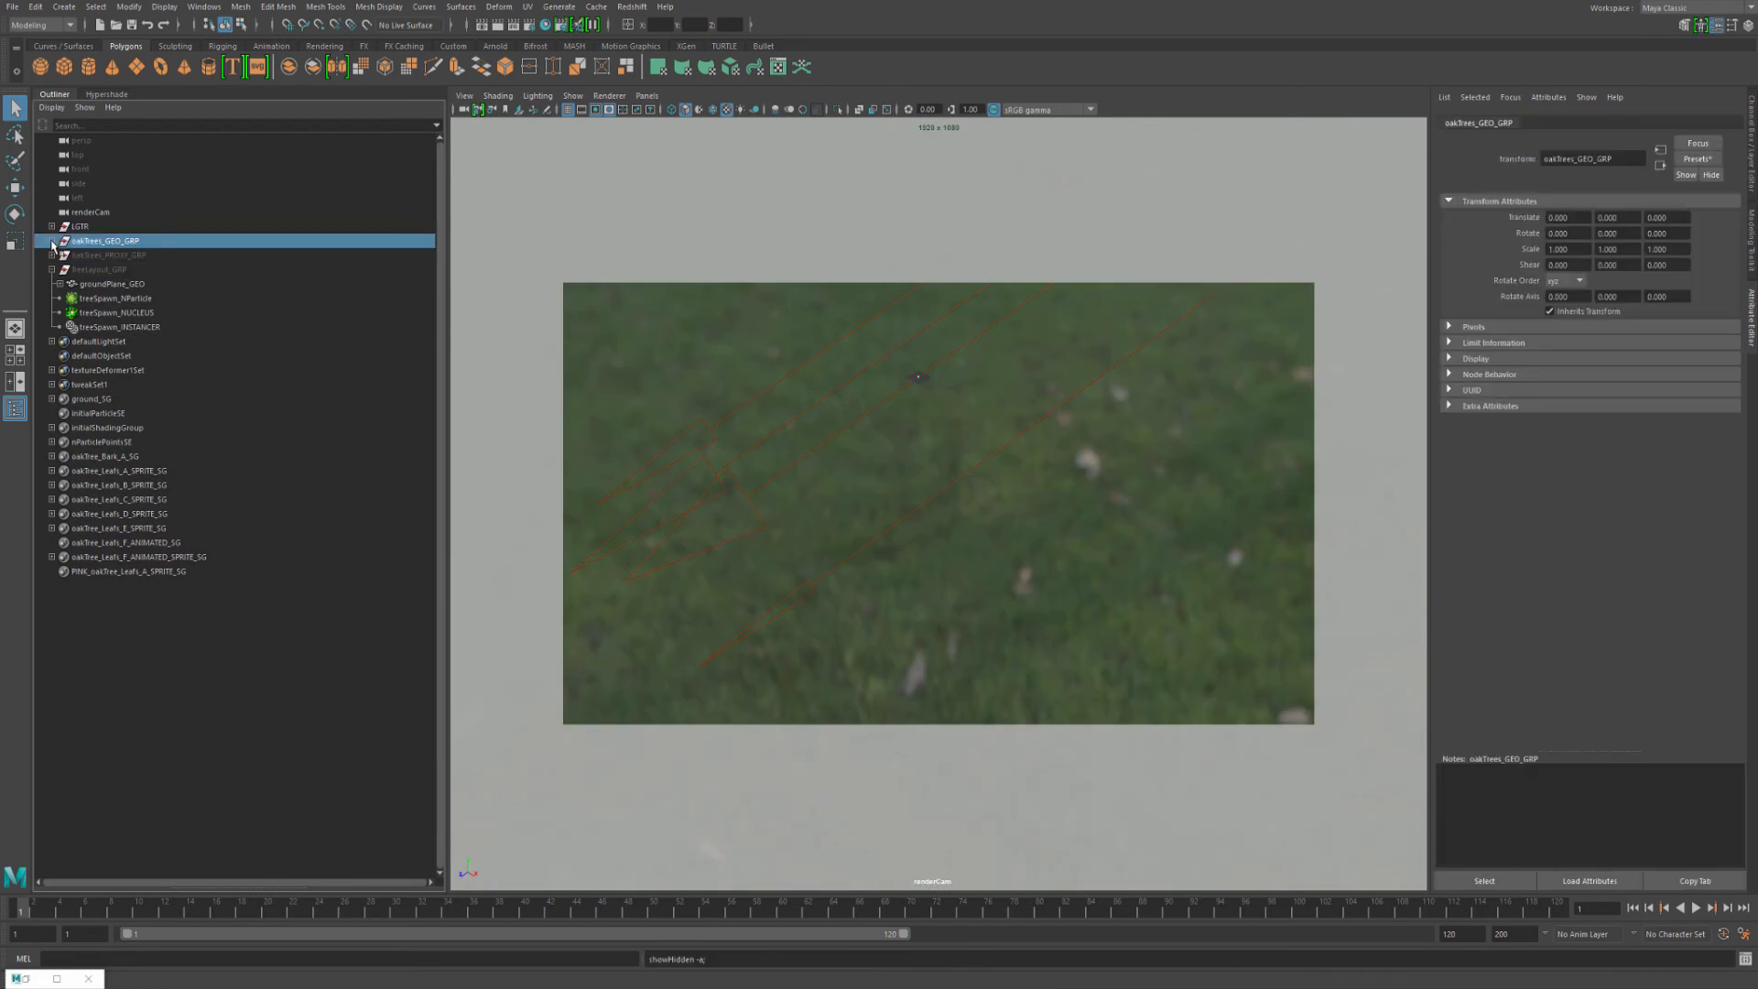
Expand oakTrees_GEO_GRP and show only its oakTree_F_ANIMATED_GRP tree in the perspective view
{"action": "left_click", "coordinate": [53, 241]}
{"action": "left_click", "coordinate": [152, 328]}
{"action": "key", "text": "ctrl+h"}
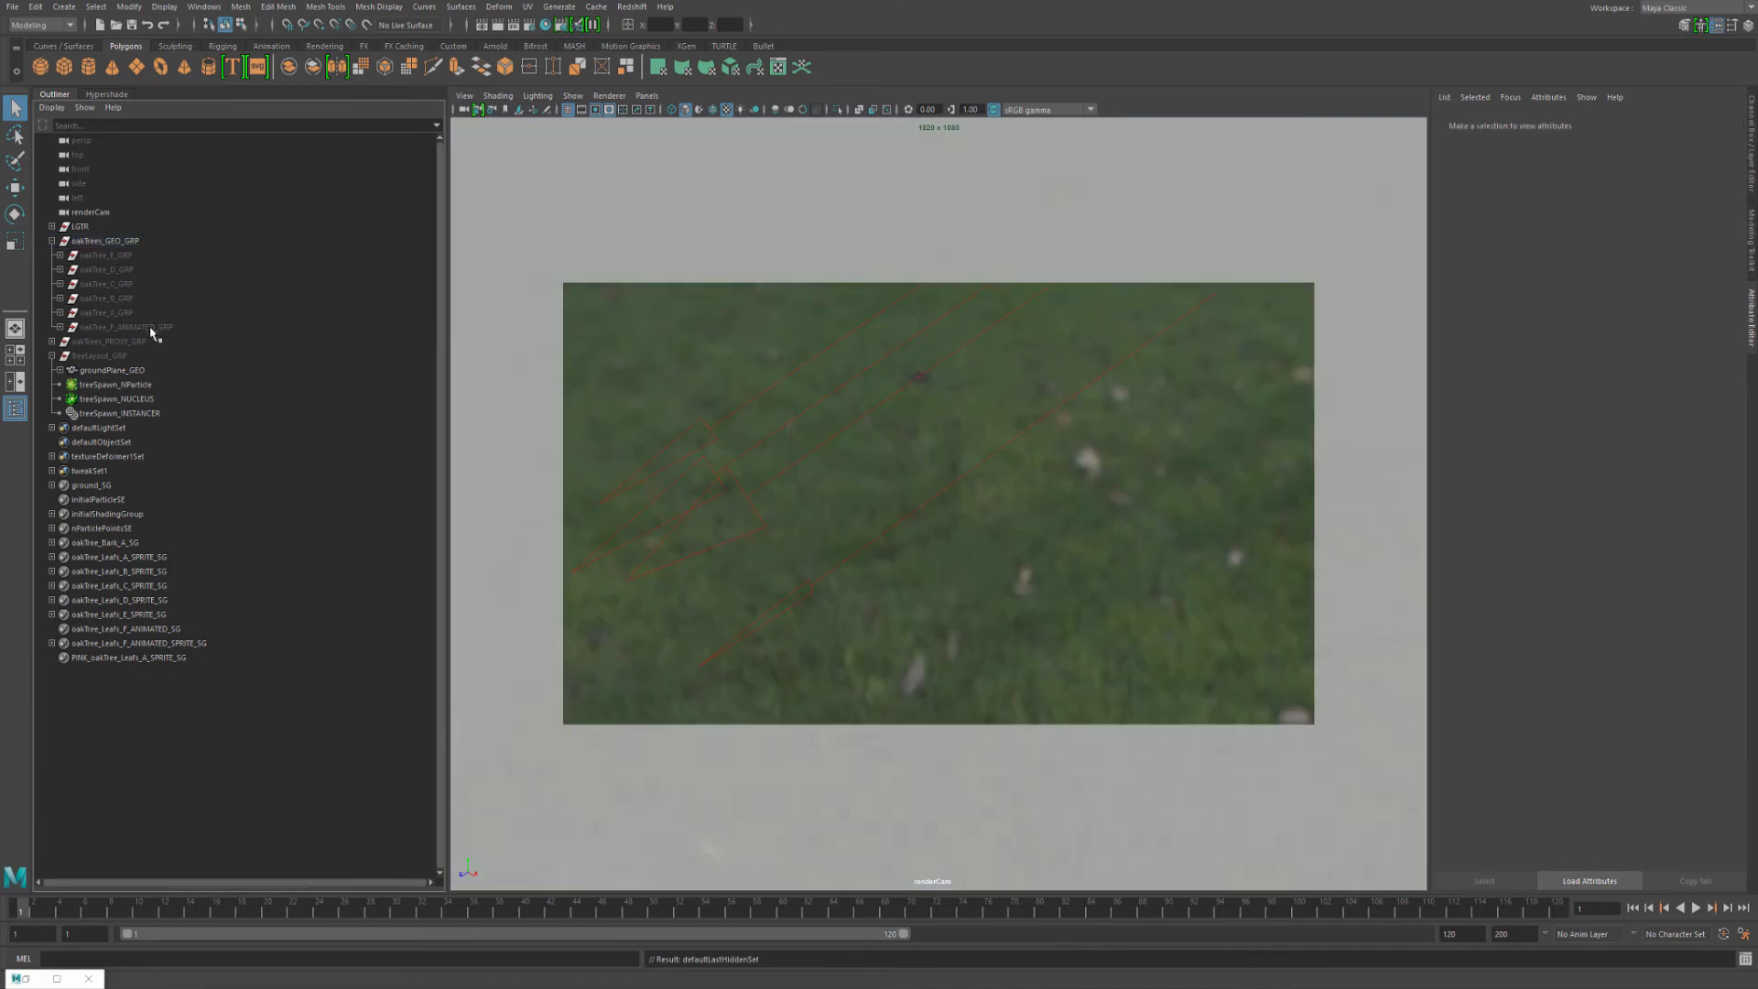
{"action": "left_click", "coordinate": [152, 328]}
{"action": "key", "text": "space"}
{"action": "key", "text": "shift+h"}
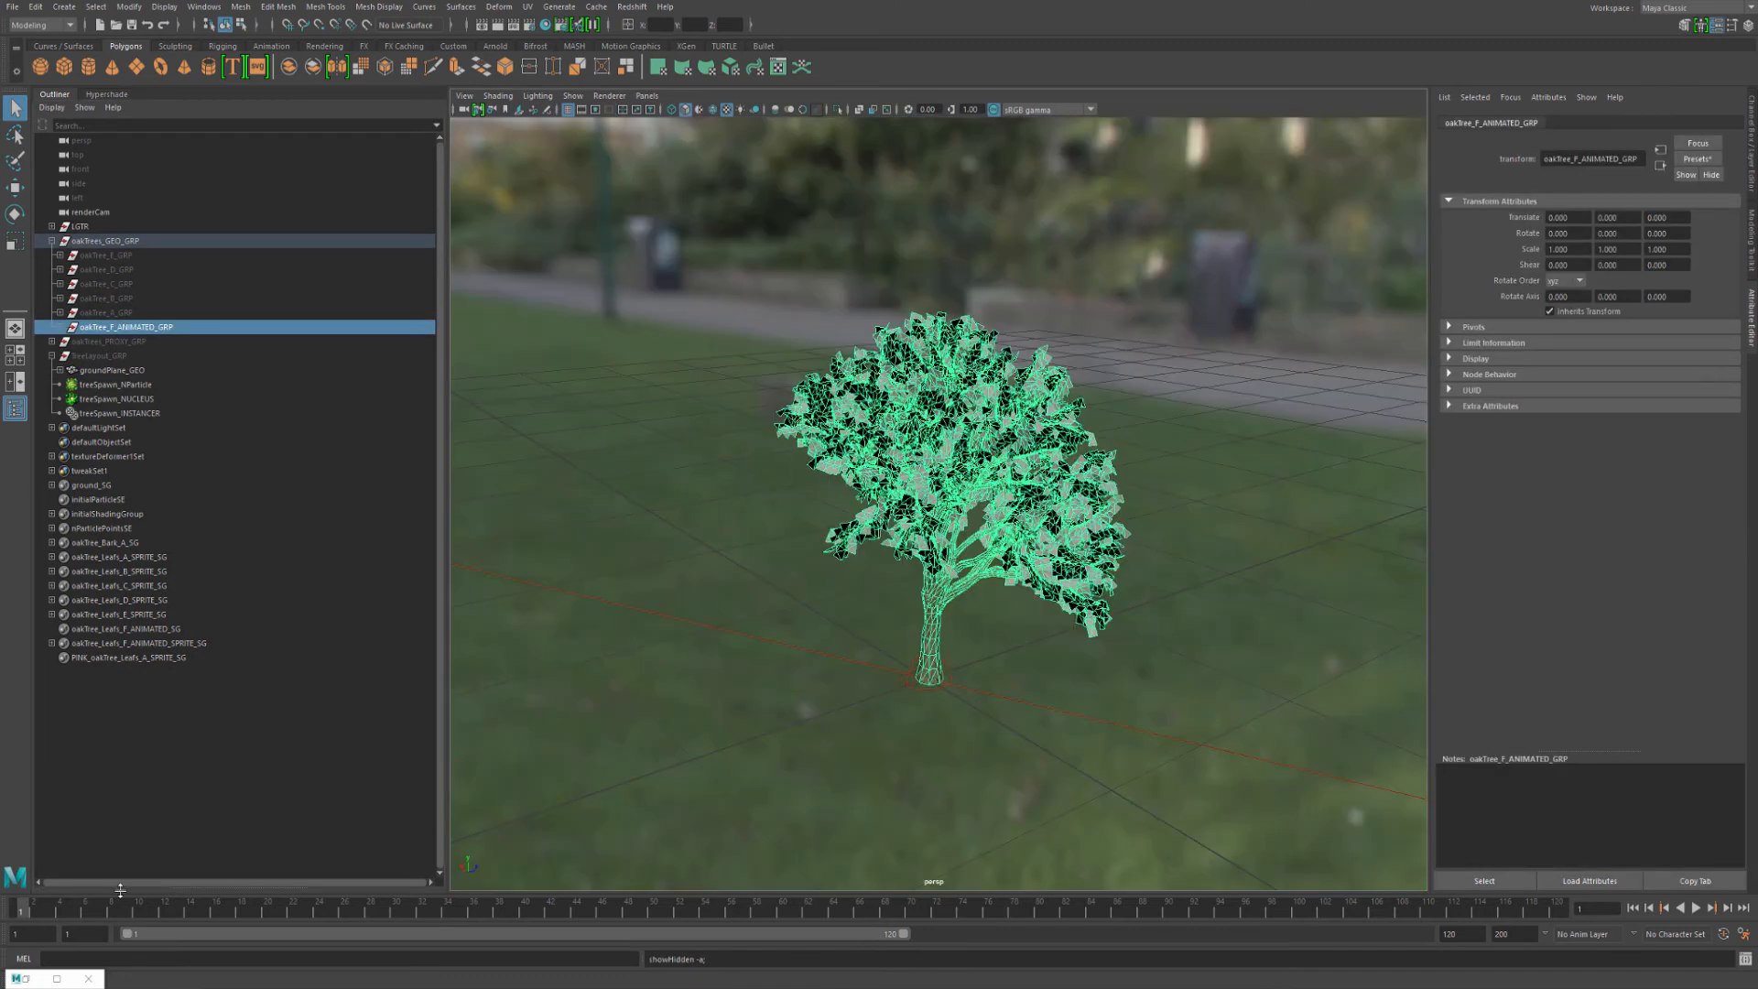
Play the animated tree's motion in the viewport, stop playback and return to the first frame
{"action": "left_click", "coordinate": [1696, 907]}
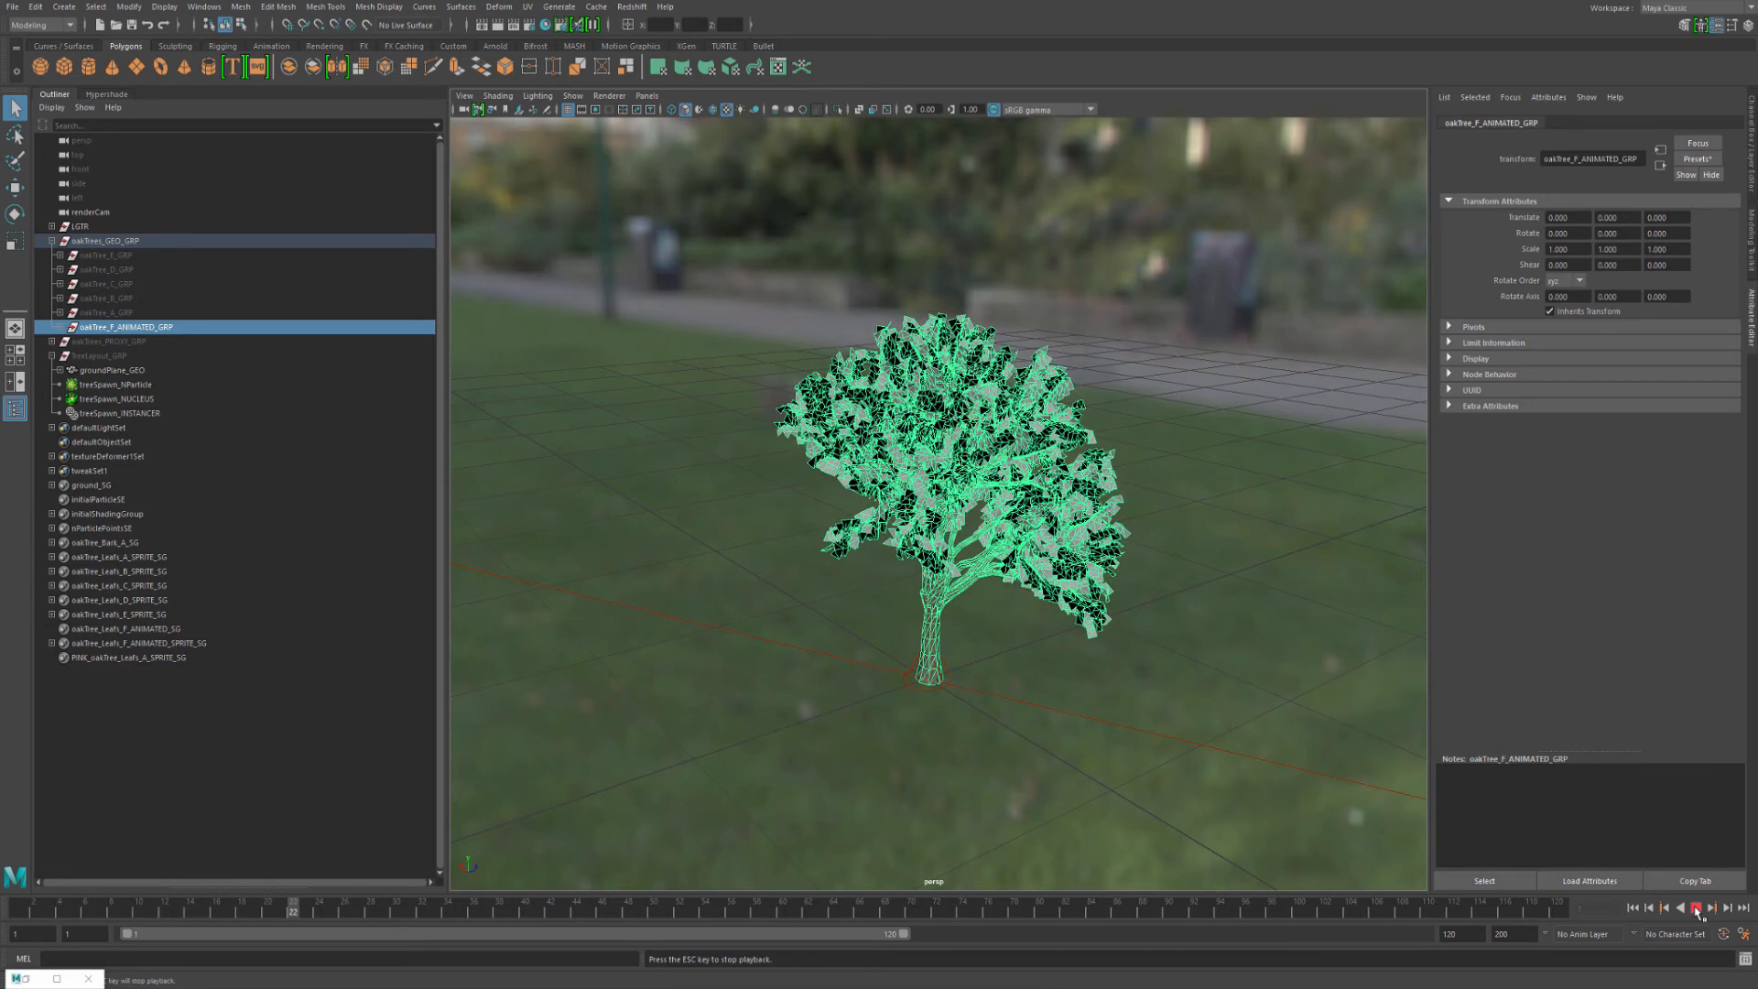
{"action": "key", "text": "Escape"}
{"action": "key", "text": "alt+shift+v"}
{"action": "key", "text": "alt+v"}
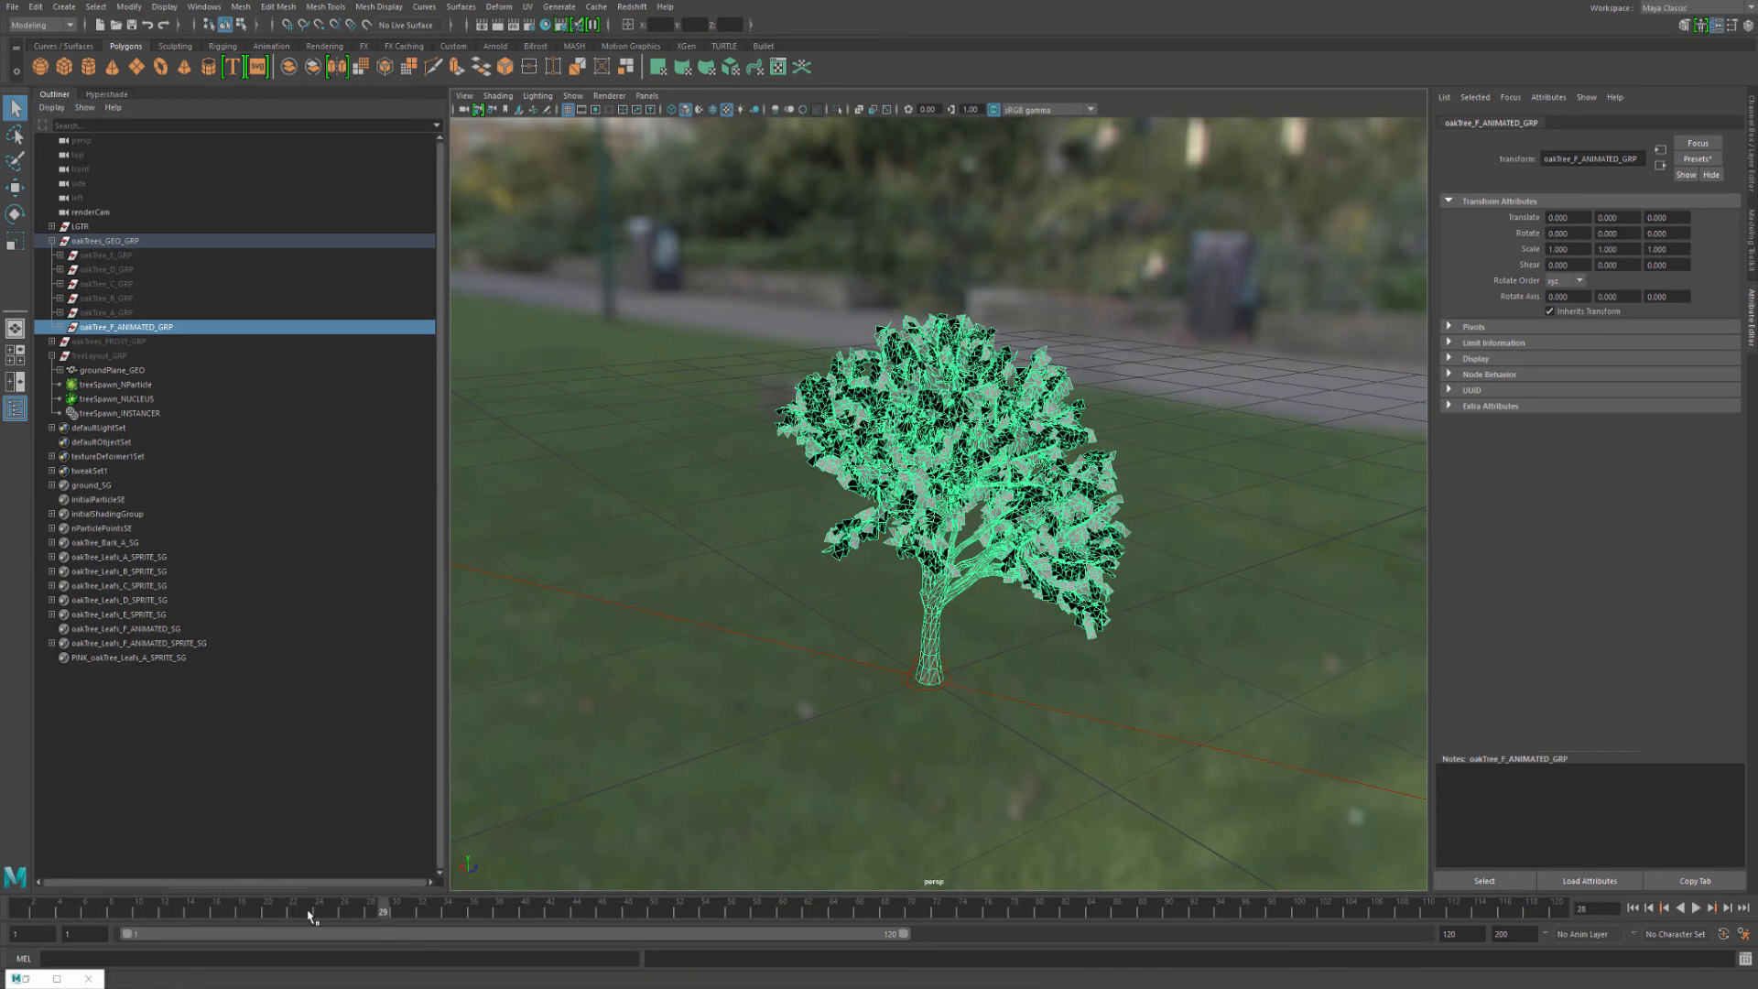
{"action": "key", "text": "Escape"}
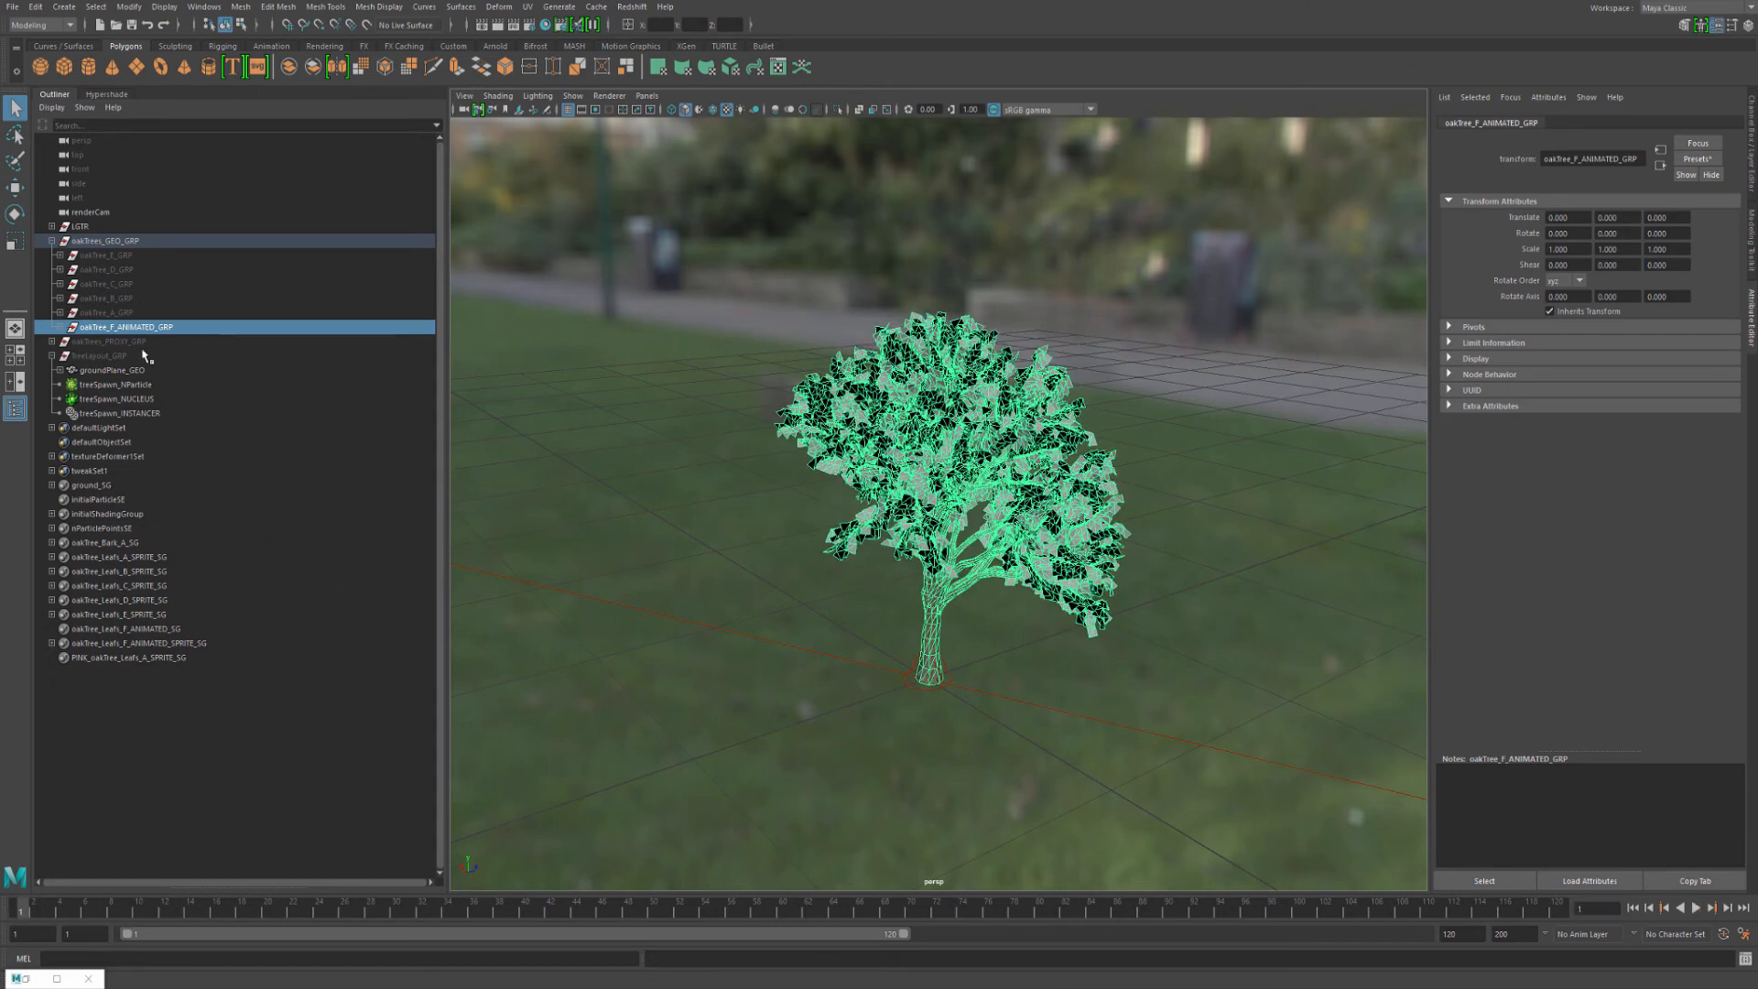
Set up a Redshift proxy sequence export of oakTree_F_ANIMATED_GRP for frames 1 to 50 in the oakTree_F_ANIMATED_SEQ folder, and close it without exporting
{"action": "left_click", "coordinate": [632, 6]}
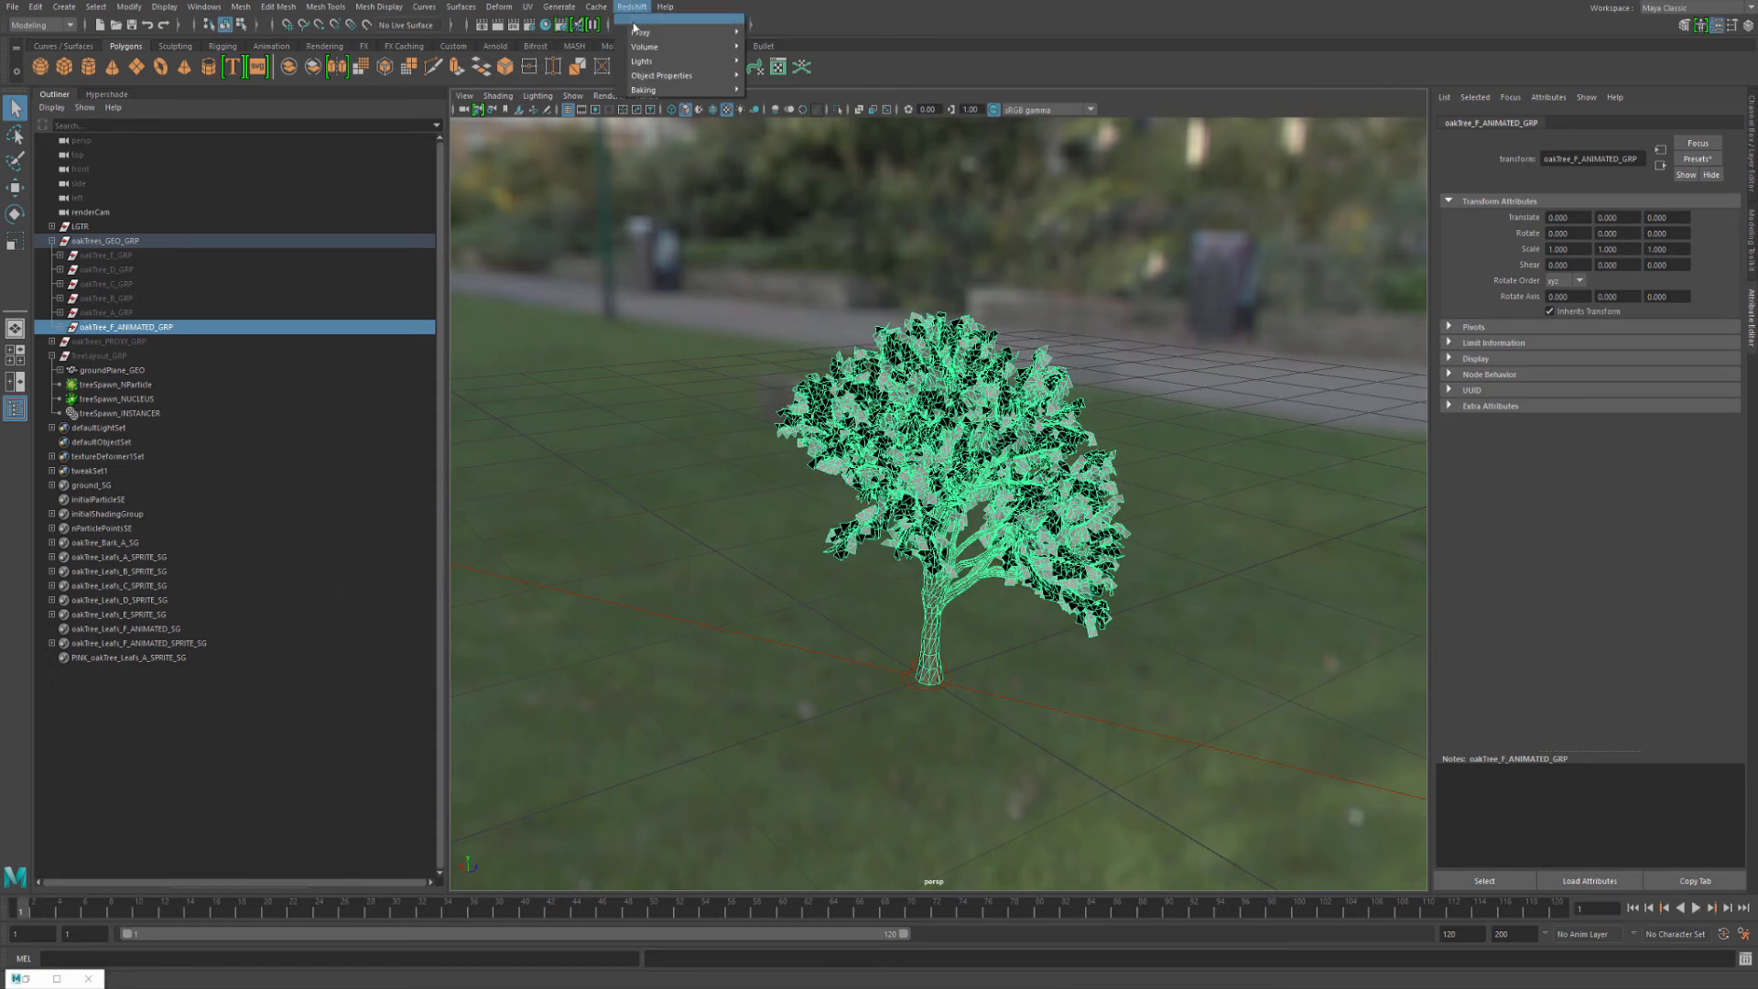
{"action": "mouse_move", "coordinate": [696, 32]}
{"action": "left_click", "coordinate": [793, 58]}
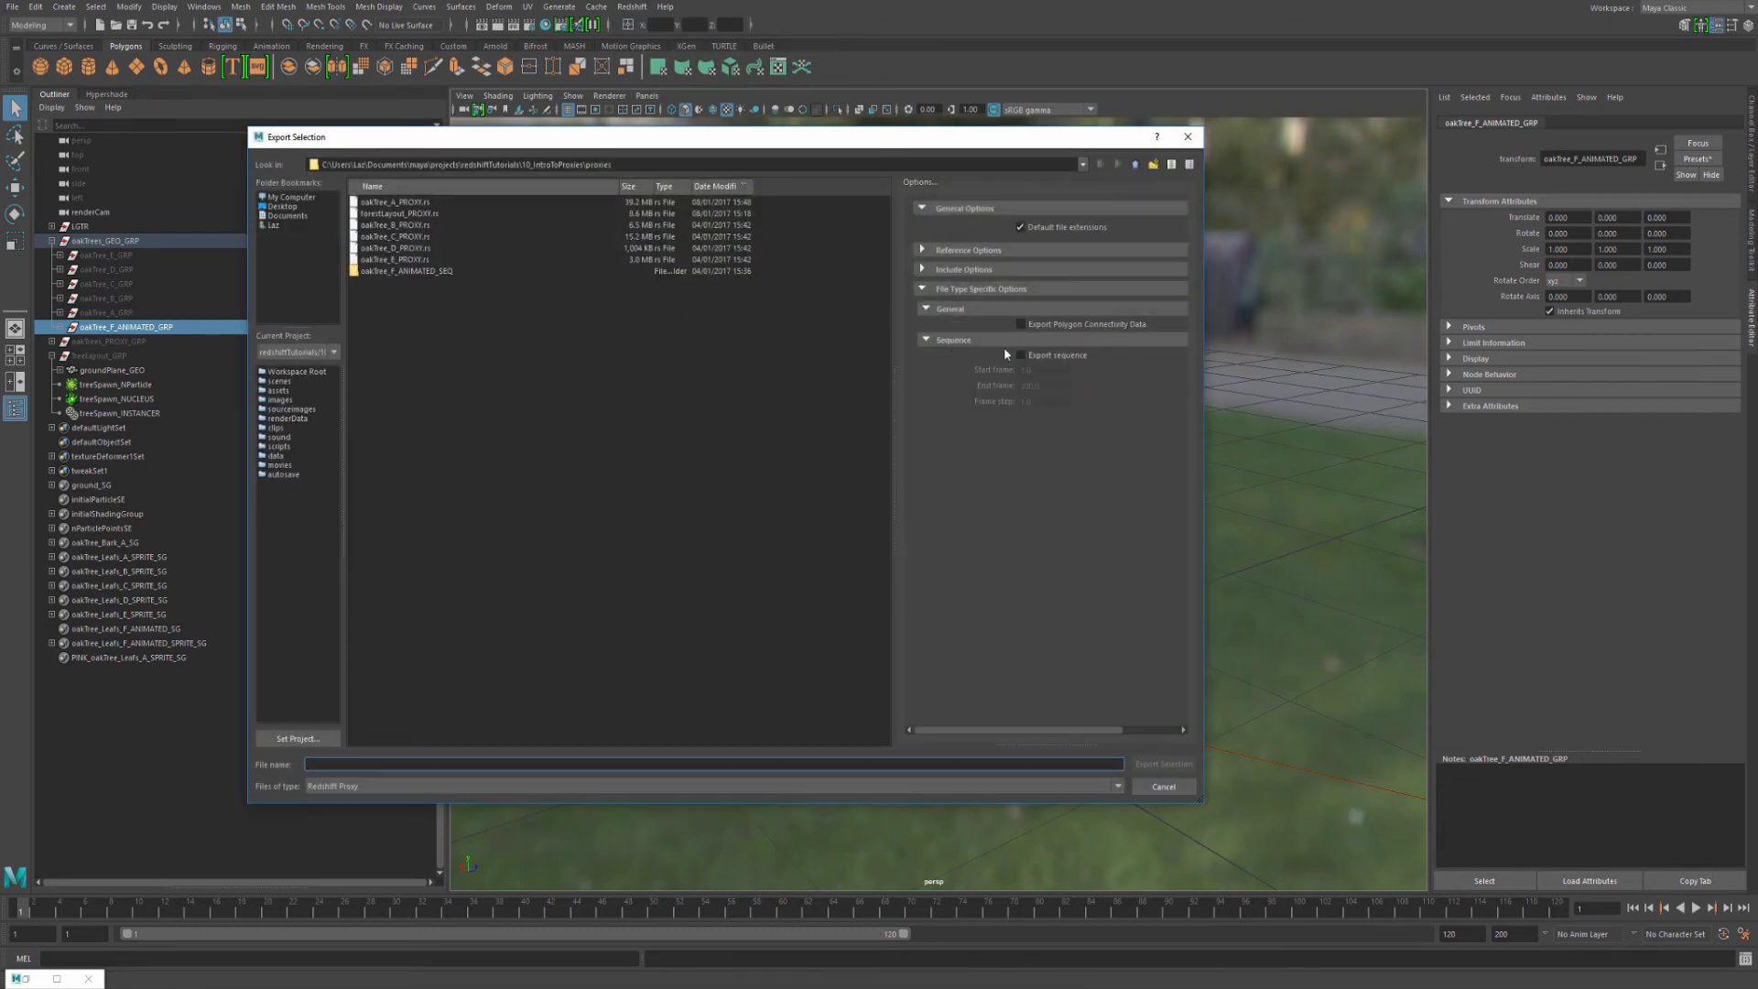
{"action": "left_click", "coordinate": [1061, 356]}
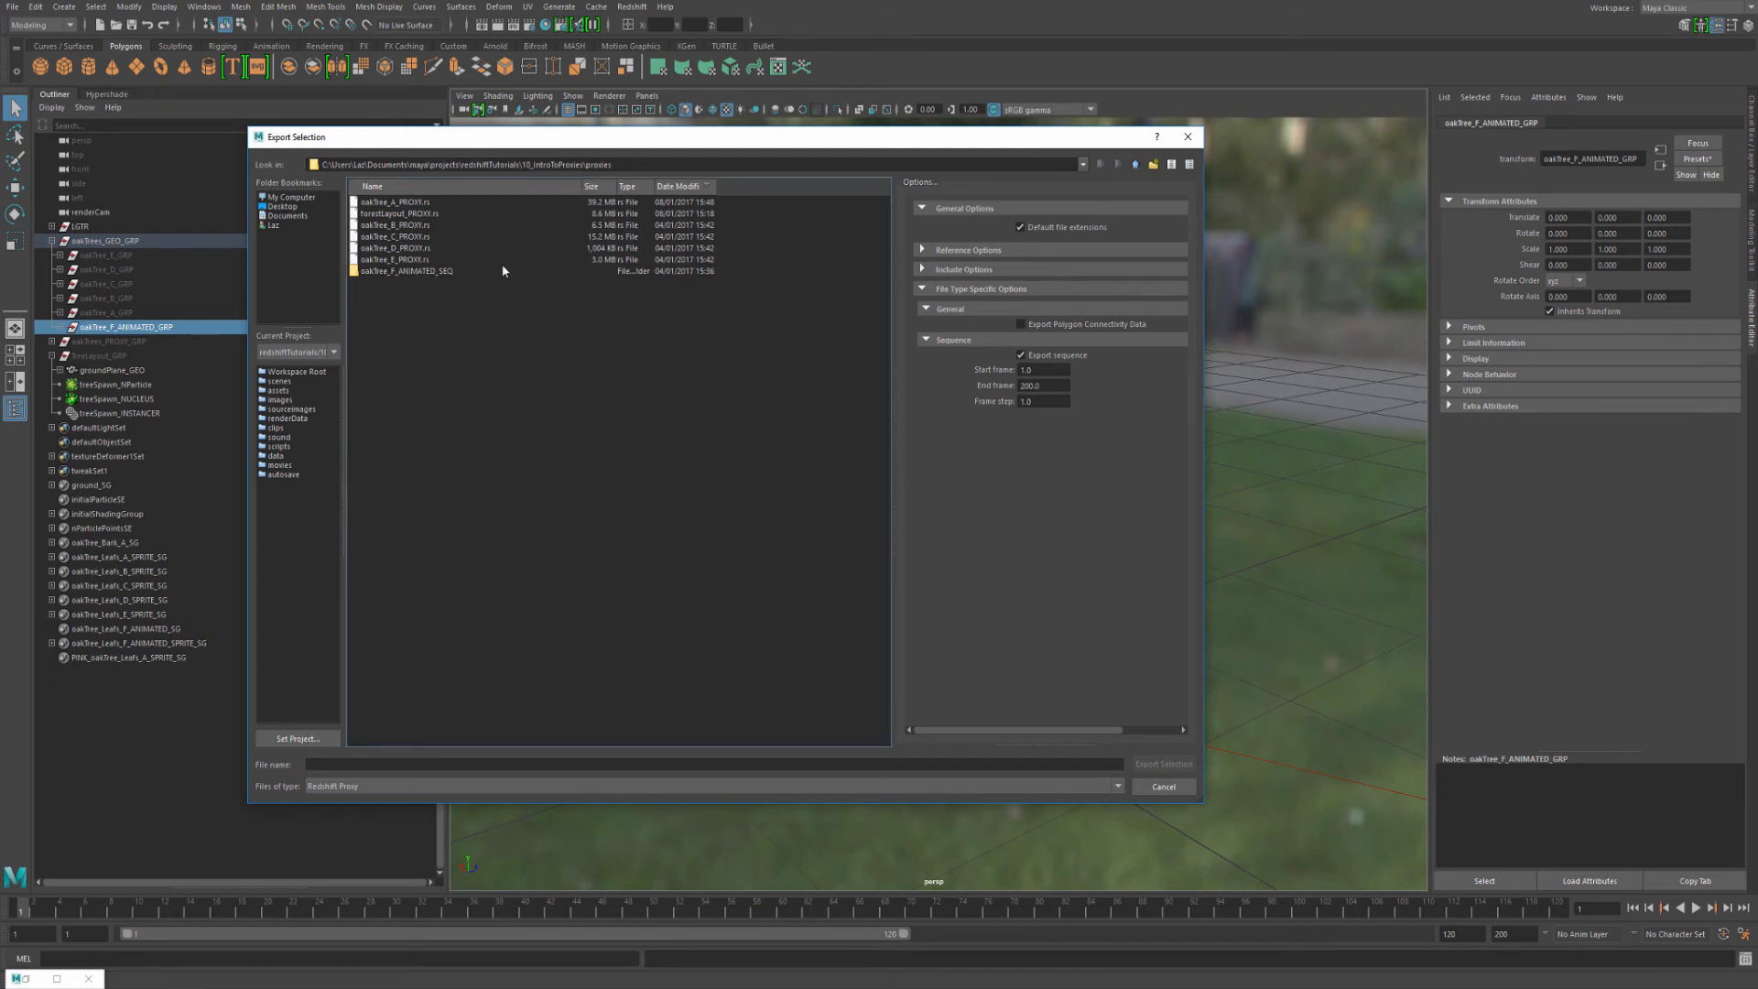
{"action": "double_click", "coordinate": [403, 271]}
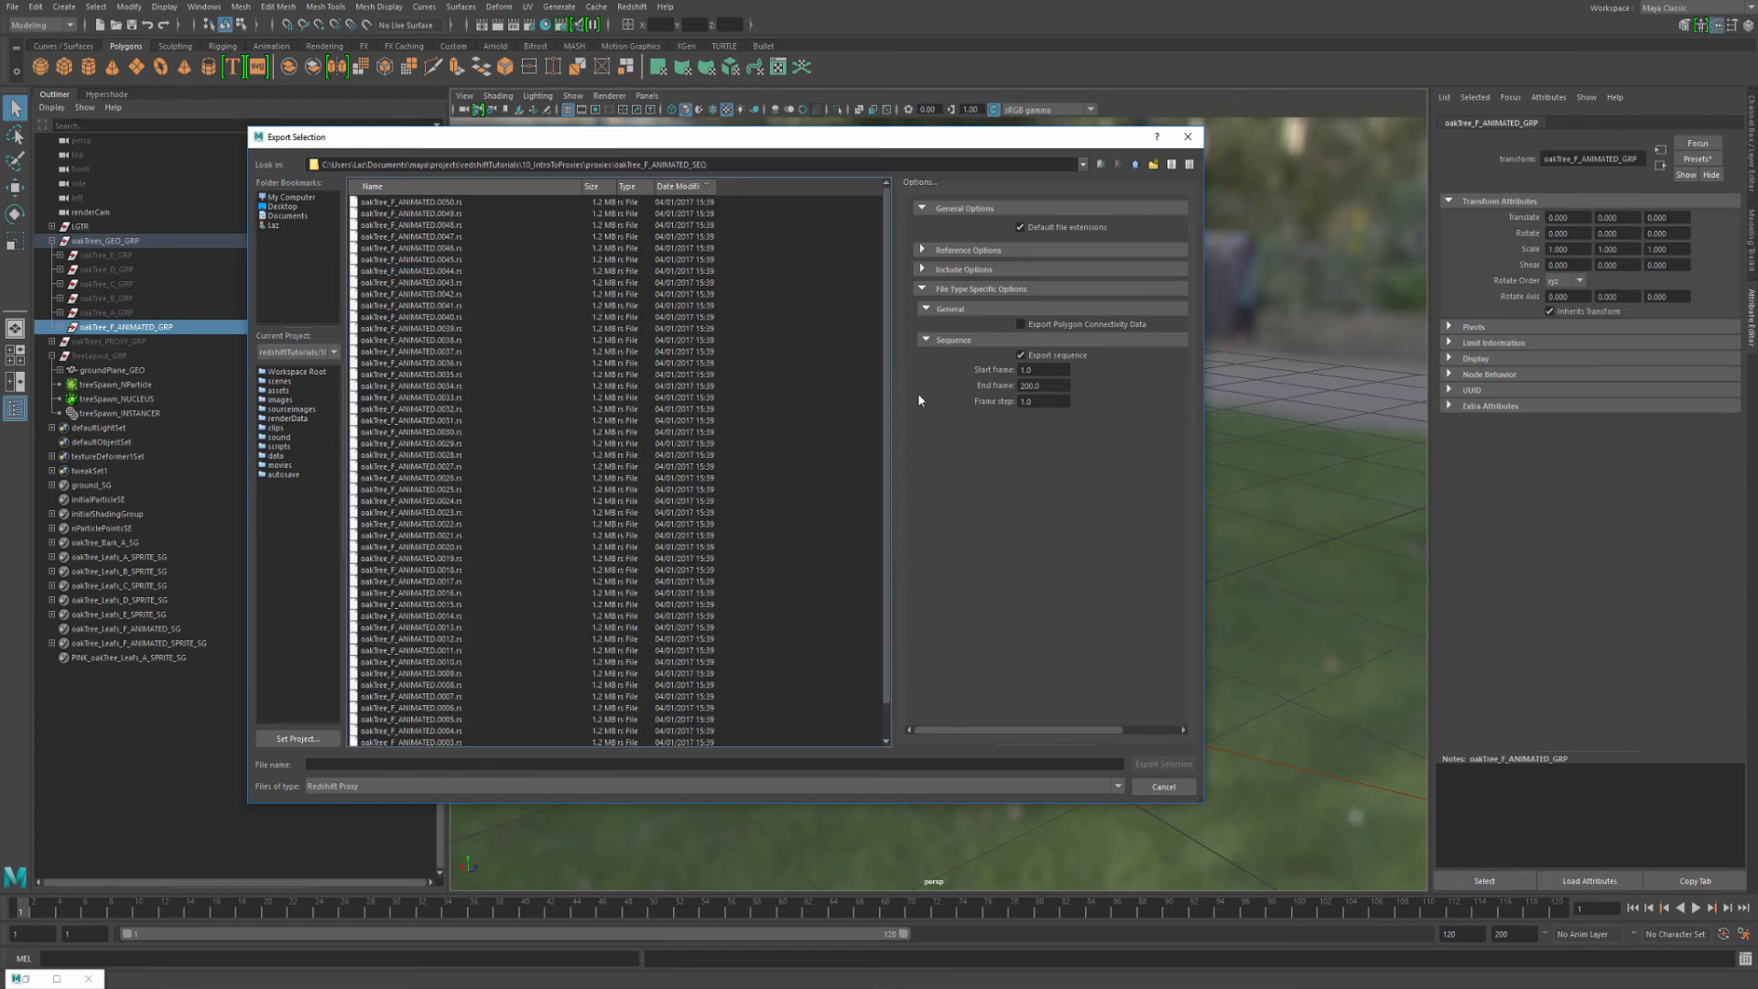
{"action": "left_click_drag", "start_coordinate": [1055, 383], "coordinate": [981, 389]}
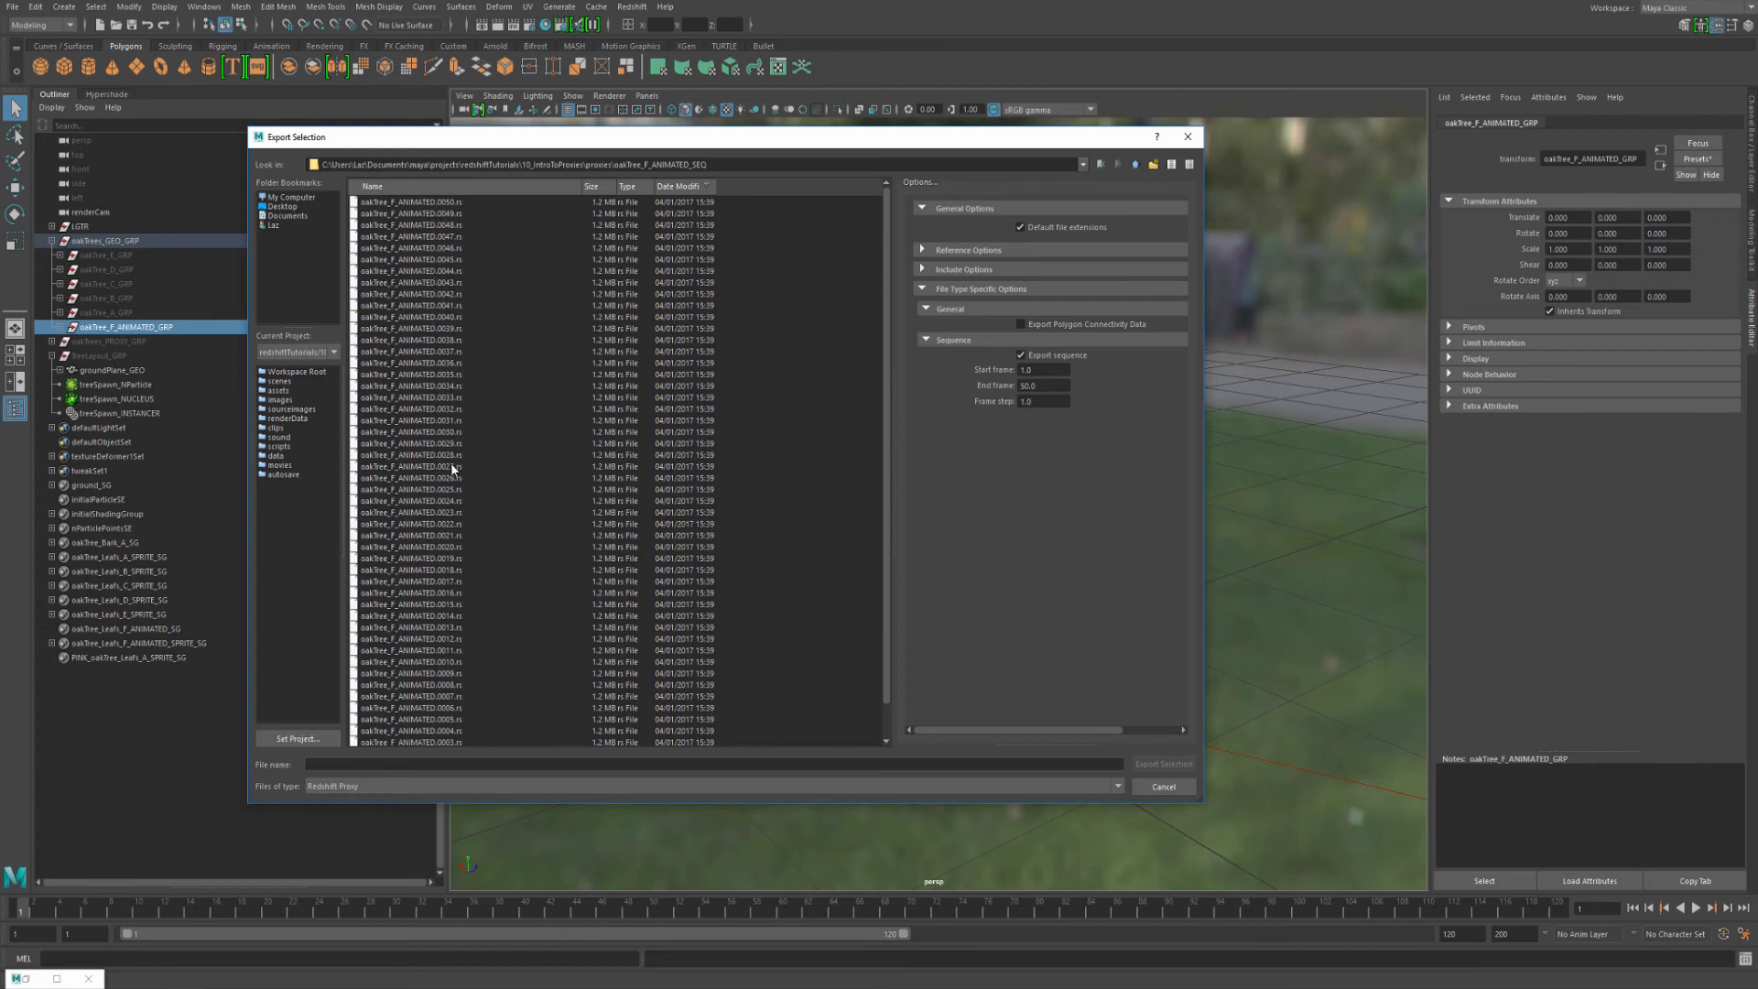
{"action": "scroll", "coordinate": [452, 468], "scroll_direction": "down", "scroll_amount": 1}
{"action": "scroll", "coordinate": [494, 346], "scroll_direction": "up", "scroll_amount": 1}
{"action": "left_click", "coordinate": [1188, 136]}
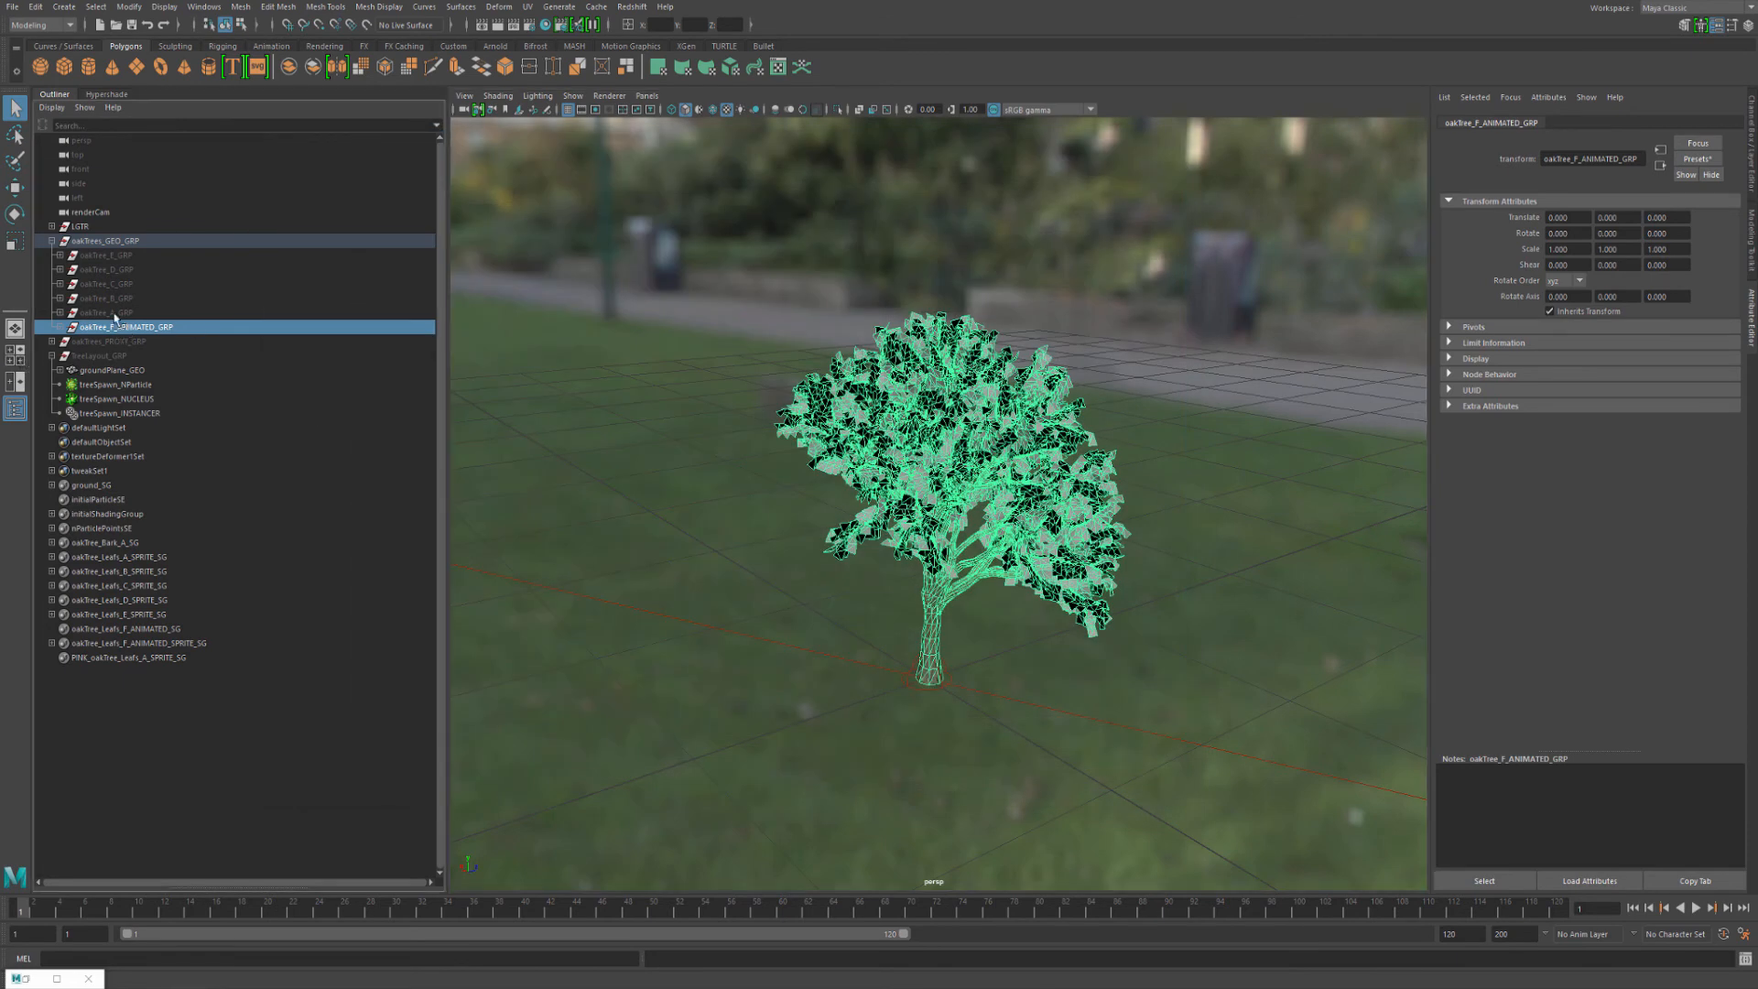
Remove the oakTree_F_ANIMATED_GRP tree from the view and hide the collapsed oakTrees_GEO_GRP
{"action": "key", "text": "Delete"}
{"action": "left_click", "coordinate": [52, 241]}
{"action": "left_click", "coordinate": [105, 254]}
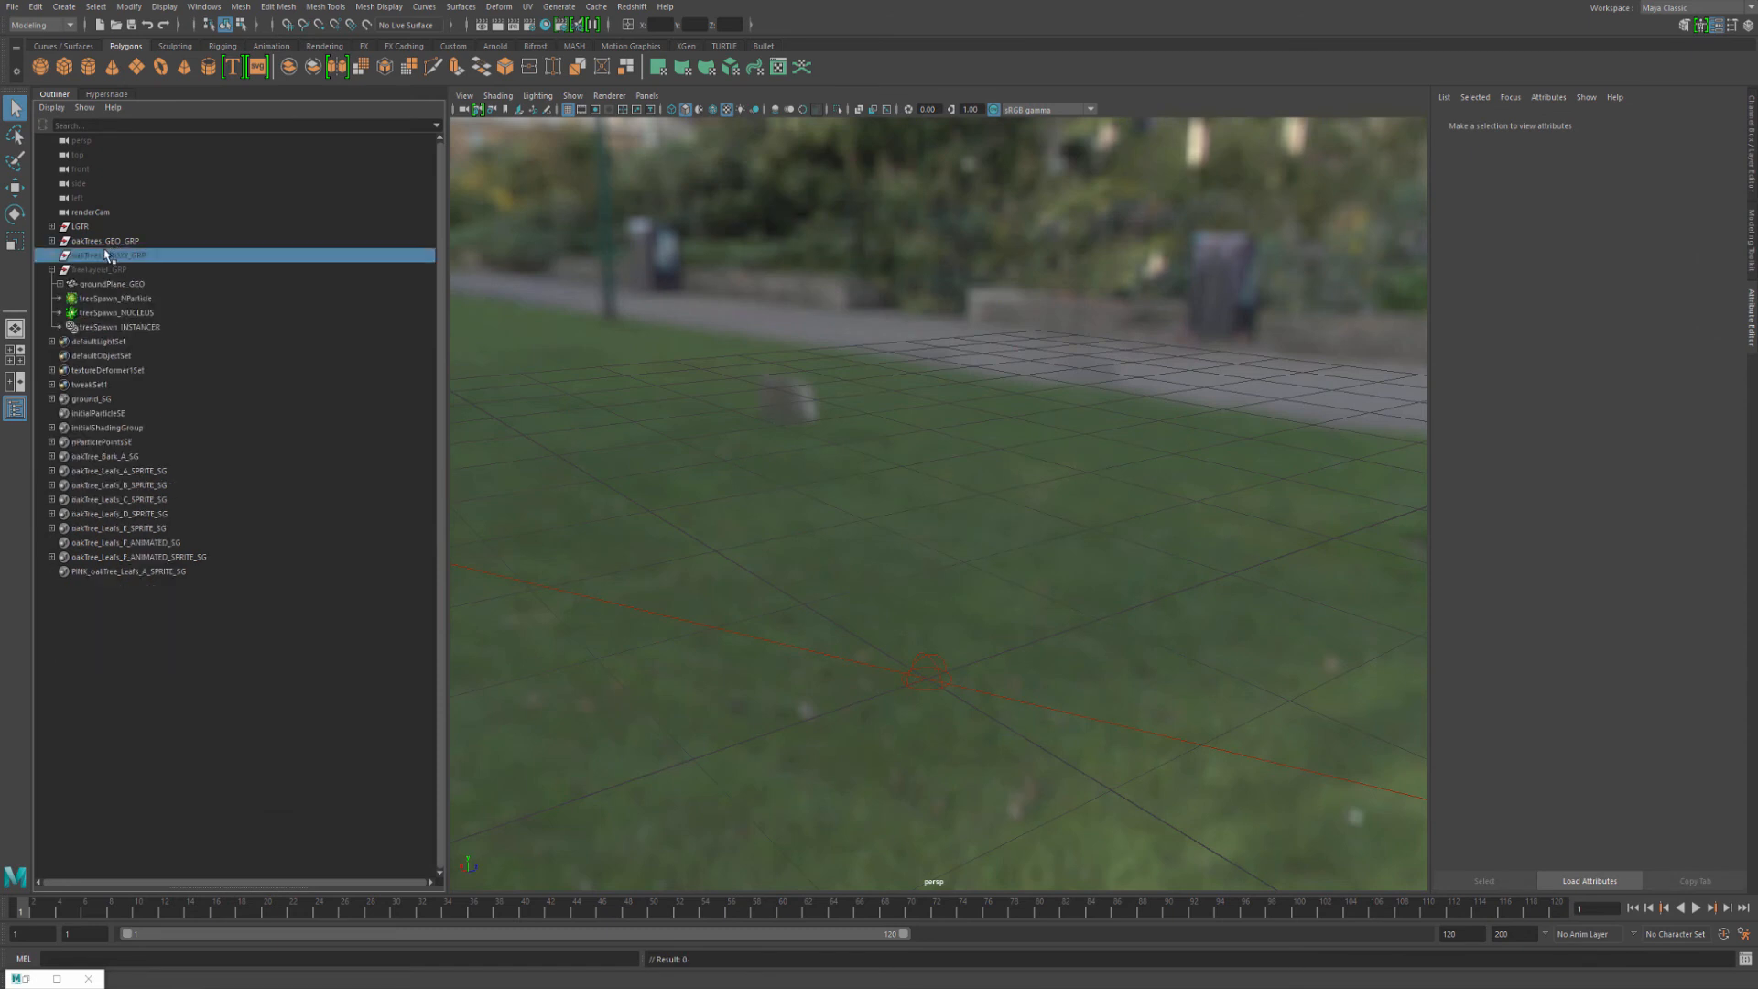
{"action": "left_click", "coordinate": [99, 242]}
{"action": "key", "text": "ctrl+h"}
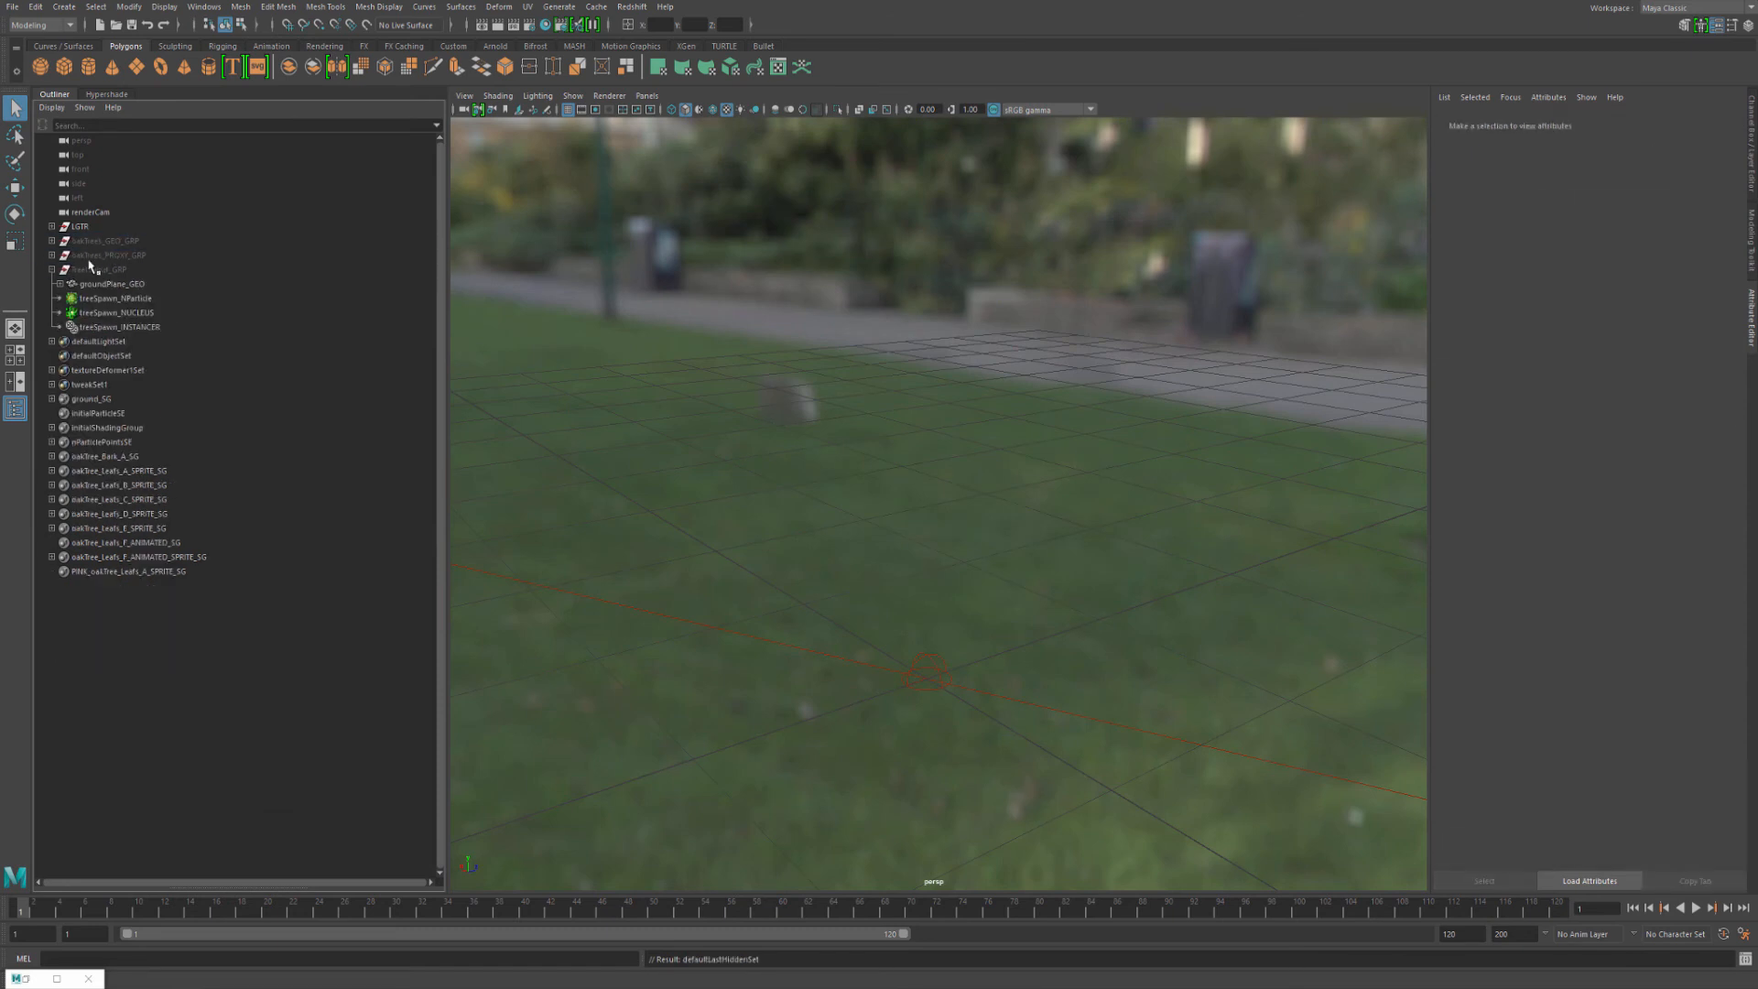
Show oakTrees_PROXY_GRP and make its oakTree_F_ANIMATED_PROXY visible
{"action": "left_click", "coordinate": [91, 255]}
{"action": "key", "text": "shift+h"}
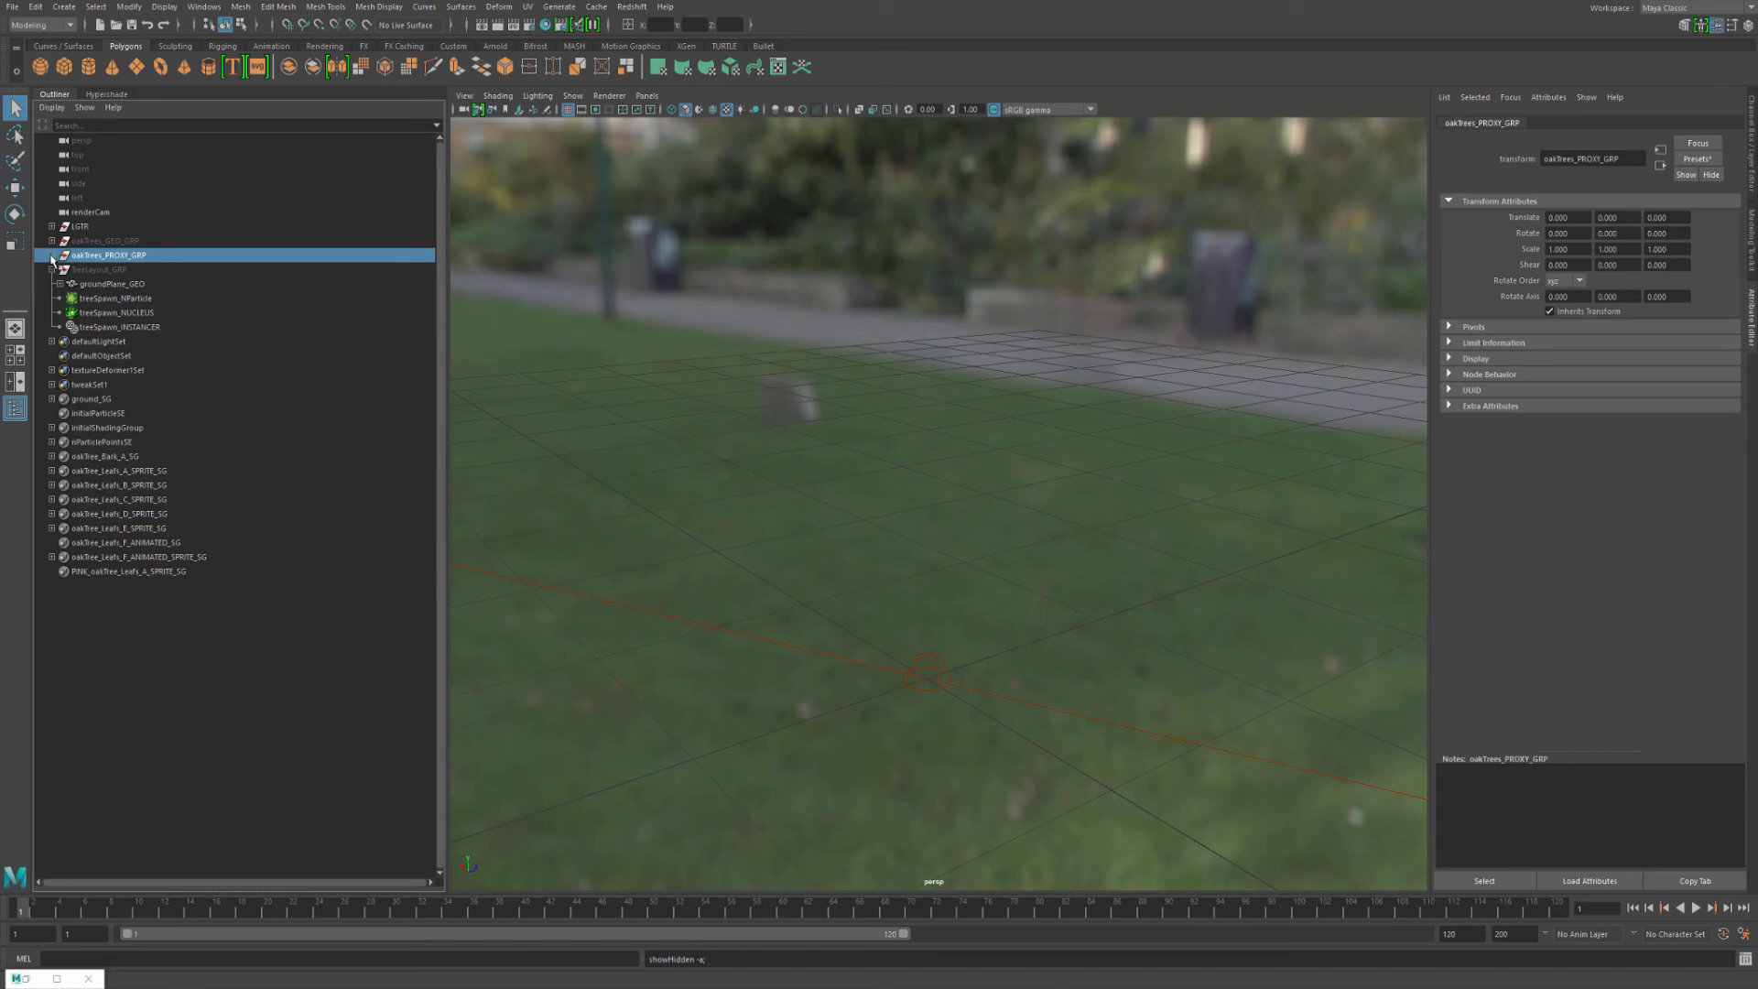
{"action": "left_click", "coordinate": [53, 256]}
{"action": "left_click", "coordinate": [156, 330]}
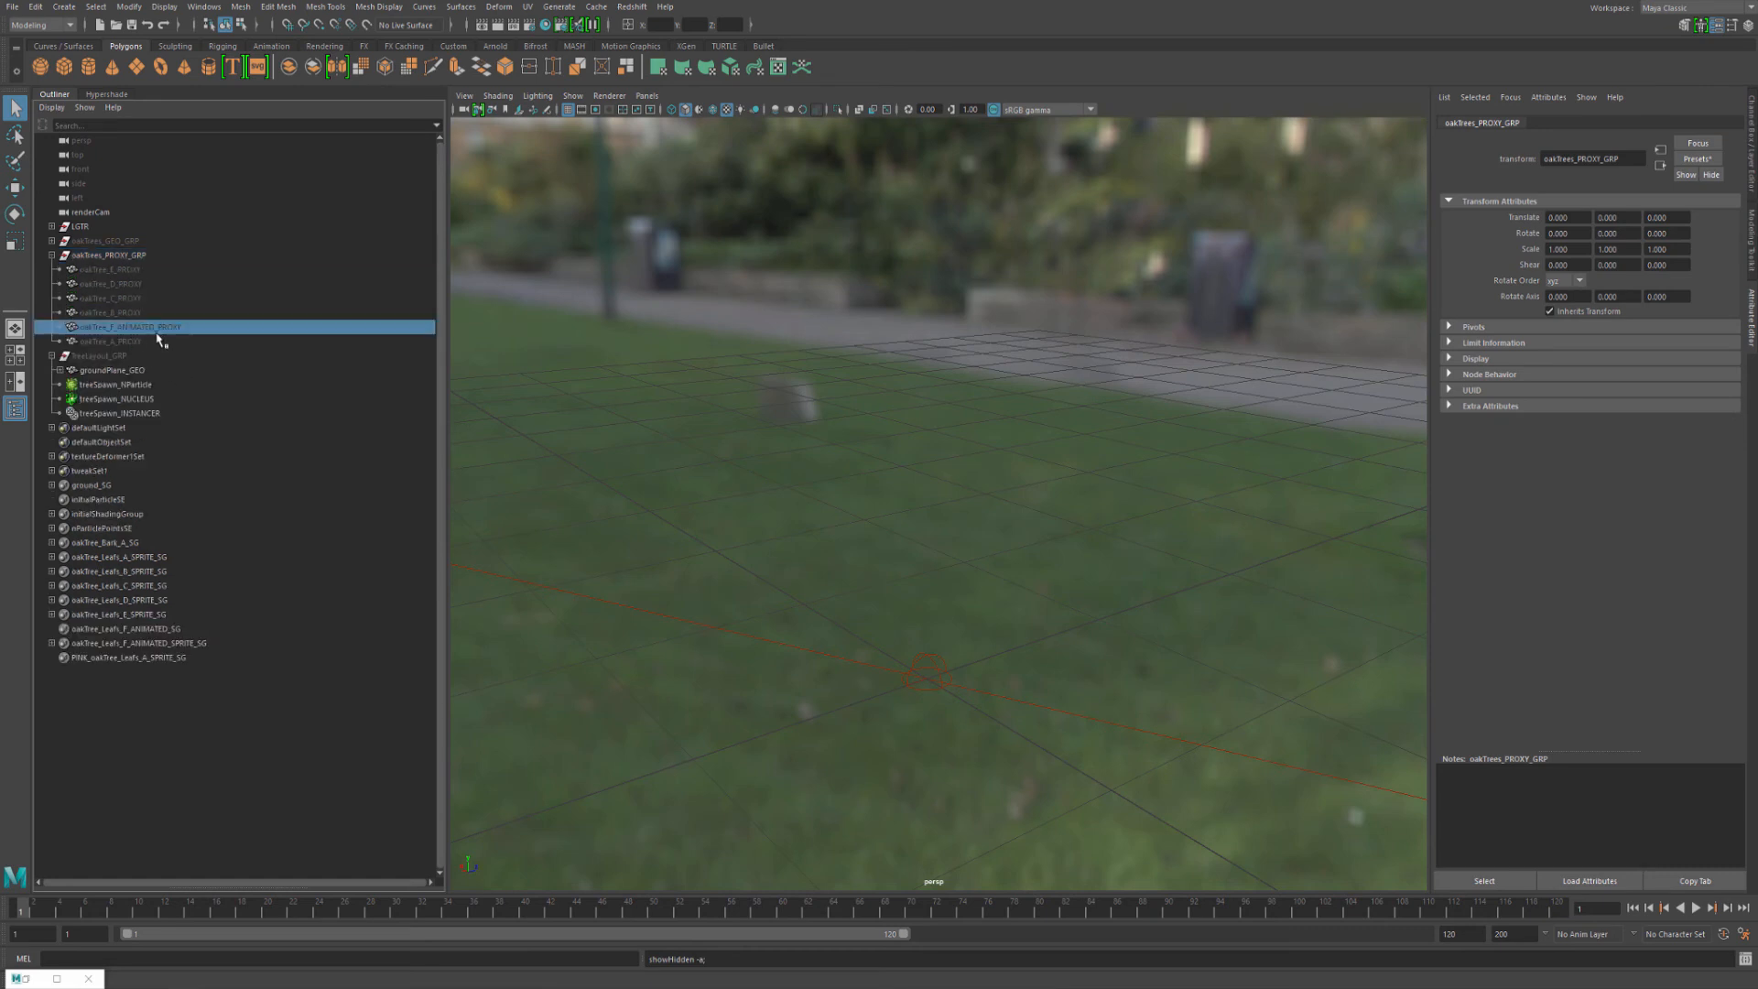
{"action": "key", "text": "shift+h"}
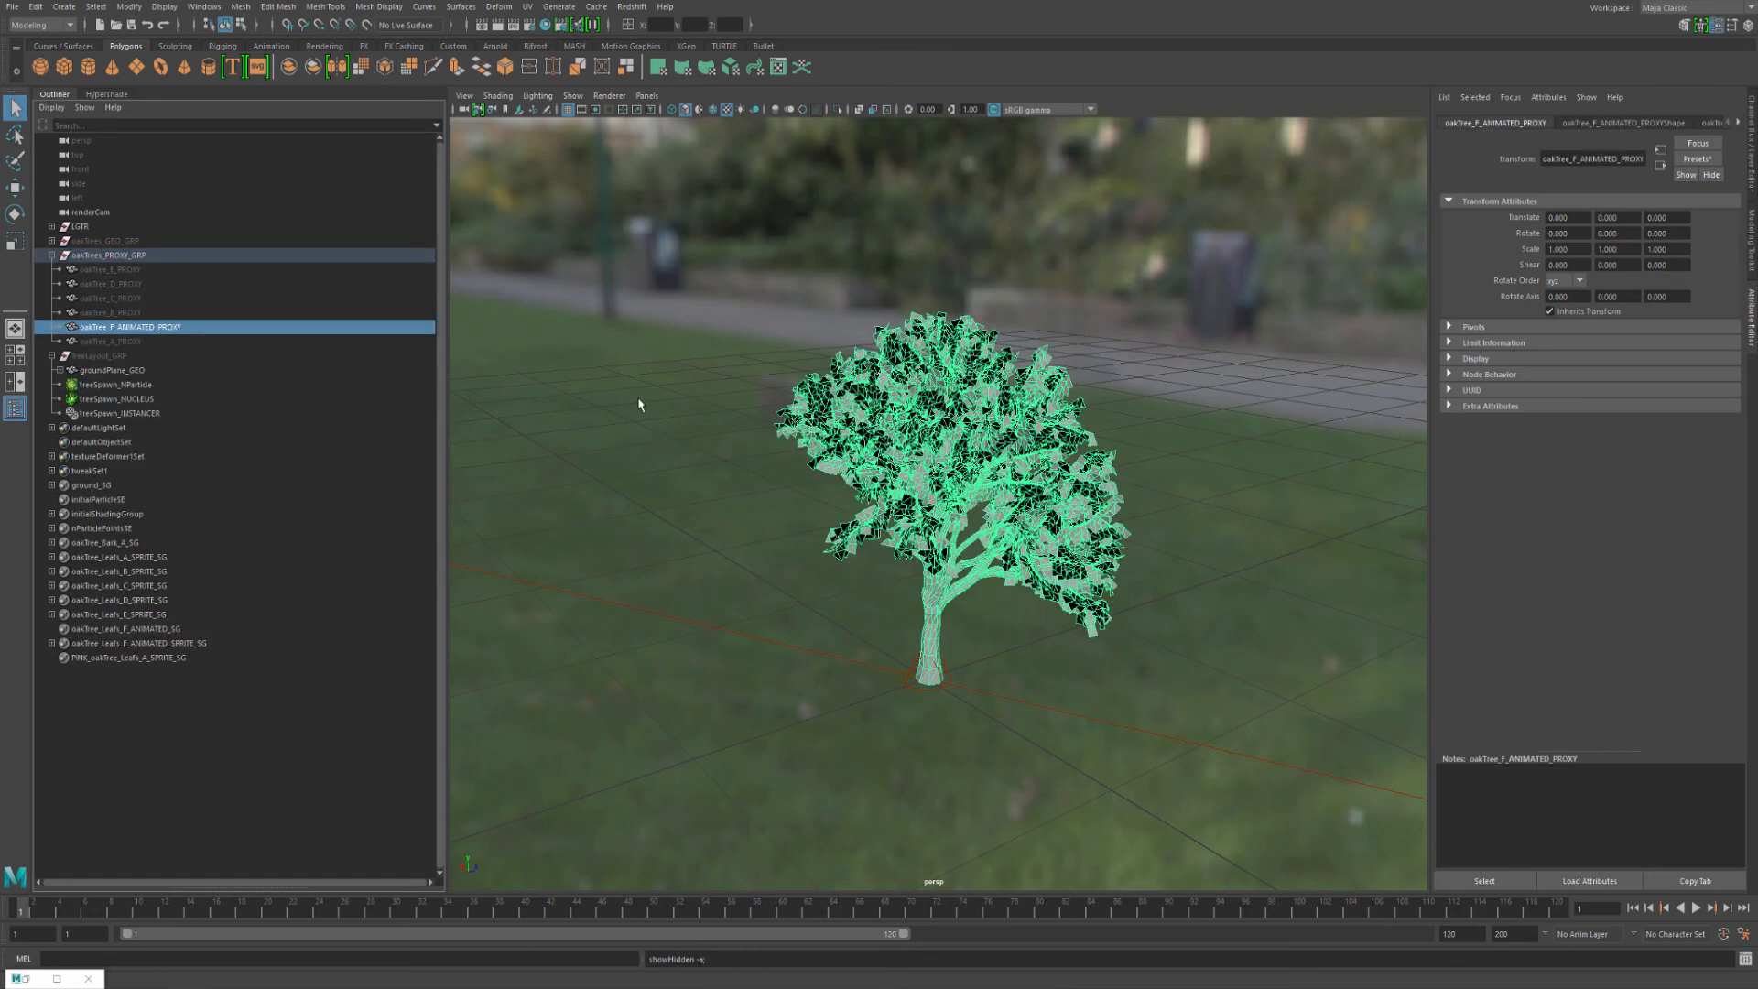
Review oakTree_F_ANIMATED_PROXY's file sequence settings, switch its display to Bounding Box and back to Preview Mesh, and play the animation
{"action": "left_click", "coordinate": [196, 299]}
{"action": "left_click", "coordinate": [156, 327]}
{"action": "left_click", "coordinate": [1709, 124]}
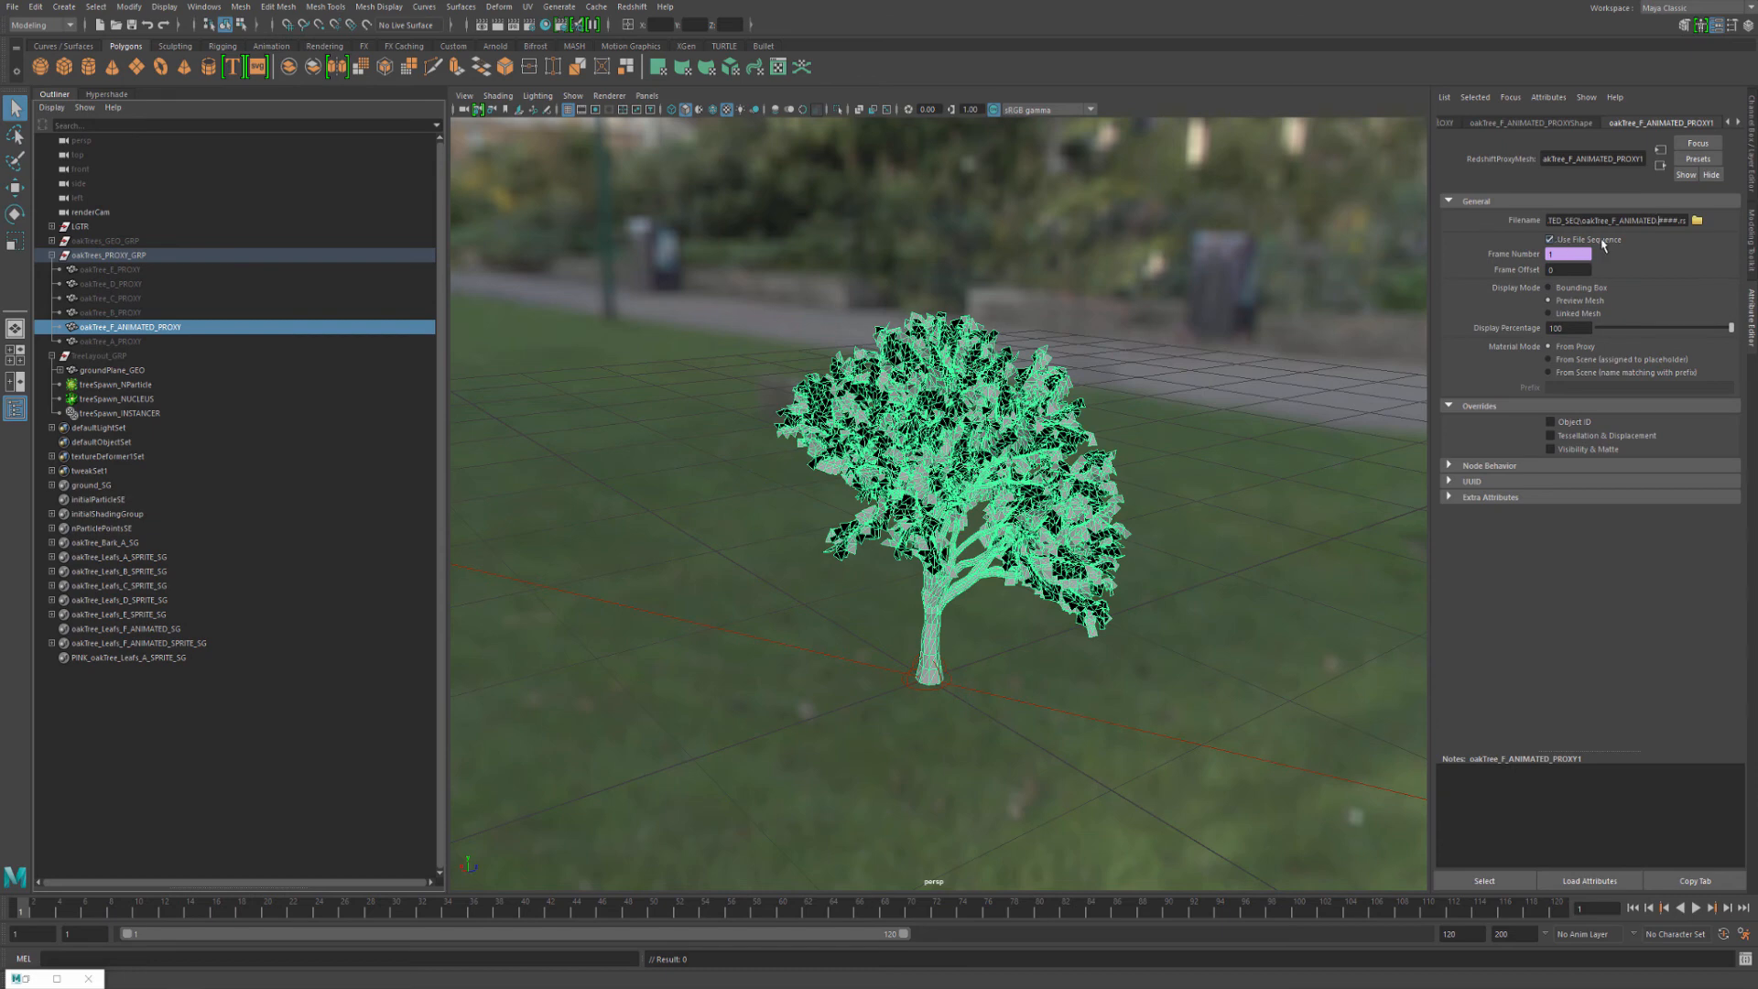
{"action": "left_click", "coordinate": [1582, 288]}
{"action": "left_click", "coordinate": [1568, 300]}
{"action": "left_click", "coordinate": [1695, 908]}
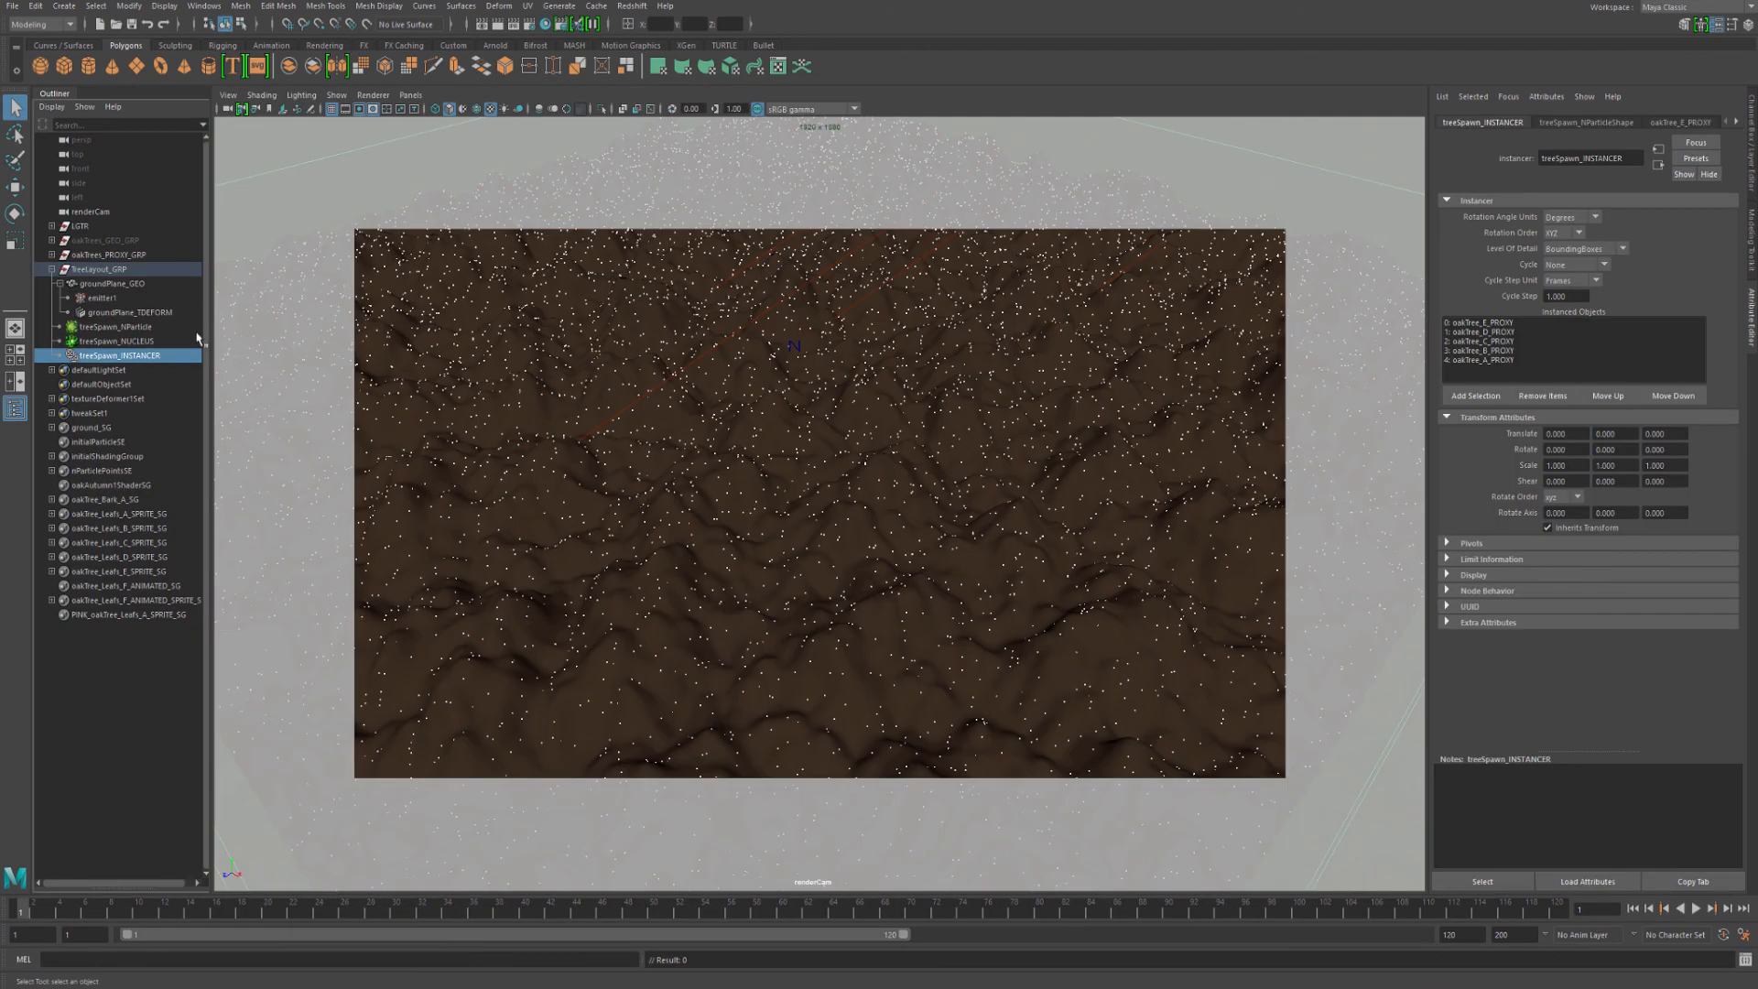
Export TreeLayout_GRP as a Redshift proxy, overwriting forestLayout_PROXY.rs in the proxies folder
{"action": "left_click", "coordinate": [96, 271]}
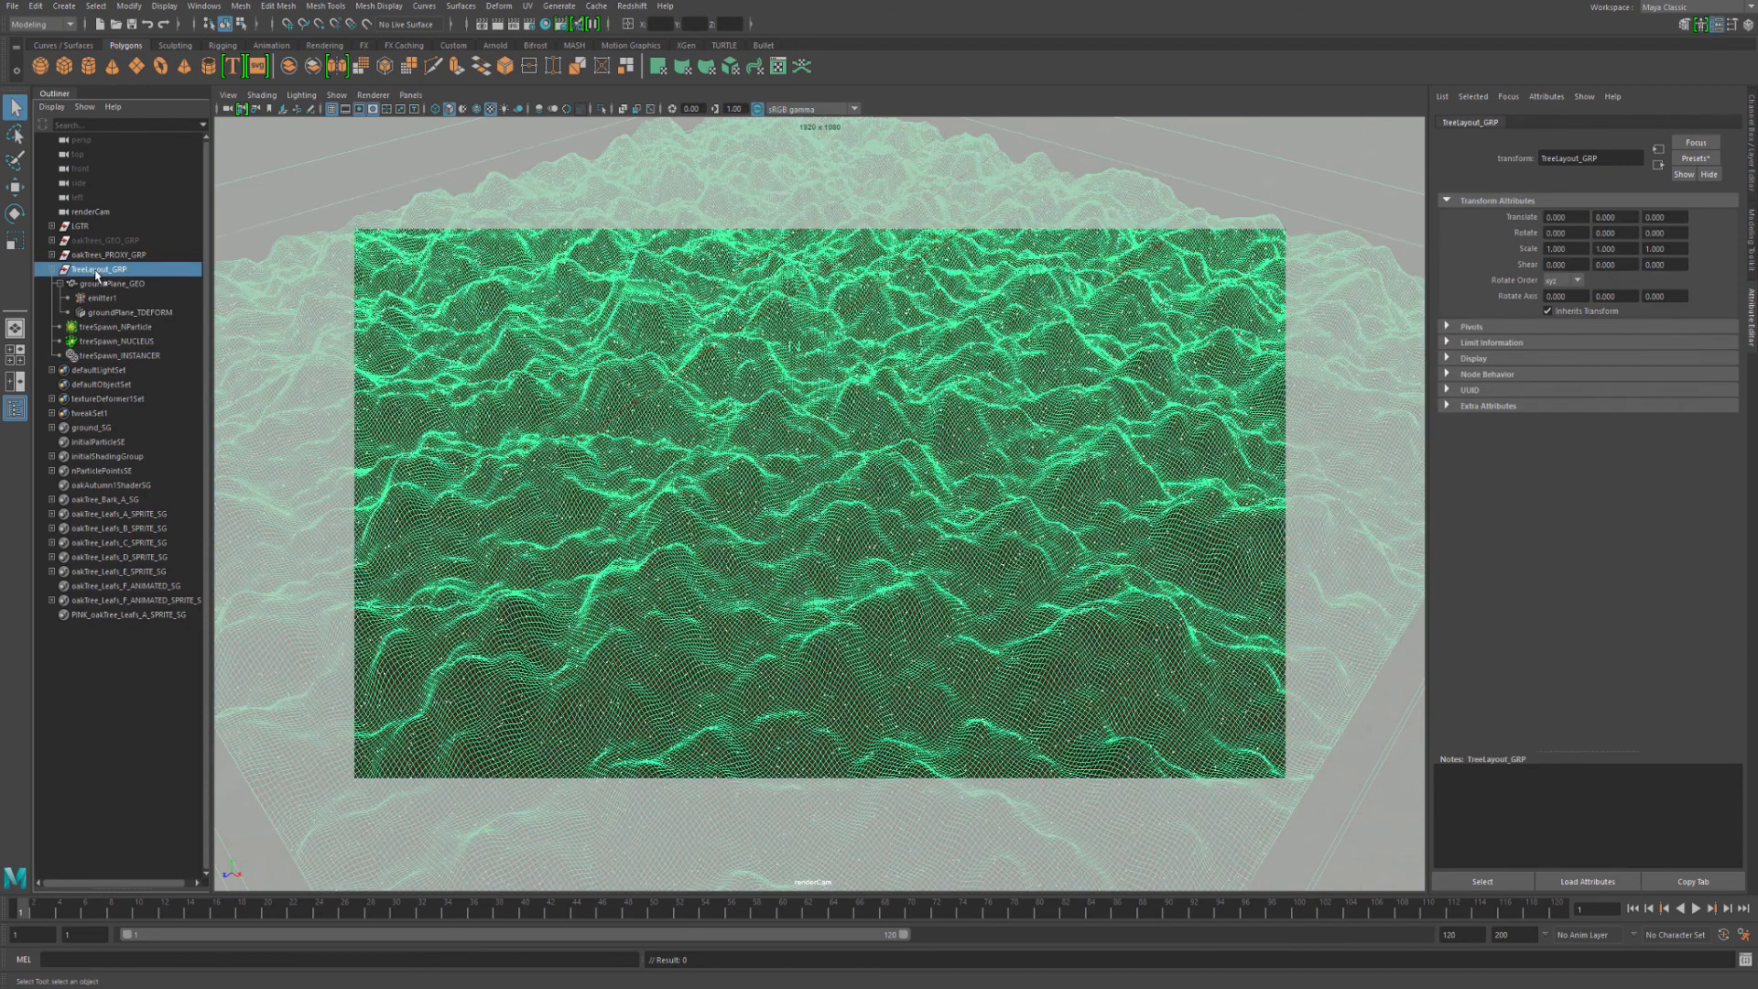
{"action": "left_click", "coordinate": [631, 6]}
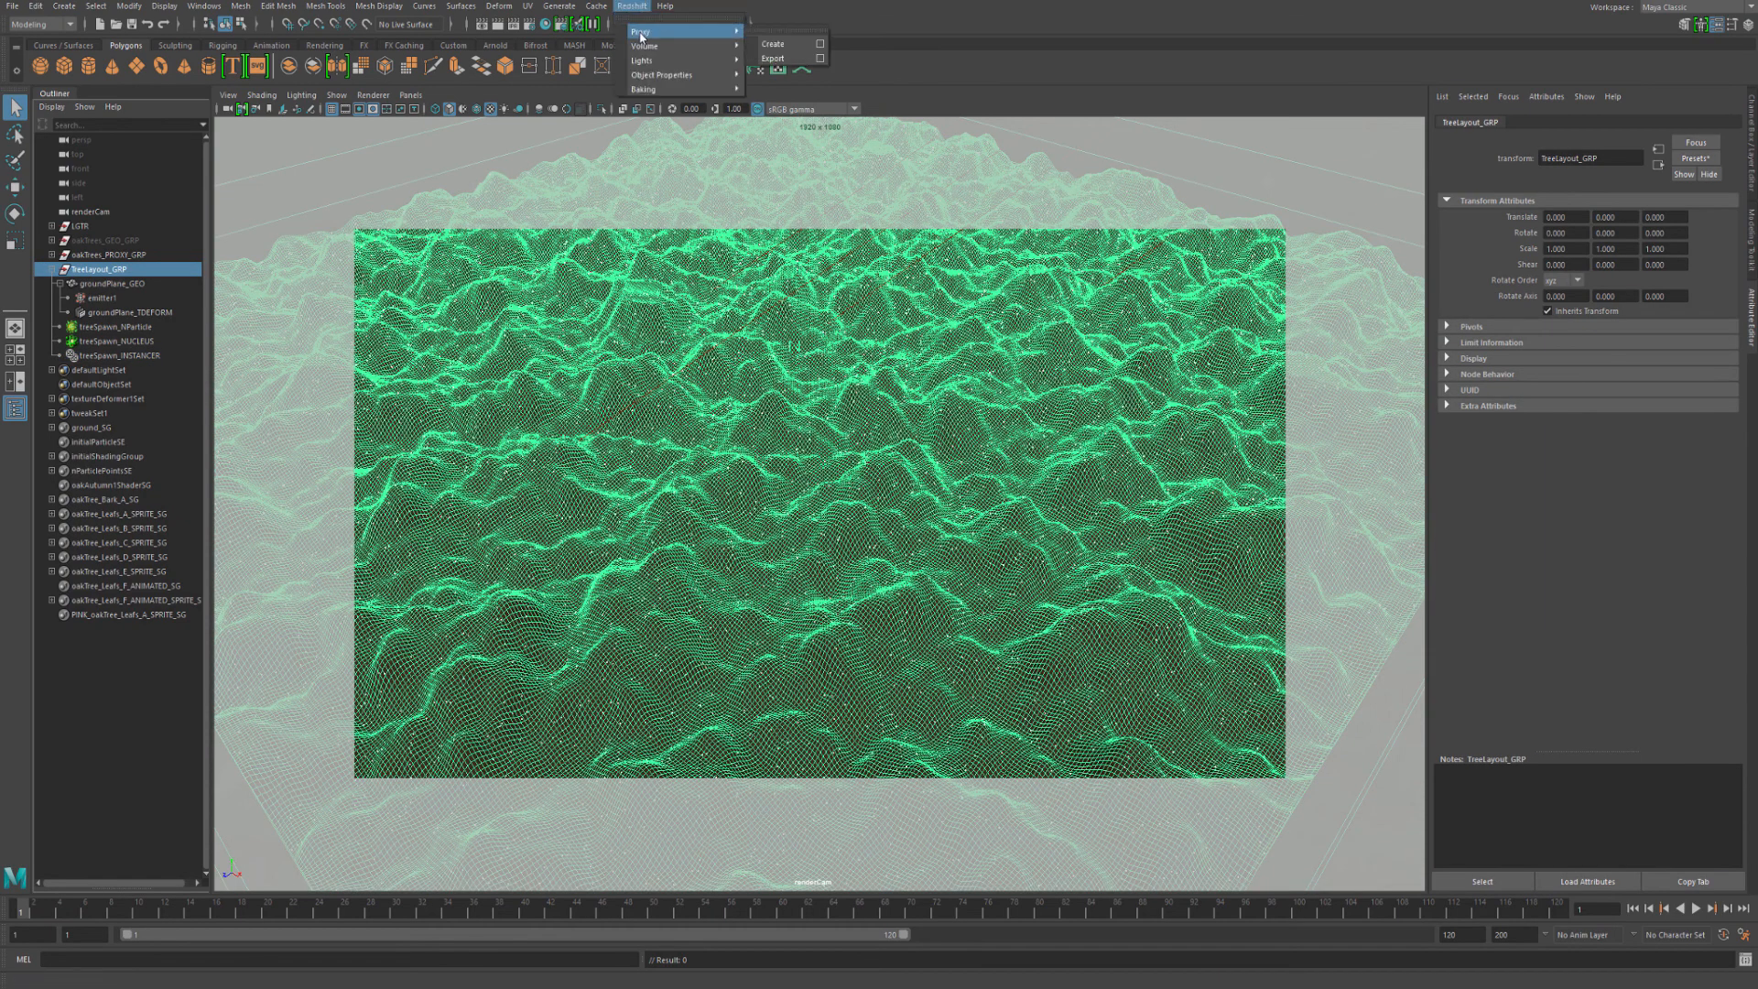
{"action": "left_click", "coordinate": [783, 33]}
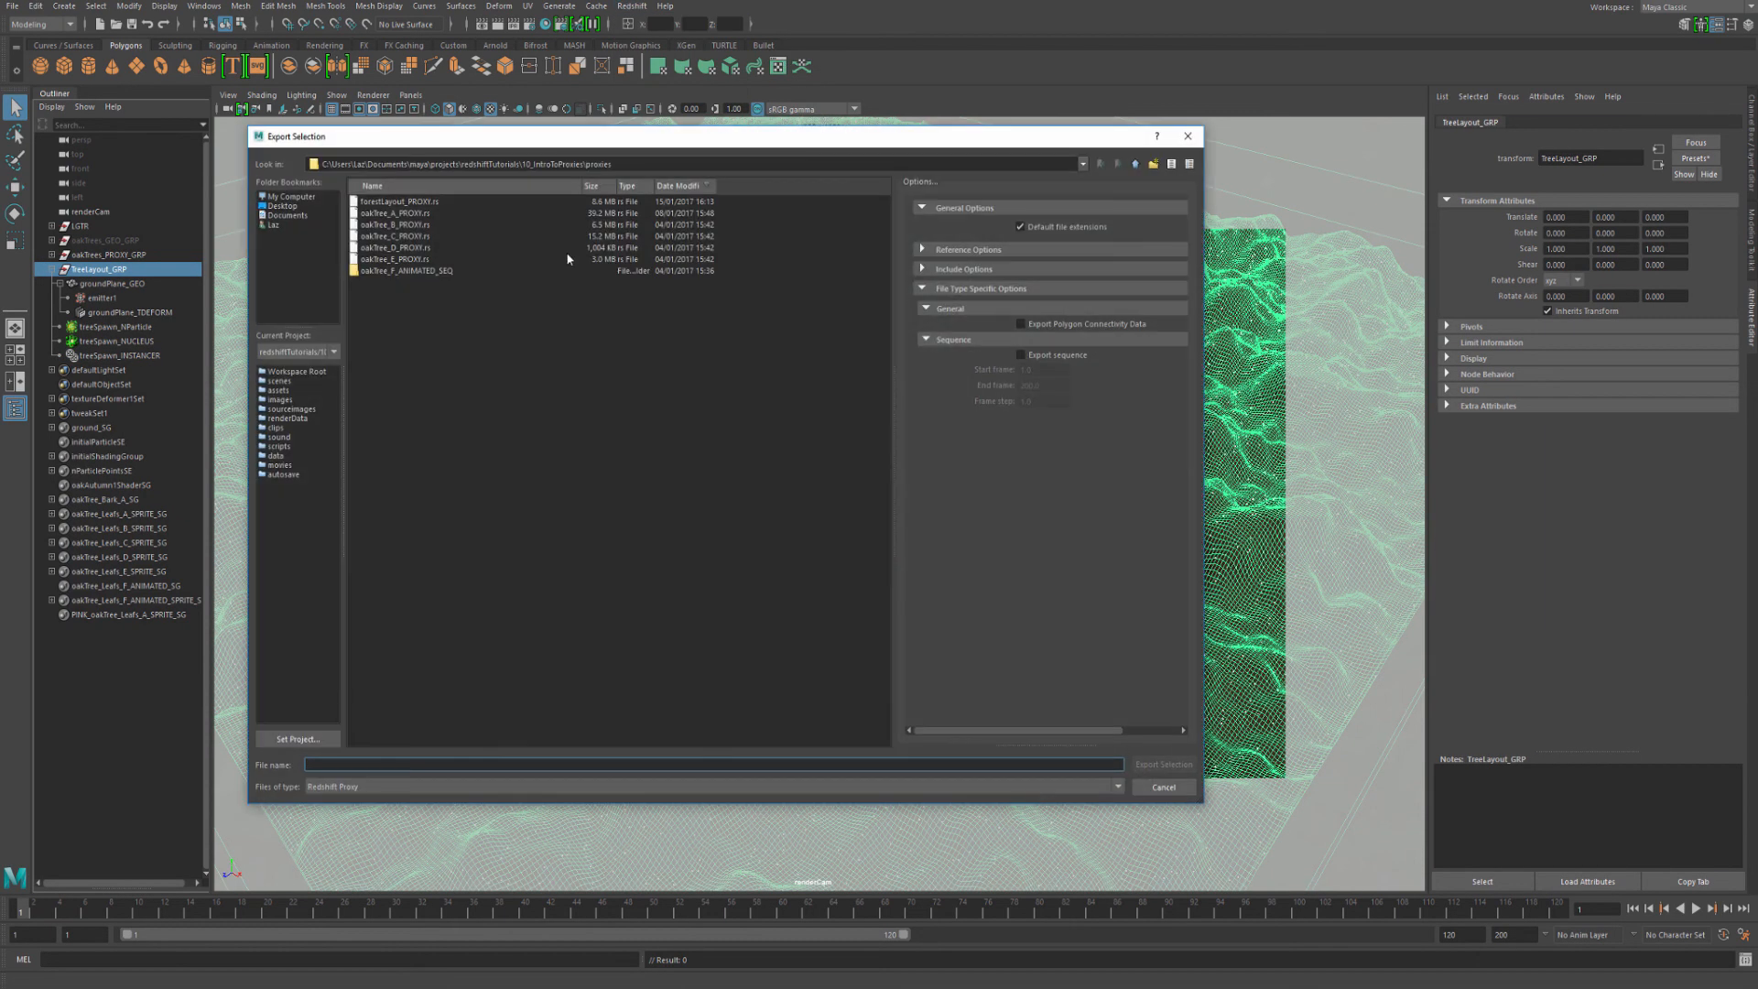
{"action": "left_click", "coordinate": [378, 202]}
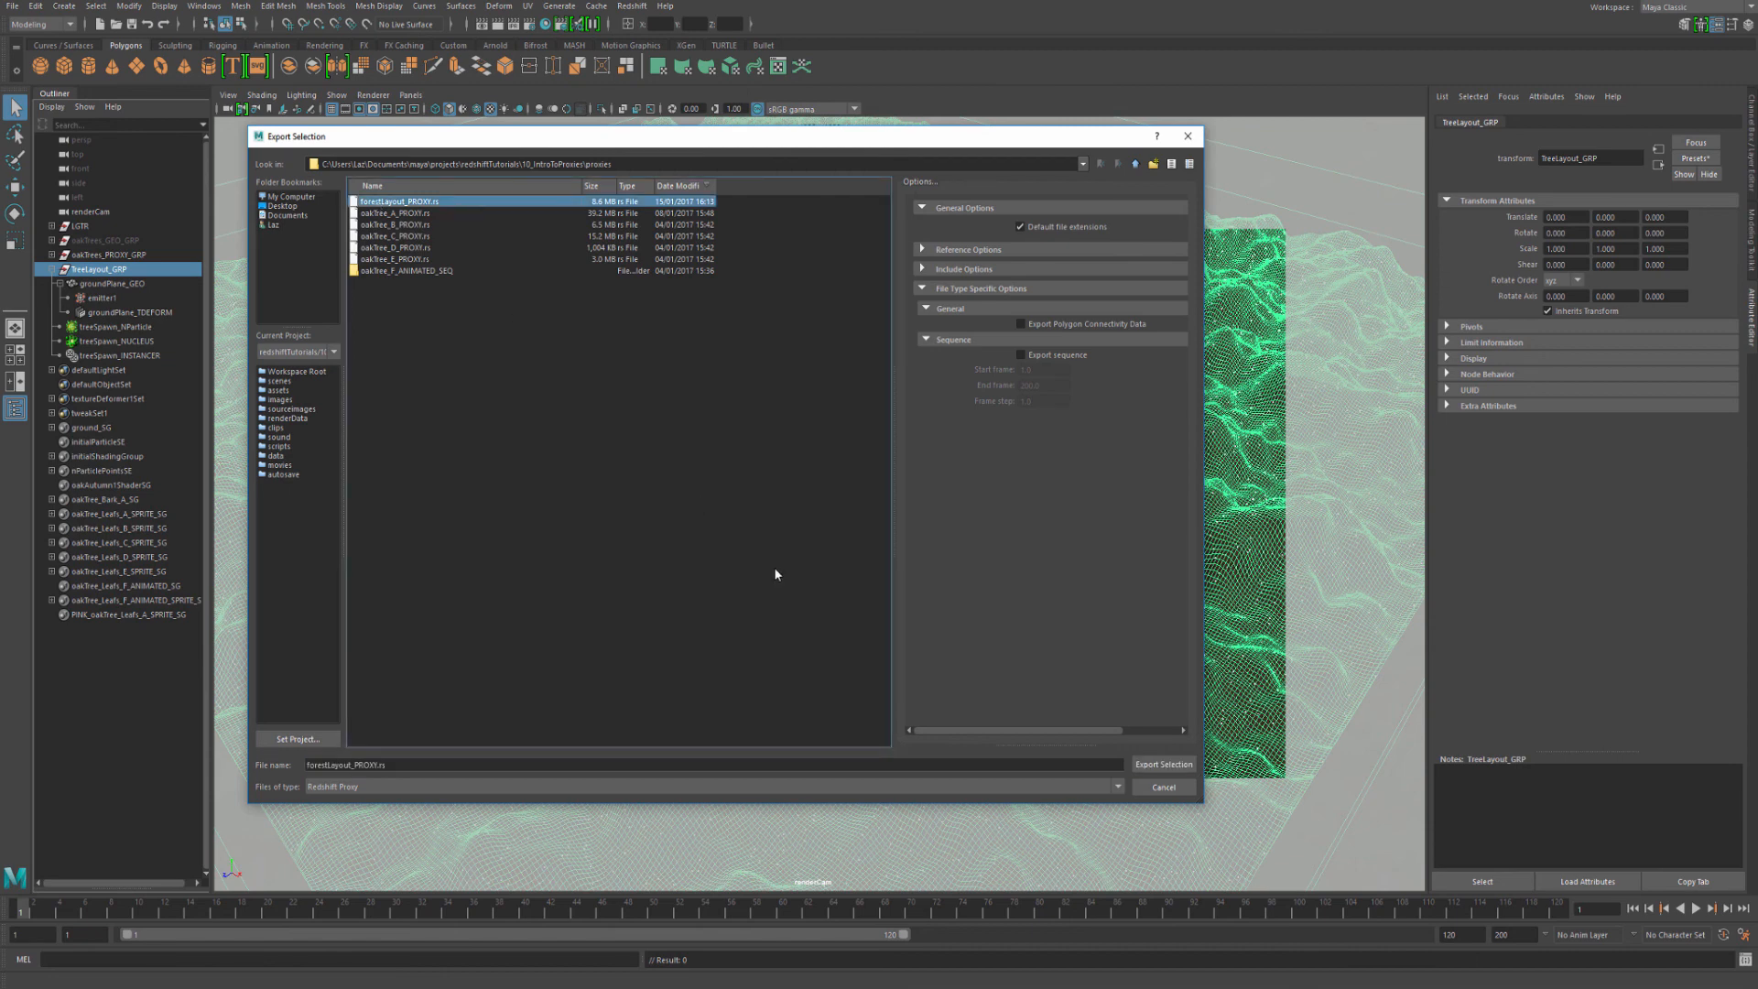
{"action": "left_click", "coordinate": [1162, 764]}
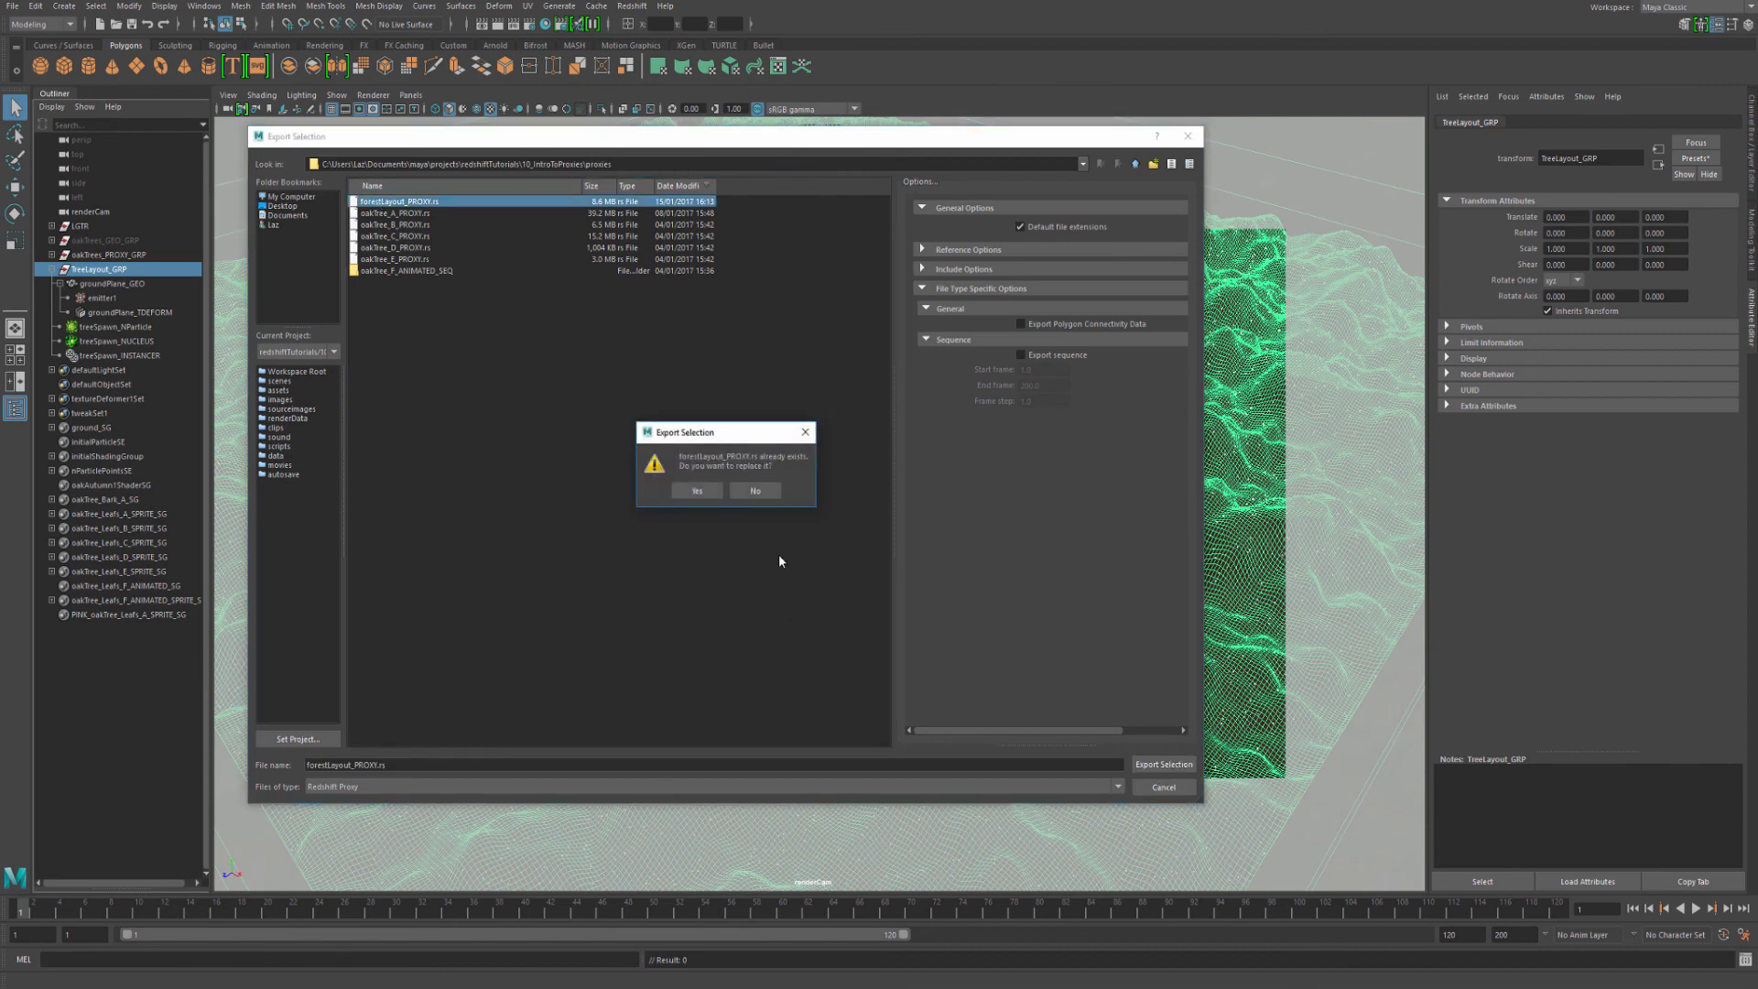
{"action": "left_click", "coordinate": [698, 491]}
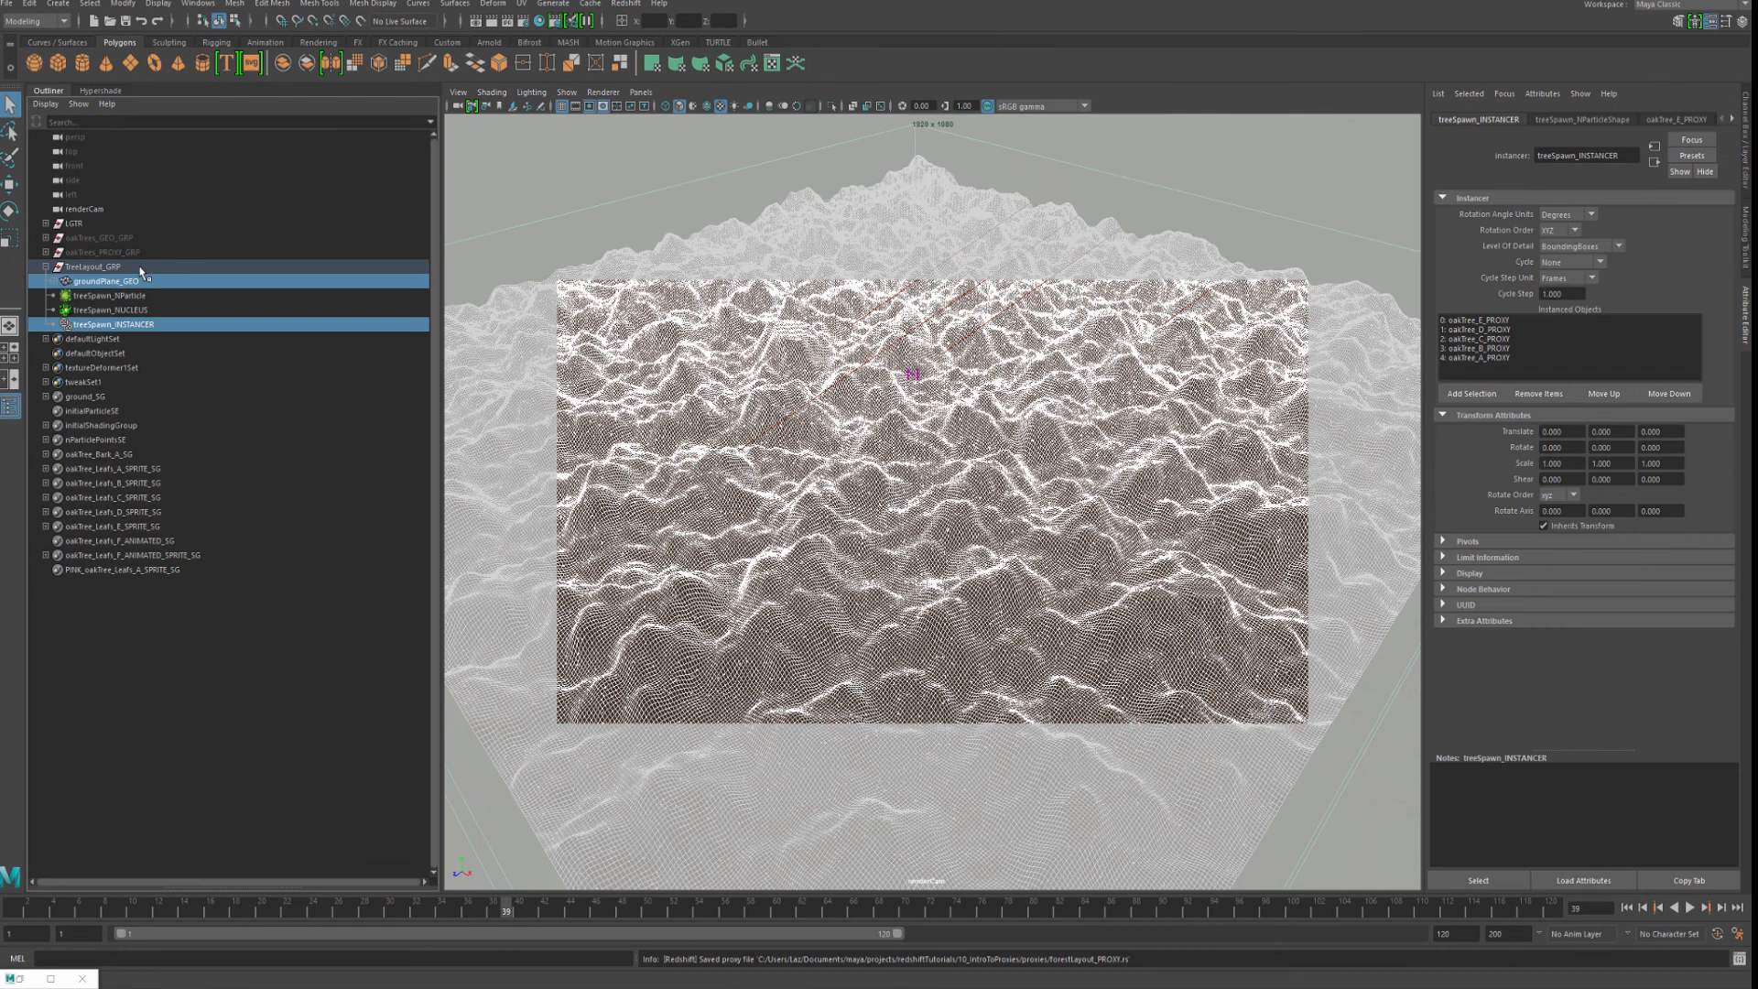
Hide TreeLayout_GRP in the scene
{"action": "left_click", "coordinate": [92, 267]}
{"action": "key", "text": "ctrl+h"}
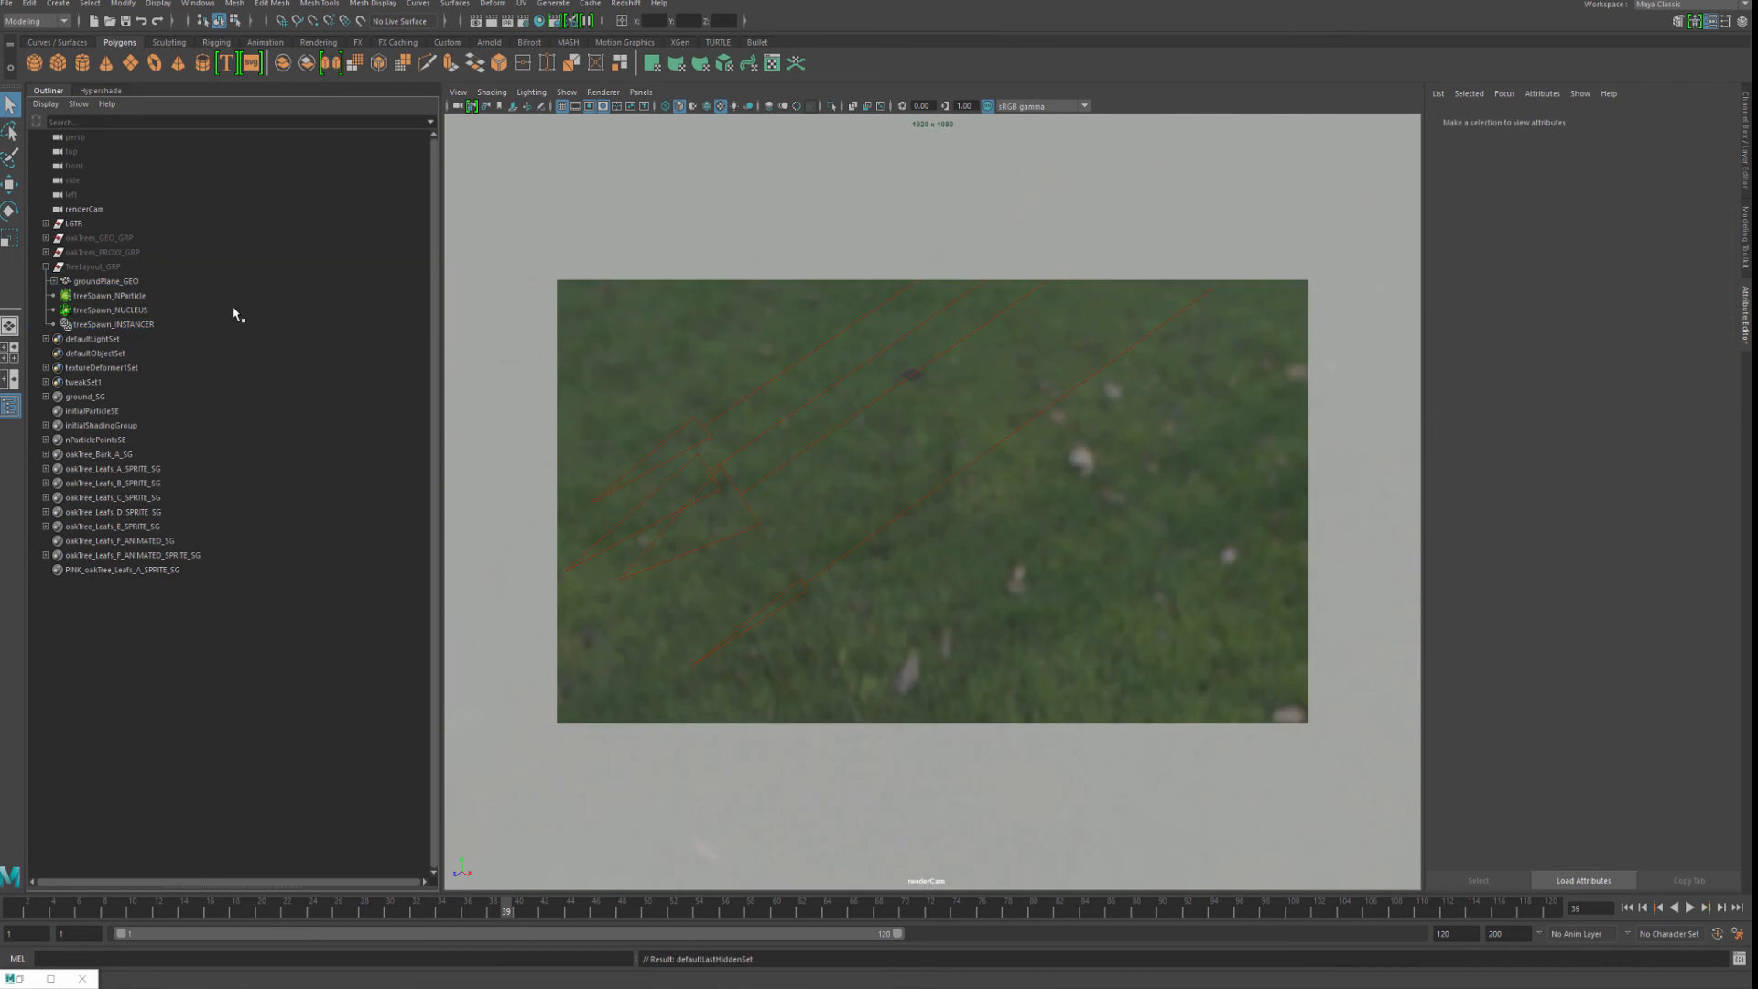
Create a new Redshift proxy and load forestLayout_PROXY.rs from the project's proxies folder as its source file
{"action": "left_click", "coordinate": [627, 3]}
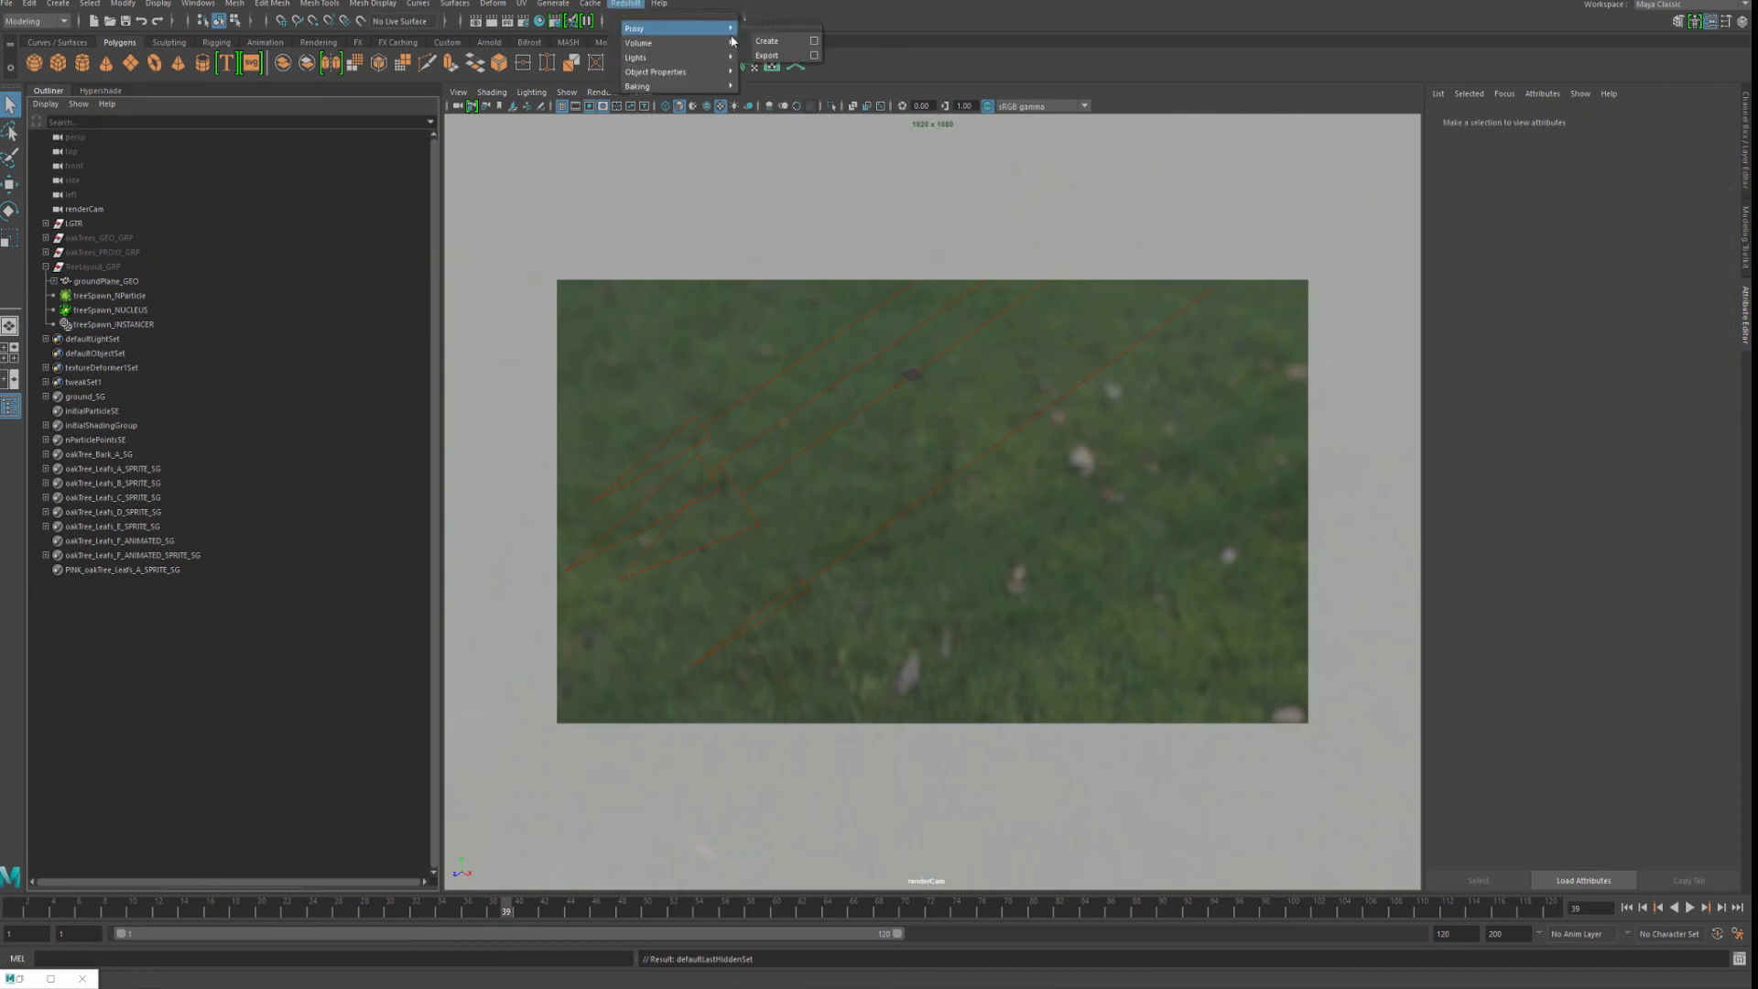
{"action": "left_click", "coordinate": [766, 41]}
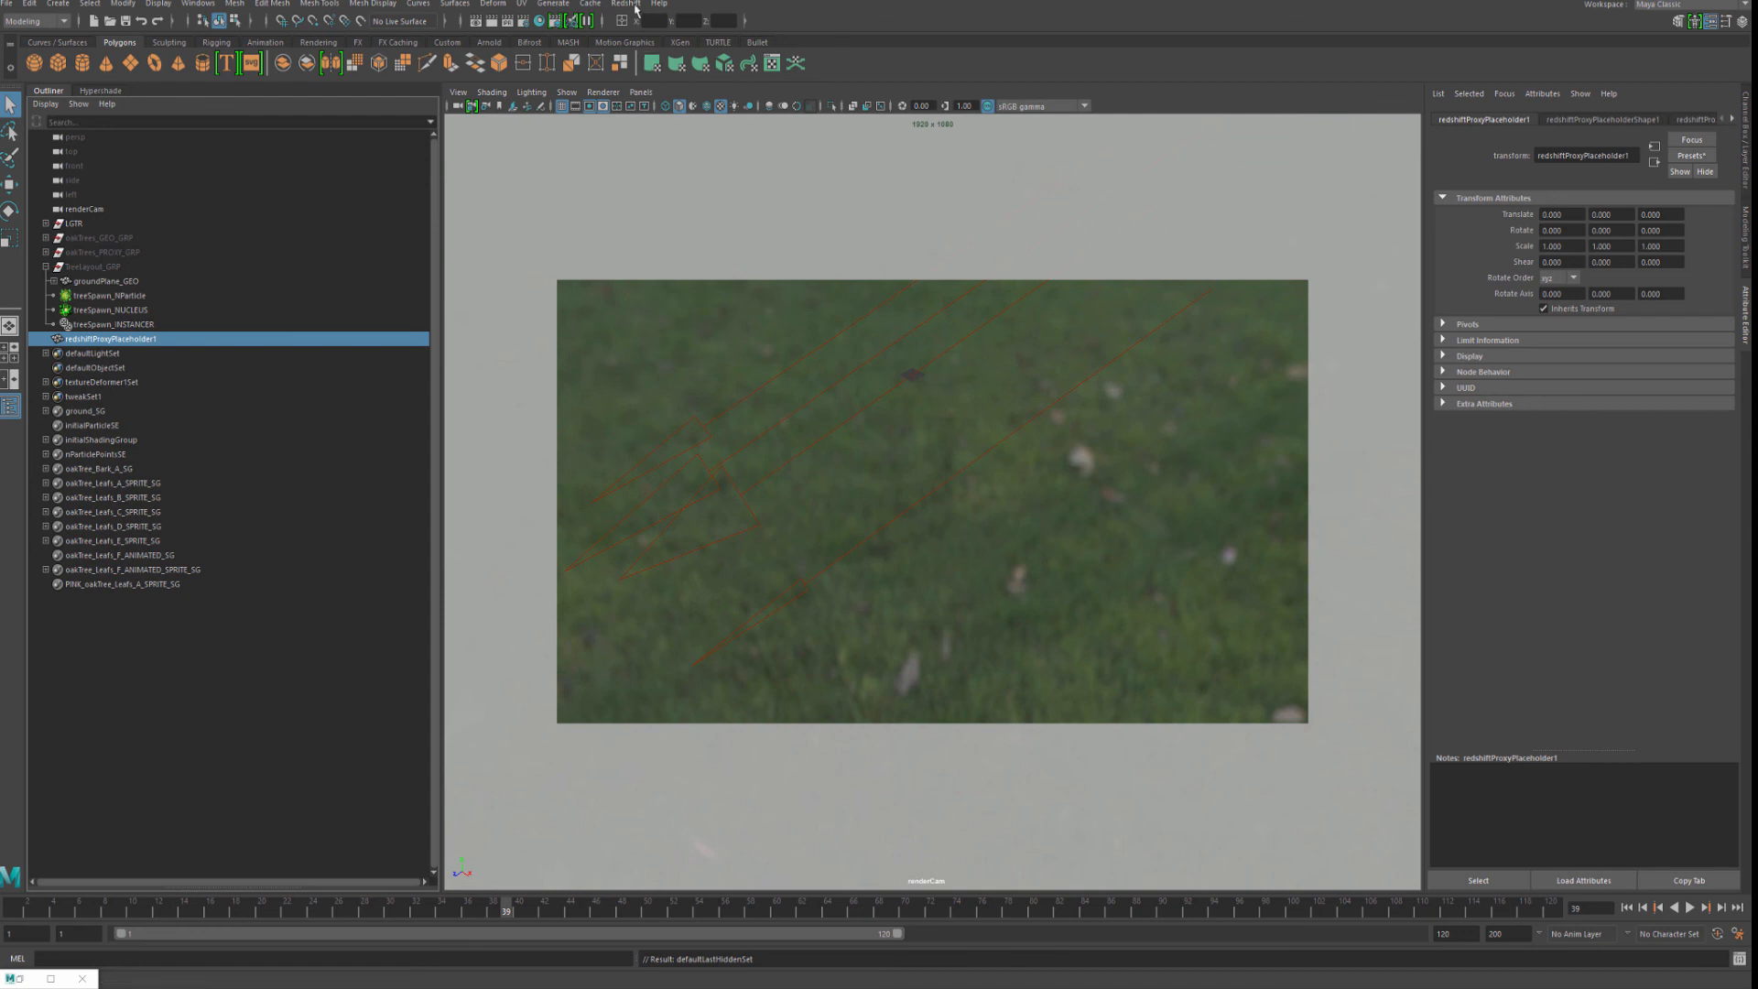
{"action": "left_click", "coordinate": [1648, 120]}
{"action": "left_click", "coordinate": [1689, 119]}
{"action": "left_click", "coordinate": [1691, 217]}
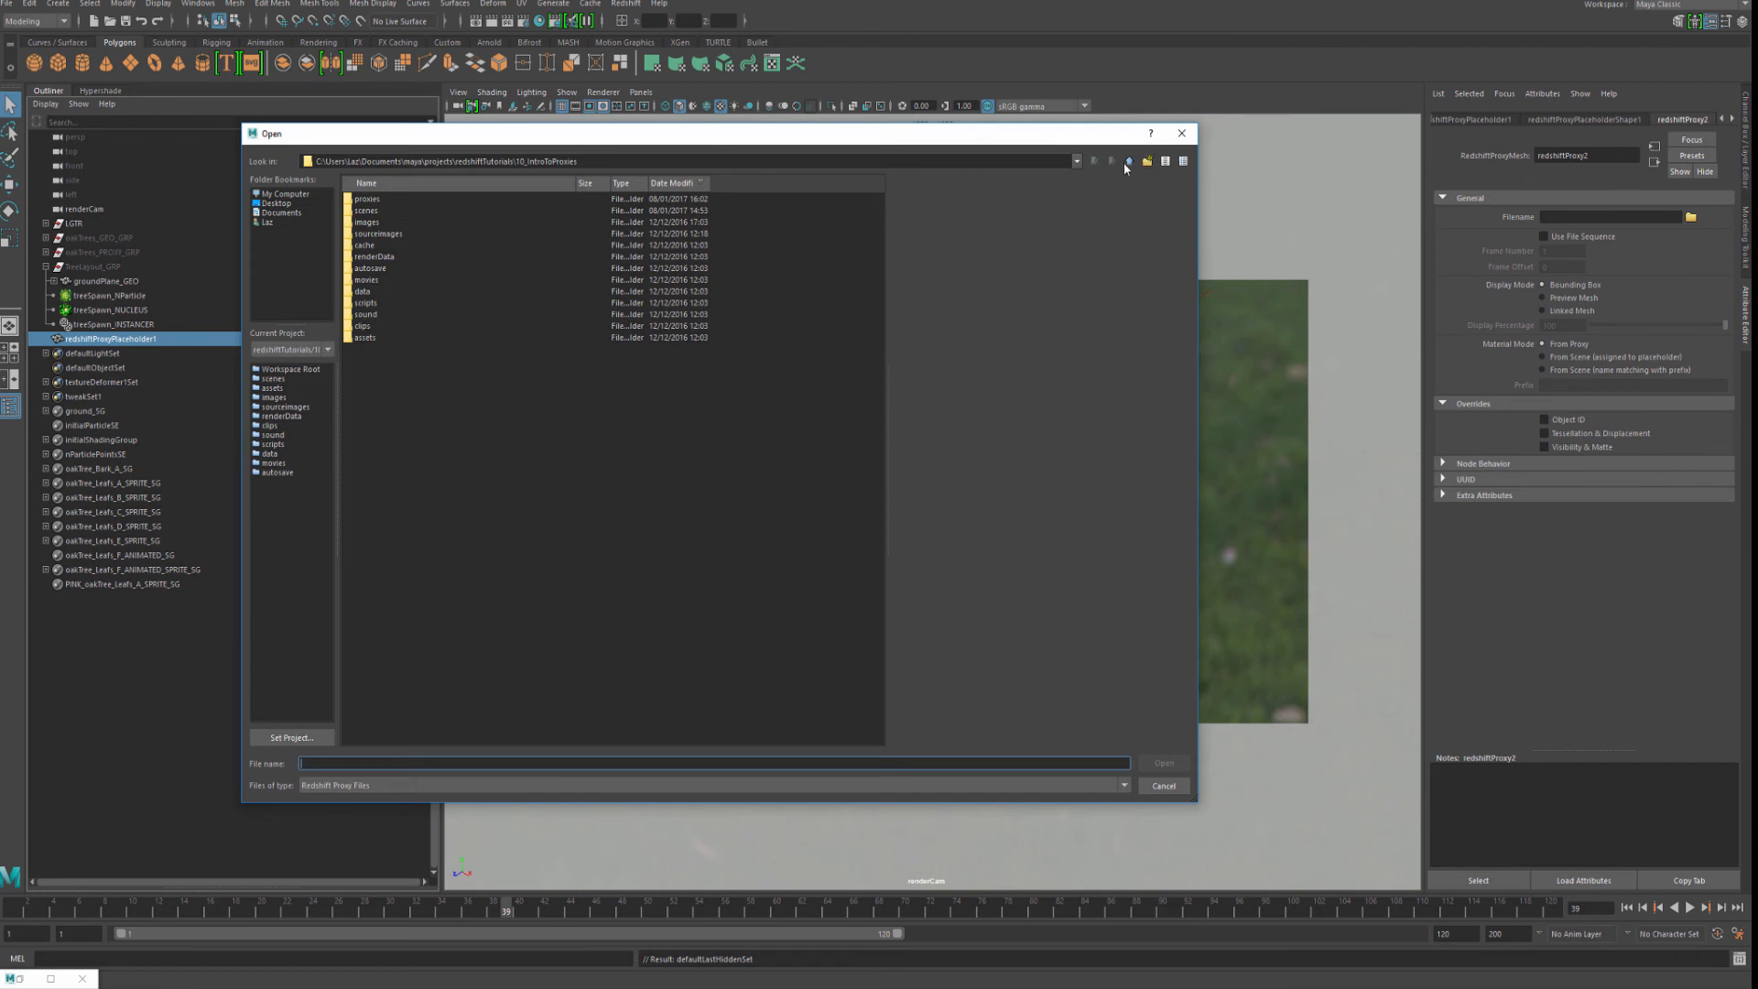
{"action": "double_click", "coordinate": [368, 199]}
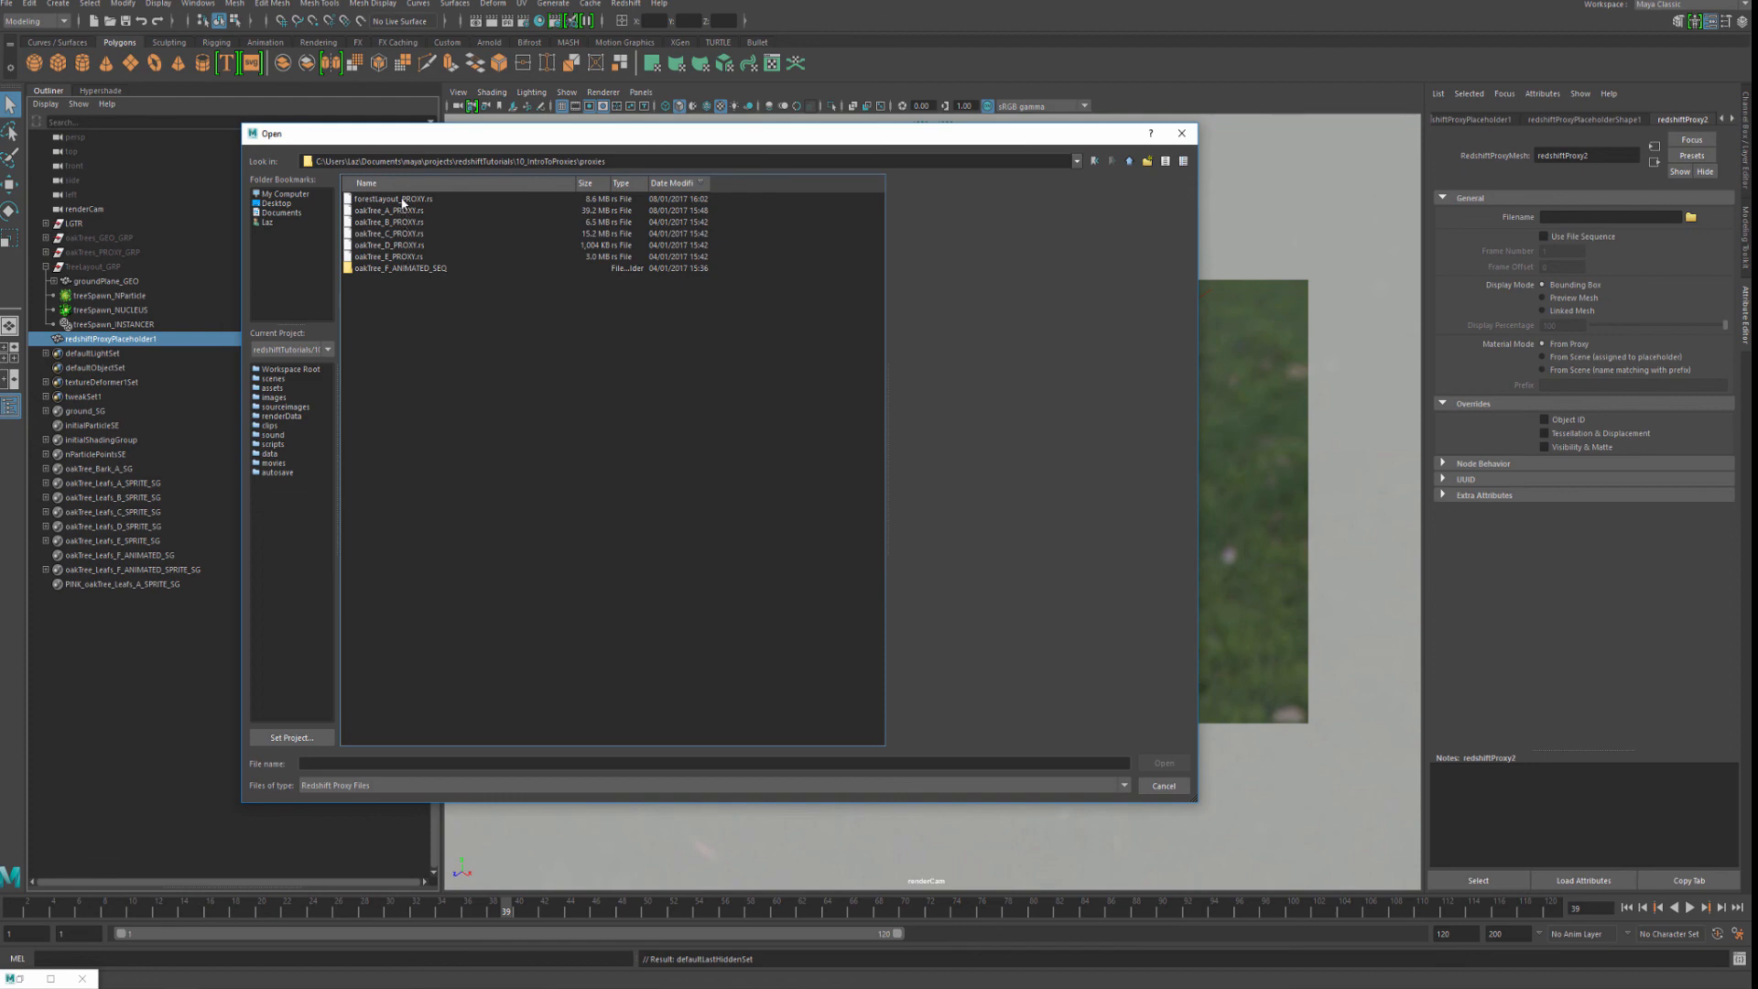
{"action": "left_click", "coordinate": [401, 200]}
{"action": "left_click", "coordinate": [1164, 762]}
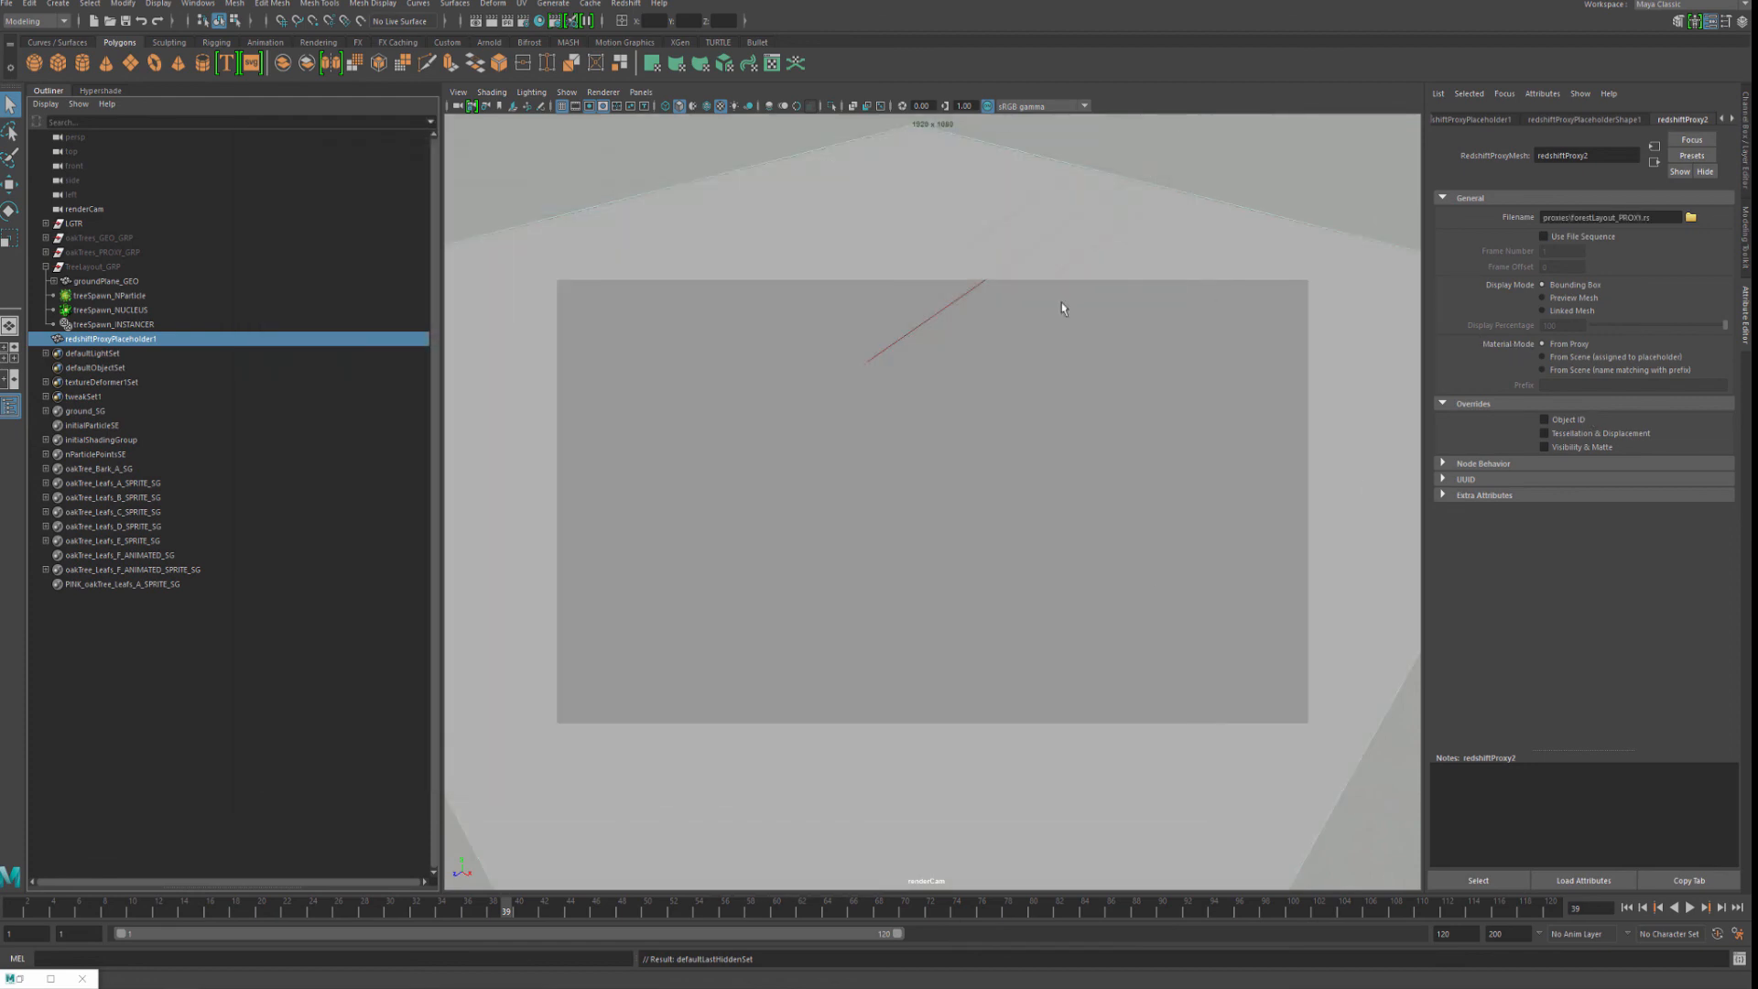
Open the Render View and start a Redshift IPR render of the forest layout proxy
{"action": "left_click", "coordinate": [475, 20]}
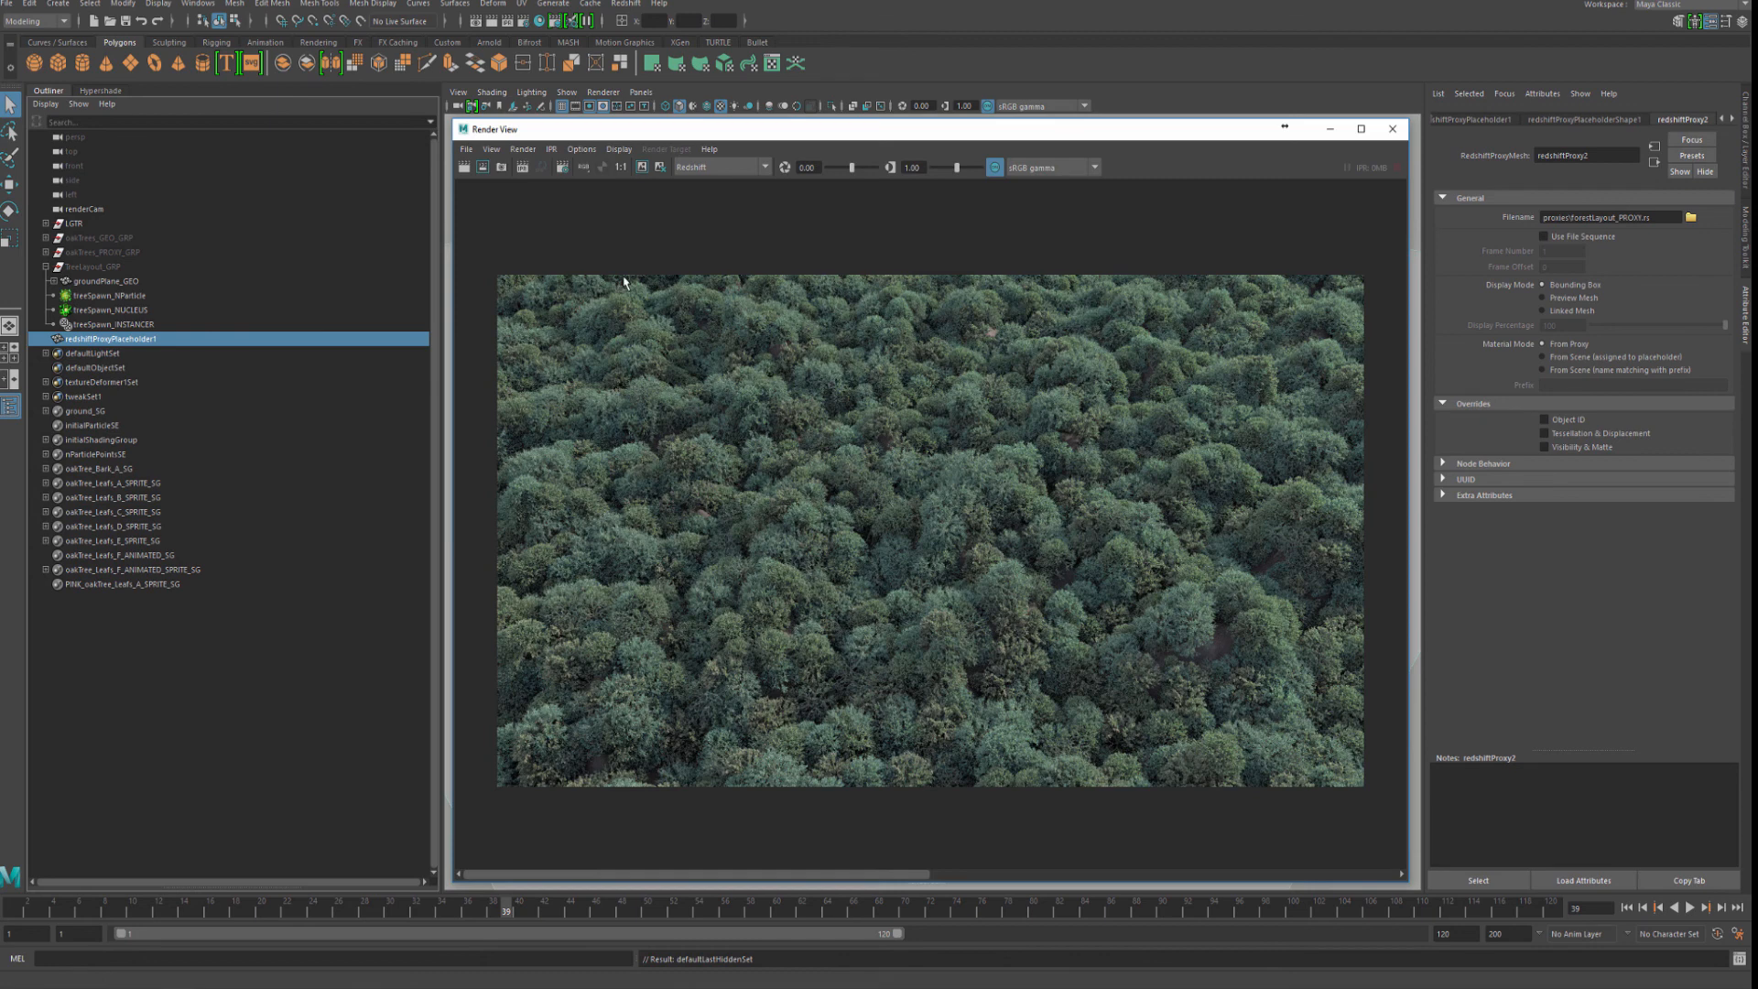
{"action": "left_click", "coordinate": [551, 149]}
{"action": "mouse_move", "coordinate": [641, 193]}
{"action": "left_click", "coordinate": [782, 207]}
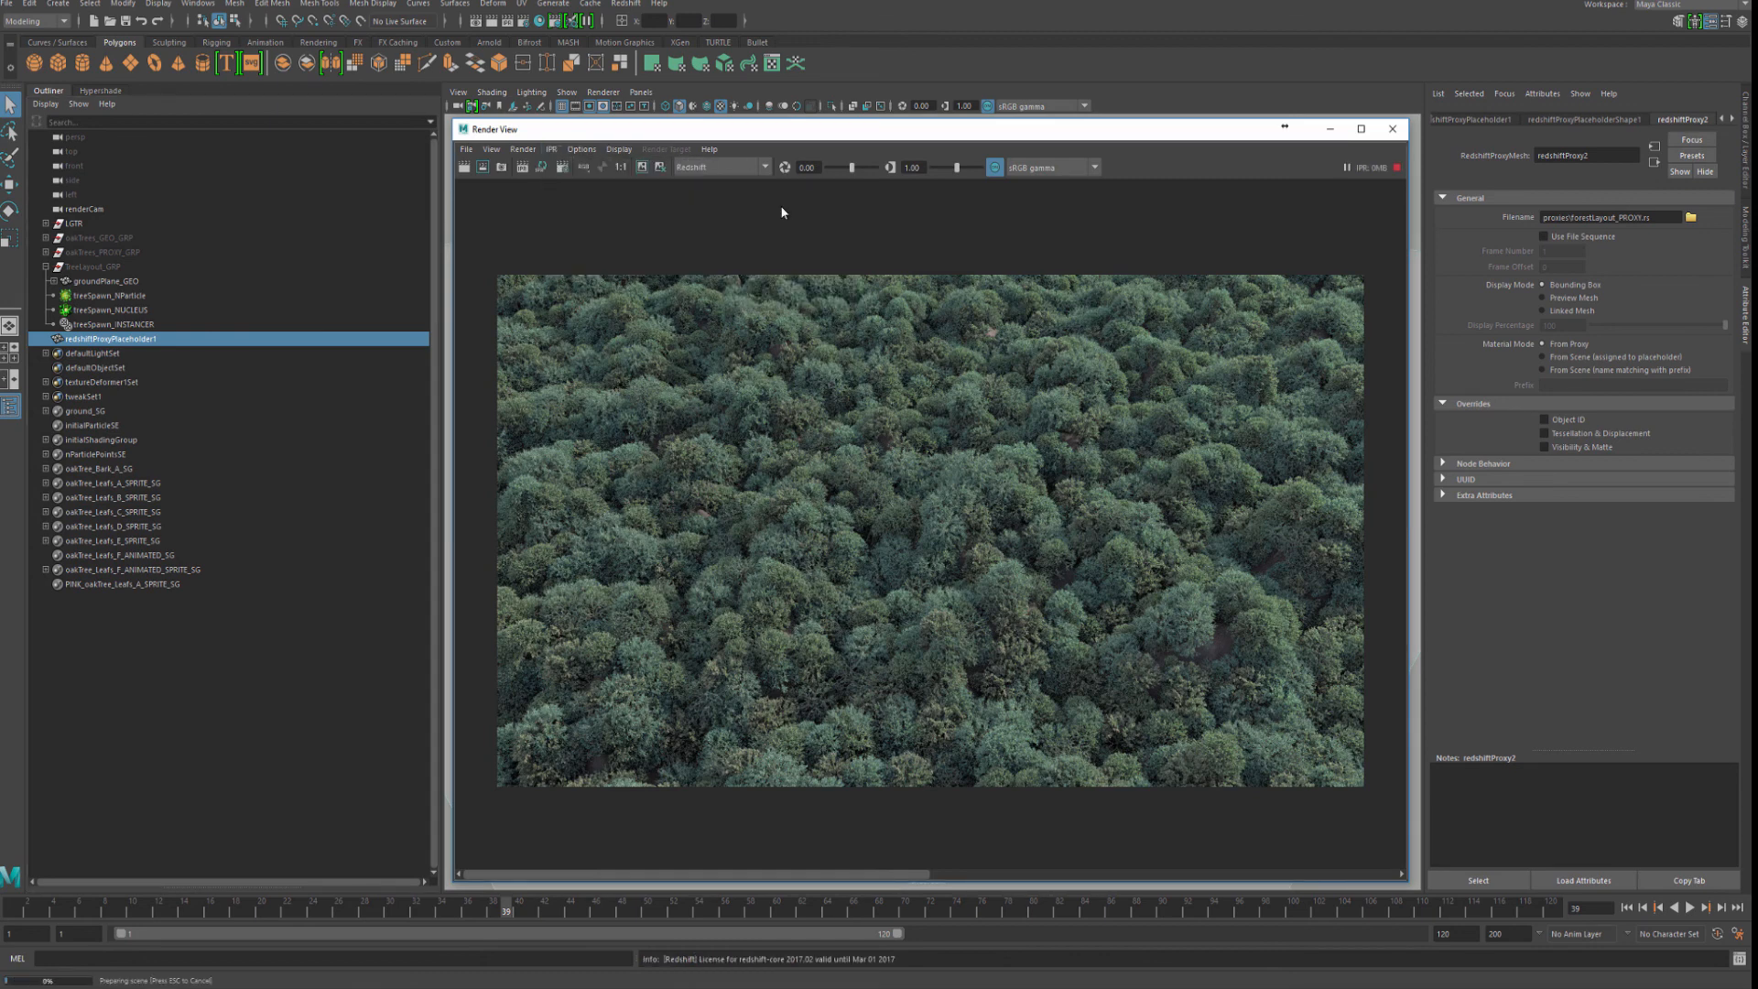